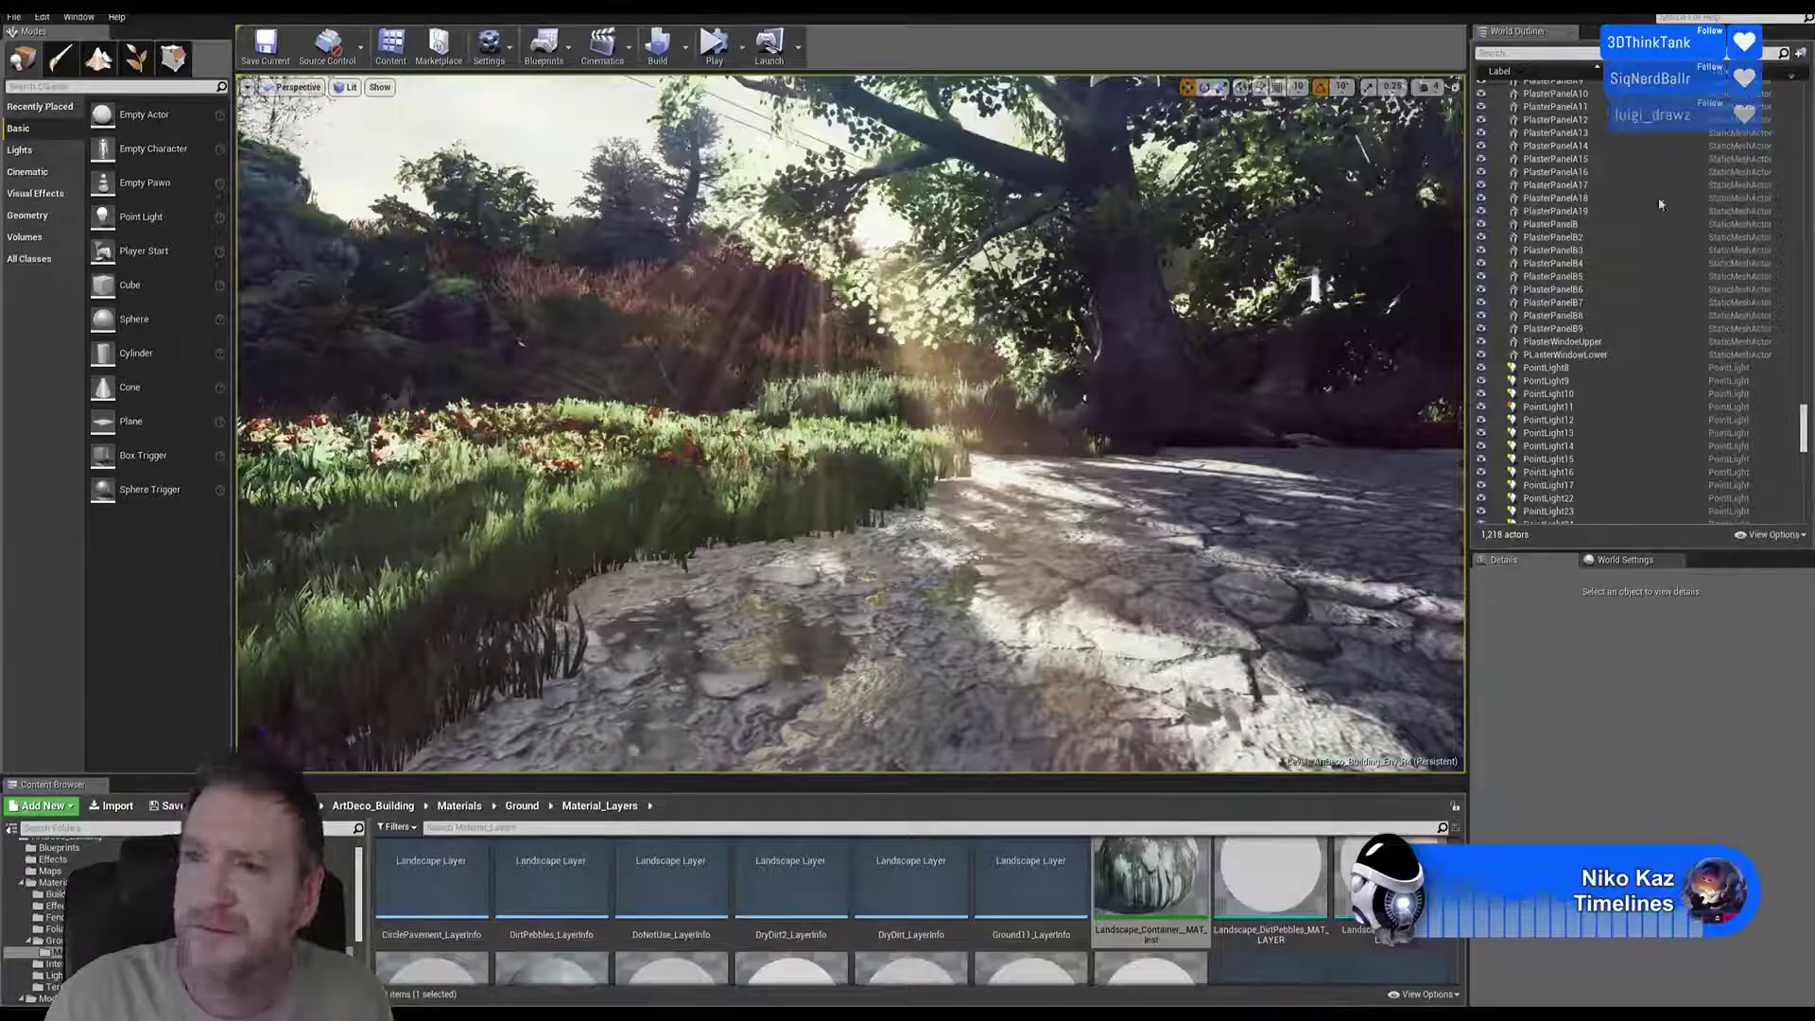
left_click(378, 1011)
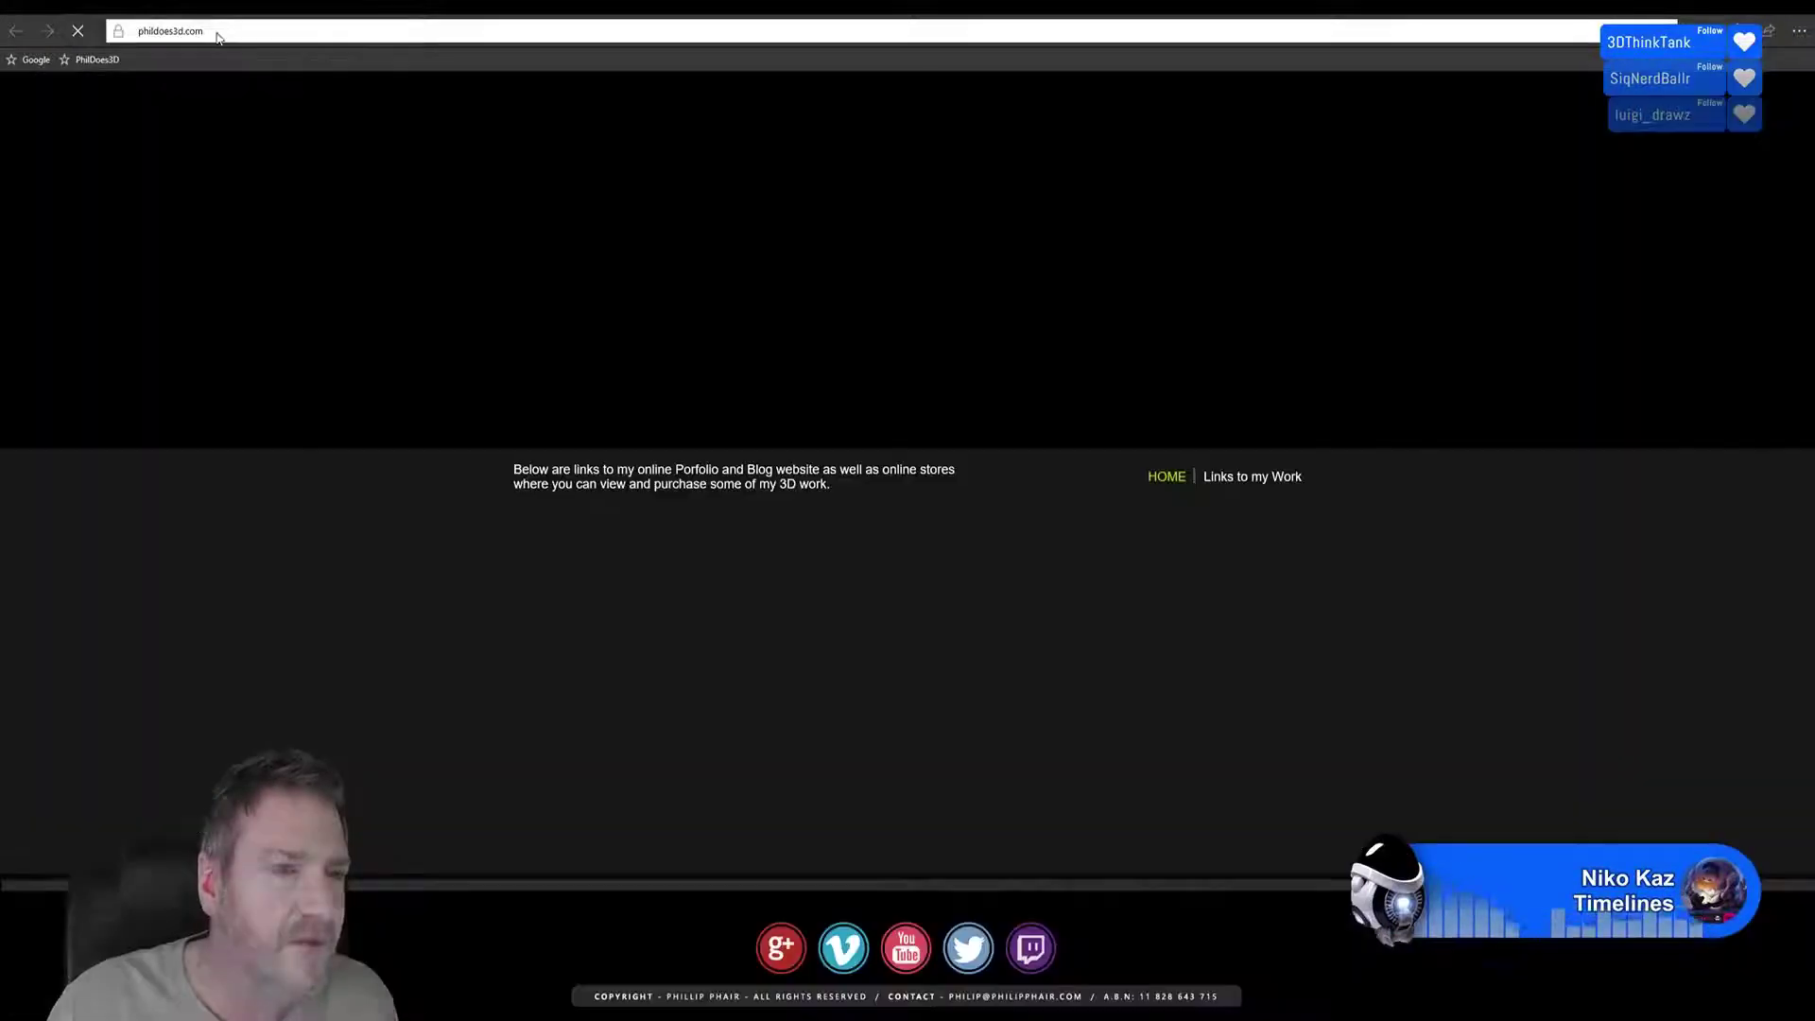
left_click(216, 33)
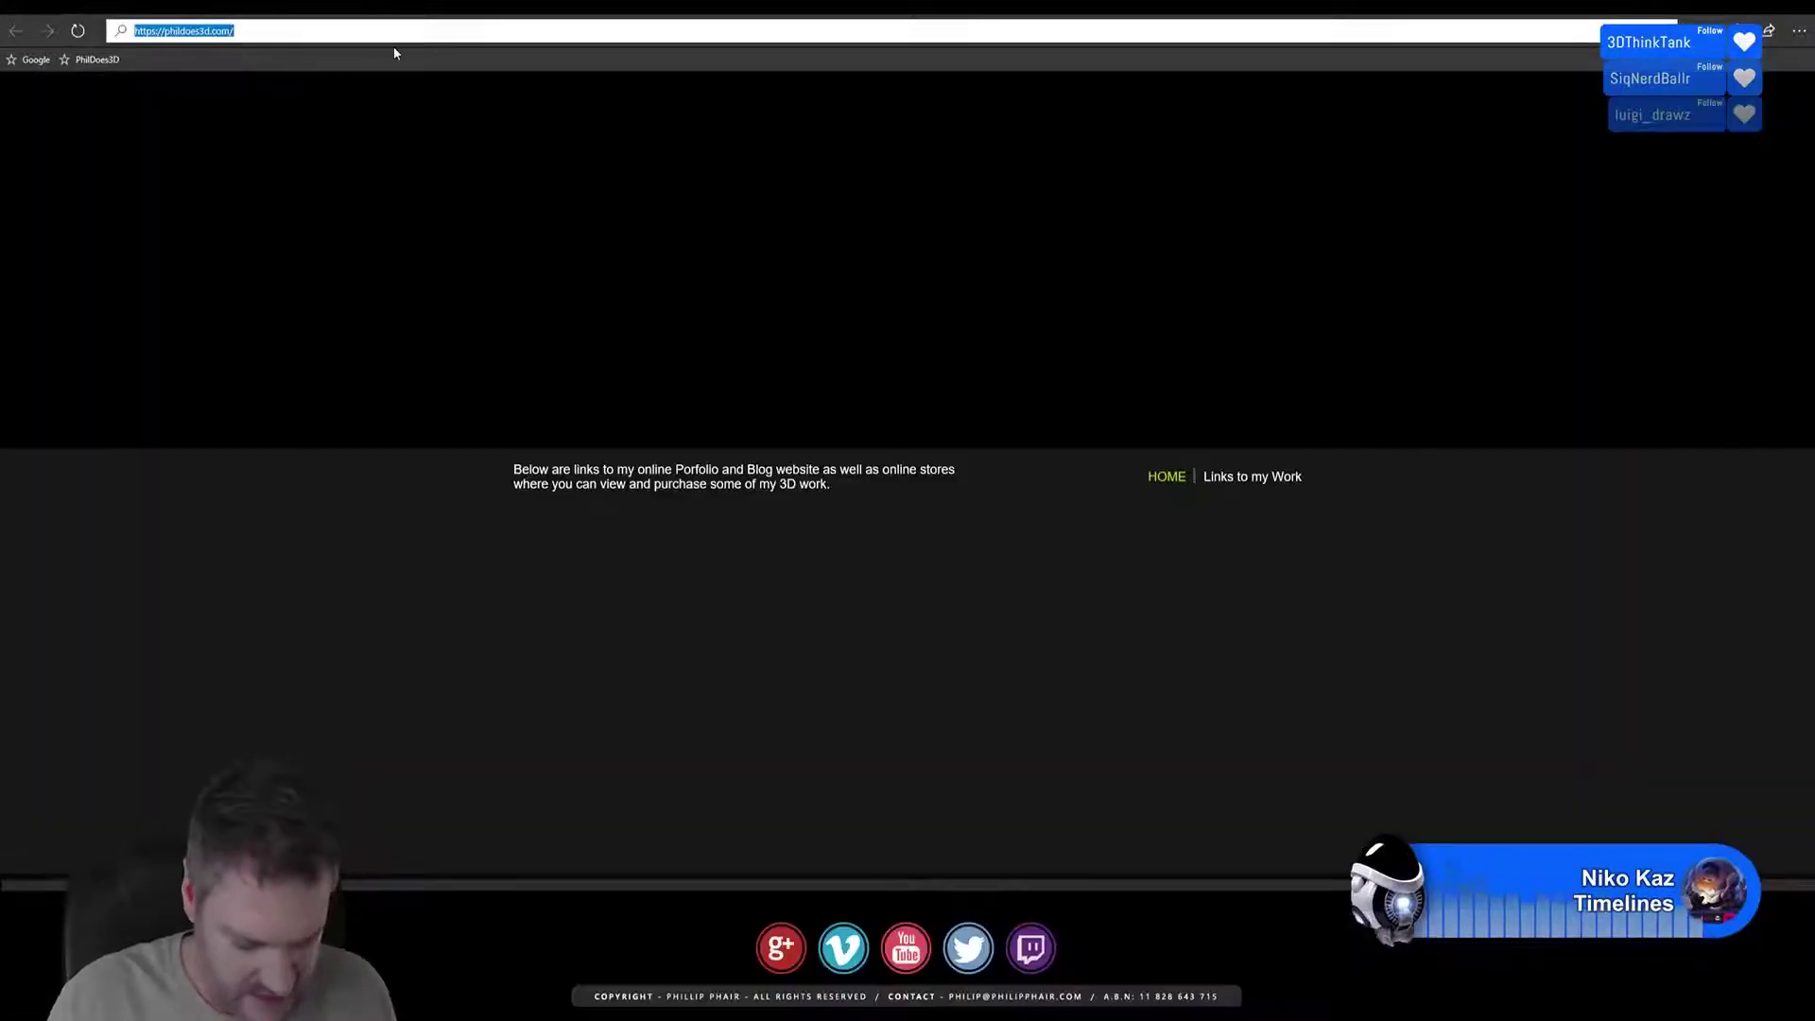
type("https://t.co/nGxqPb01zk")
key("Return")
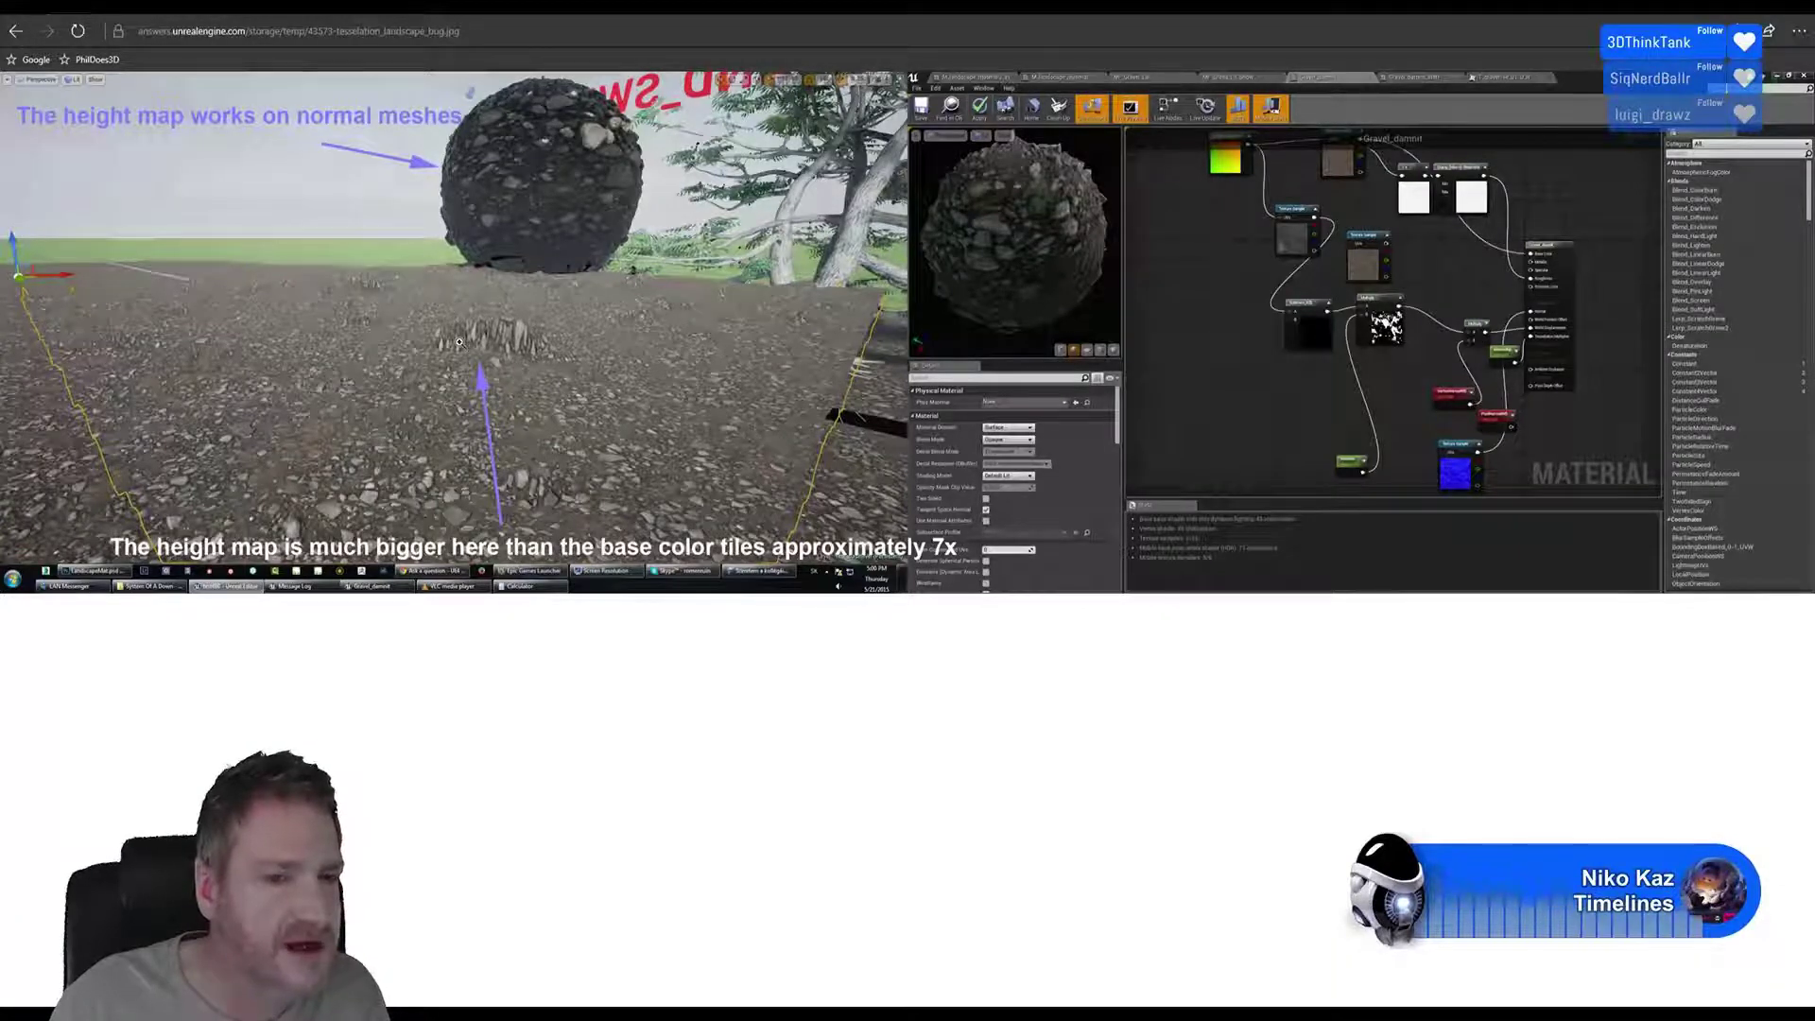
right_click(507, 419)
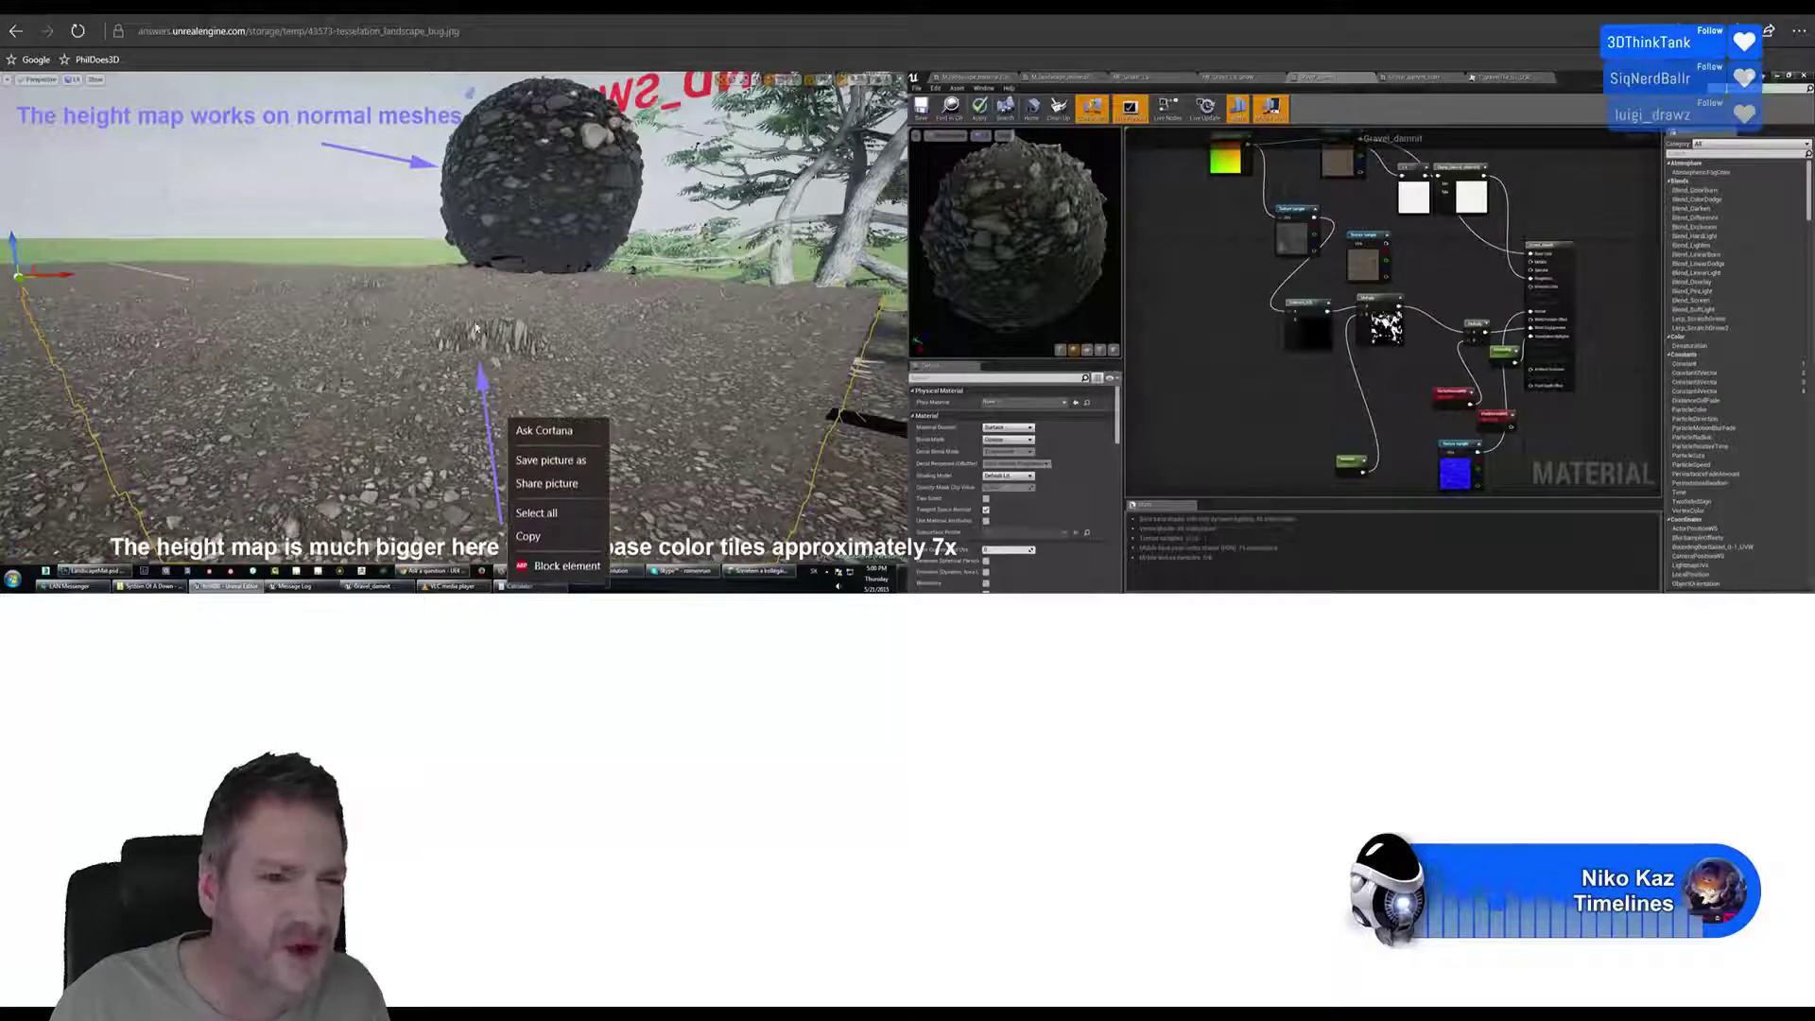
left_click(480, 721)
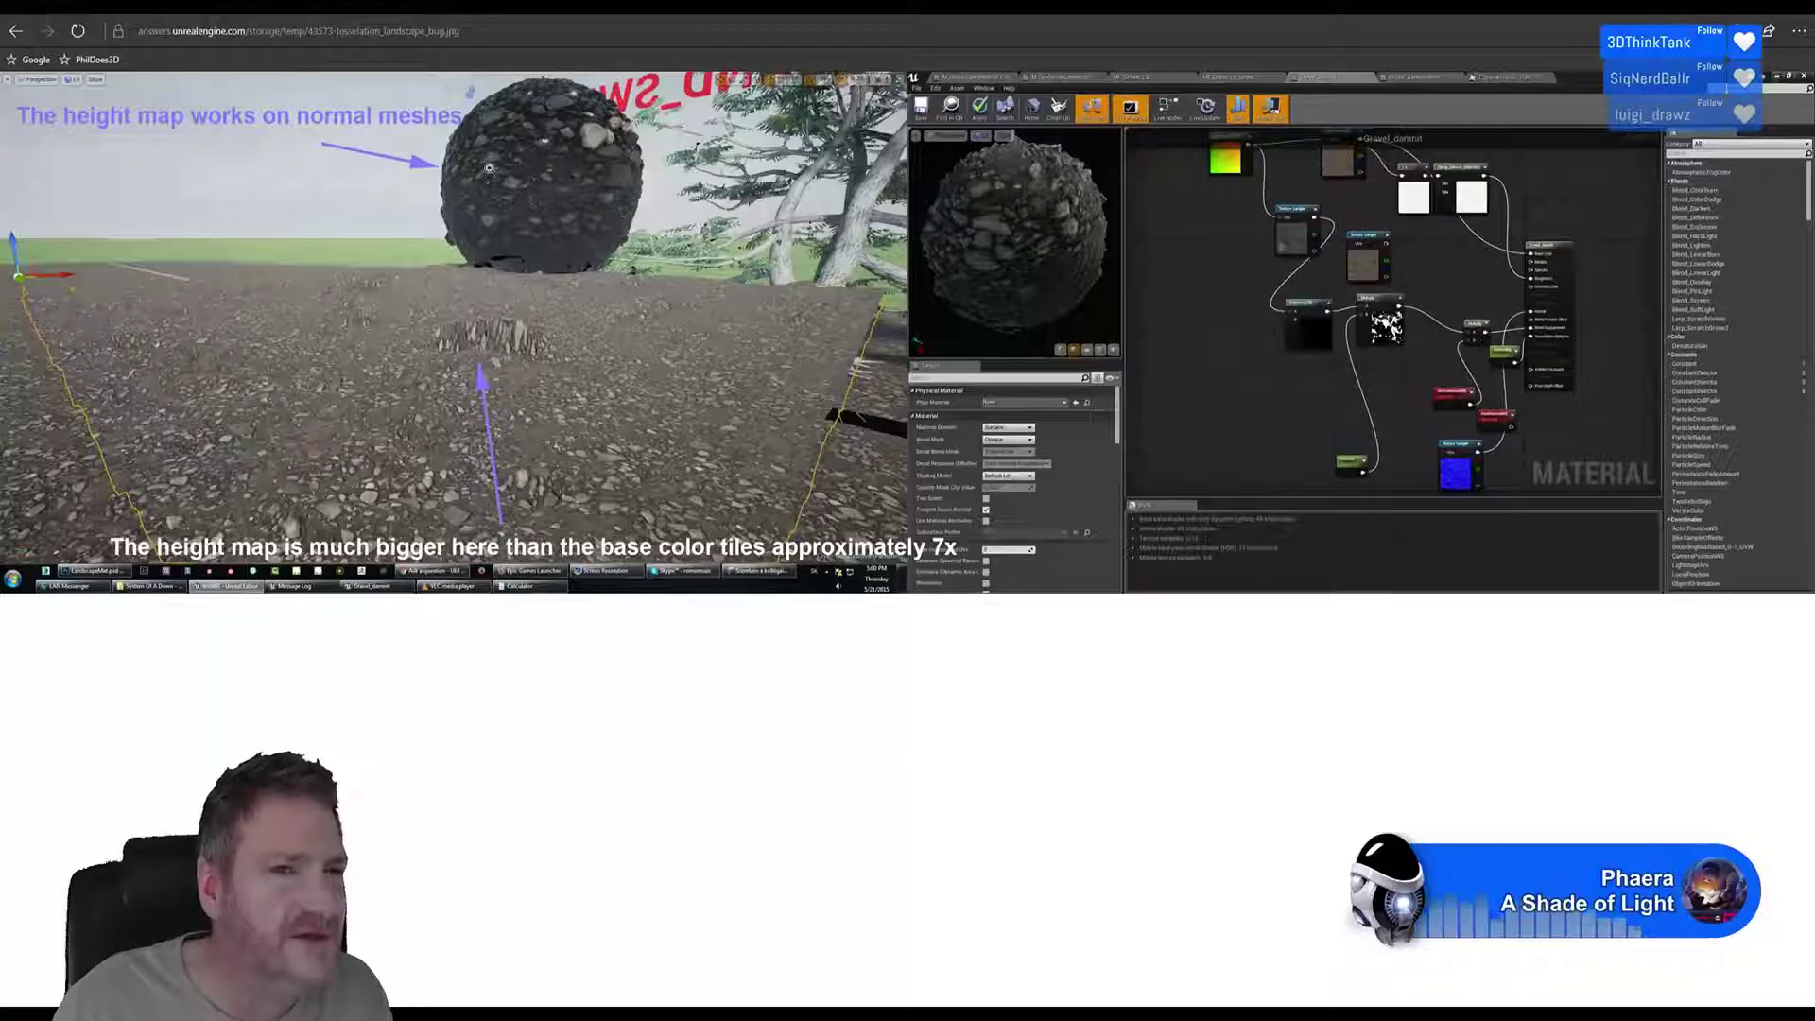
Switch to Unreal Editor and inspect the stone ground's landscape mesh in Wireframe view mode
key("alt+Tab")
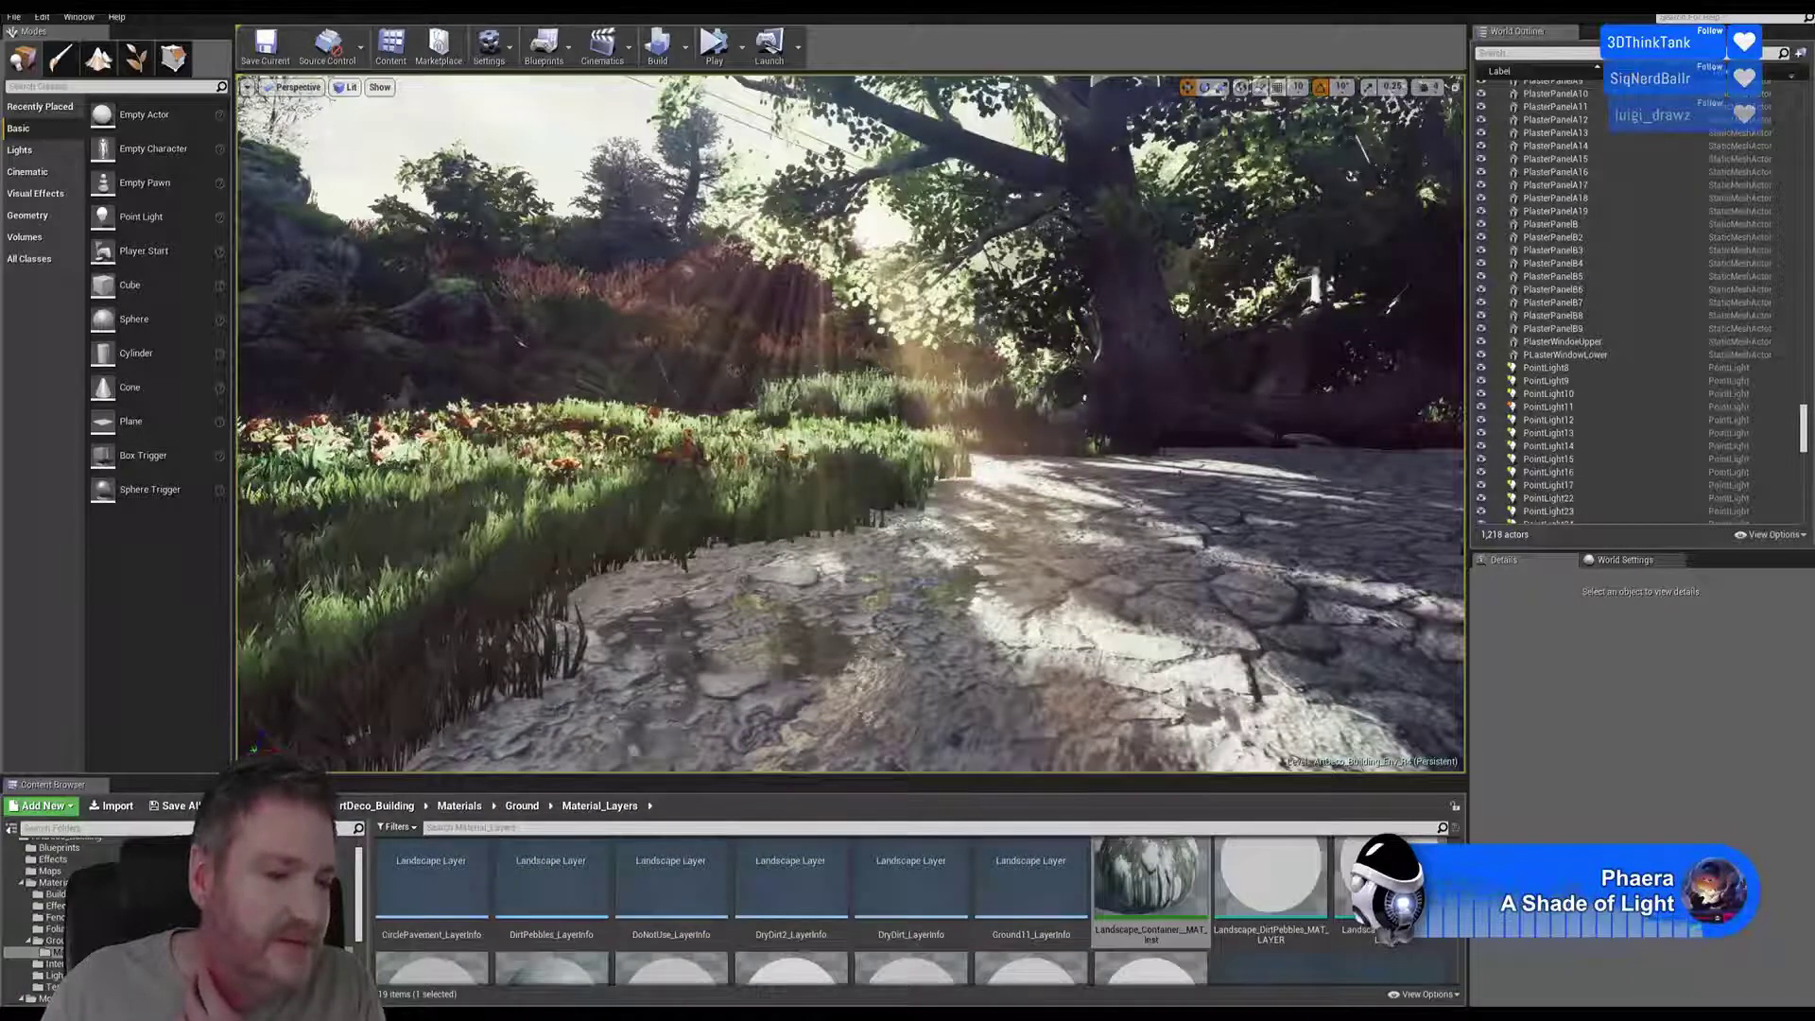
key("alt+Tab")
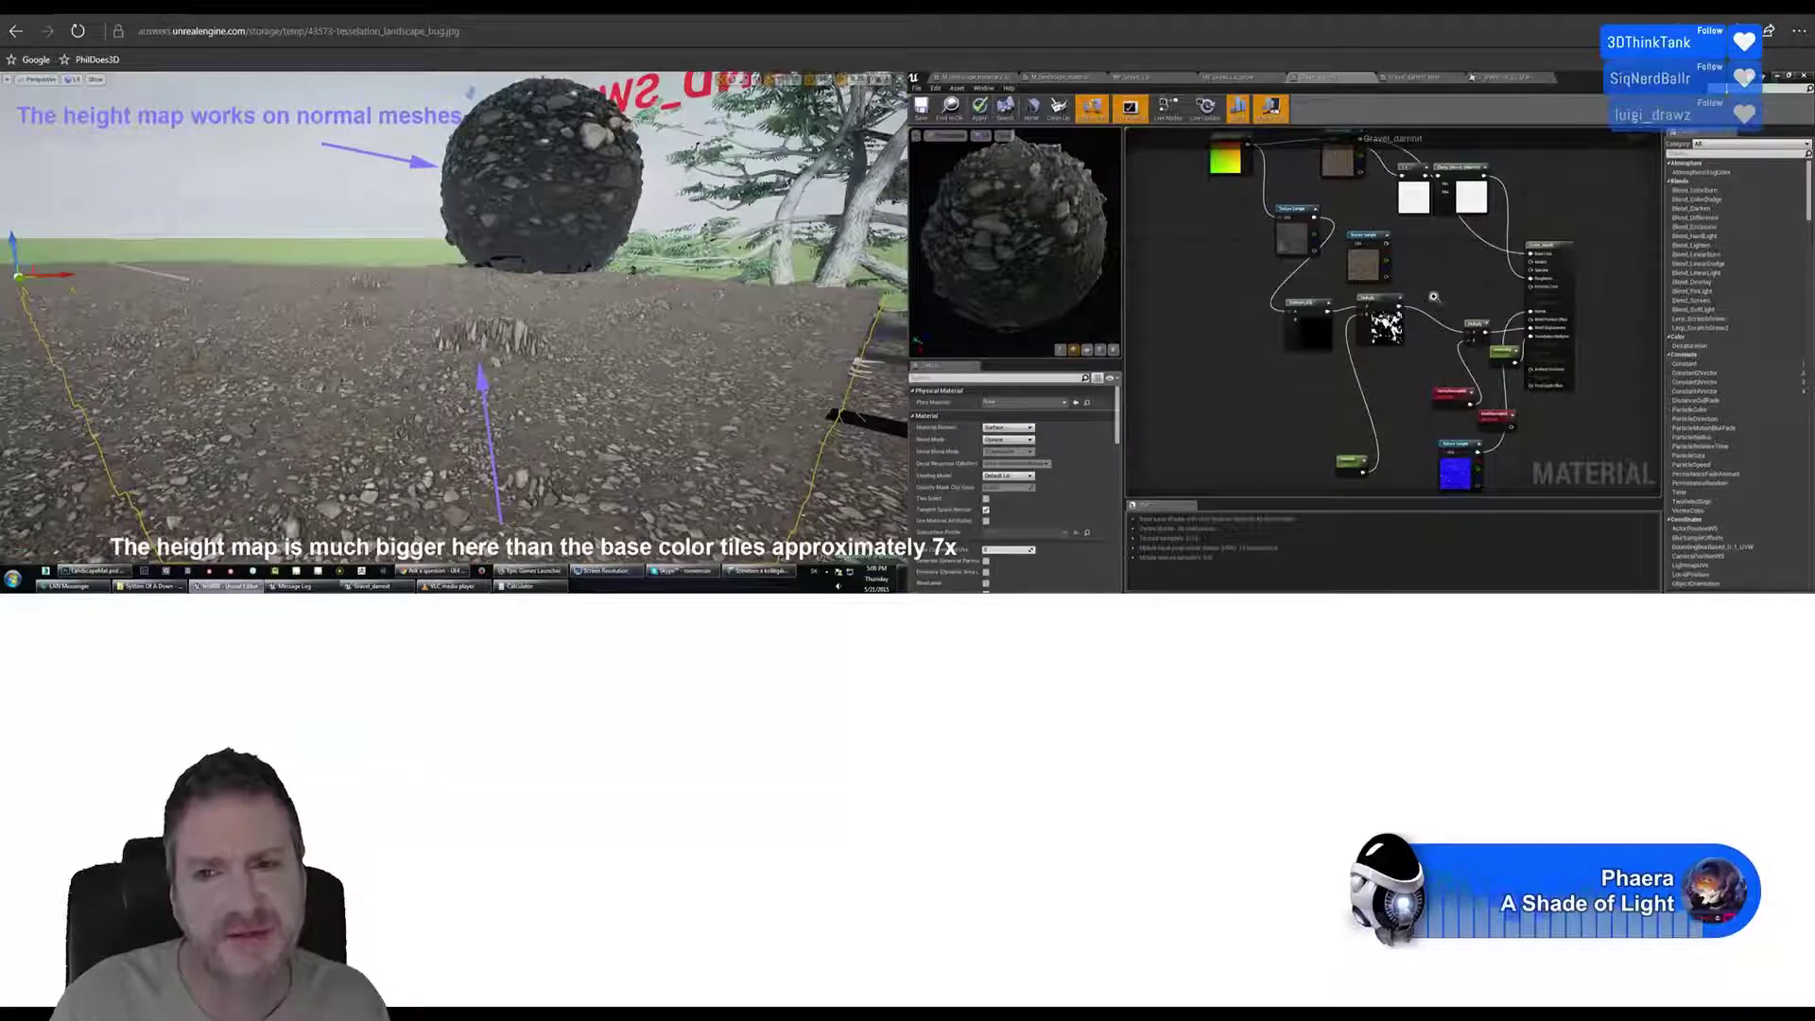
key("alt+Tab")
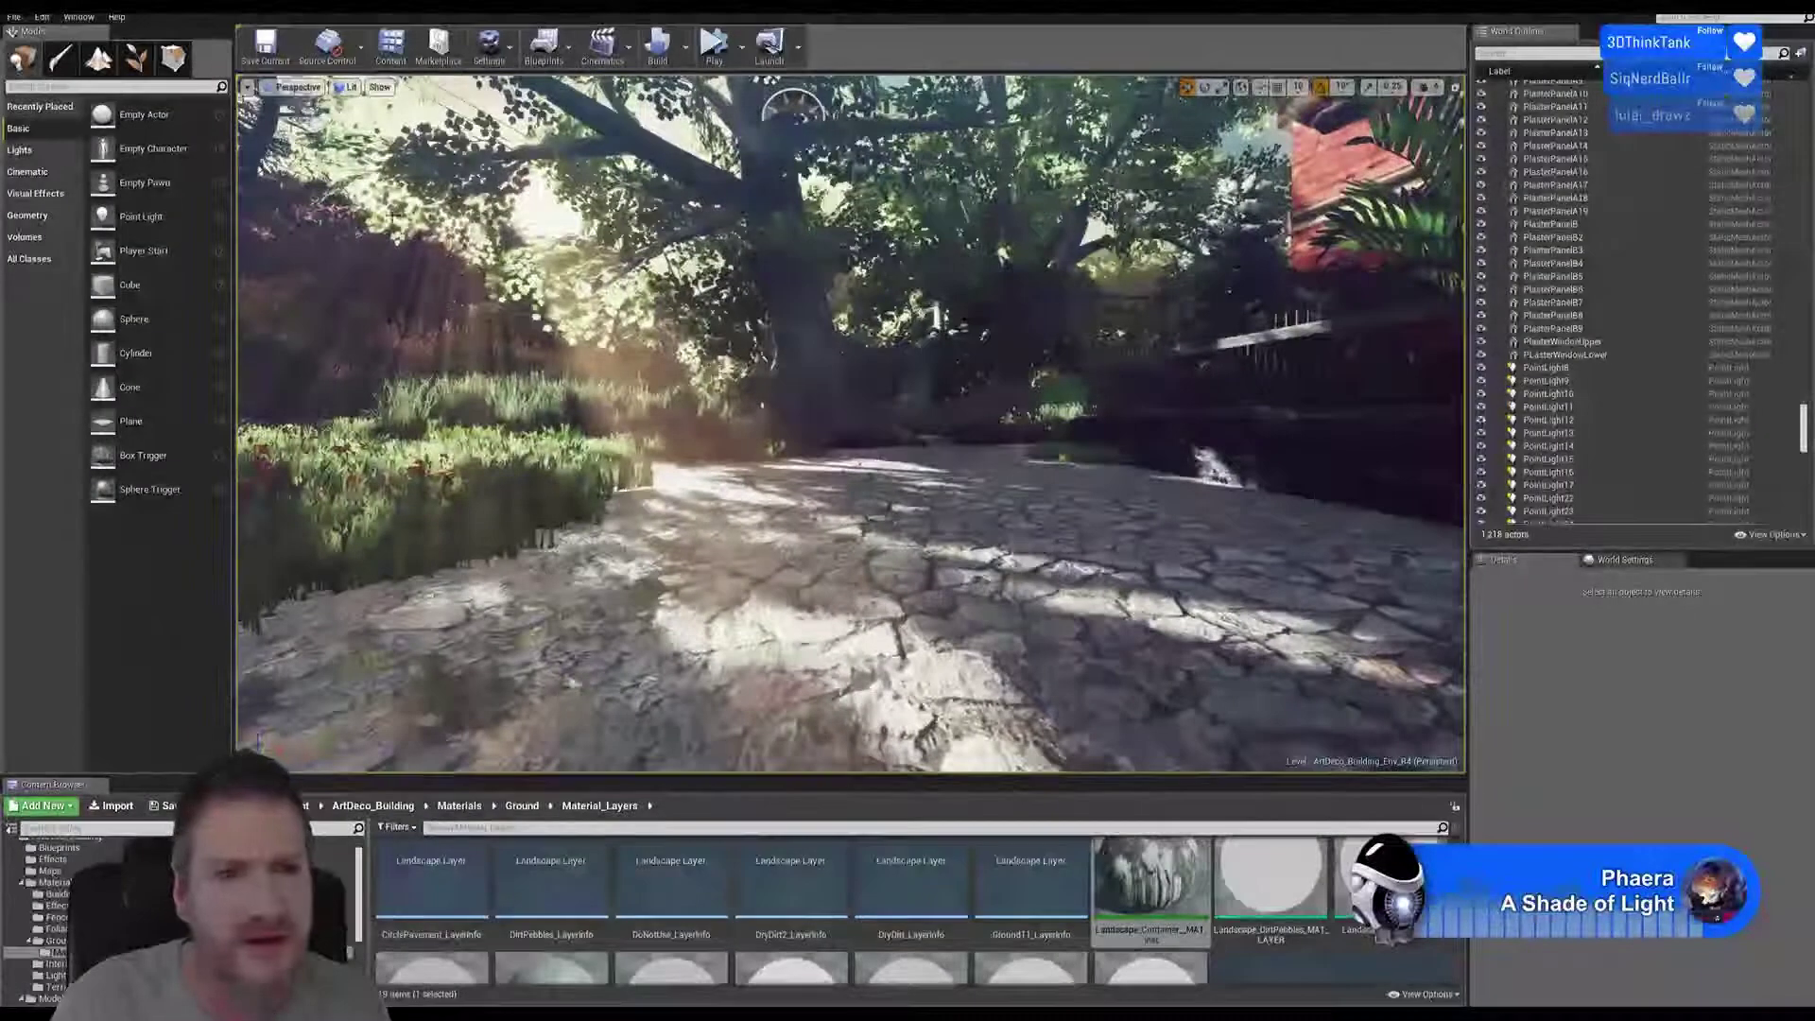
left_click(346, 87)
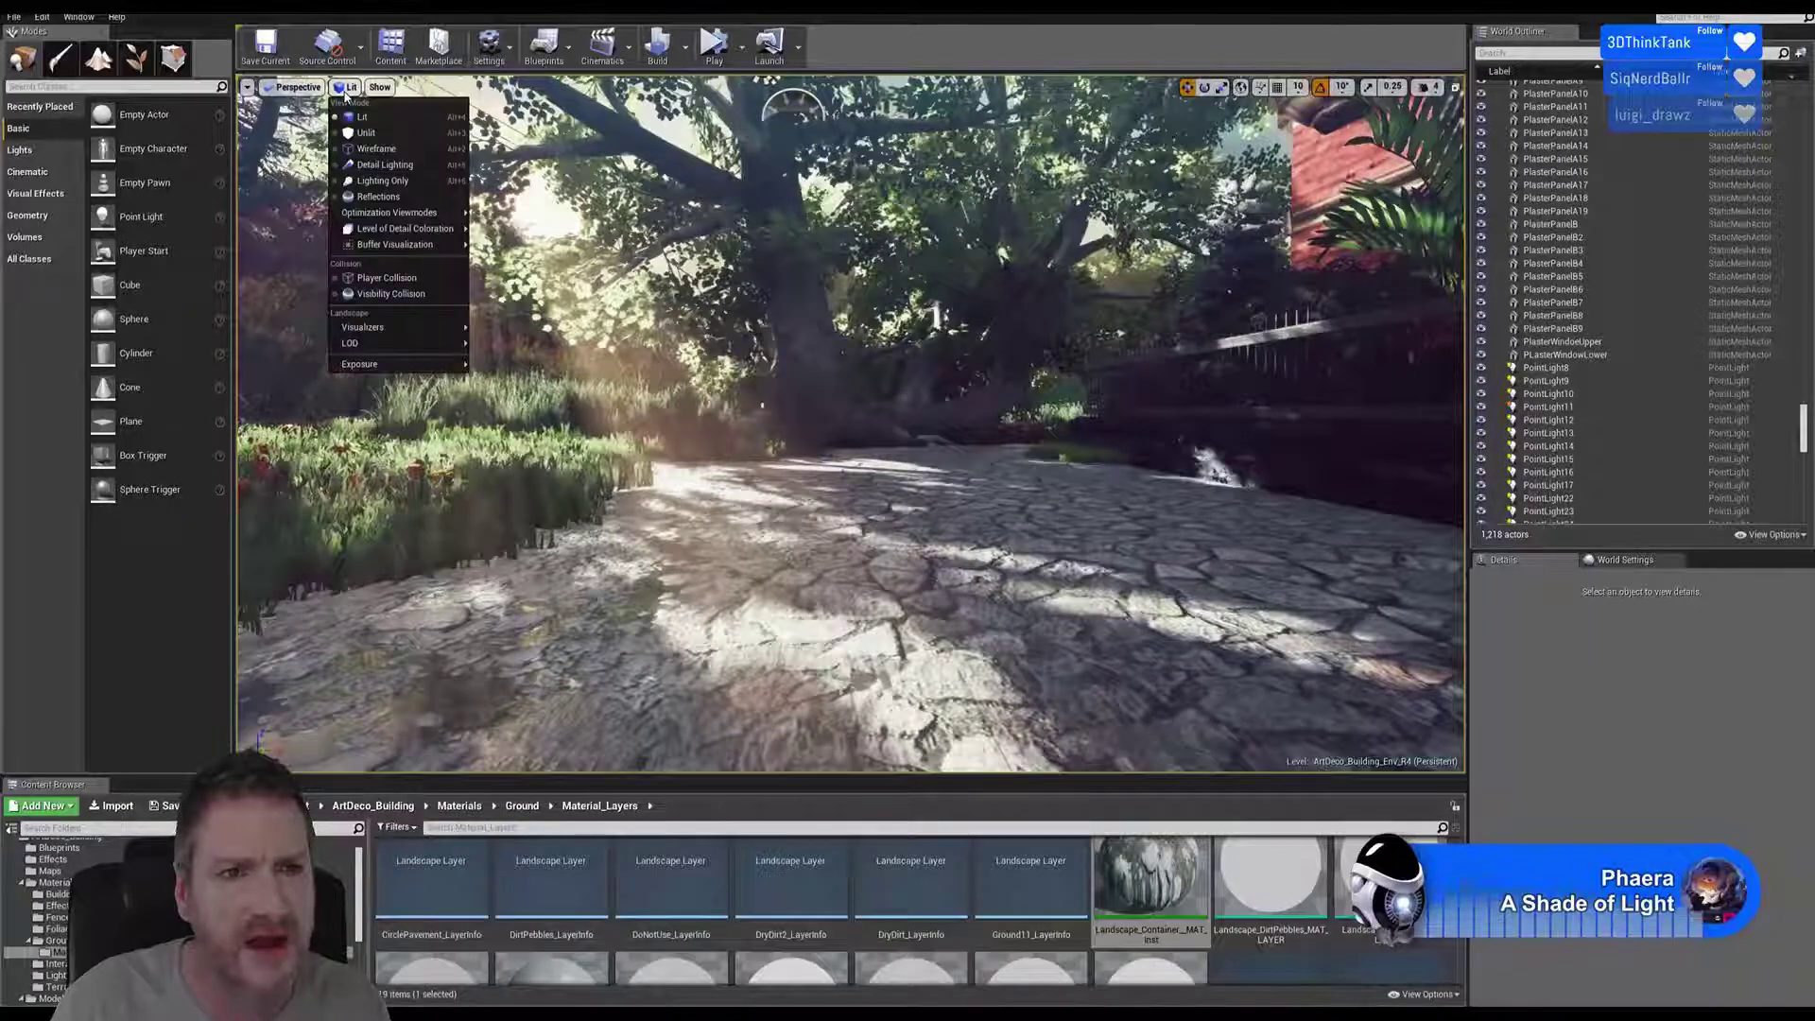
left_click(379, 148)
right_click_drag(850, 425, 822, 460)
right_click_drag(851, 425, 935, 425)
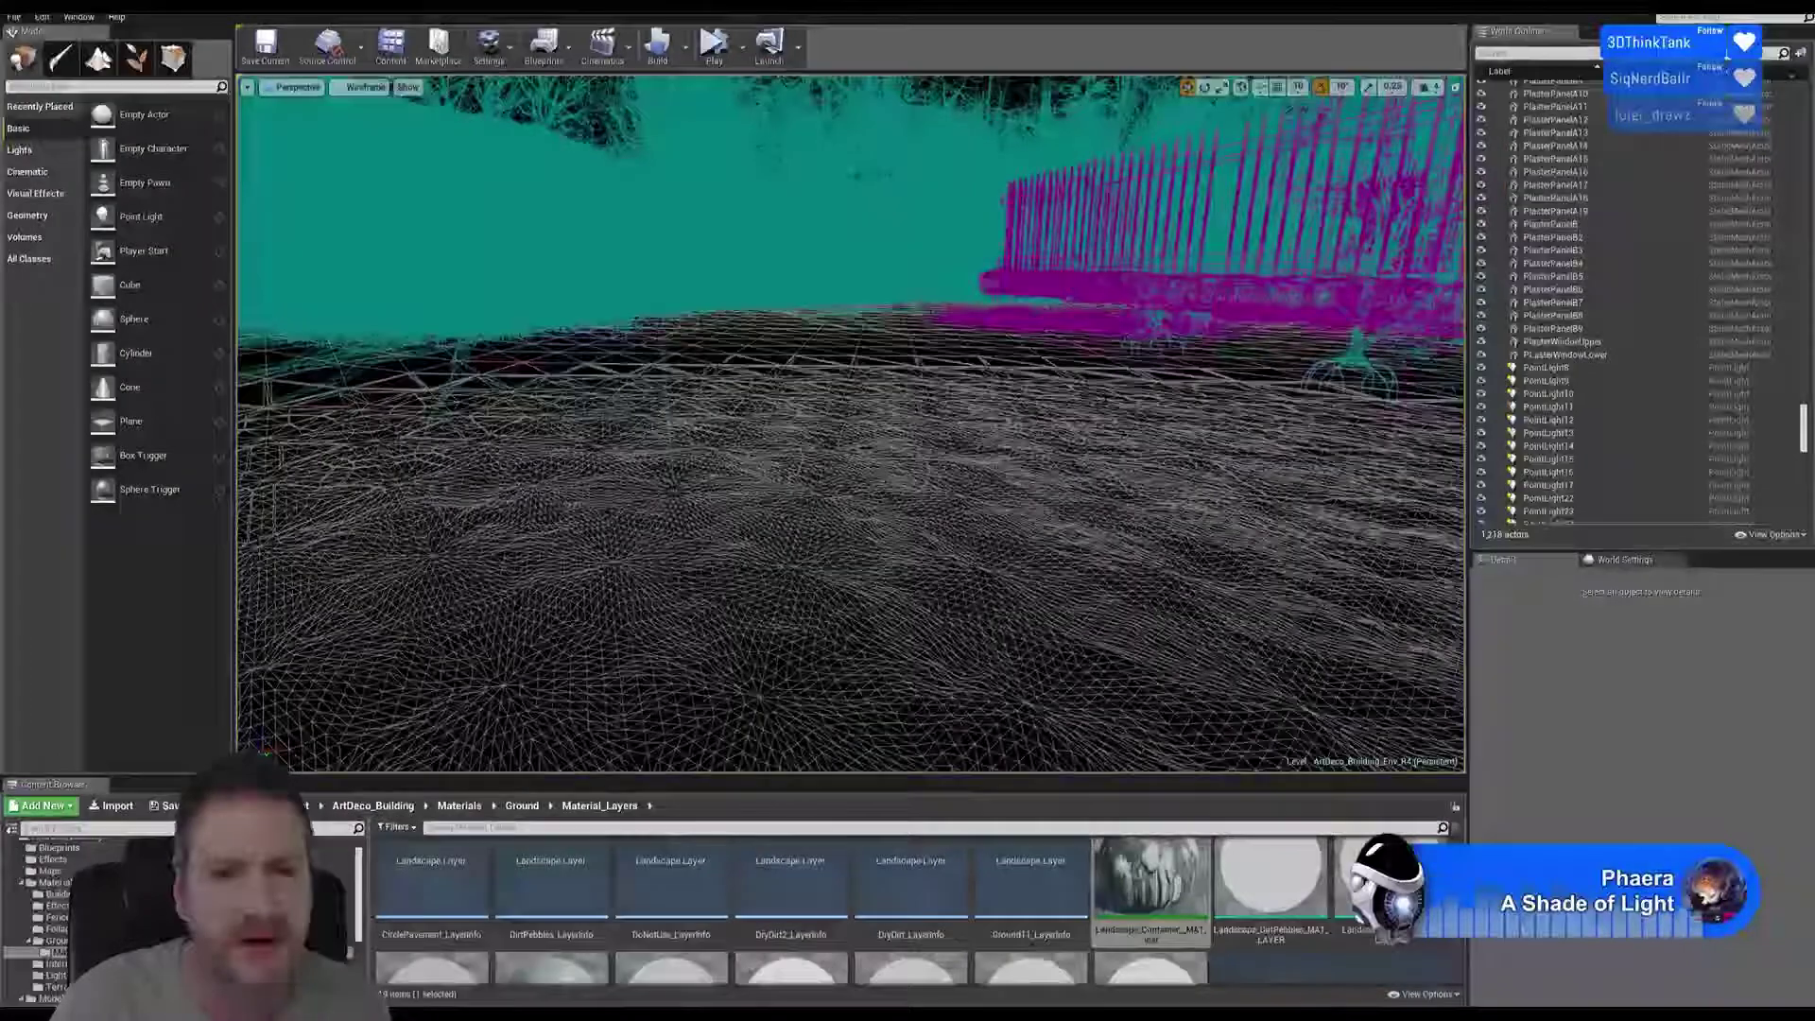
Return the viewport to Lit view mode and examine the stone path, grass and flowers
left_click(364, 87)
left_click(357, 117)
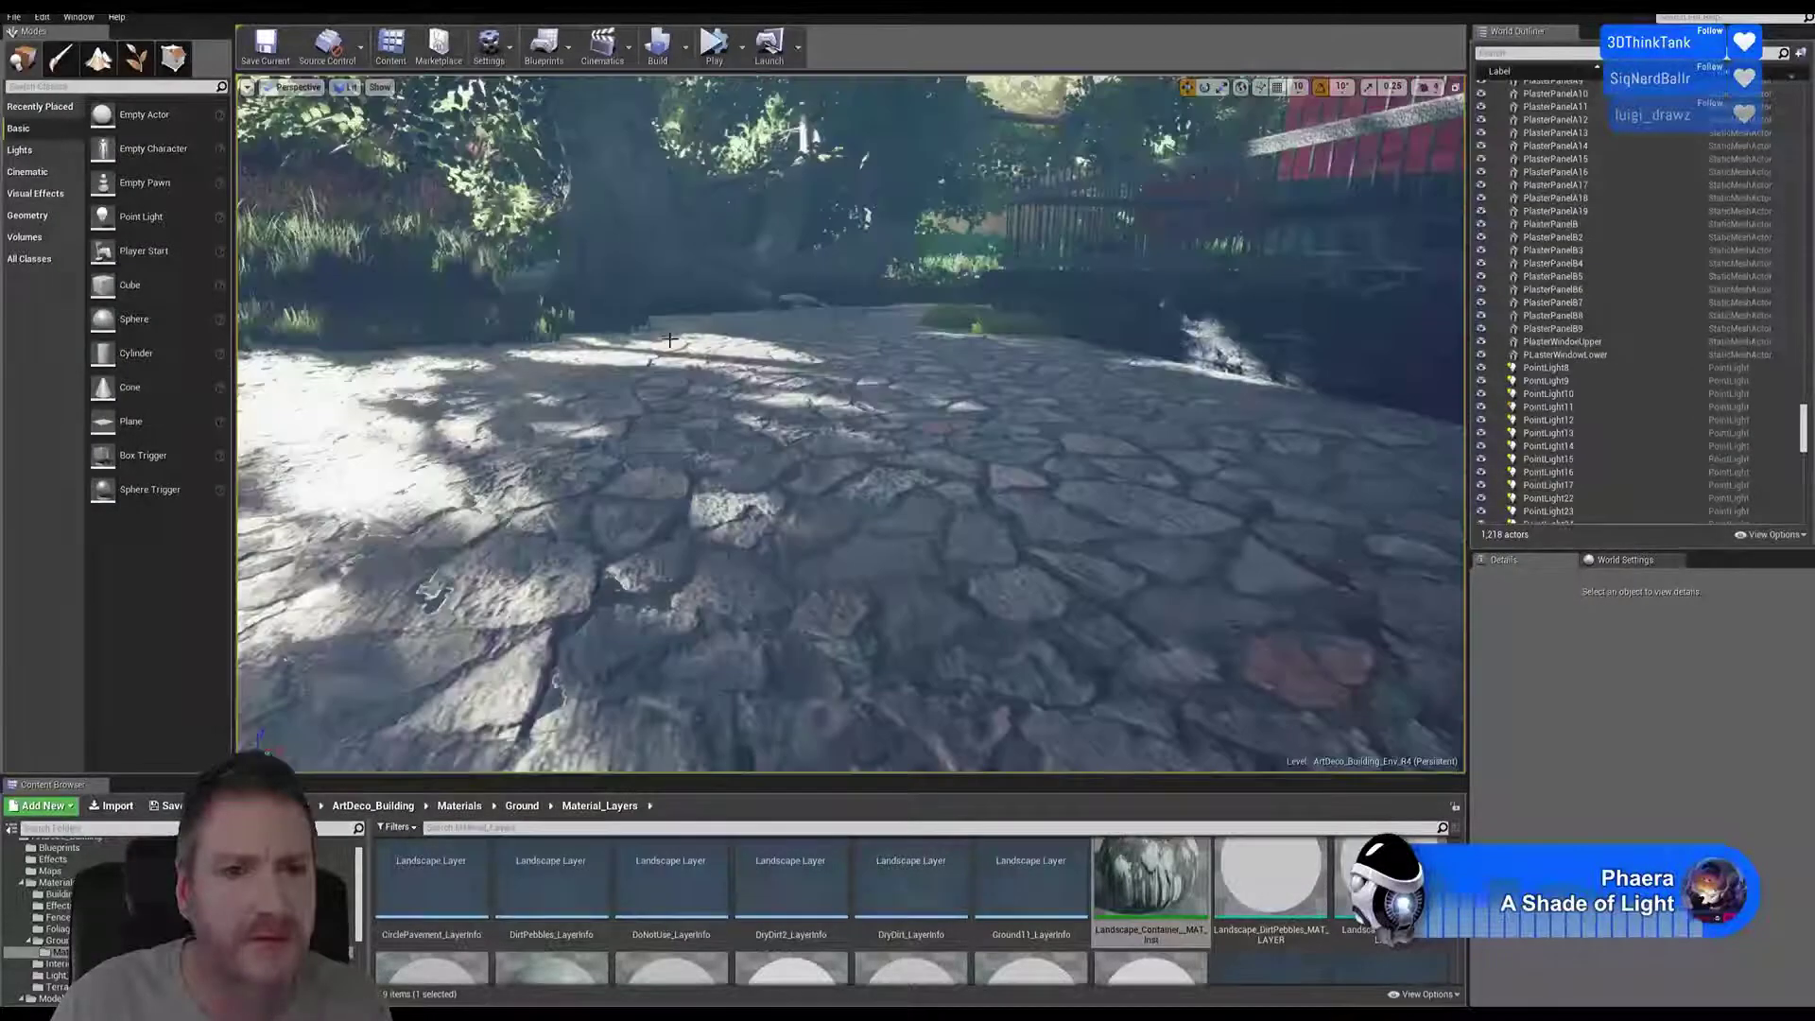
right_click_drag(851, 425, 1010, 509)
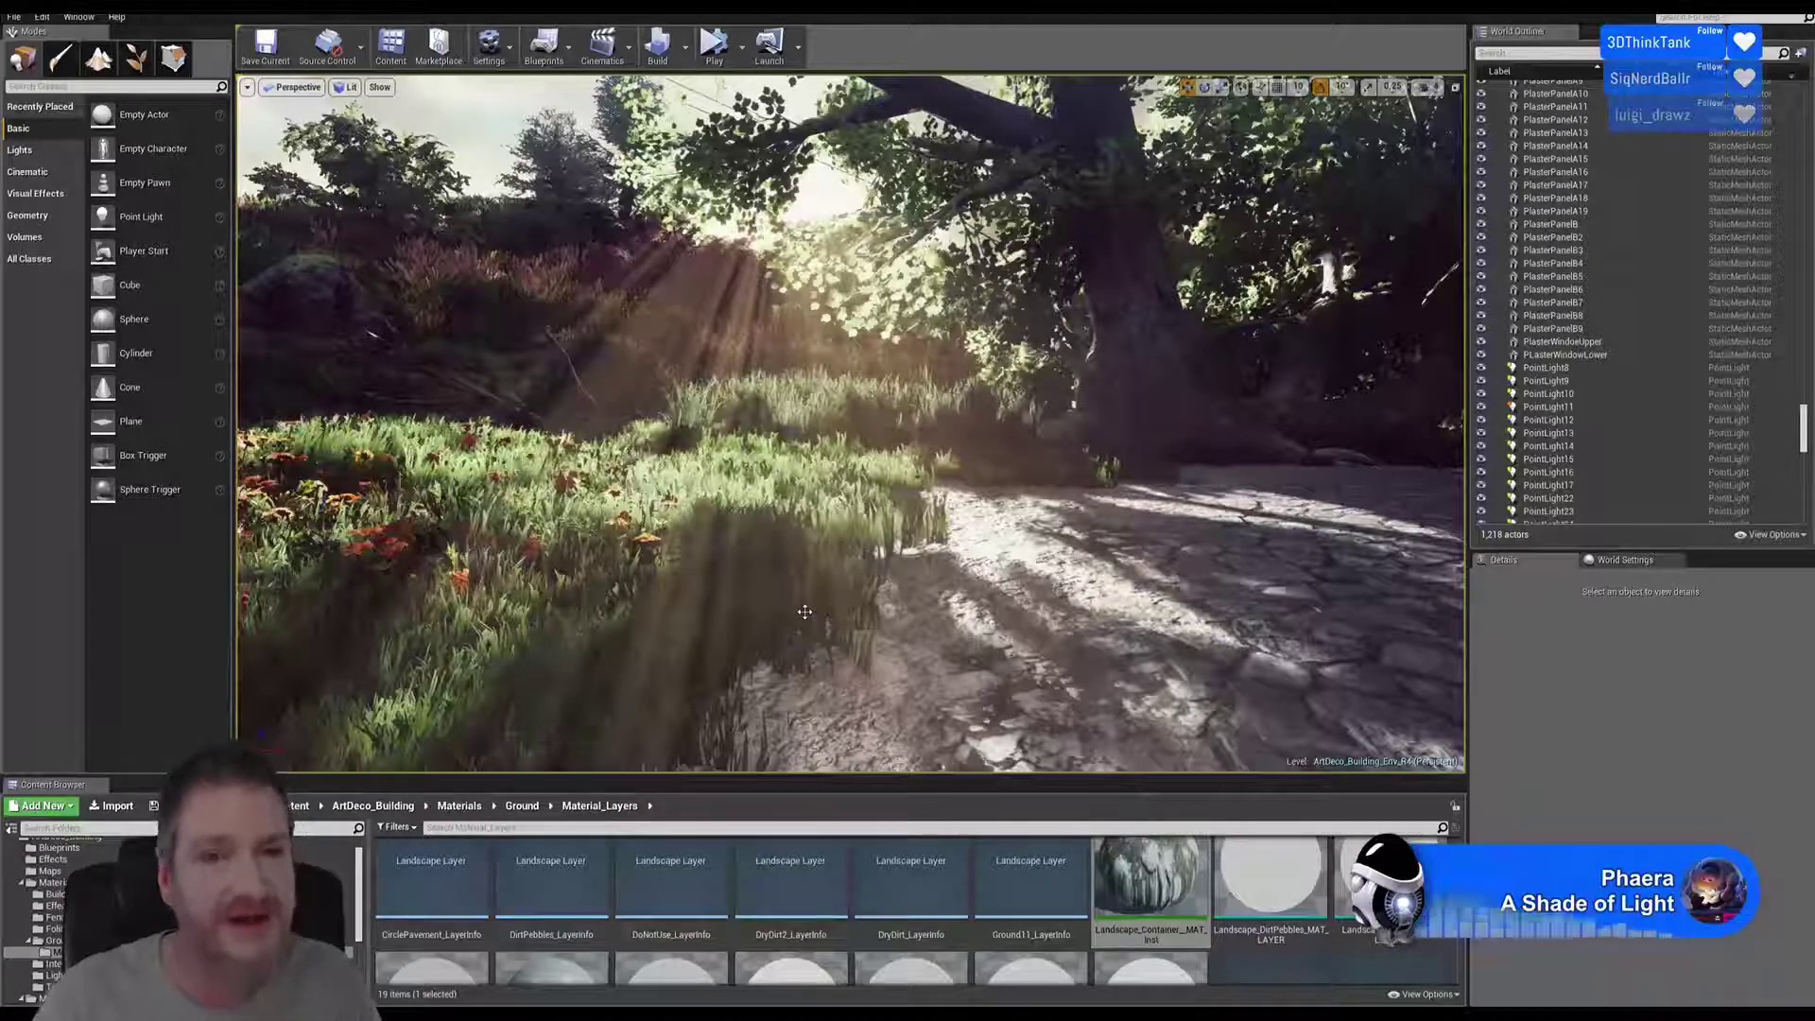
right_click_drag(933, 602, 824, 629)
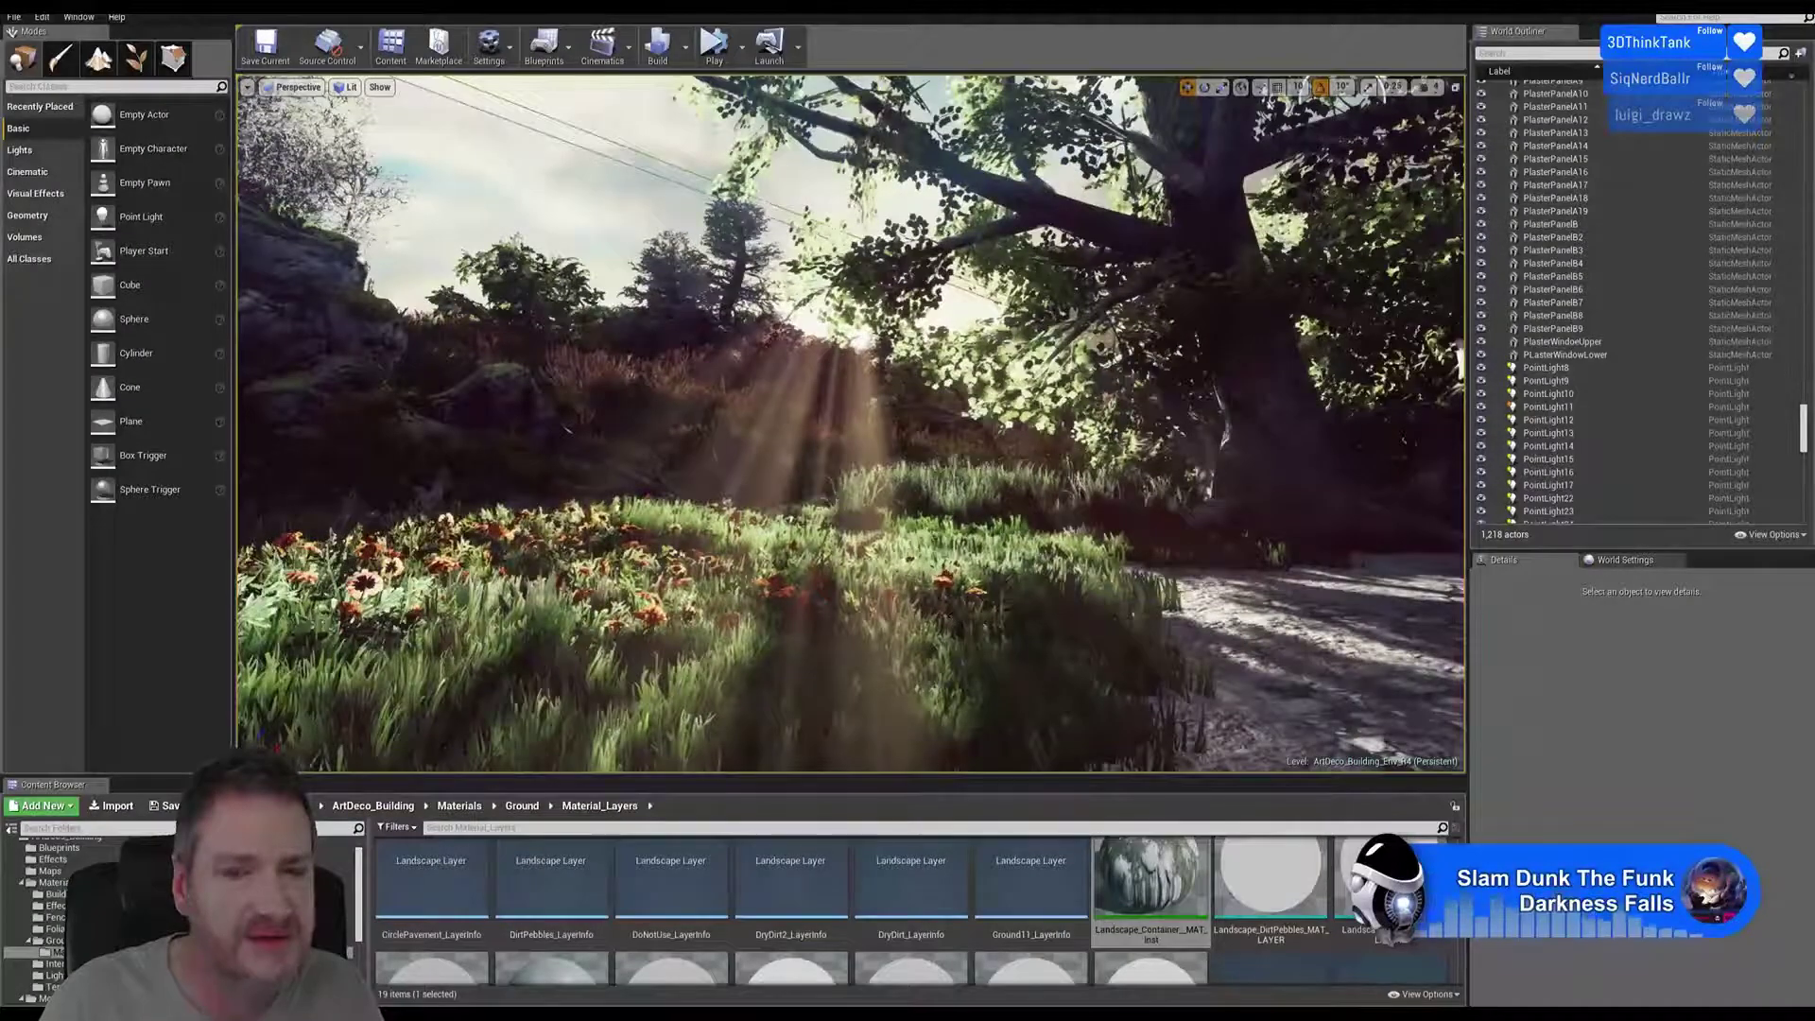
right_click_drag(954, 616, 896, 631)
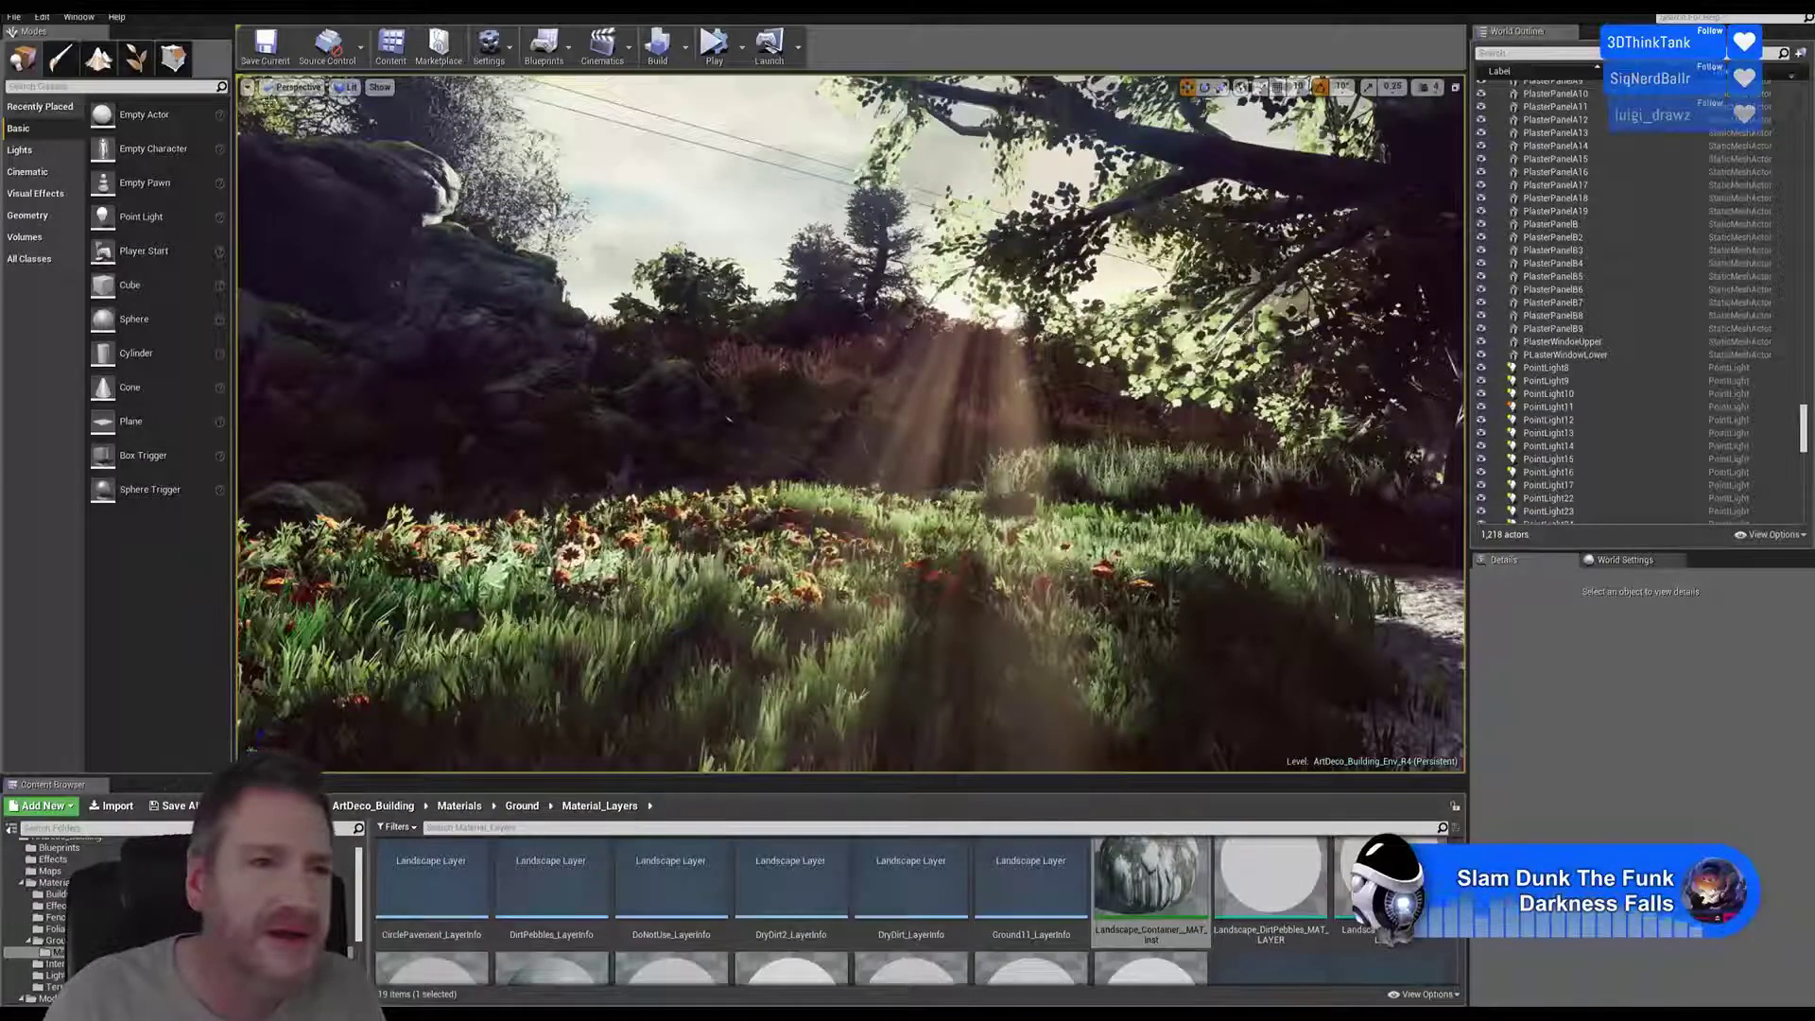
Turn on Realtime for the viewport and view the grass, flowers and light shafts around the meadow
left_click(247, 87)
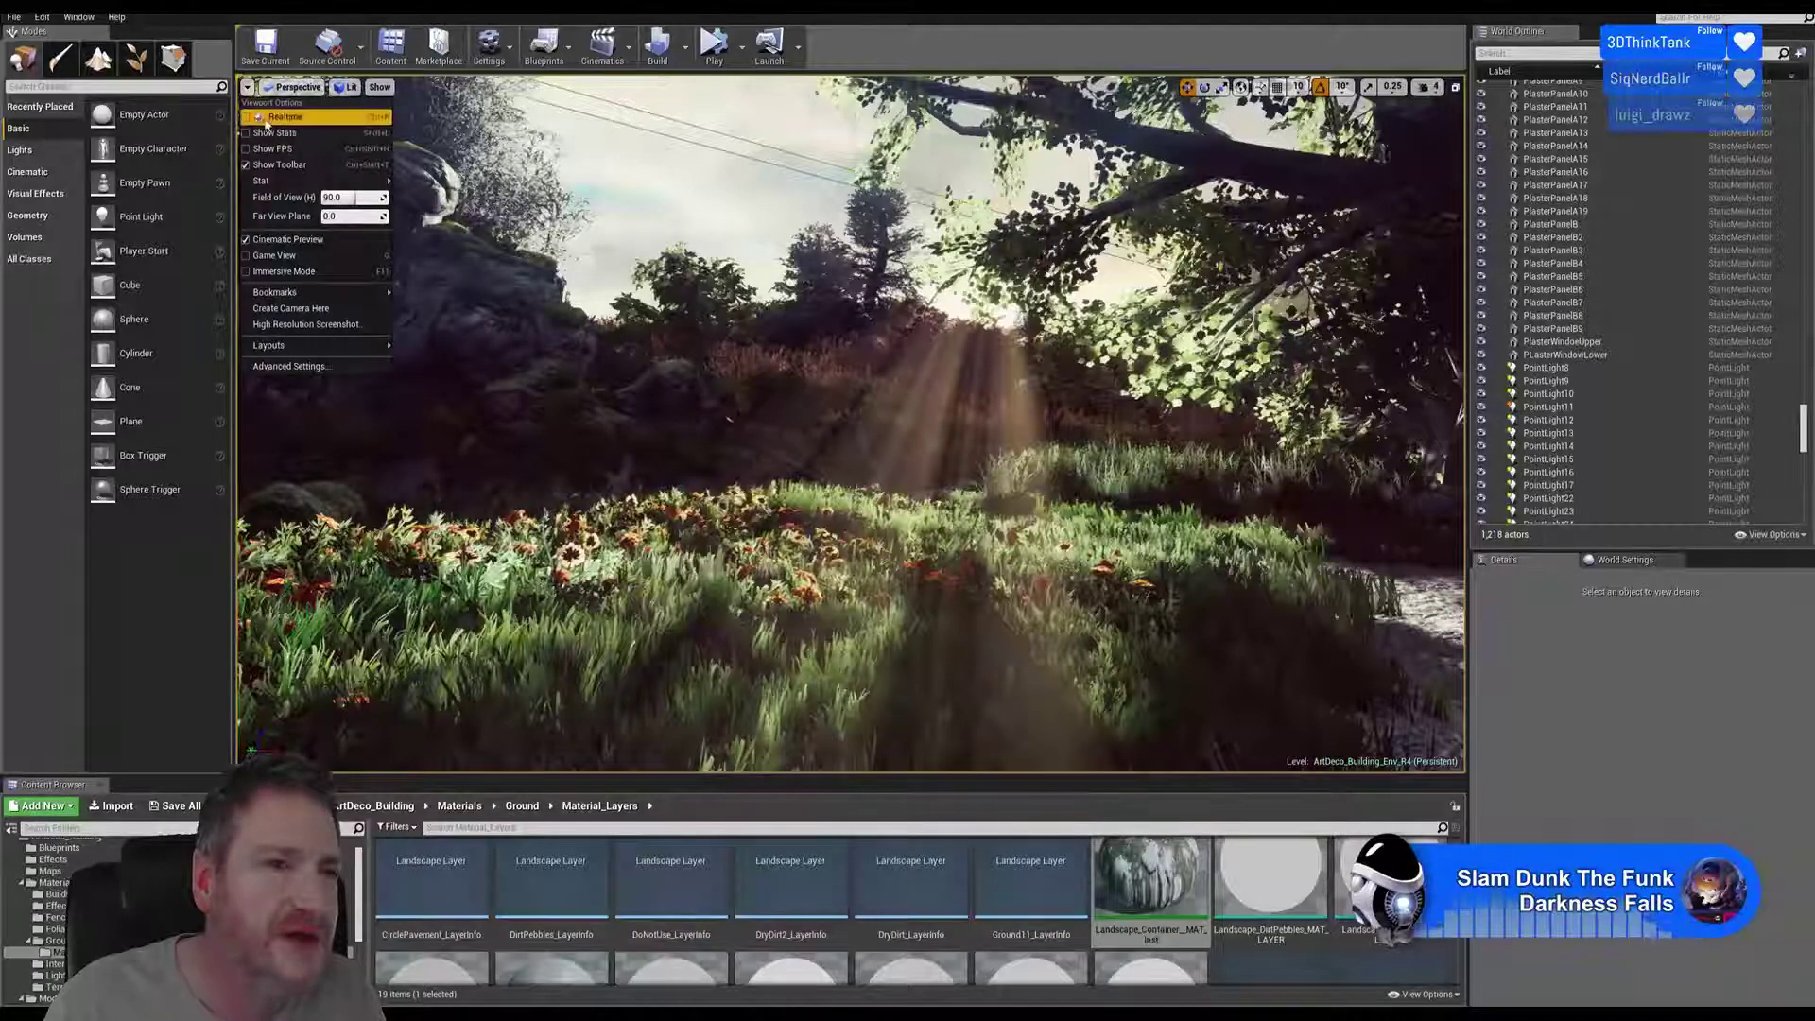
left_click(266, 120)
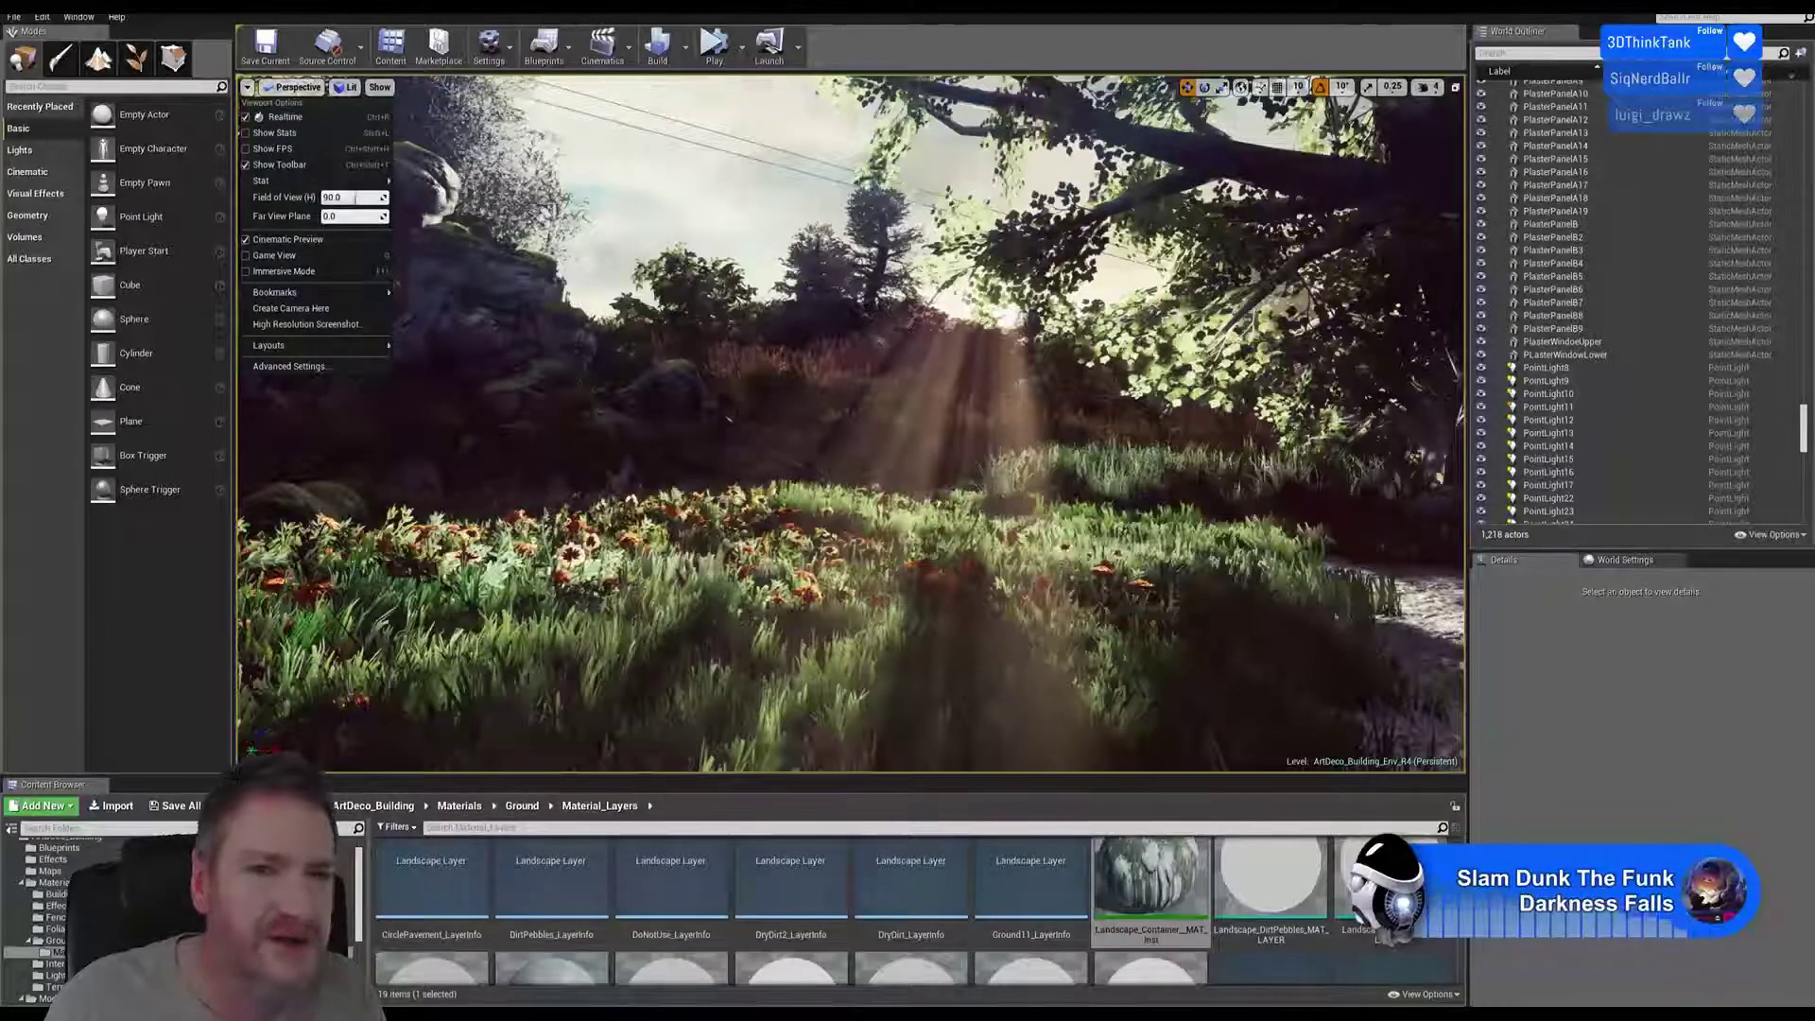
right_click_drag(605, 312, 690, 274)
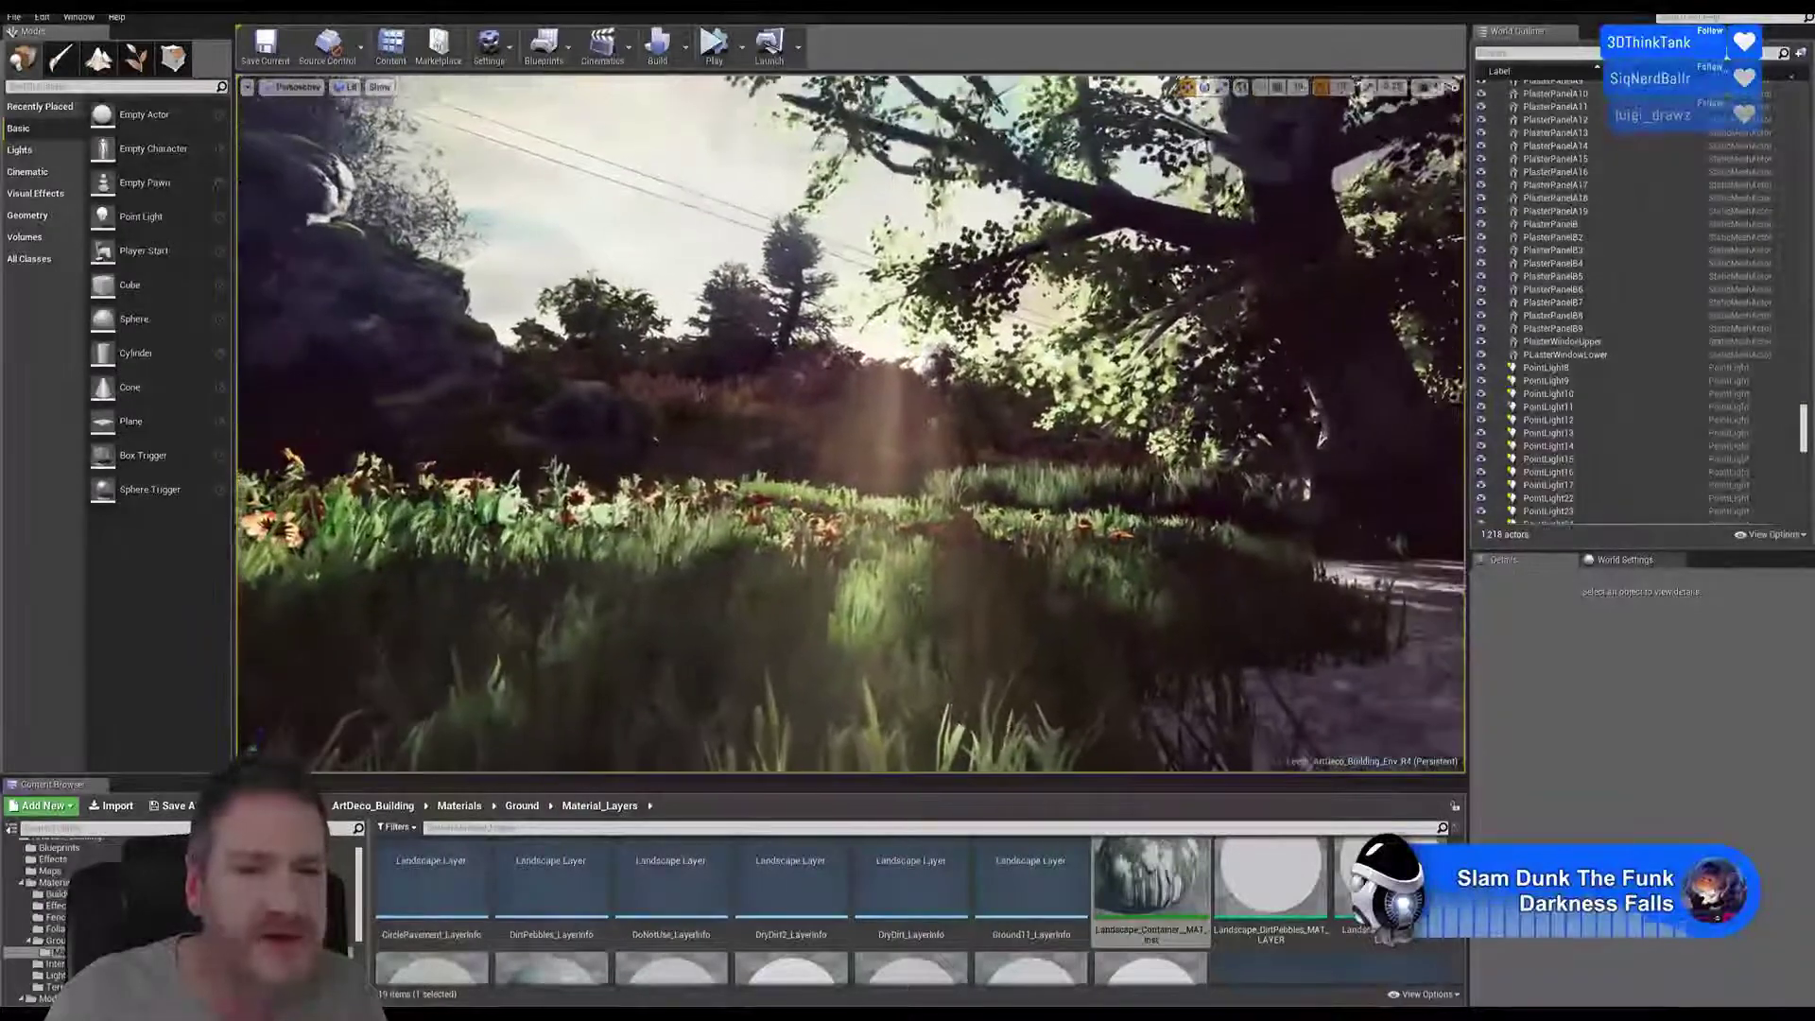
right_click_drag(913, 405, 916, 405)
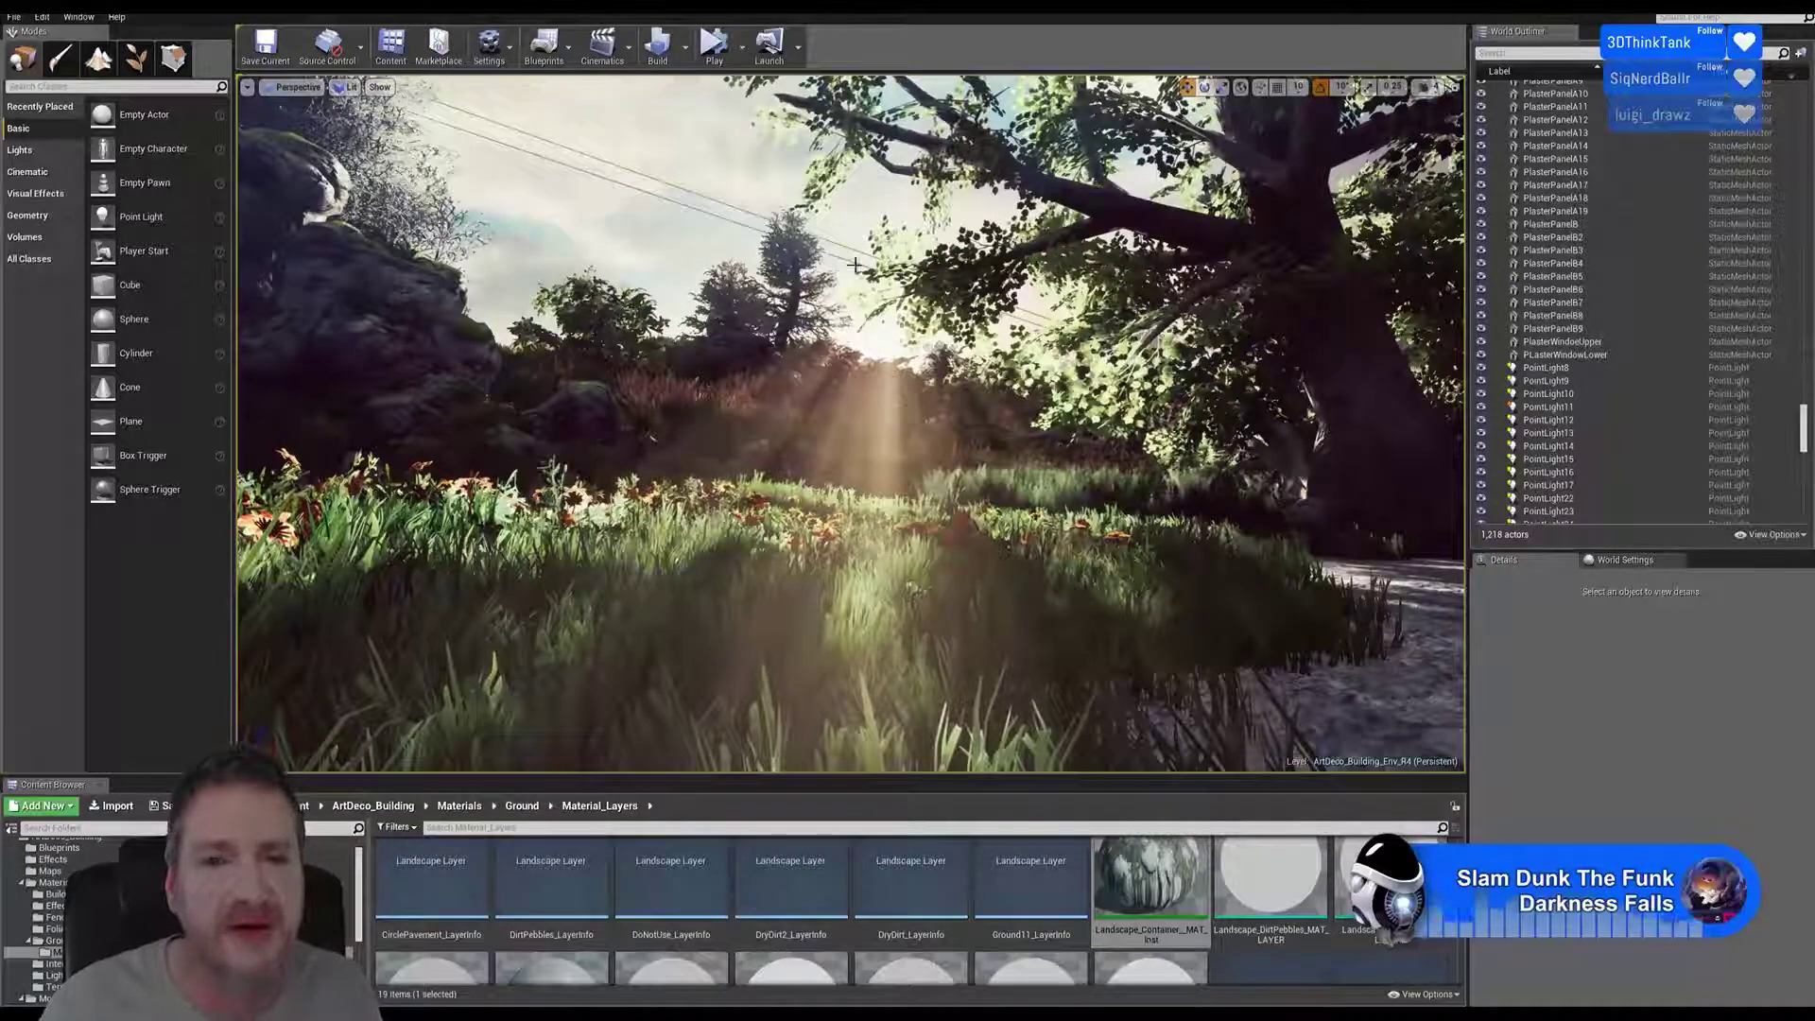
right_click_drag(871, 623, 932, 609)
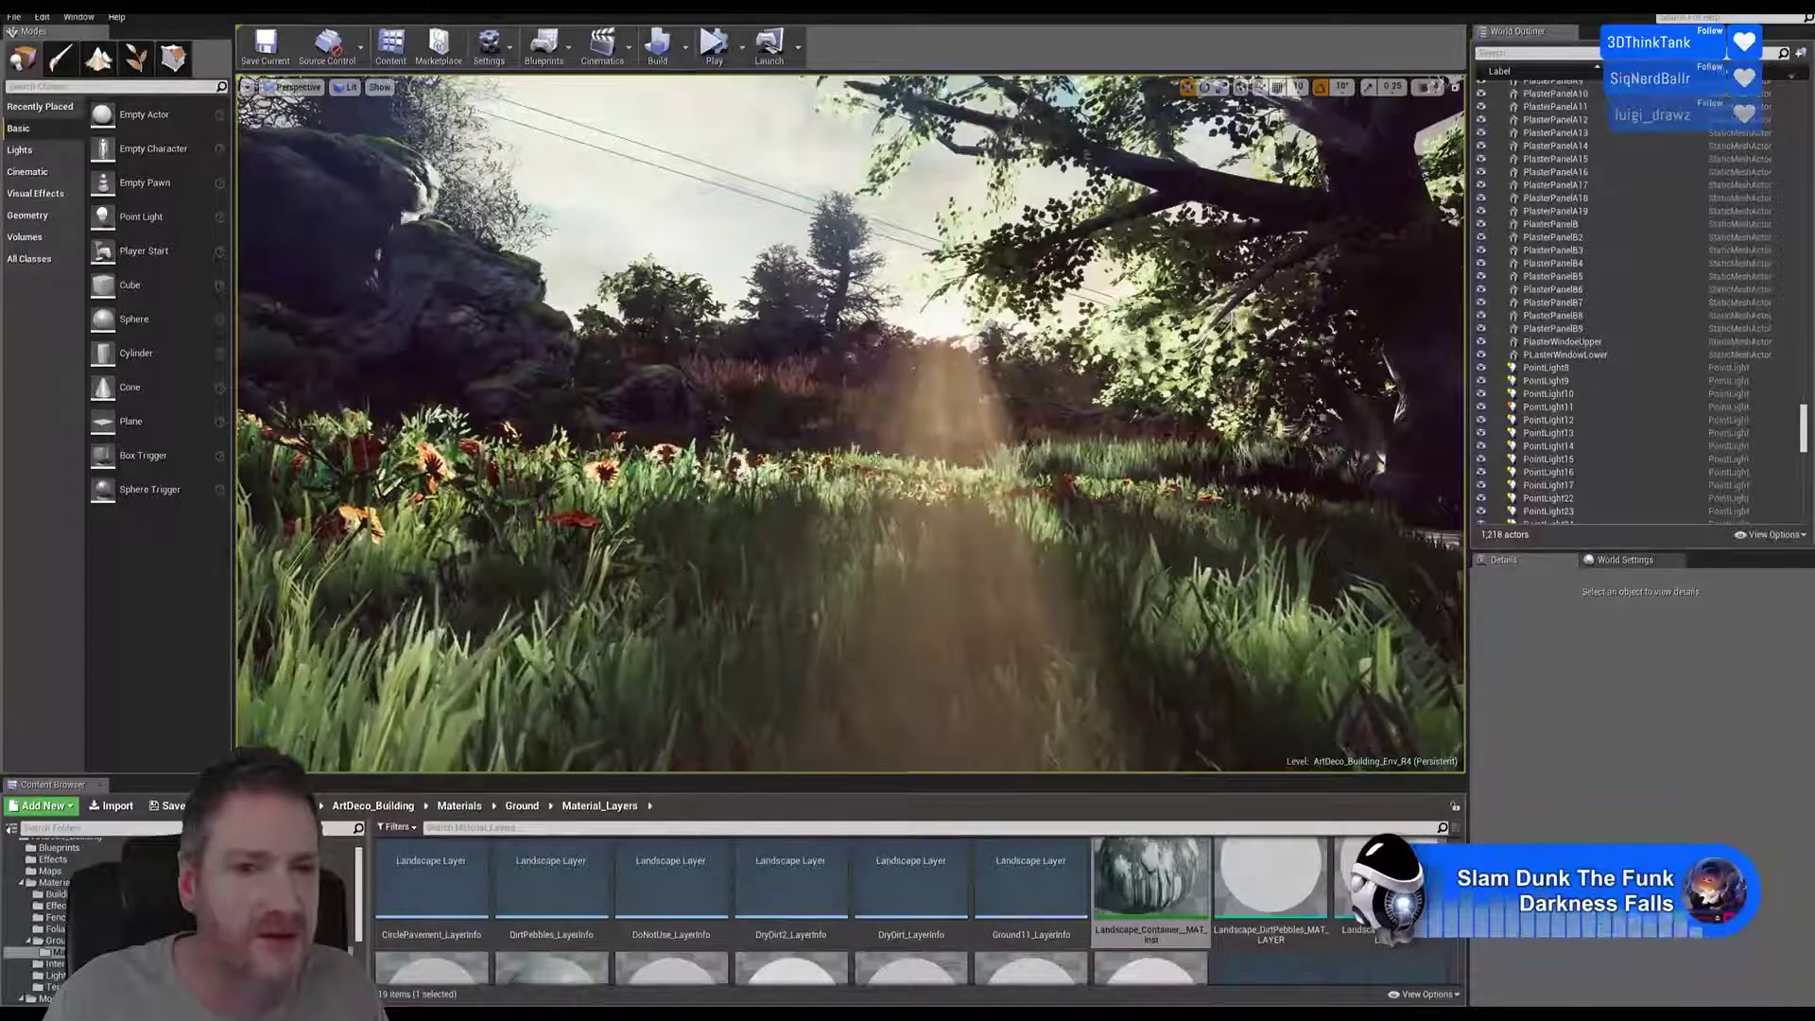
right_click_drag(917, 463, 625, 552)
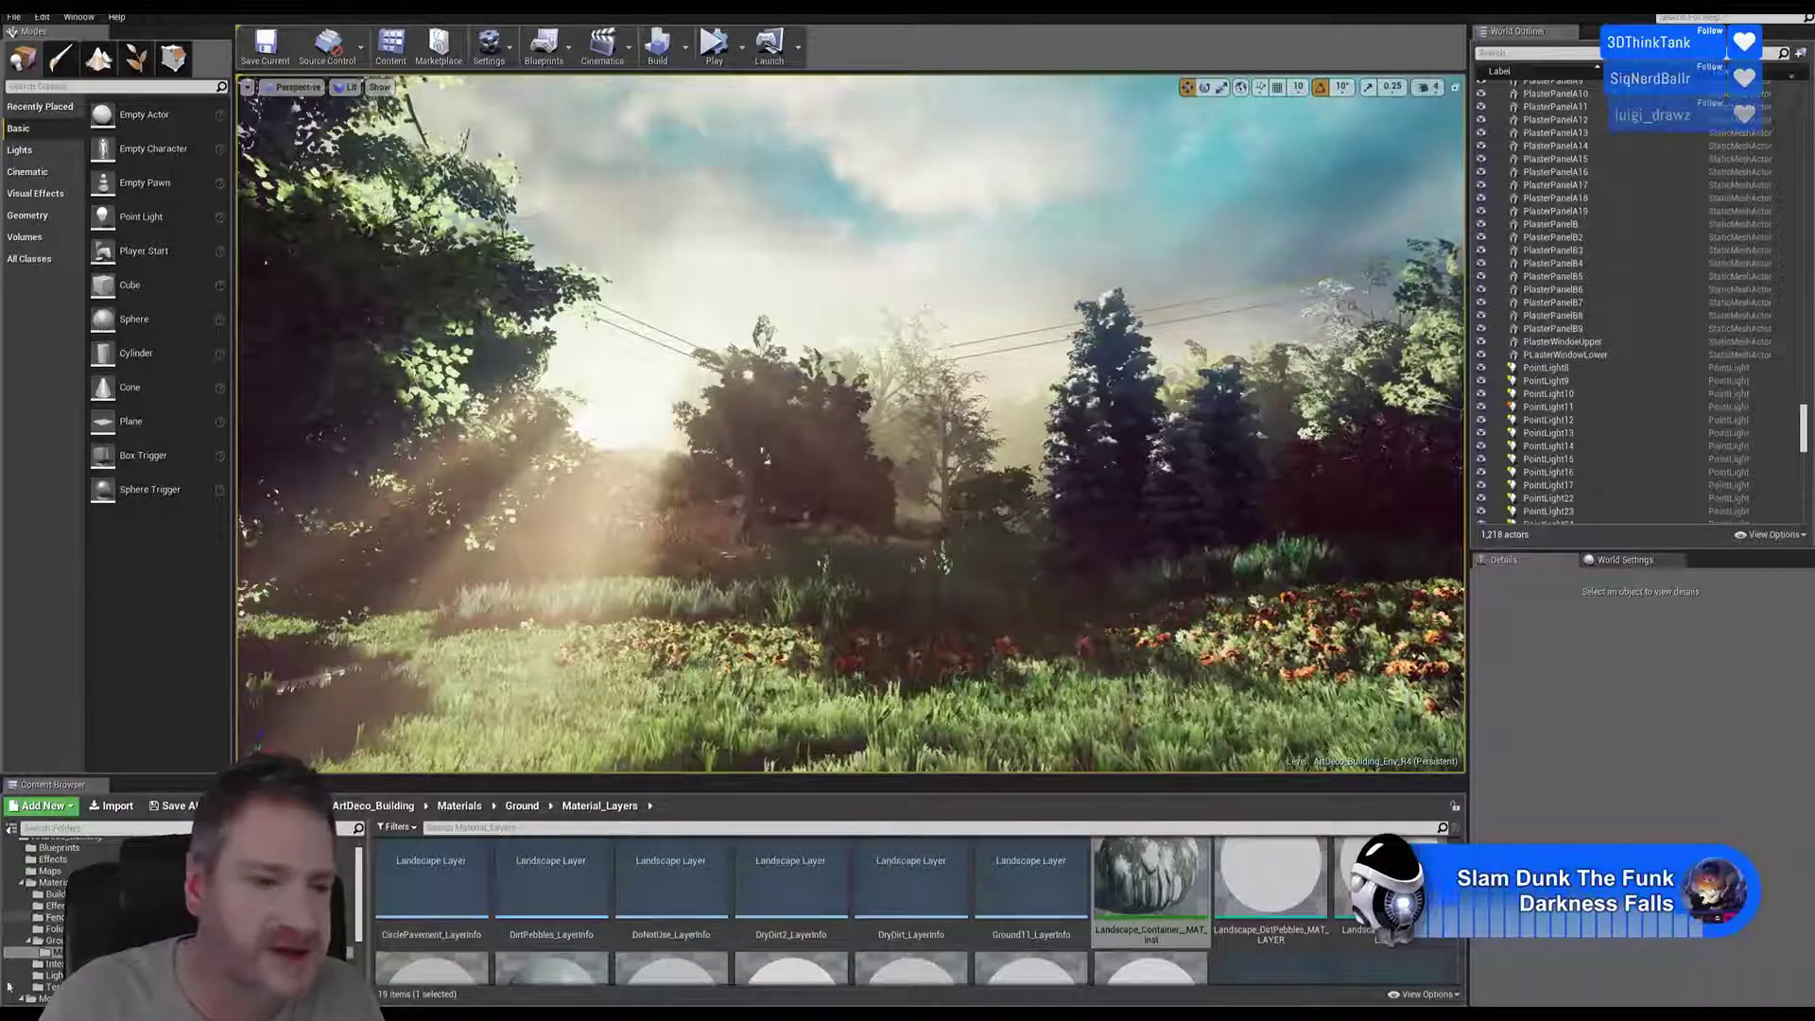
key("super")
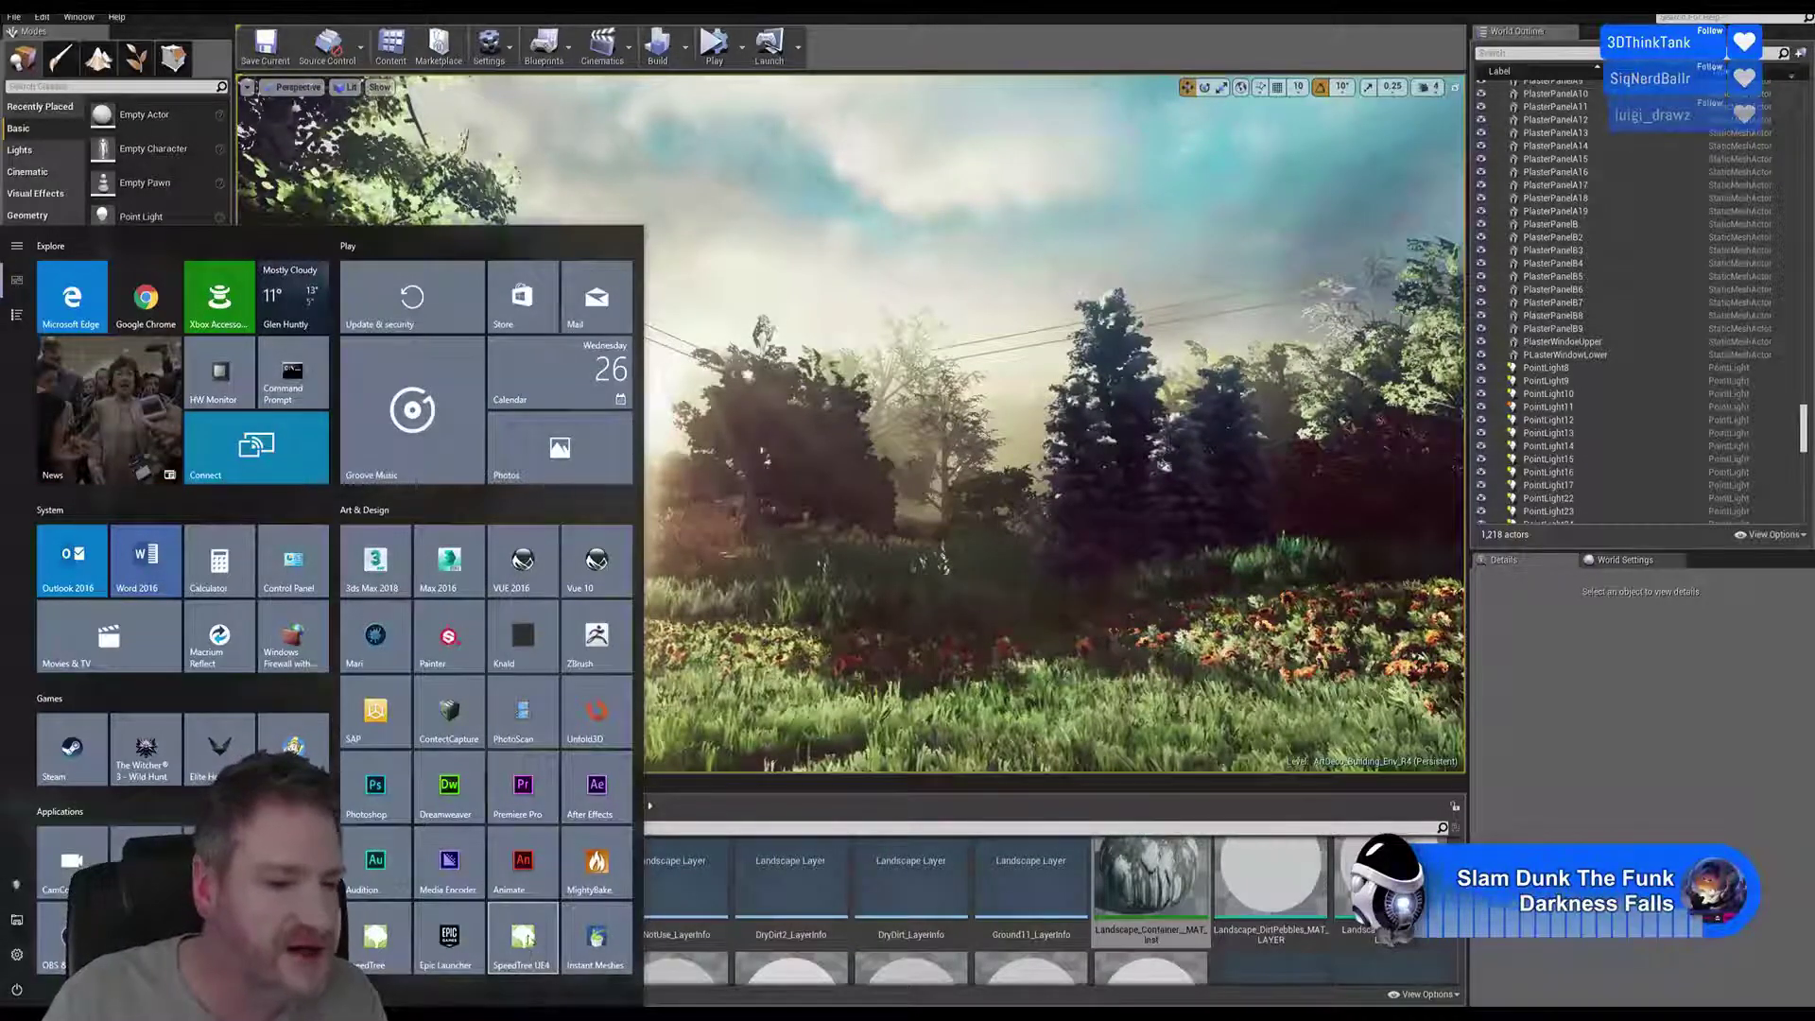
left_click(1504, 694)
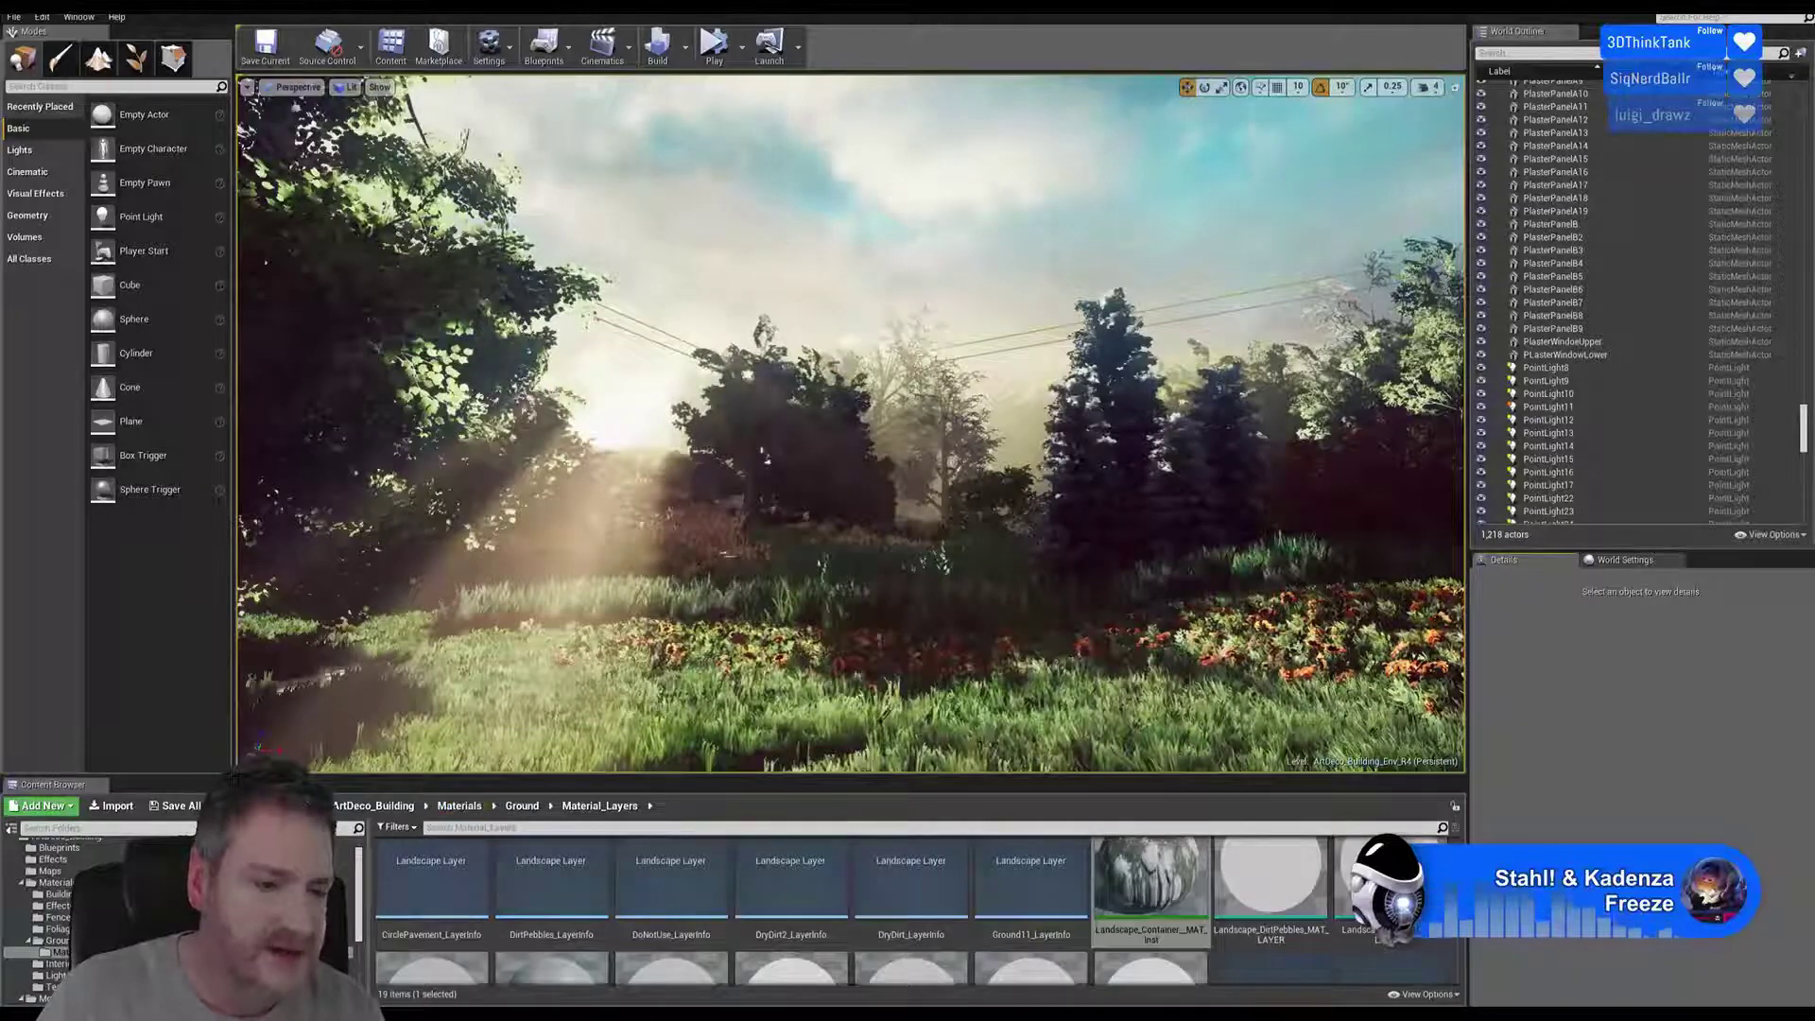
Switch to the web browser and open the Gallery page of the bookmarked PhilDoes3D website
key("alt+Tab")
left_click(95, 58)
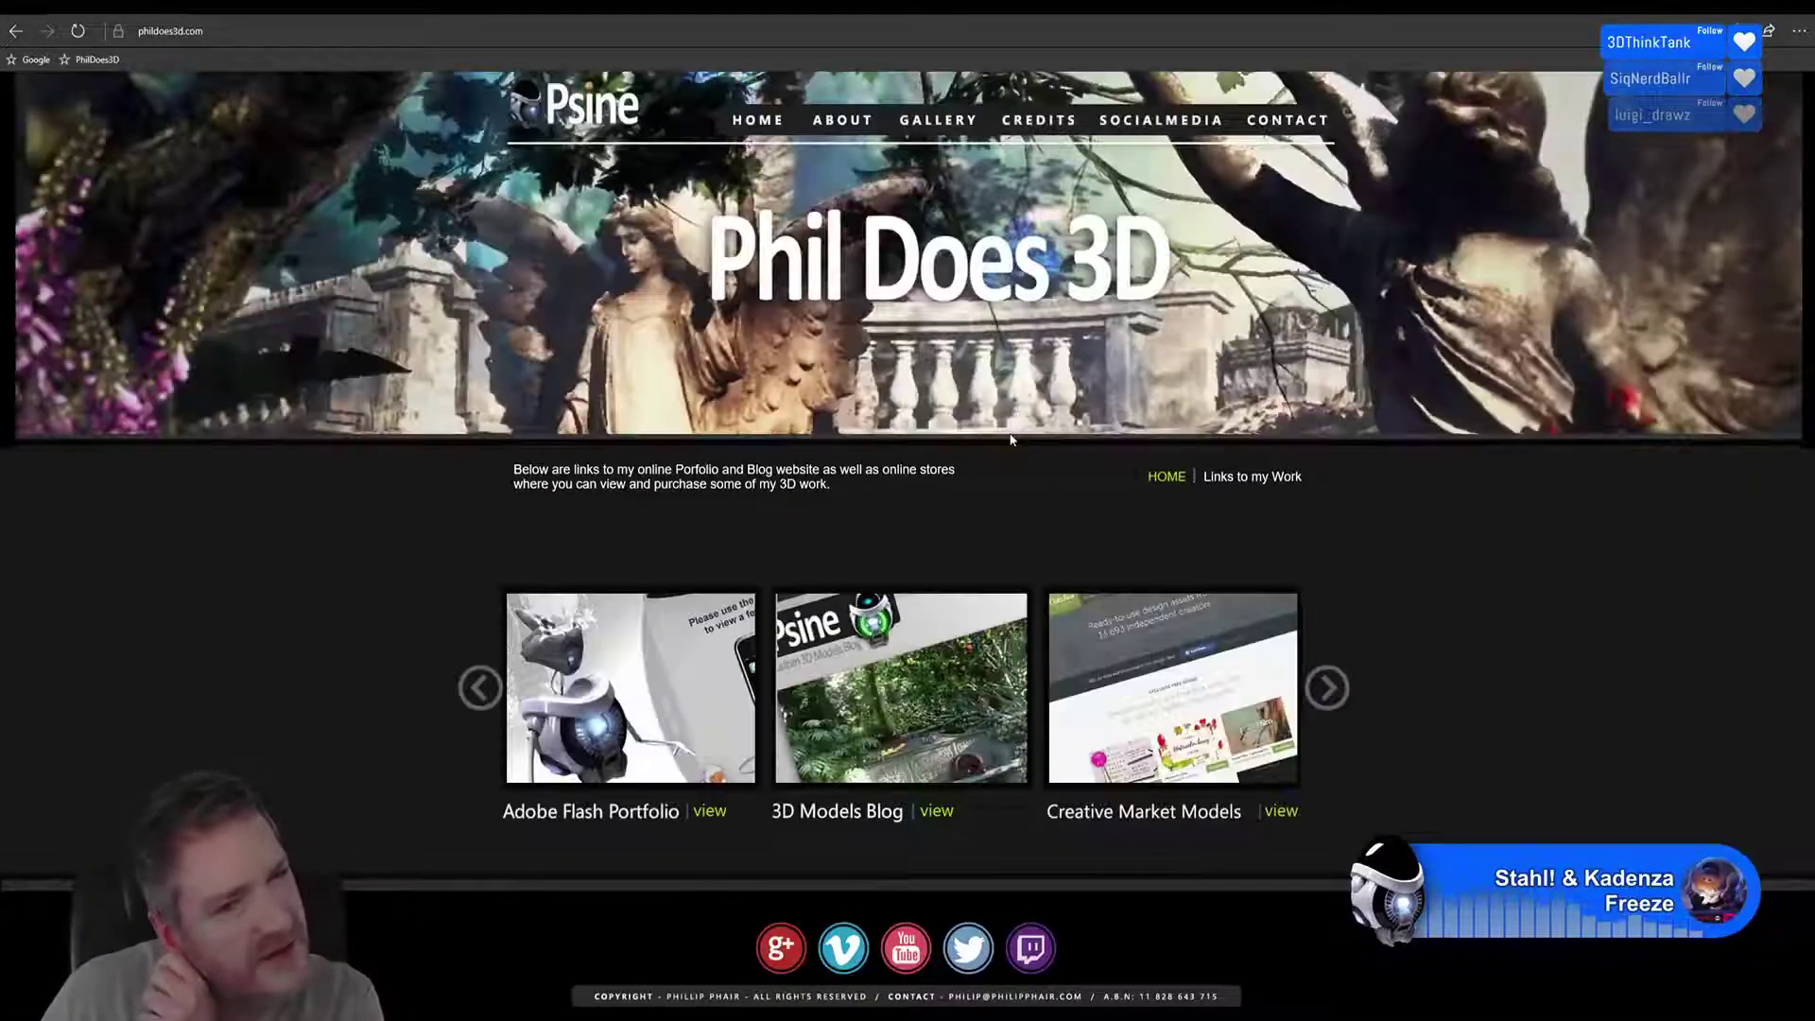
left_click(978, 121)
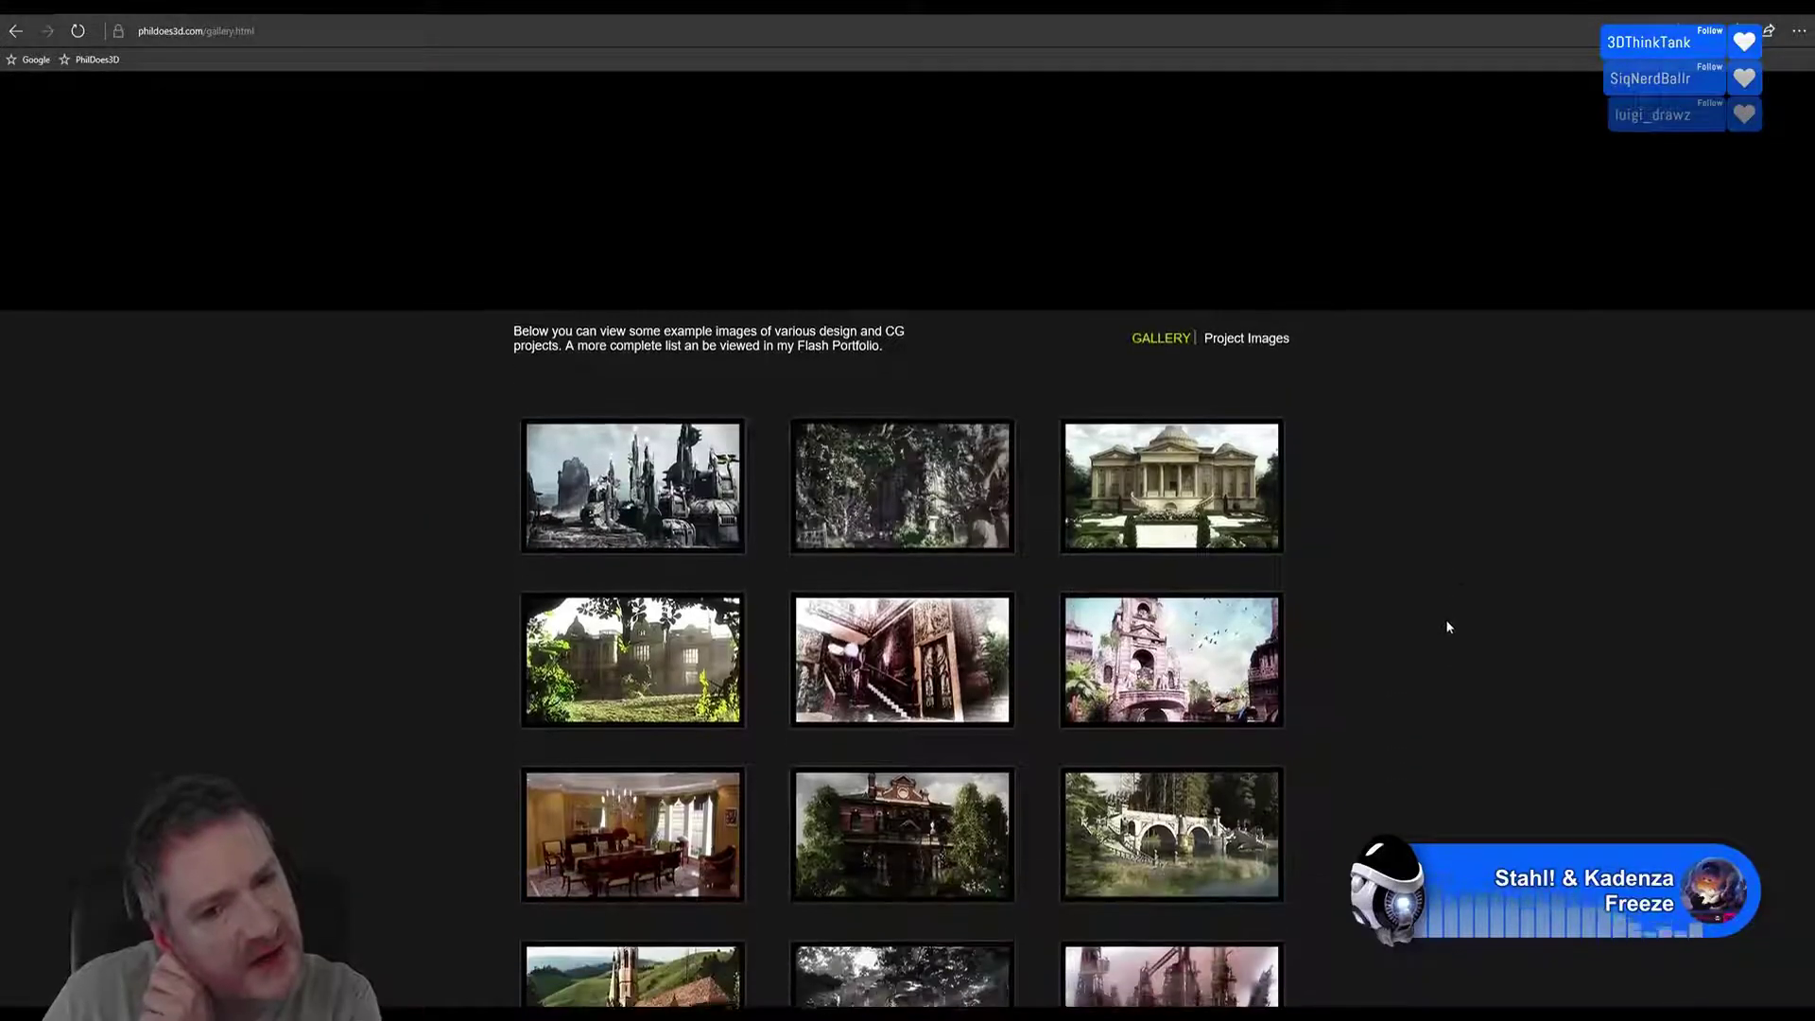
Preview the gallery renders, including the Large Mansion, Gothic Folly, Temple Ruin, Decorative Bridge and Renaissance Church
left_click(1163, 529)
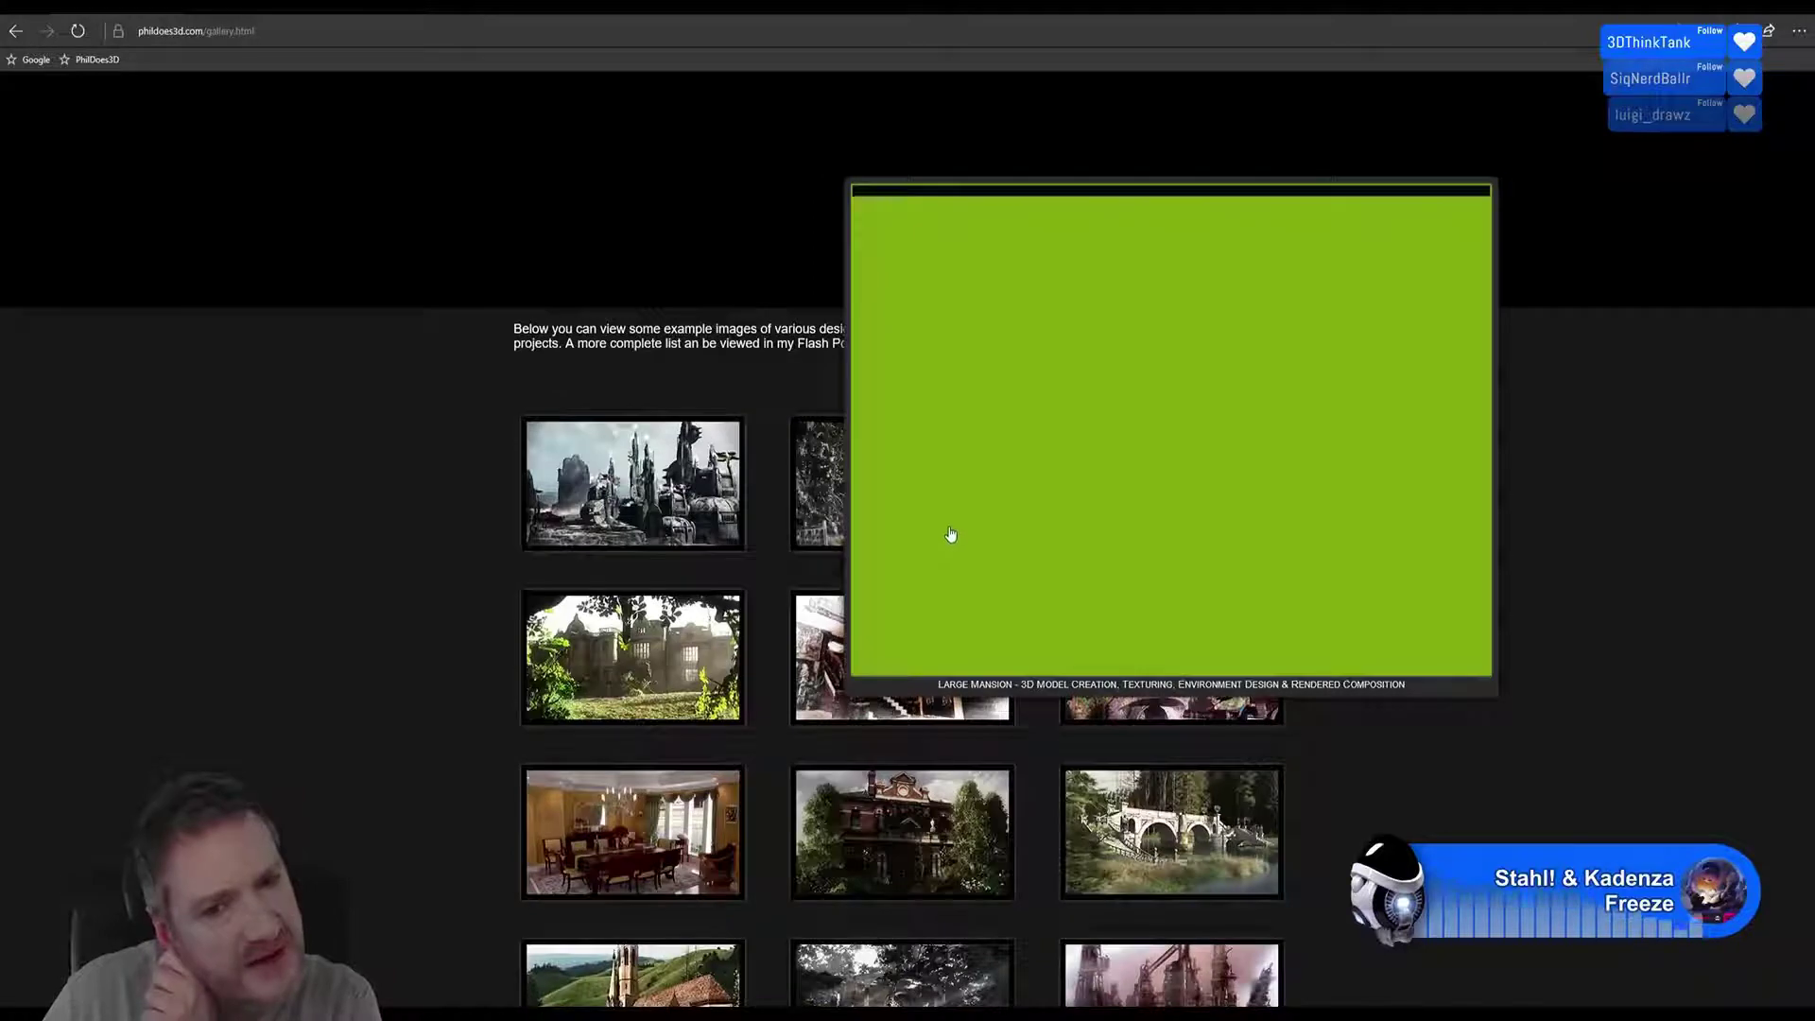
left_click(937, 535)
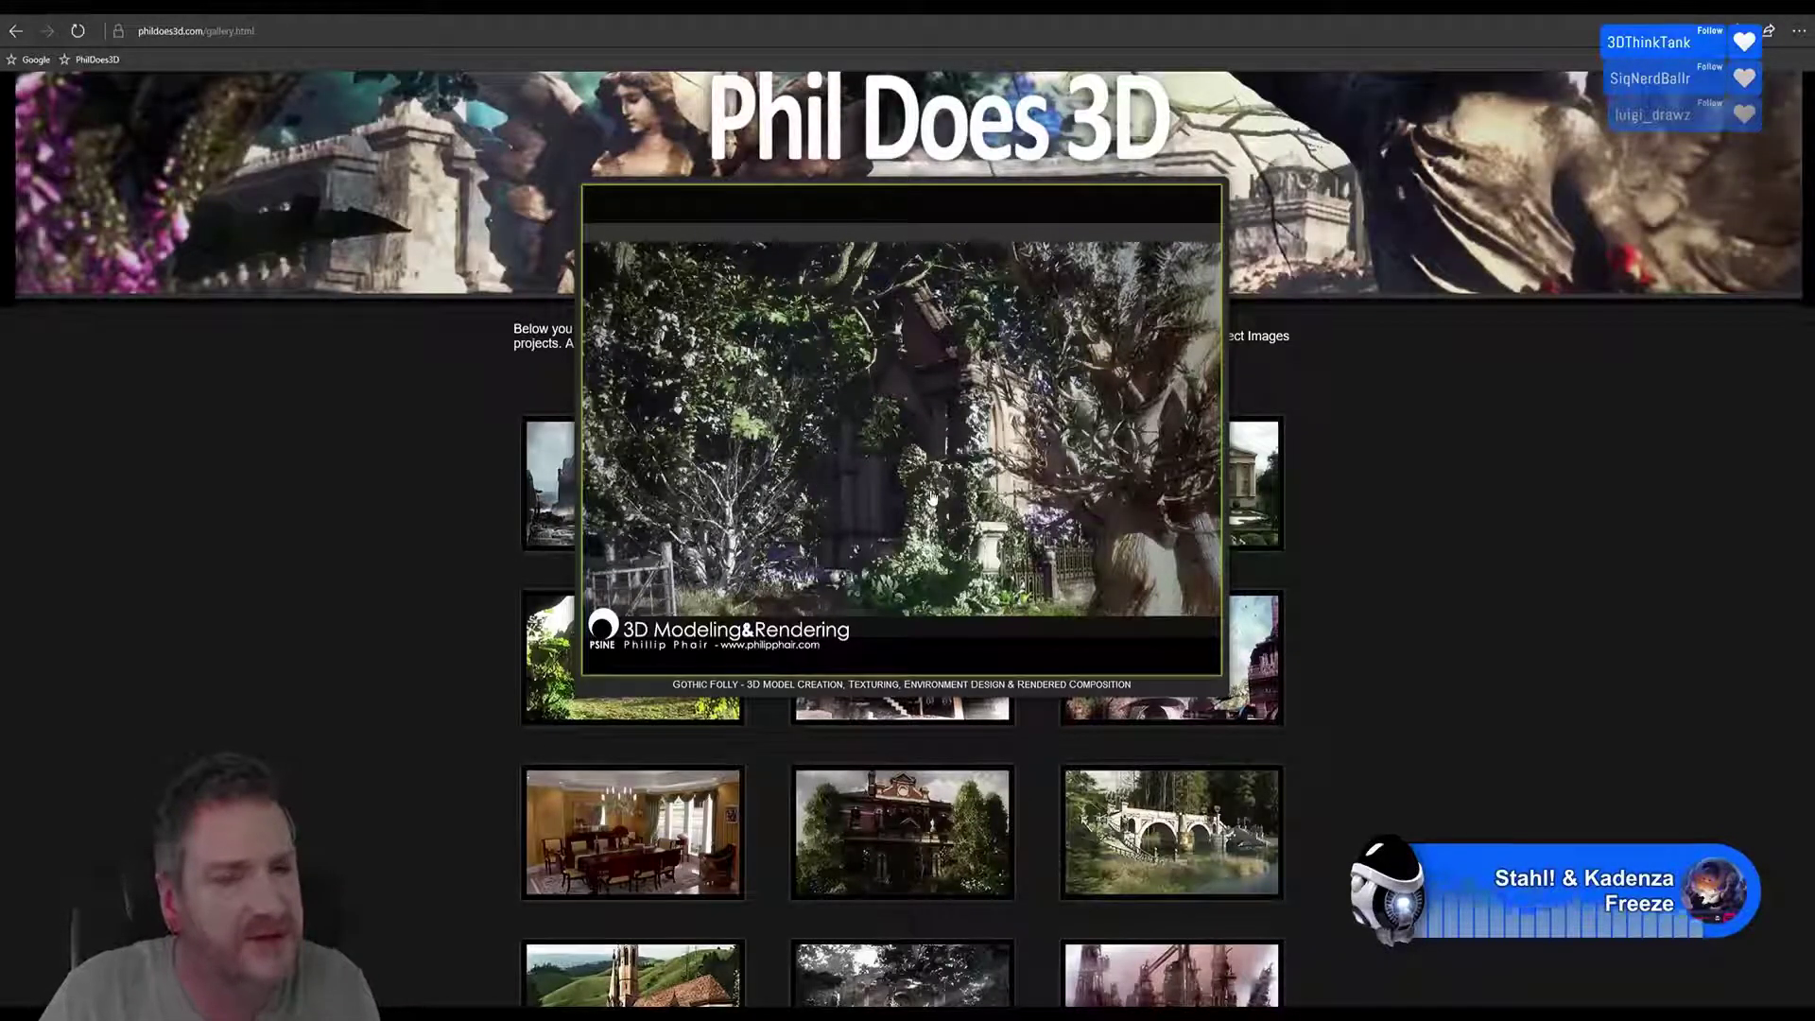
left_click(931, 498)
left_click(1444, 440)
left_click(1203, 656)
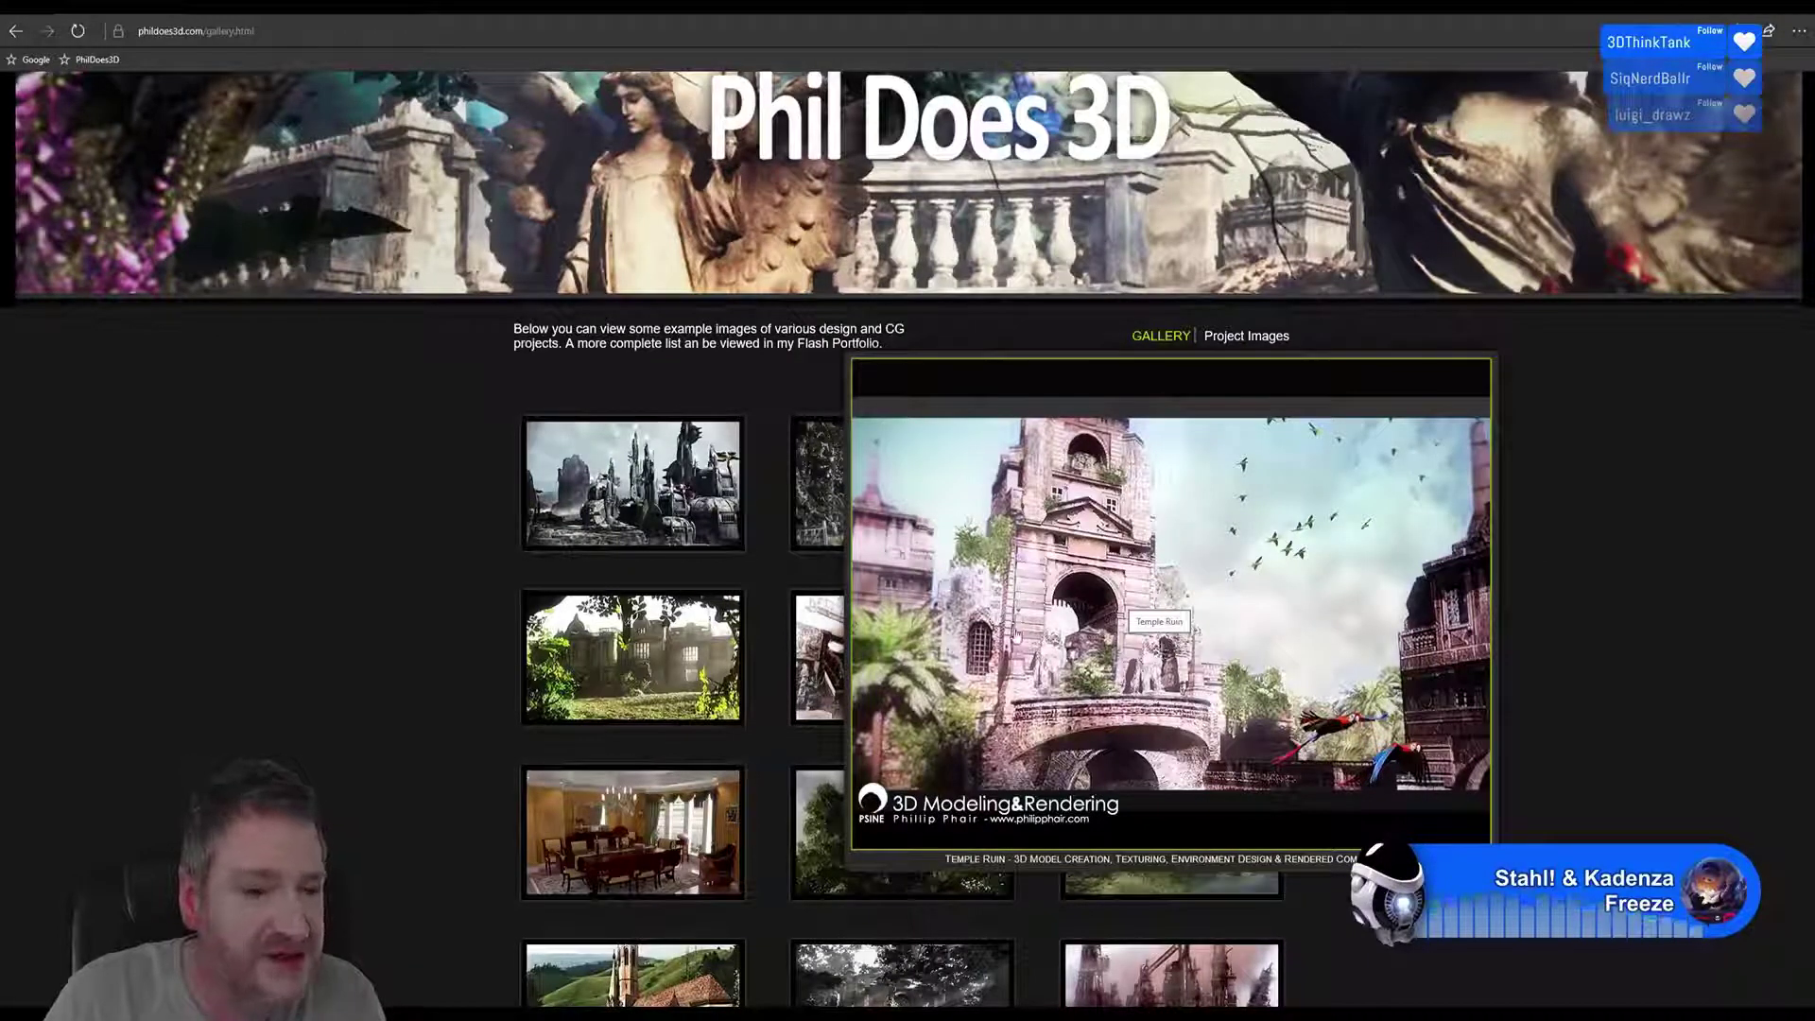
left_click(1012, 638)
left_click(638, 661)
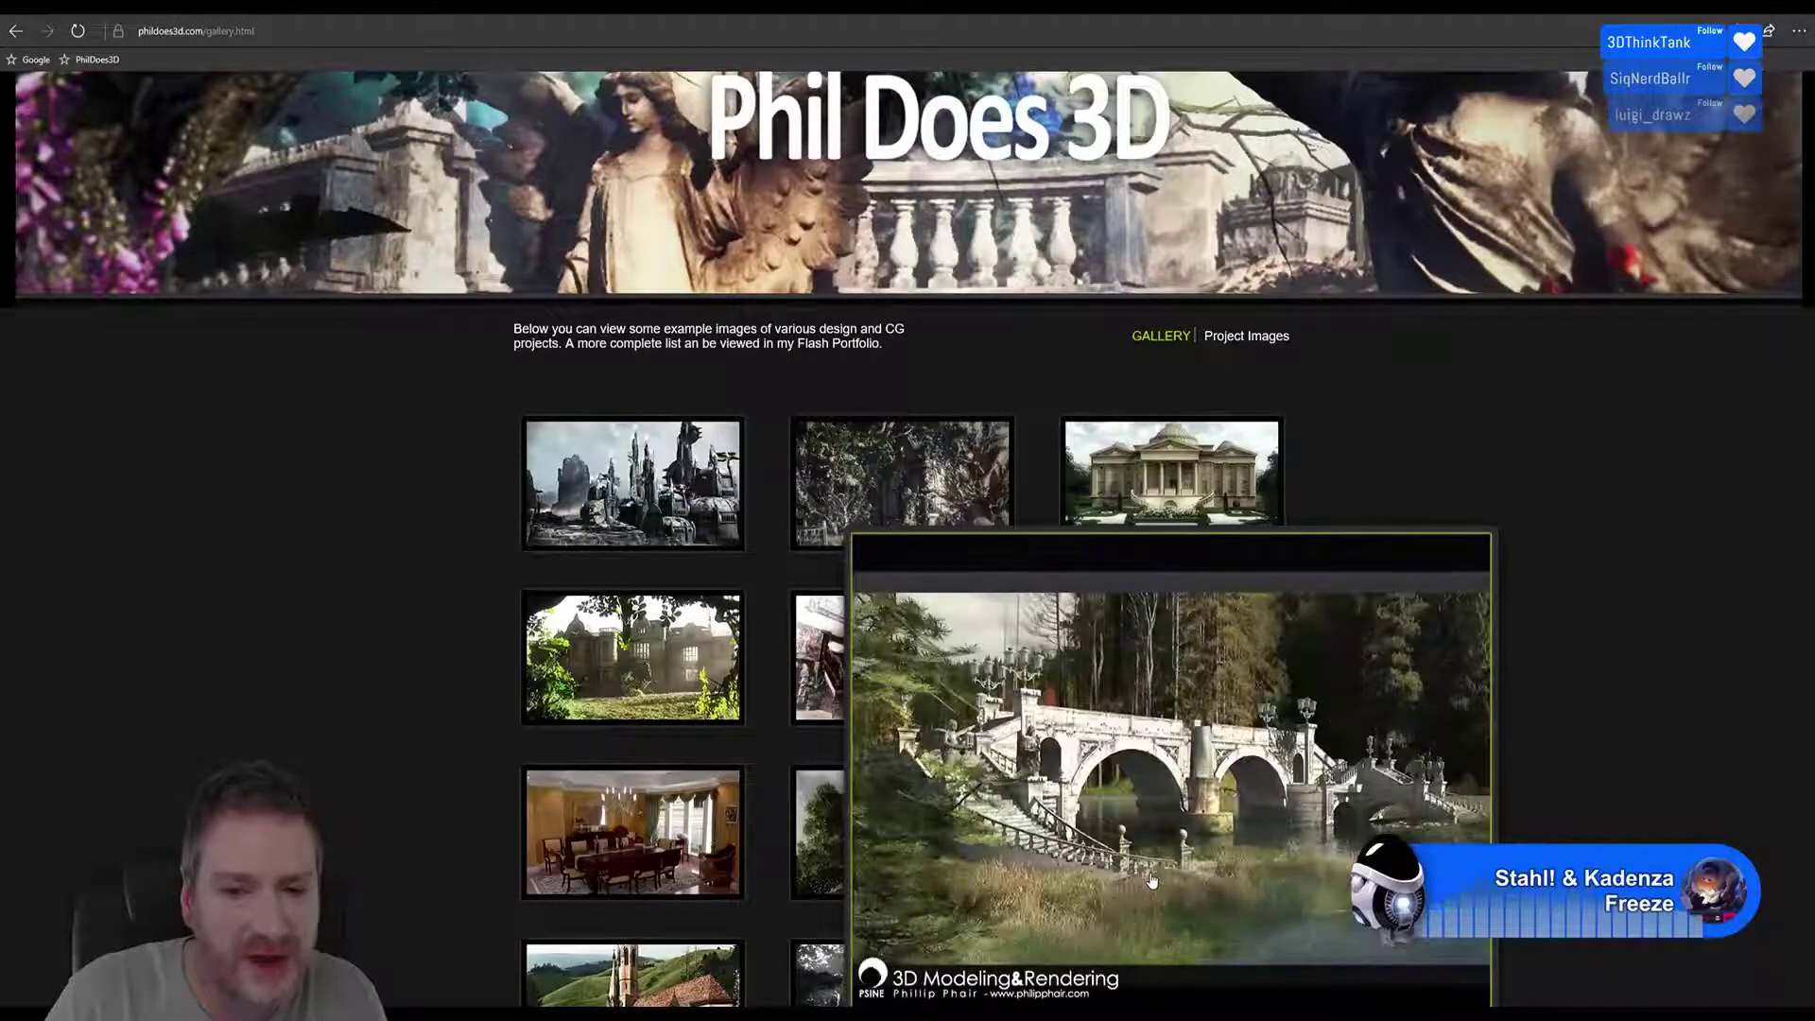
scroll(1172, 831, "down", 3)
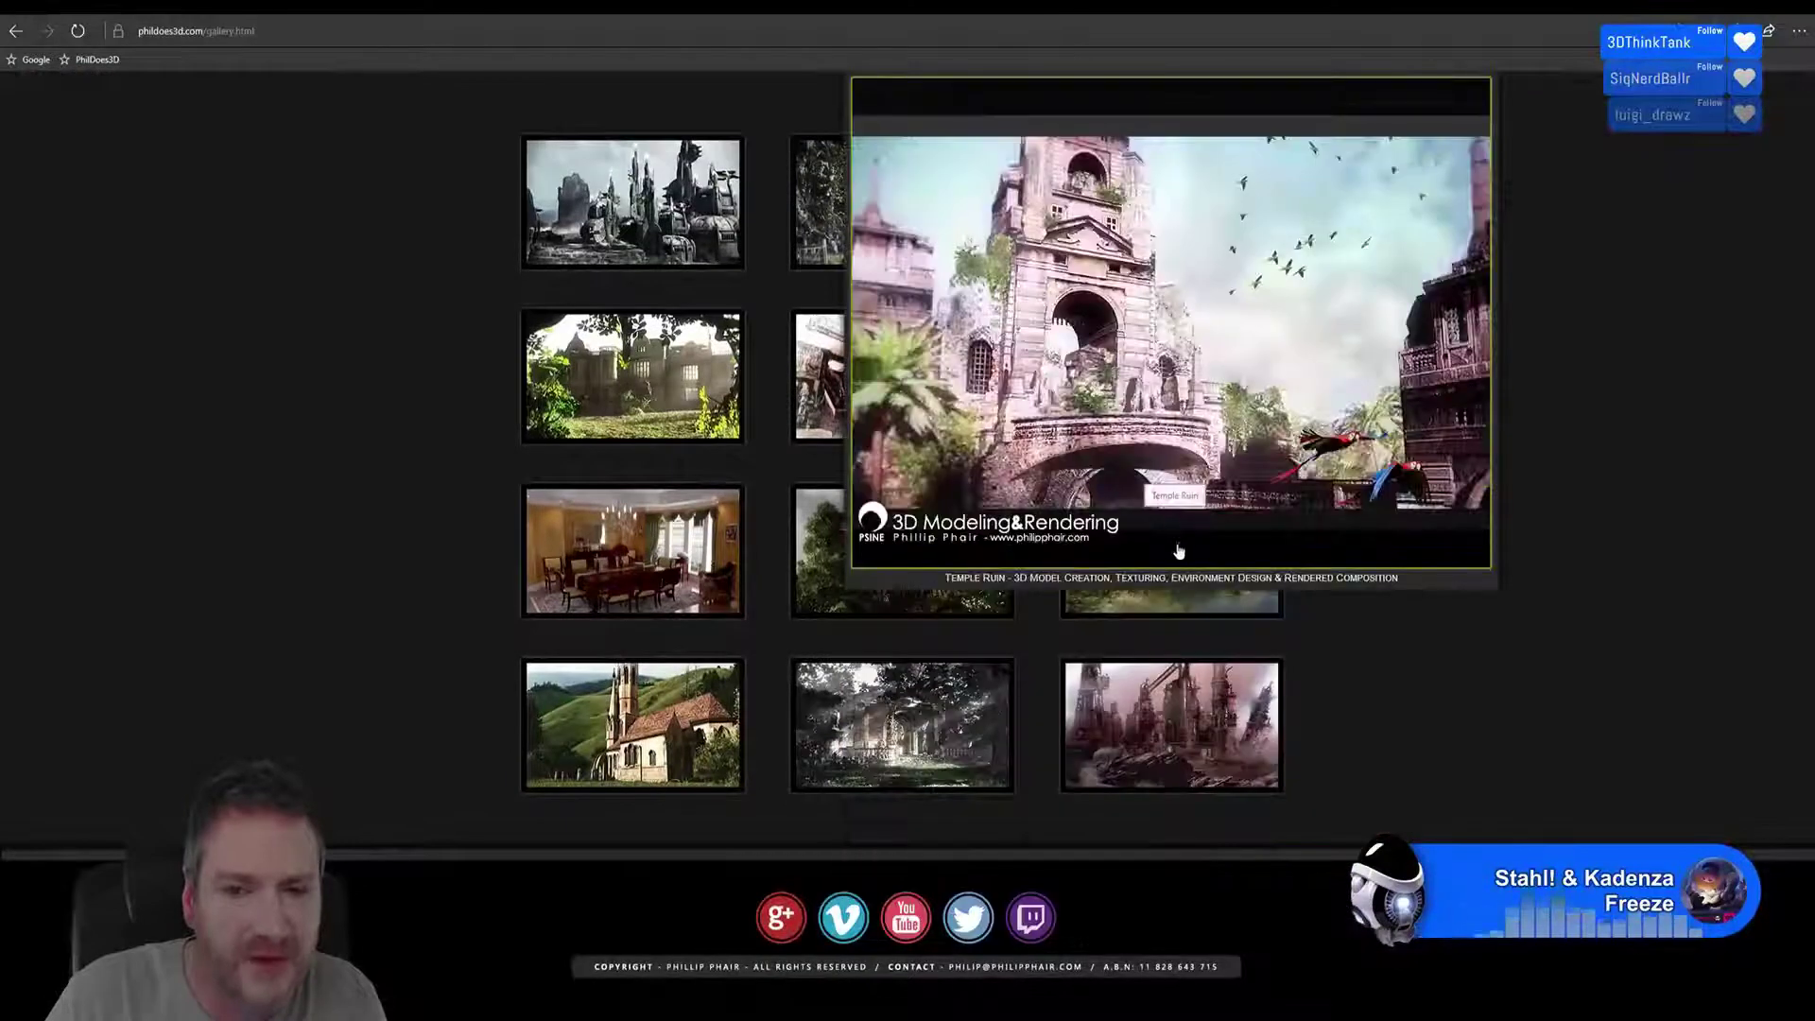
mouse_move(1165, 606)
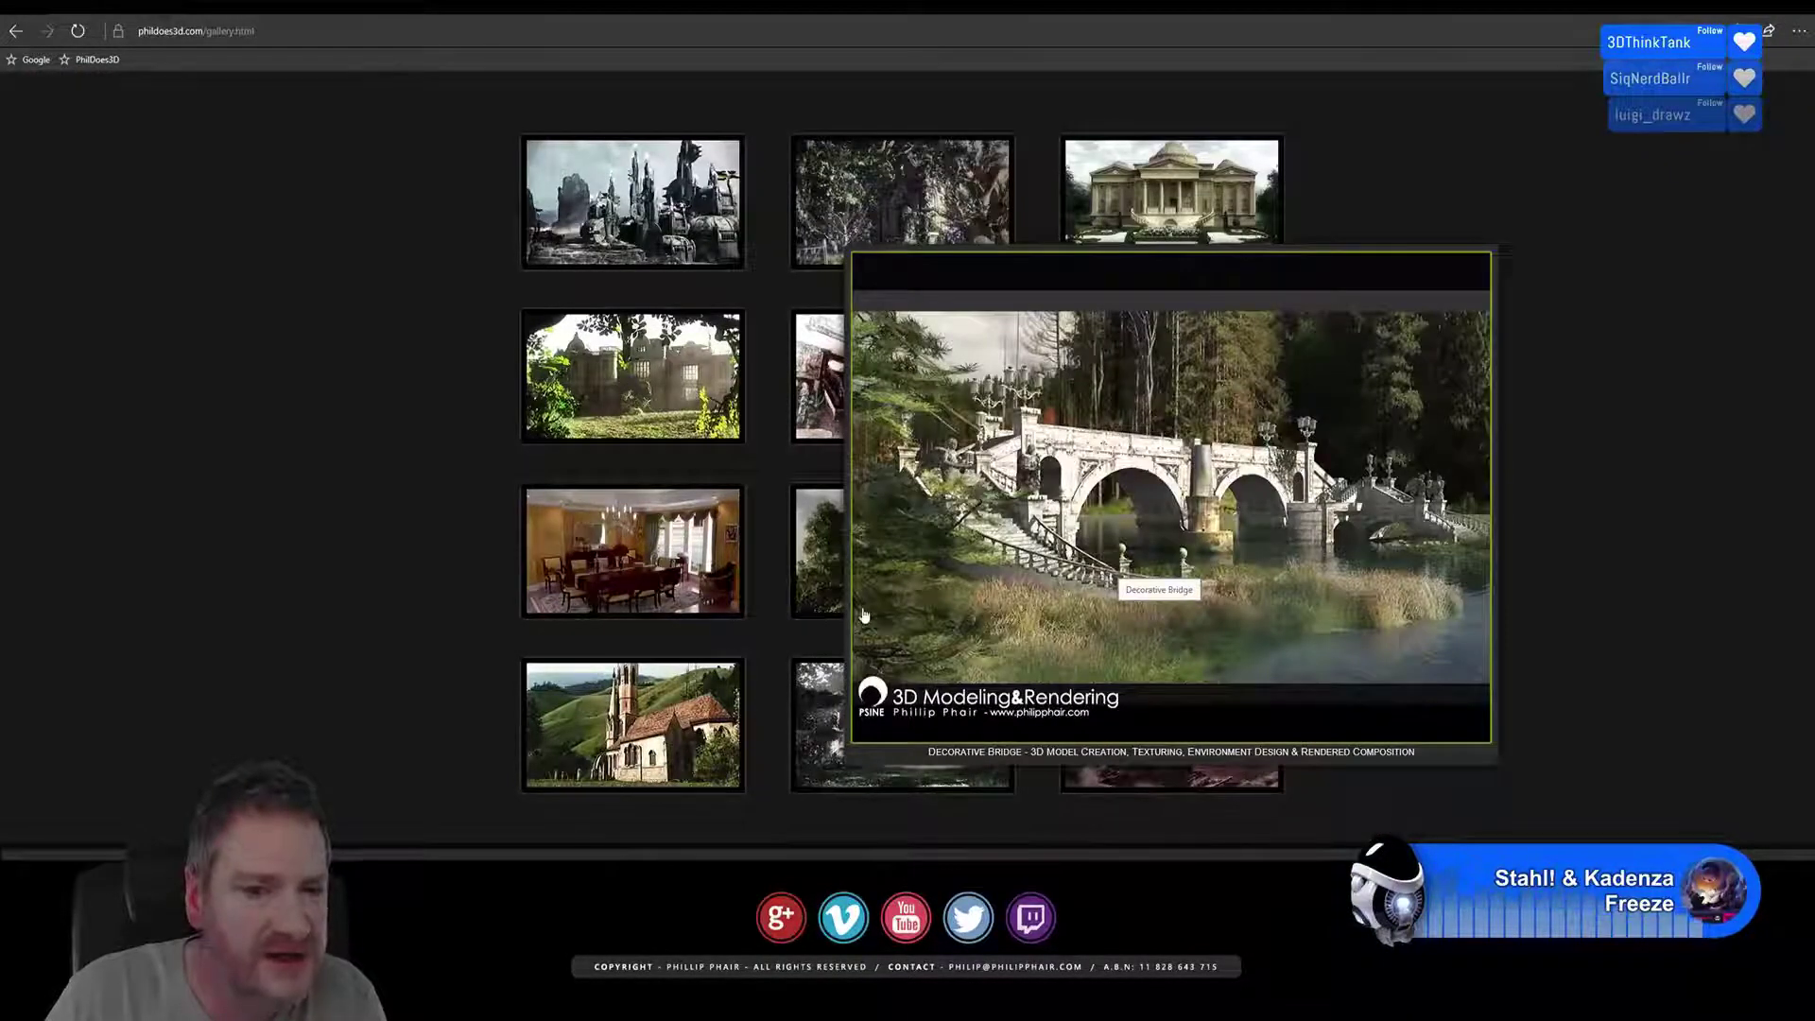
mouse_move(652, 792)
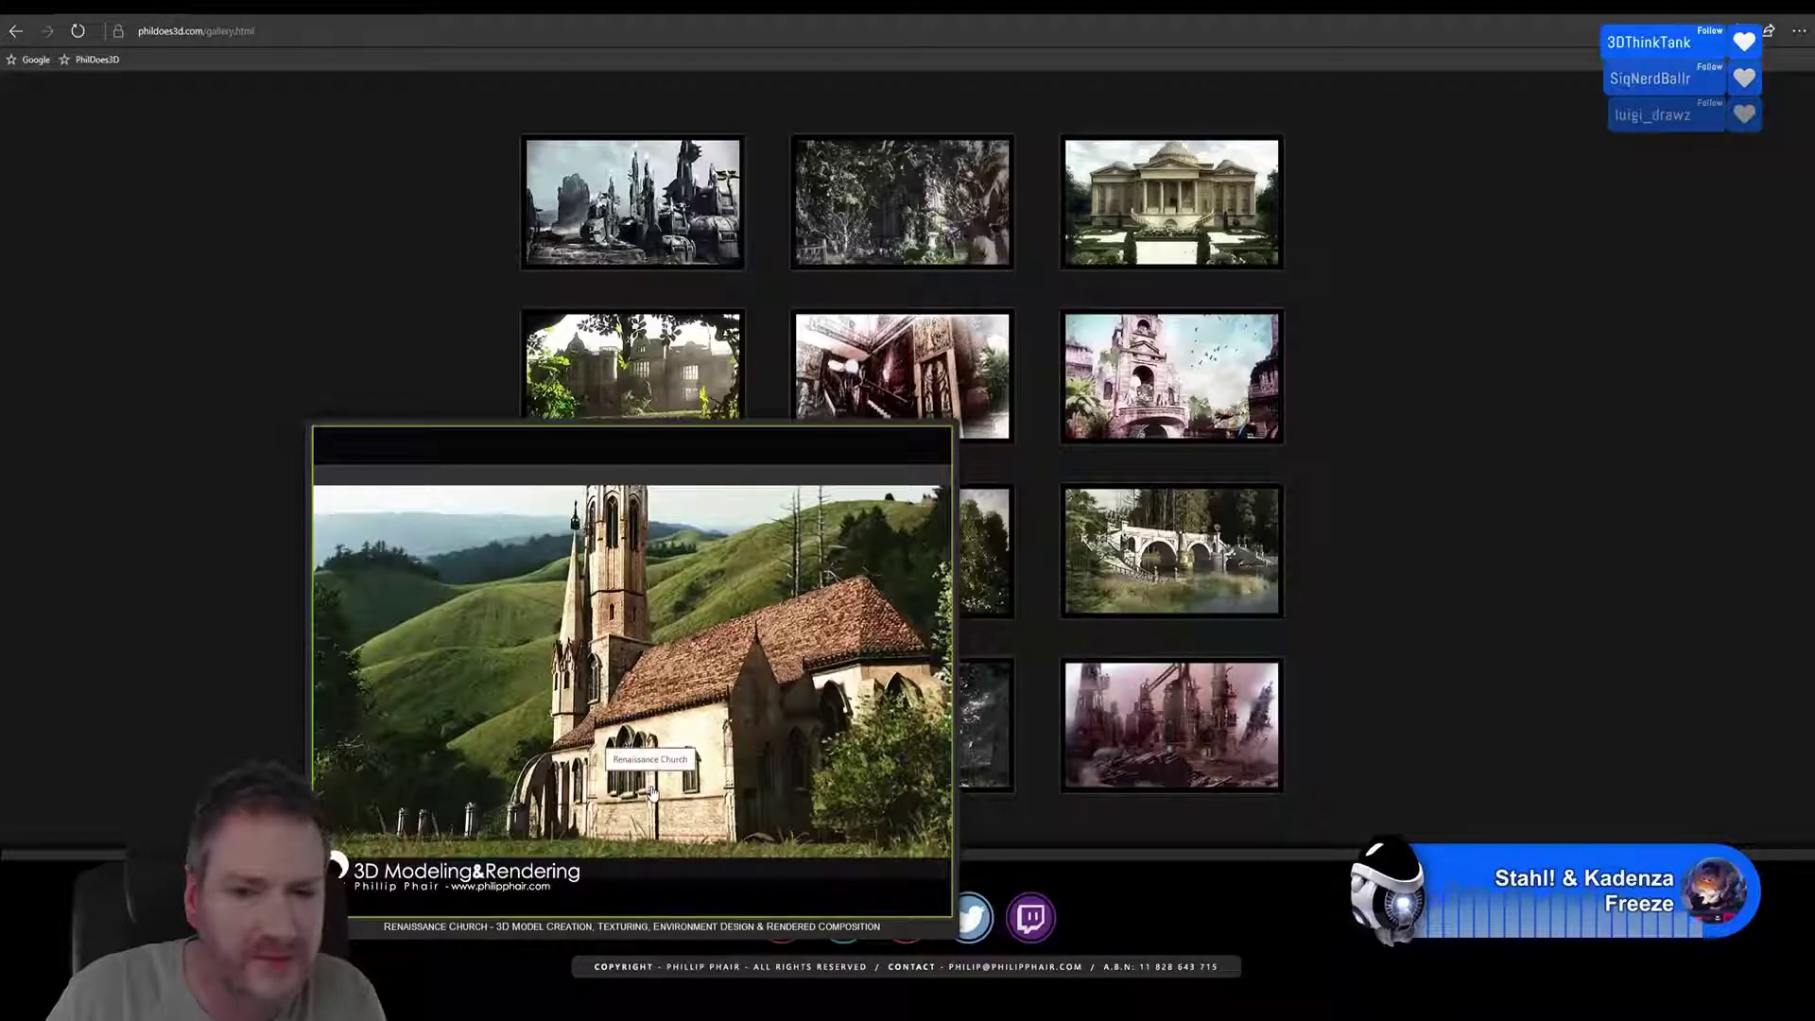
mouse_move(978, 748)
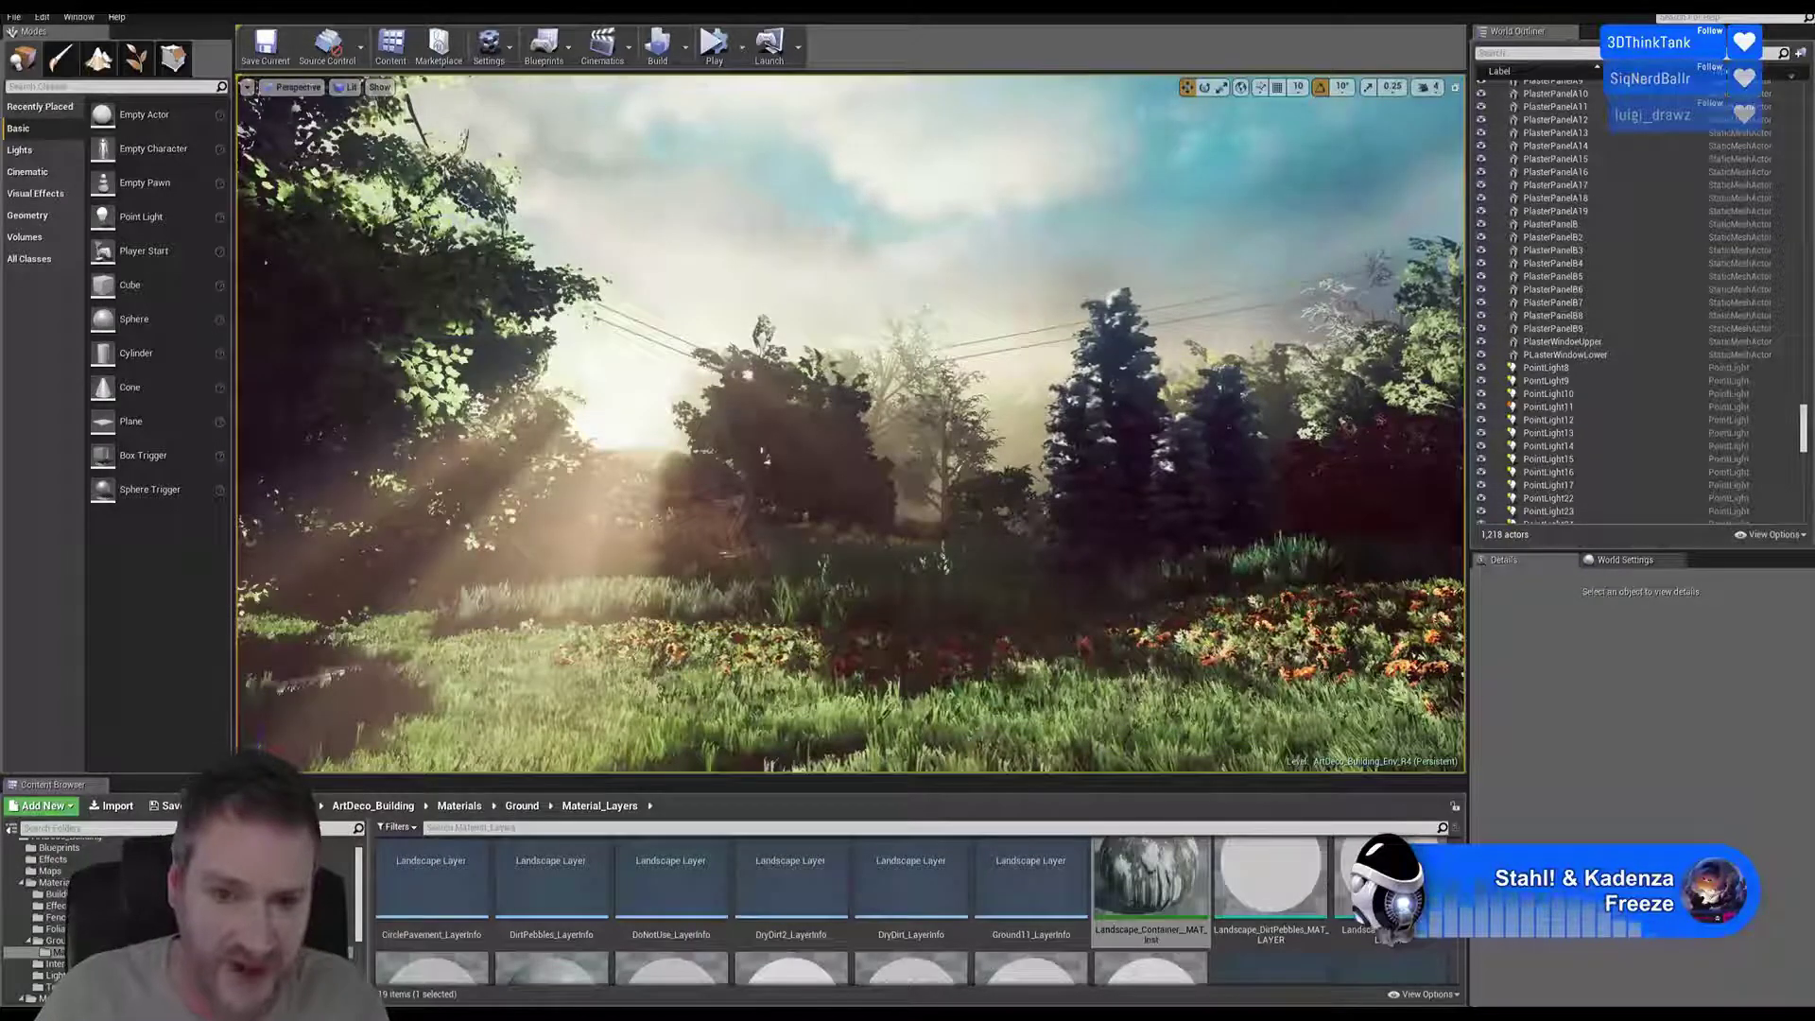
Examine the sunlit meadow, trees and flower beds from a shifted viewpoint and open the viewport options
right_click_drag(850, 423, 888, 419)
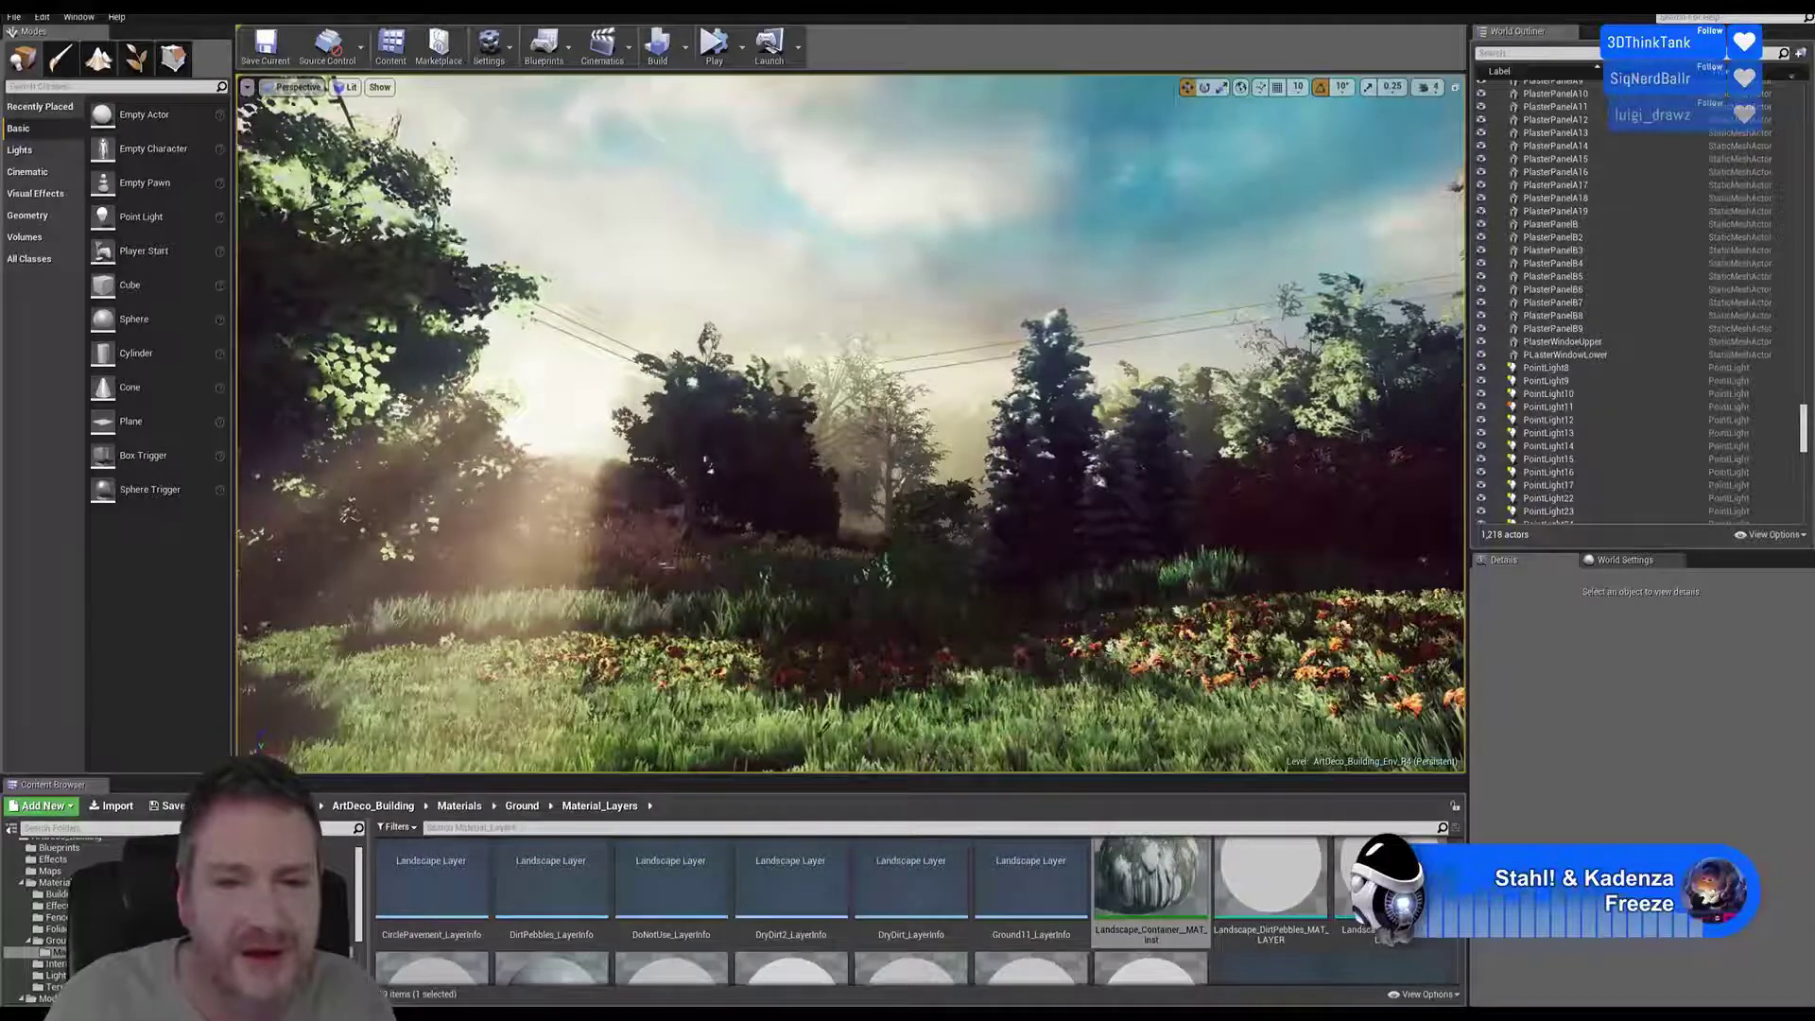
right_click_drag(921, 467, 577, 454)
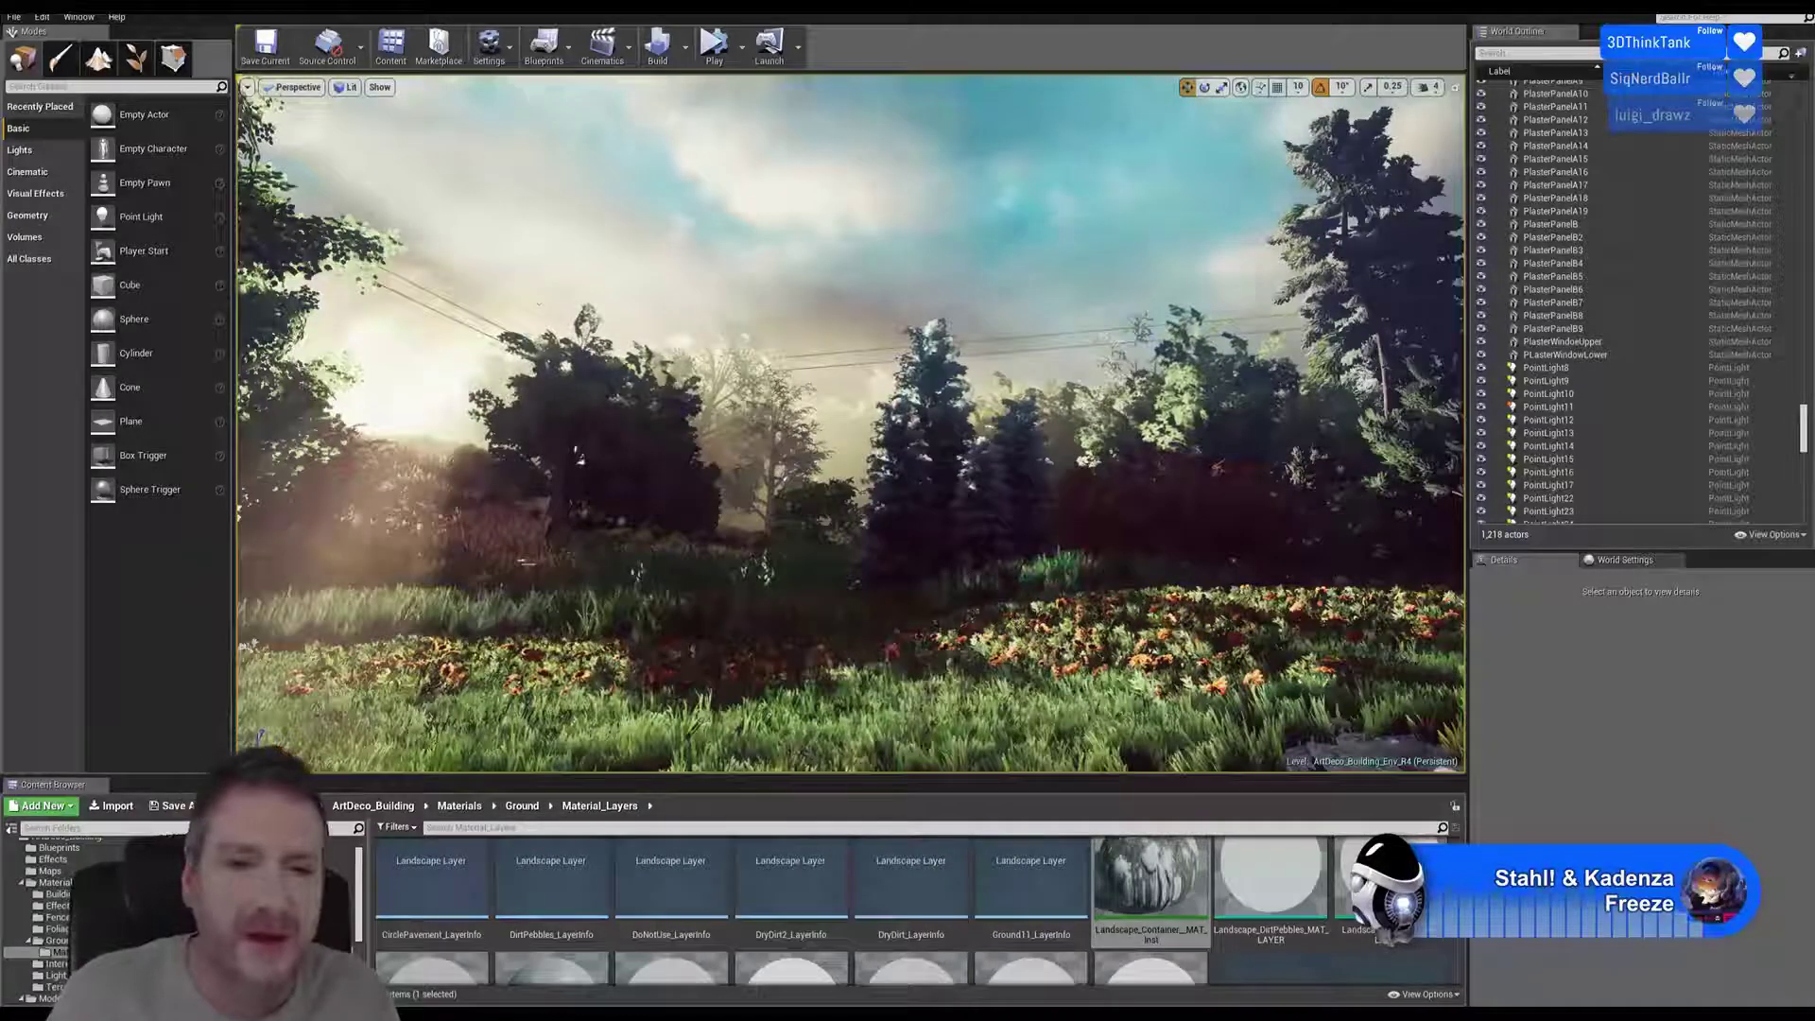
left_click(246, 87)
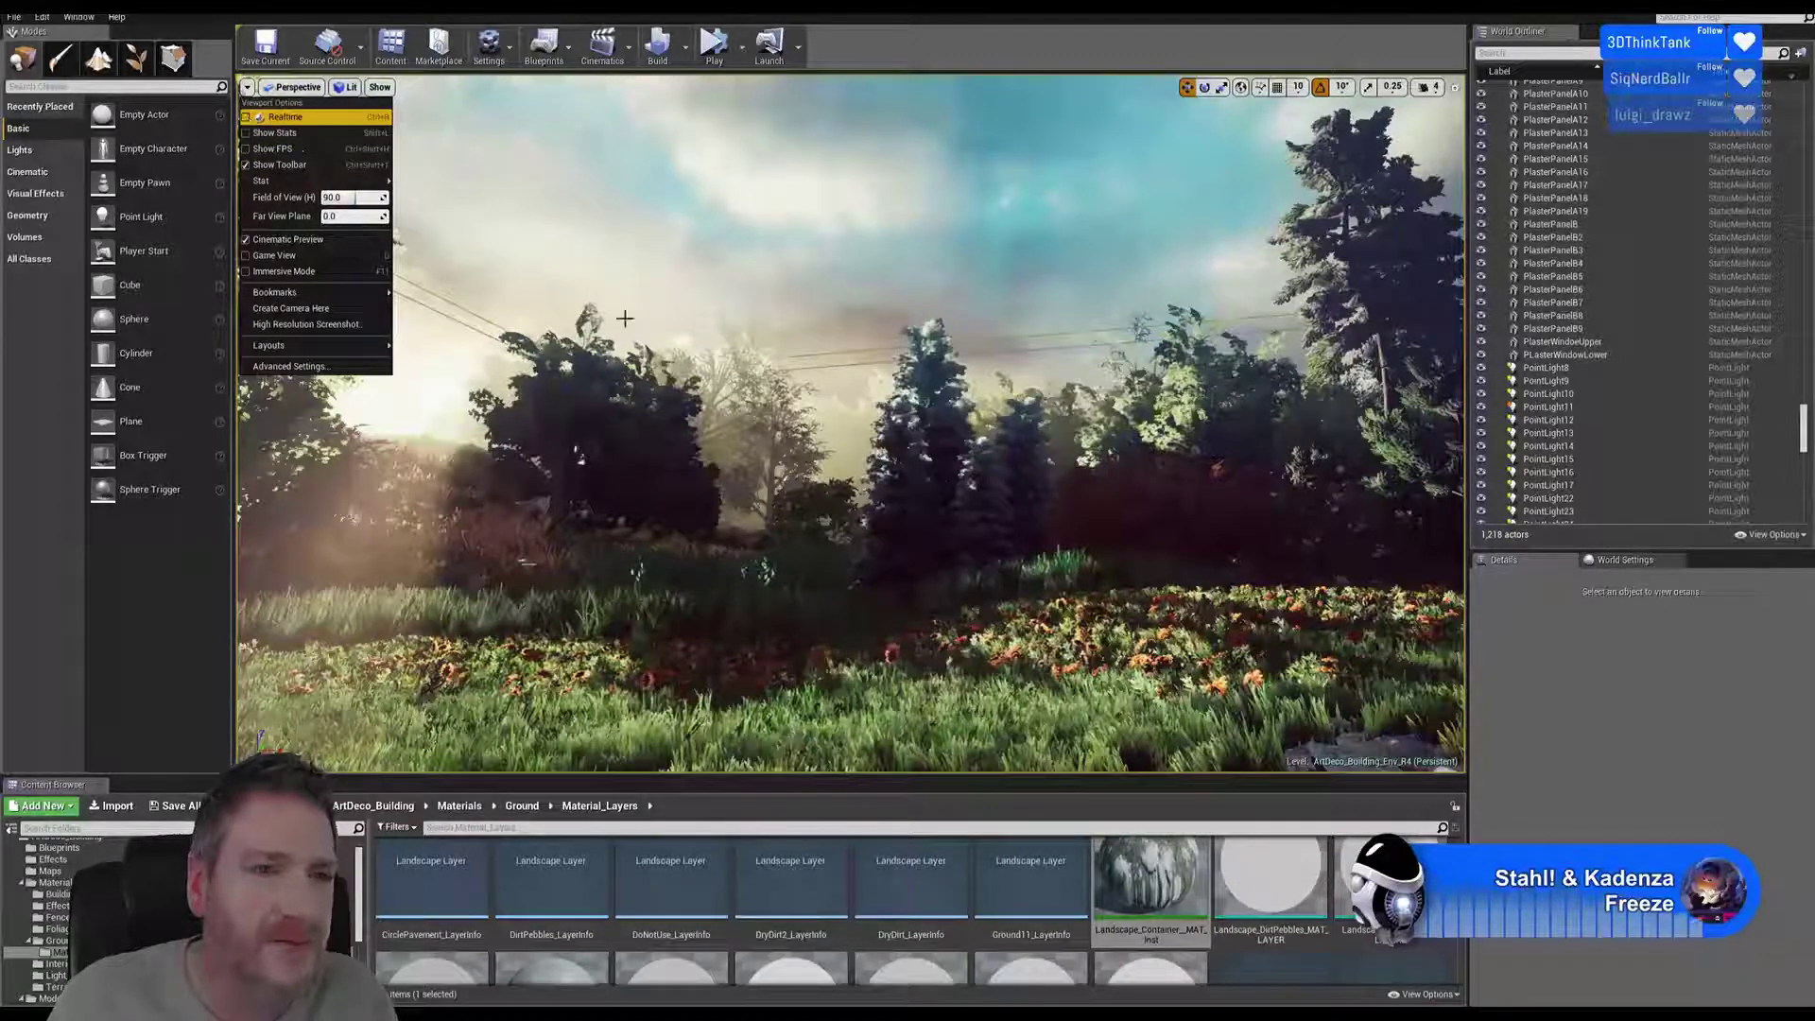
Tour the mansion interior, examining the tiled hall, blue-carpeted staircase, iron gates, carved wall panels and curtained windows
right_click_drag(786, 459, 831, 491)
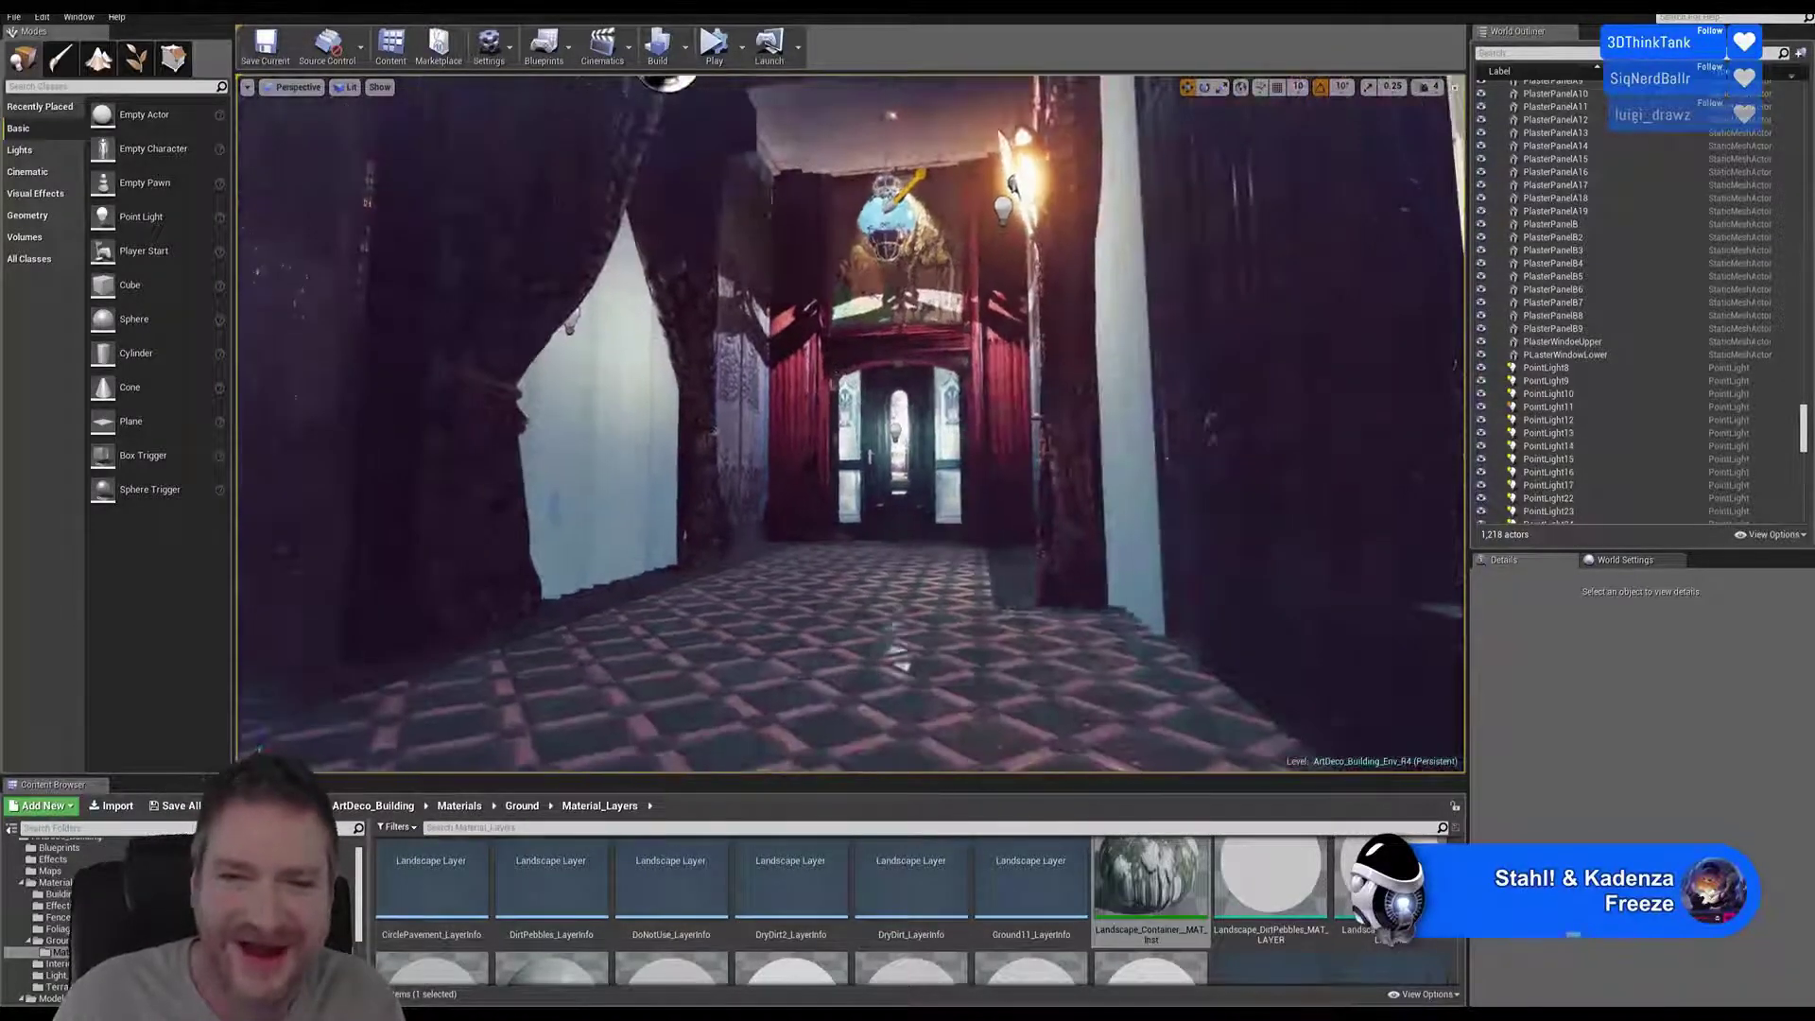
key("s")
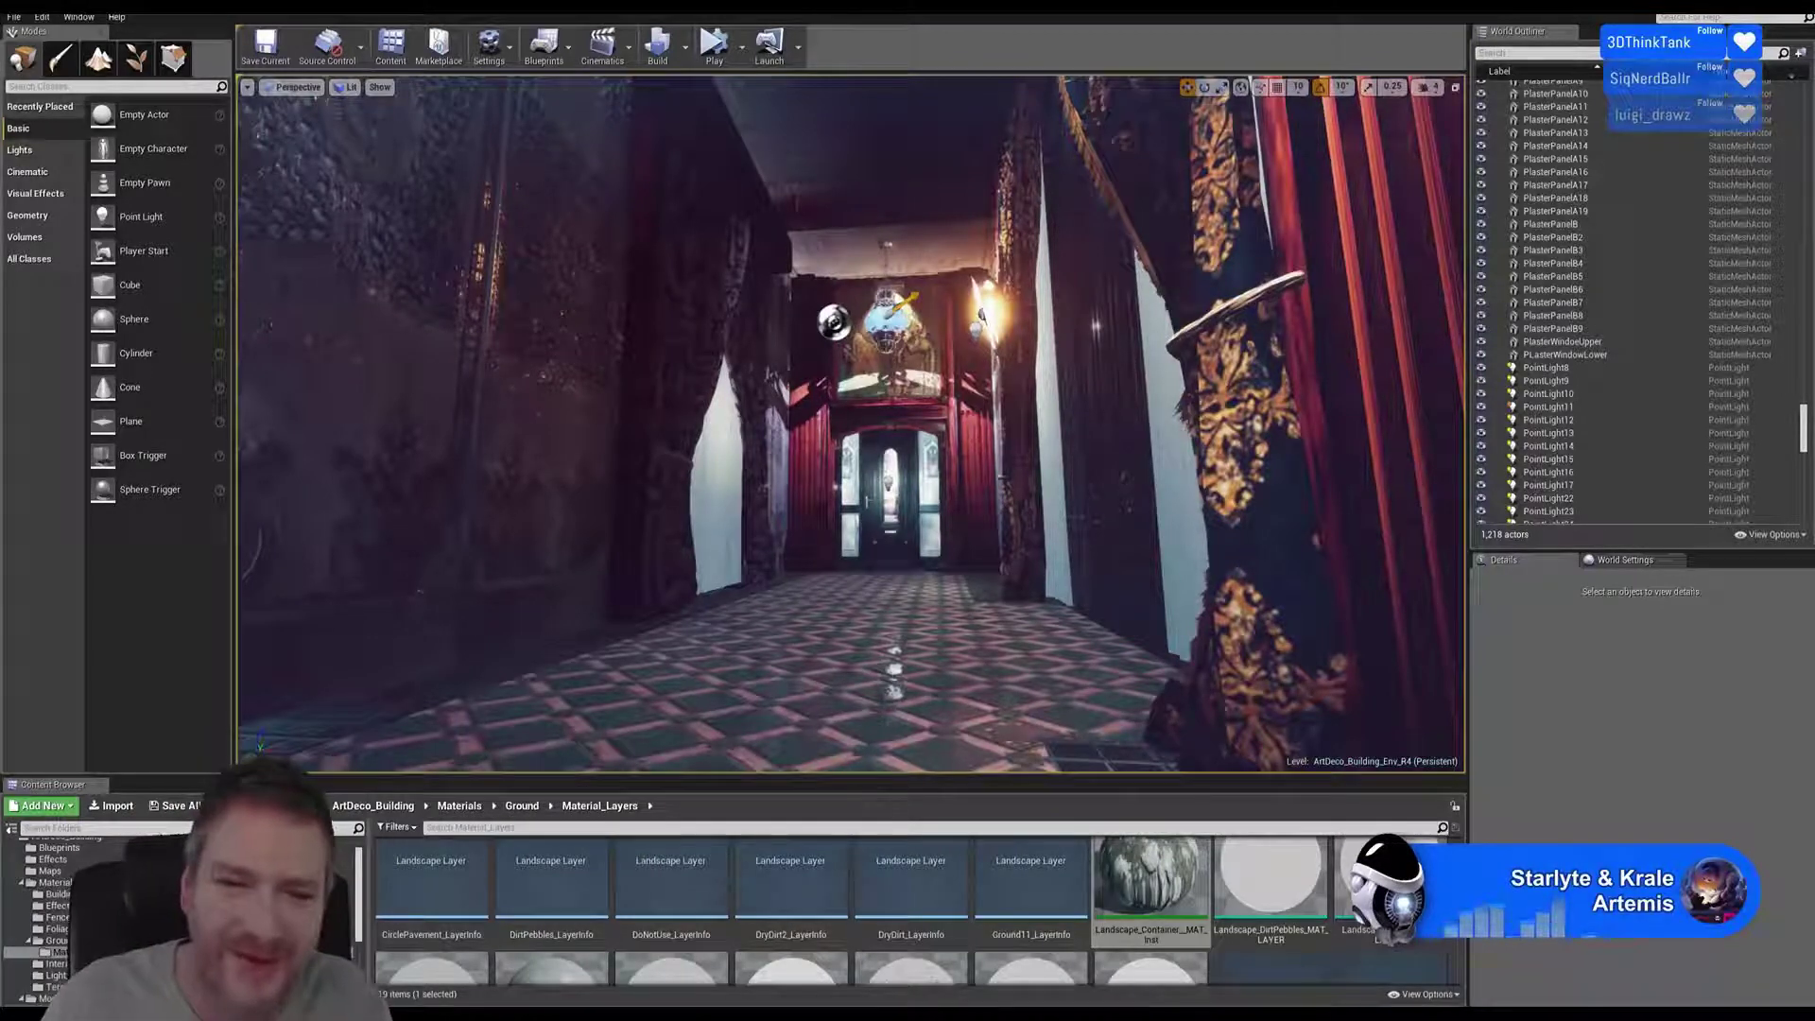
right_click_drag(850, 426, 836, 592)
right_click_drag(1044, 521, 1087, 520)
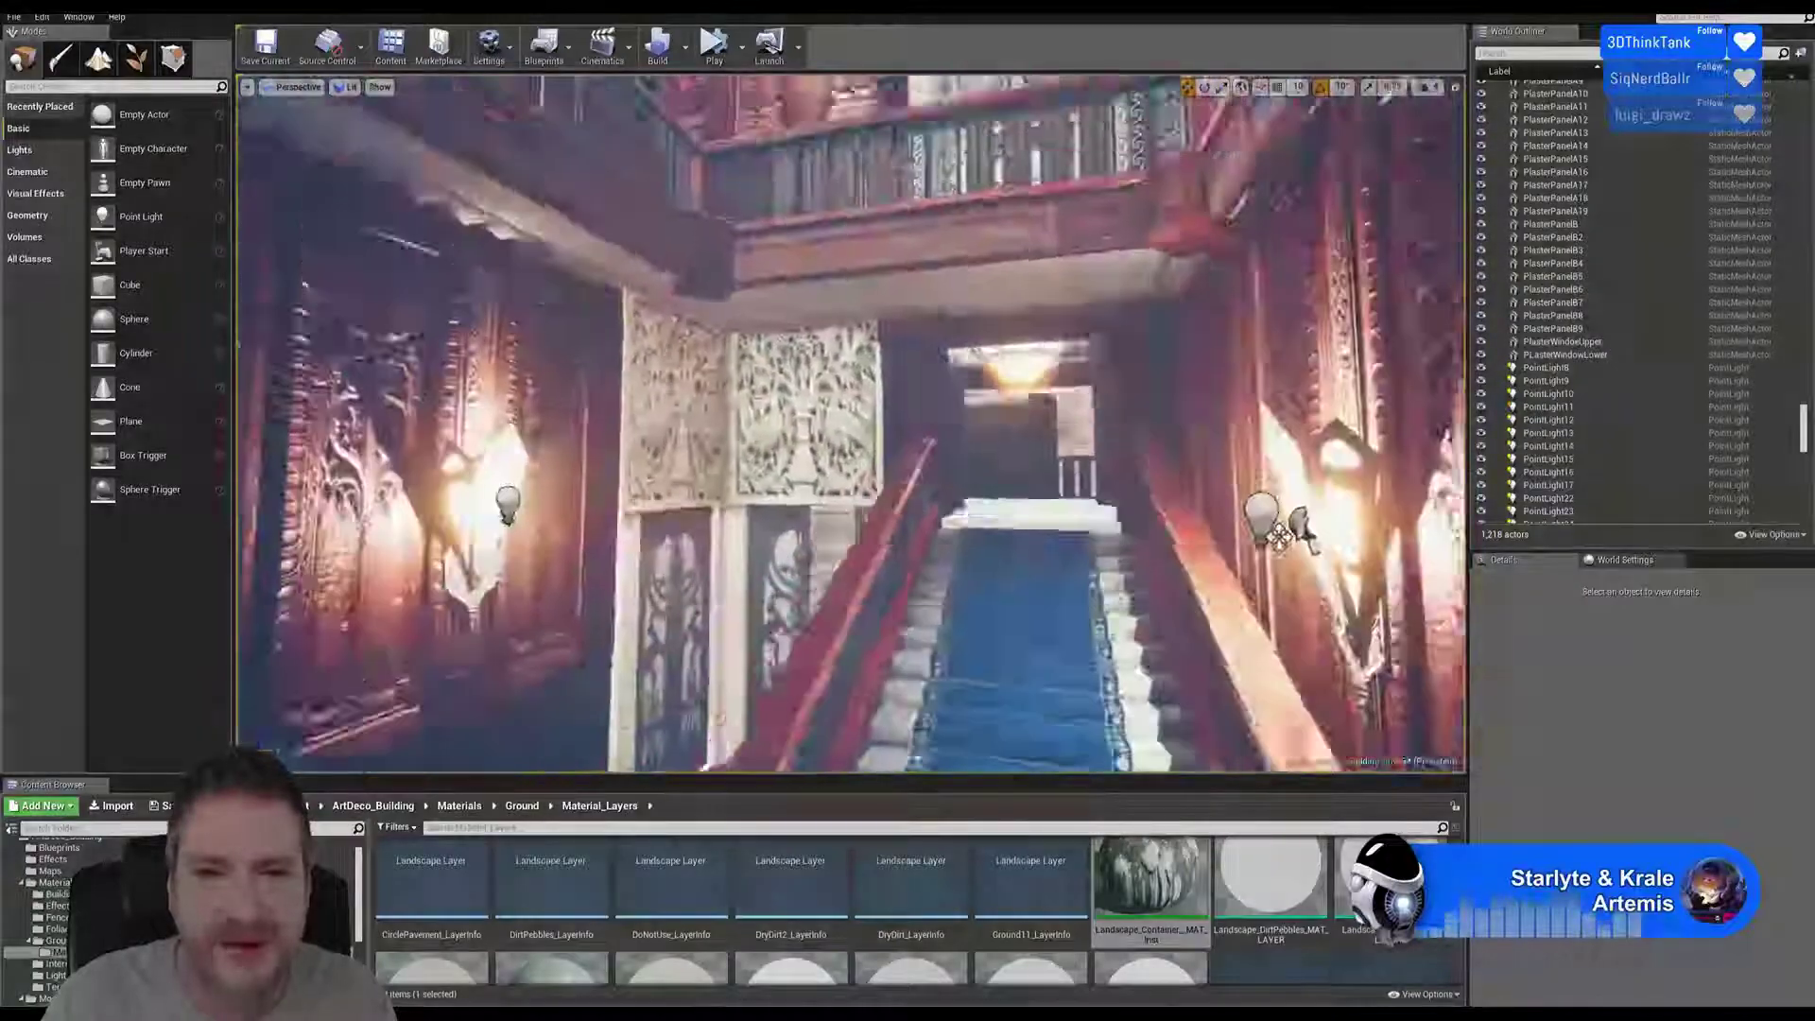
right_click_drag(1278, 536, 1347, 443)
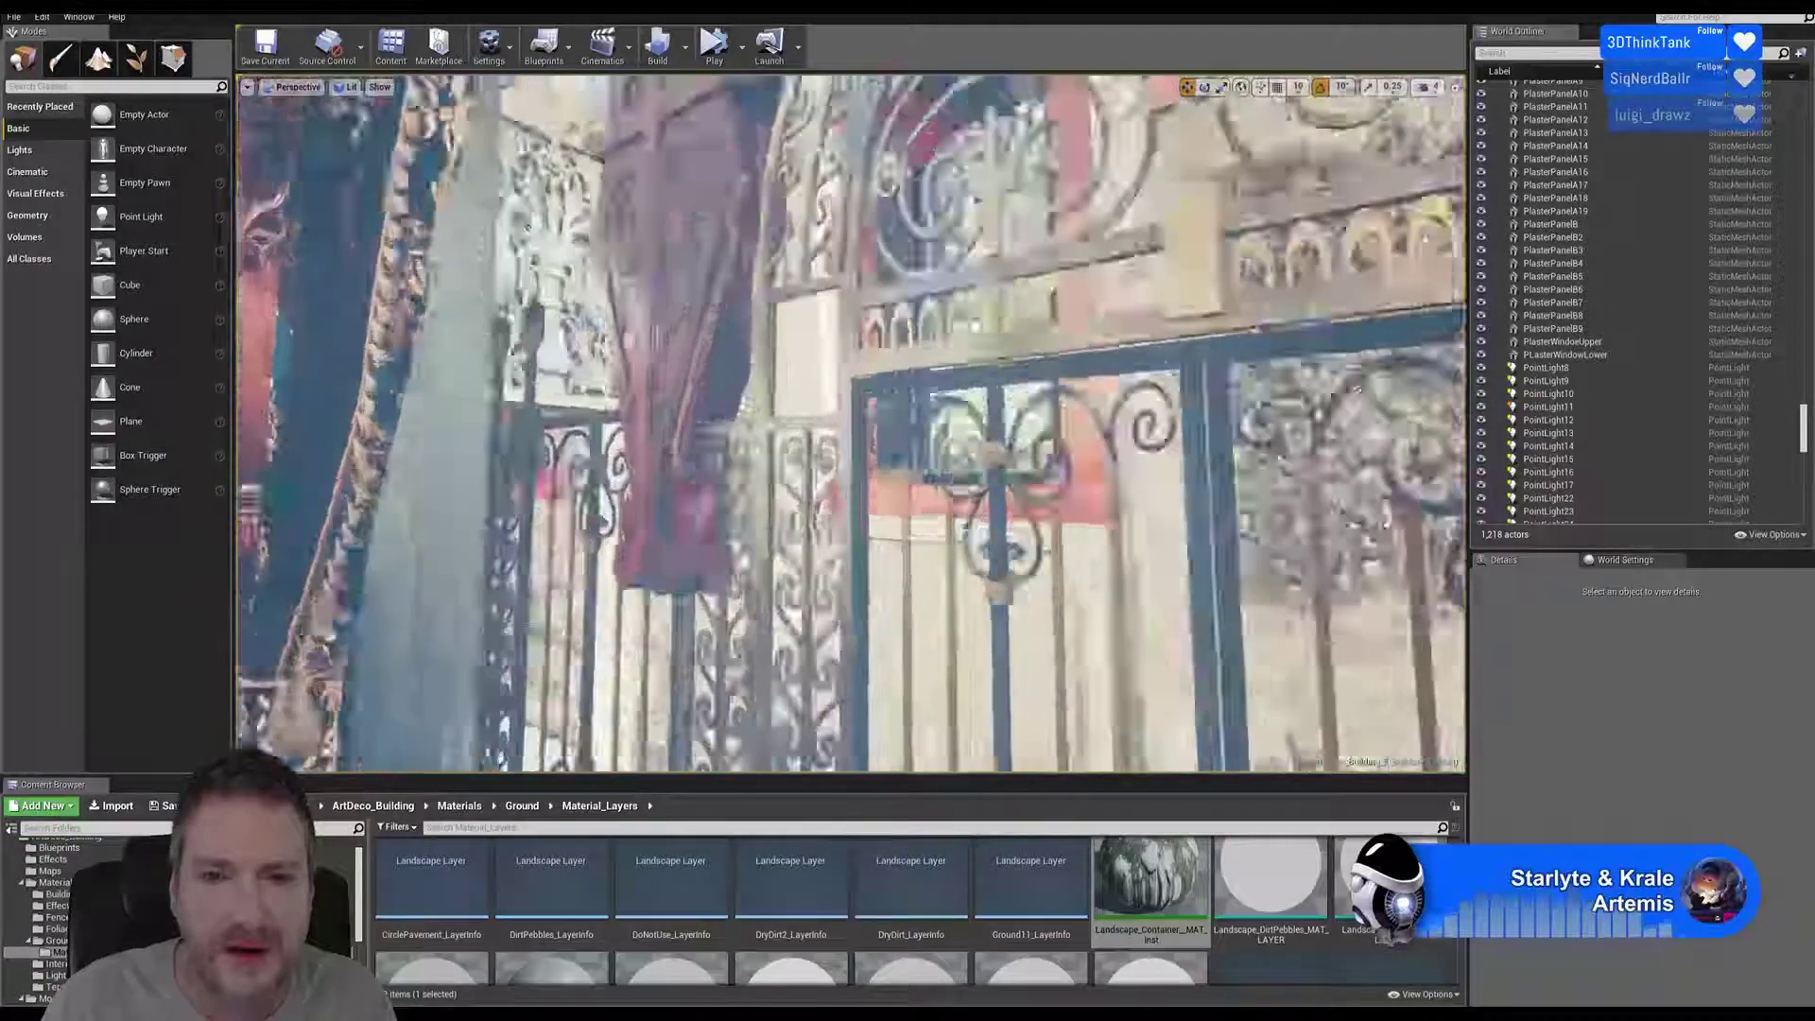
key("w")
right_click_drag(850, 424, 983, 359)
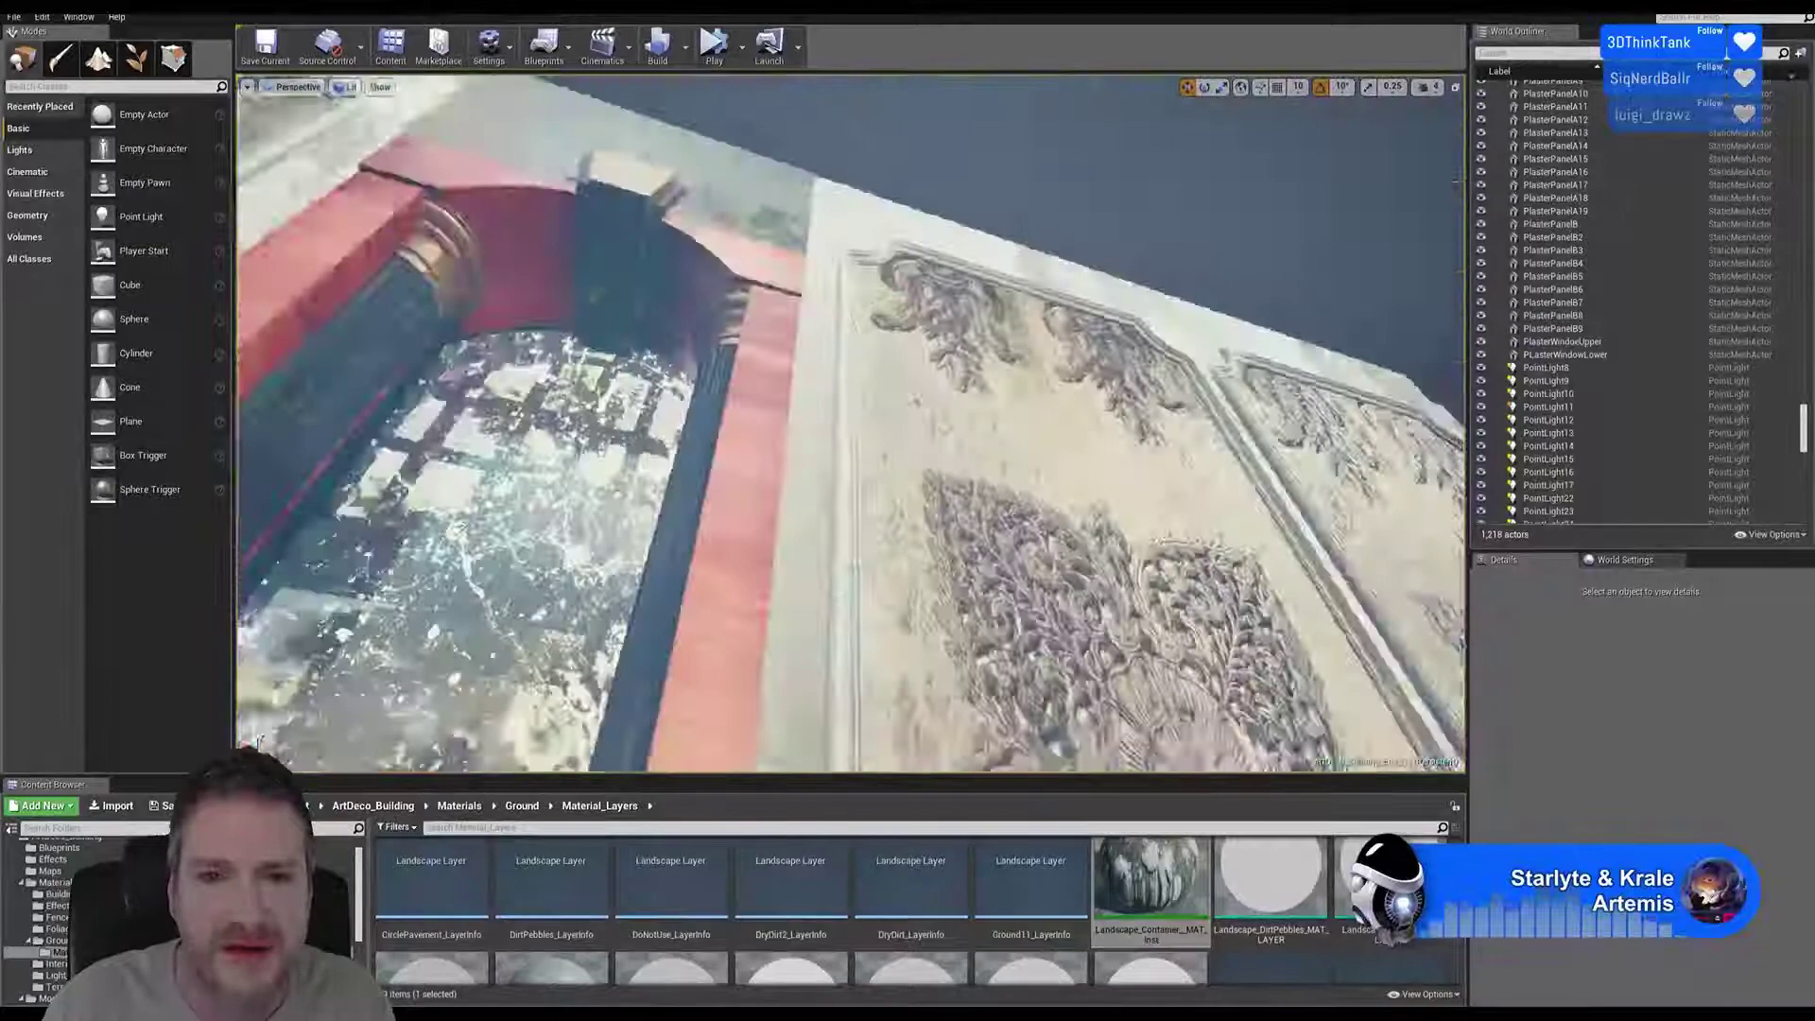
right_click_drag(850, 423, 515, 468)
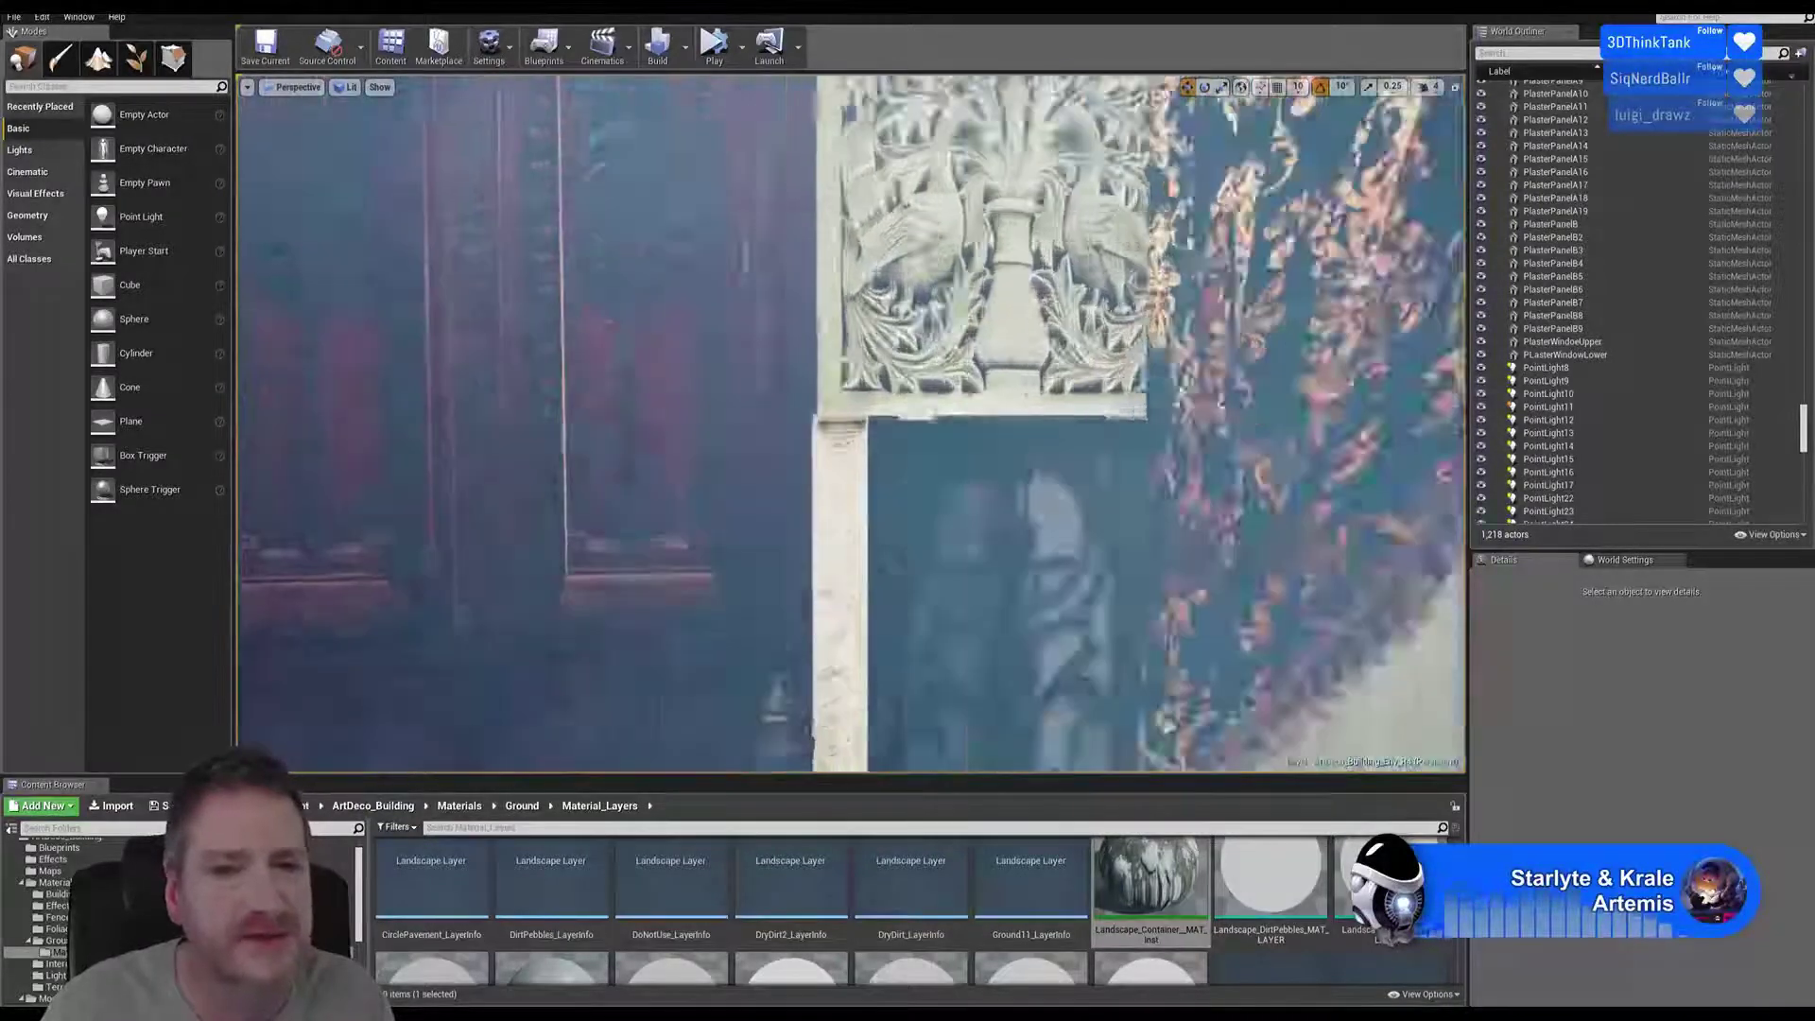
right_click_drag(515, 468, 515, 468)
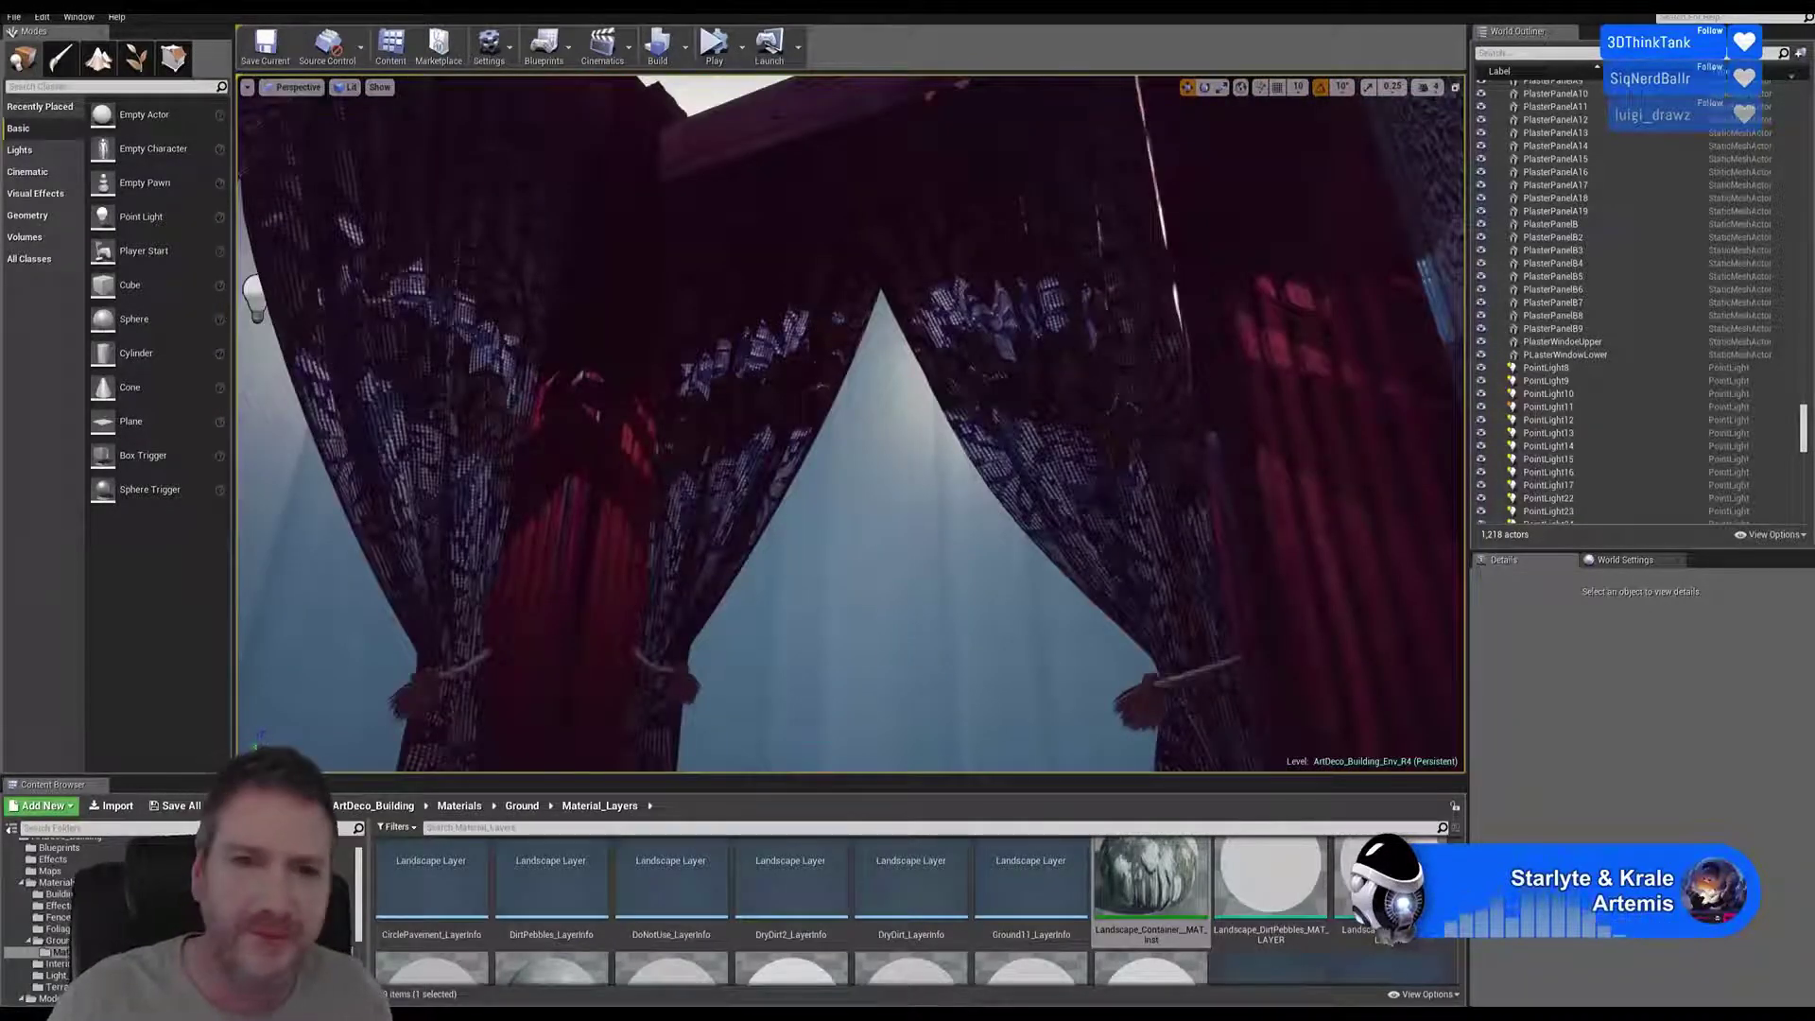
Select one window's complete curtain set: the wooden pelmet, both patterned curtains, both sheers and both tassels
left_click(864, 106)
left_click(709, 557, "ctrl")
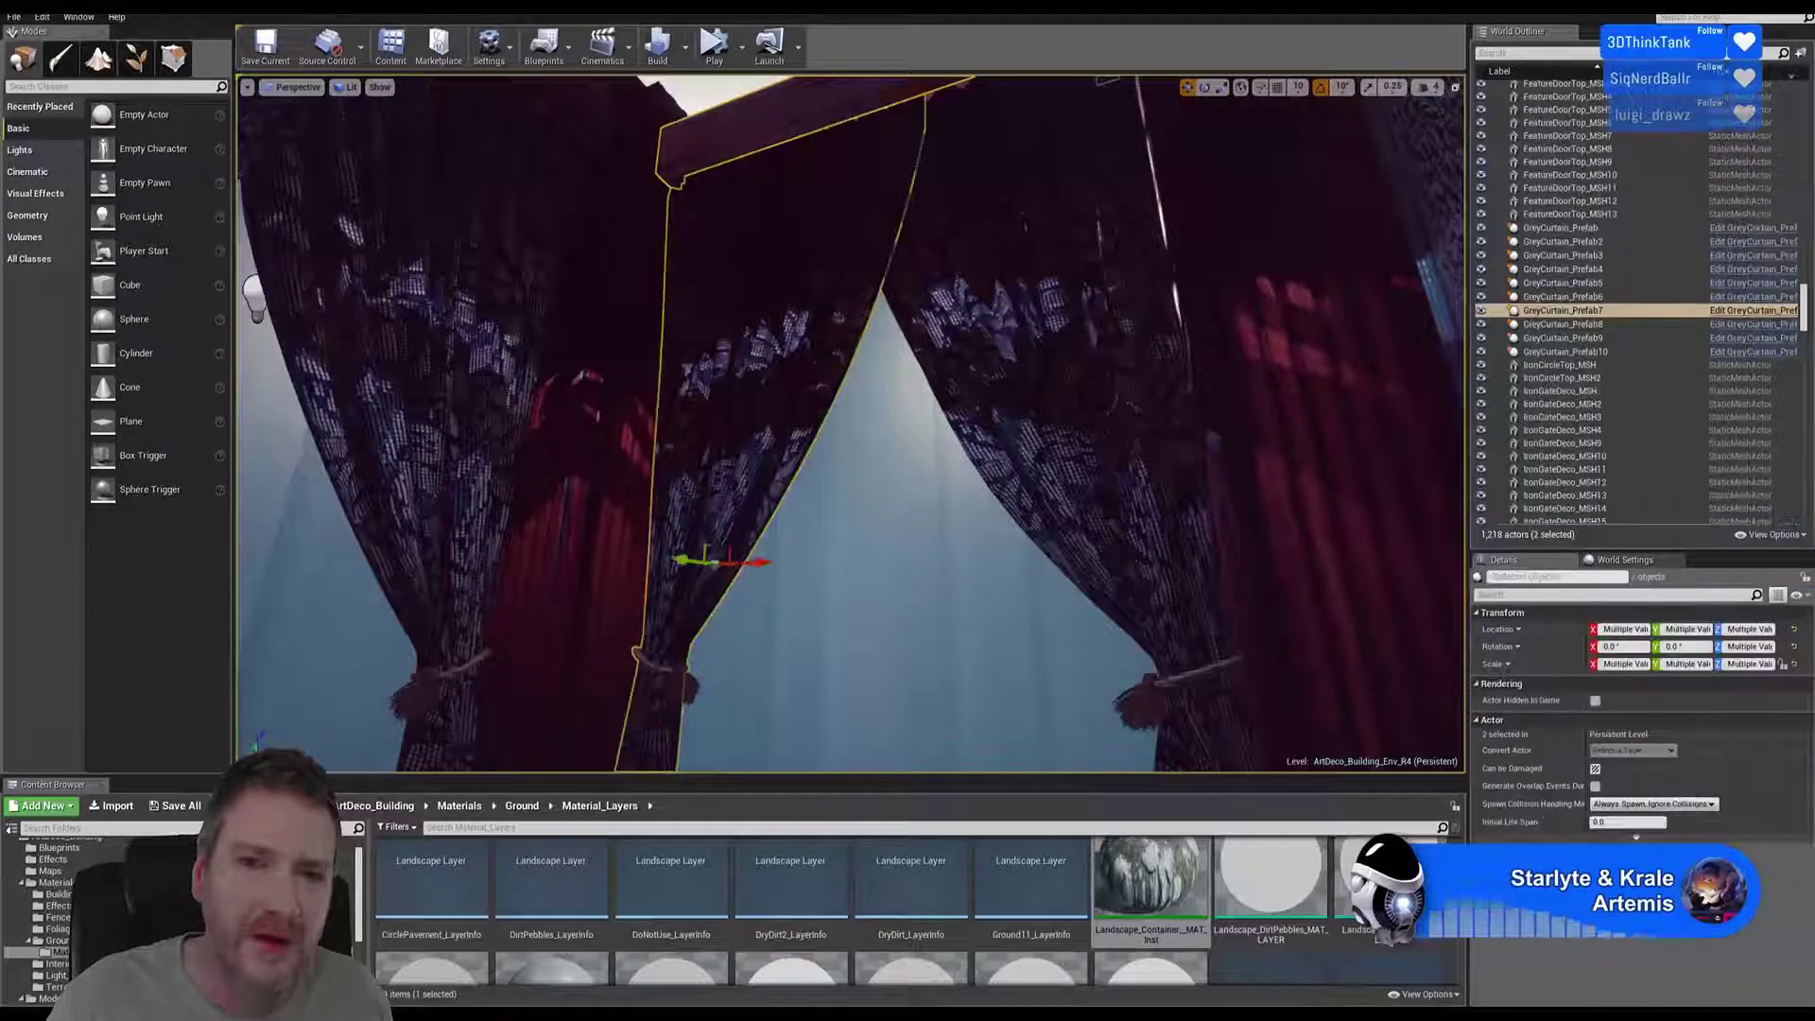
left_click(984, 616, "ctrl")
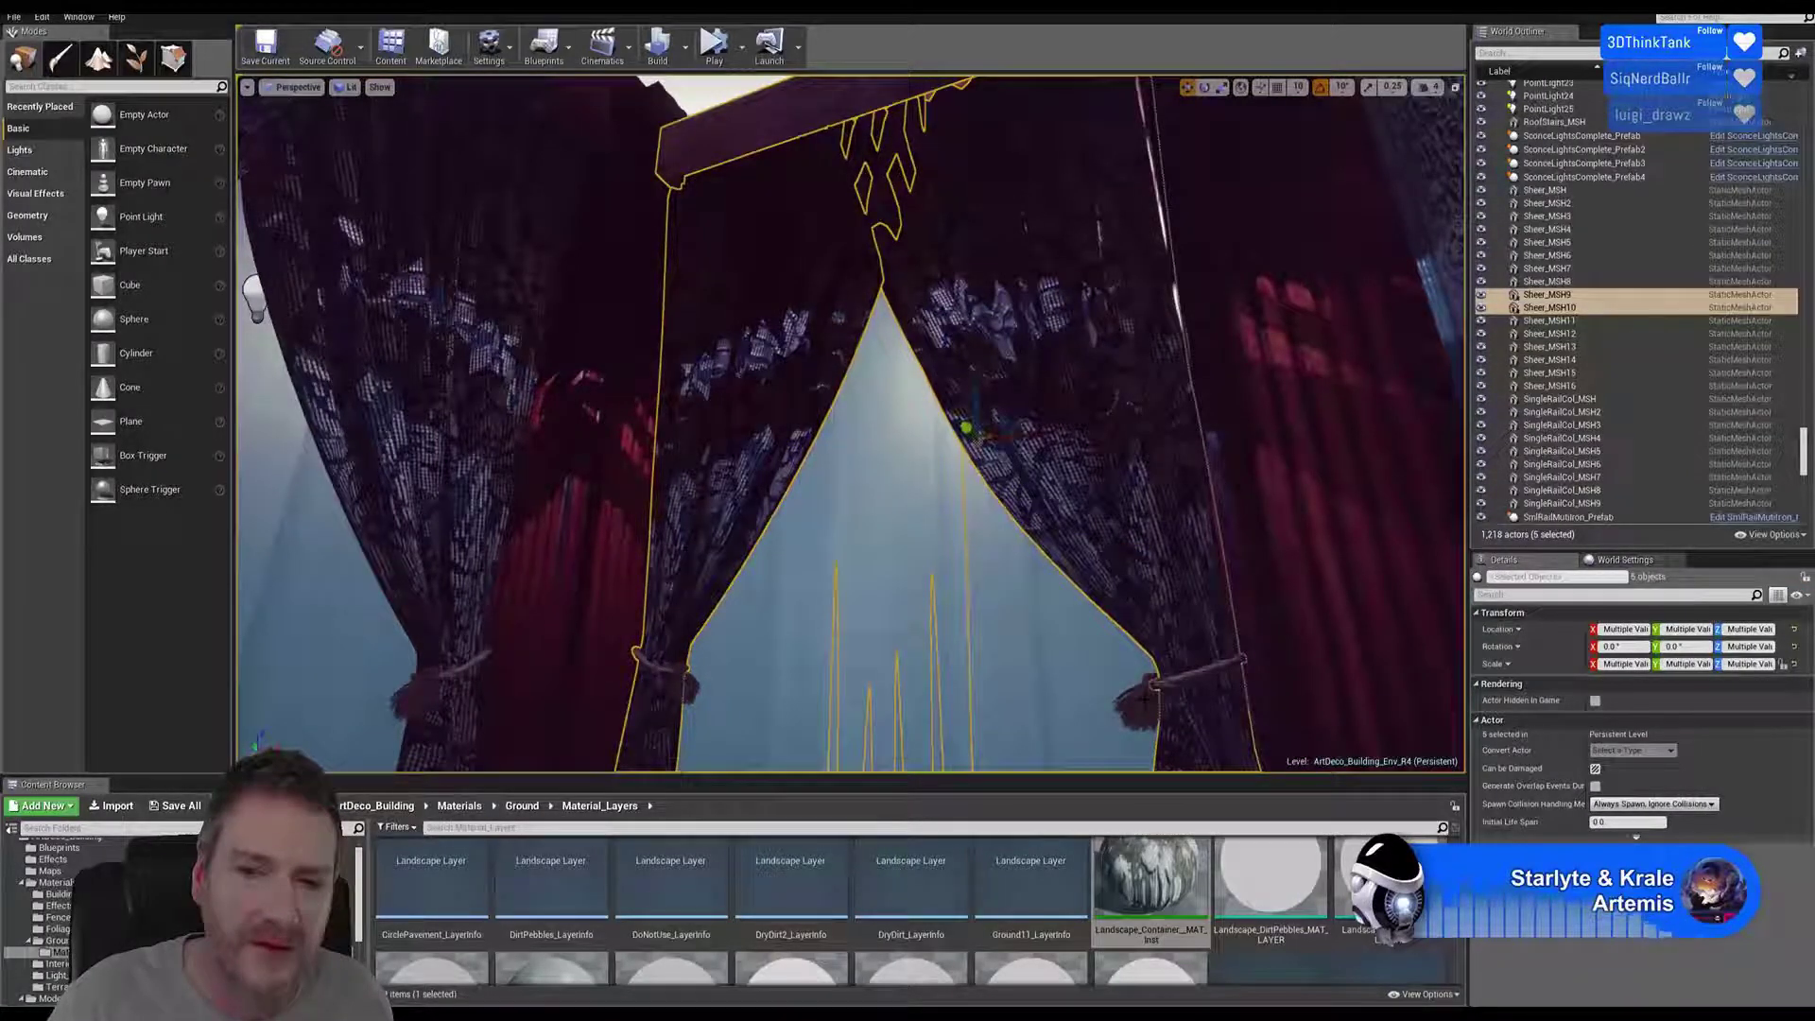
left_click(1147, 707, "ctrl")
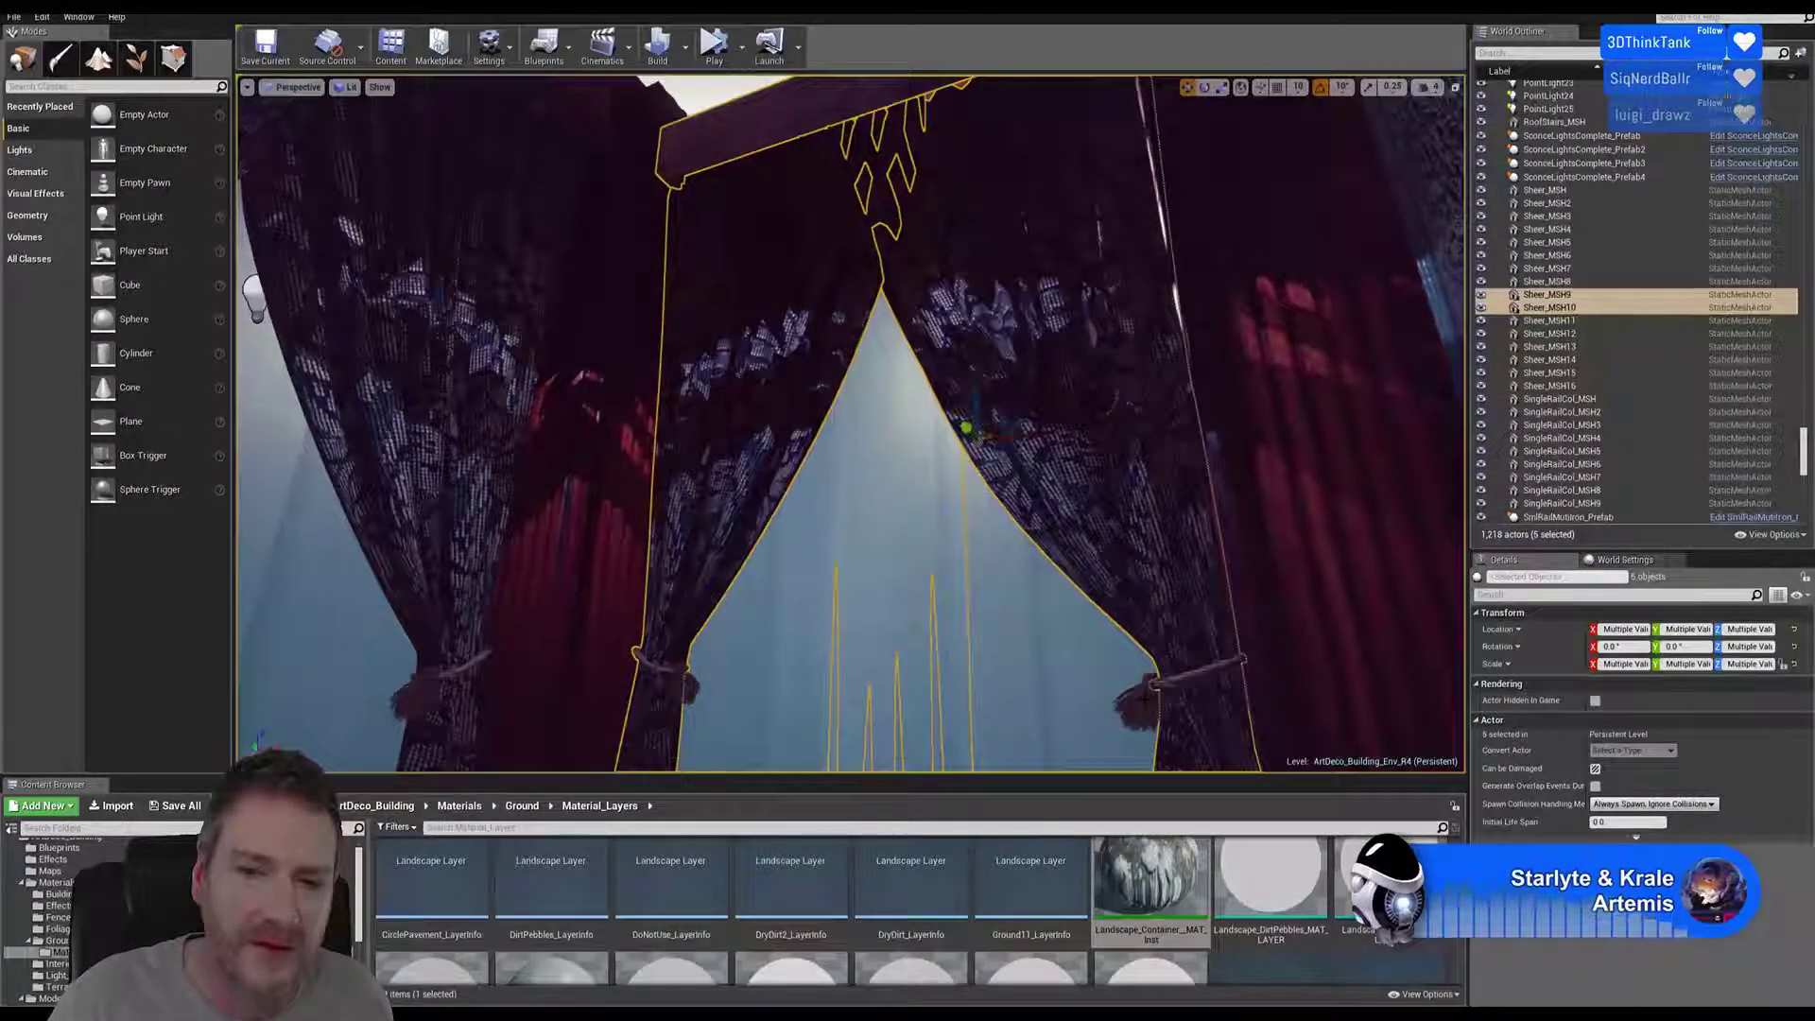
left_click(697, 685, "ctrl")
Duplicate the selected curtain set and move the copy along the red axis to the wall behind the arched iron gate
right_click_drag(867, 407, 903, 422)
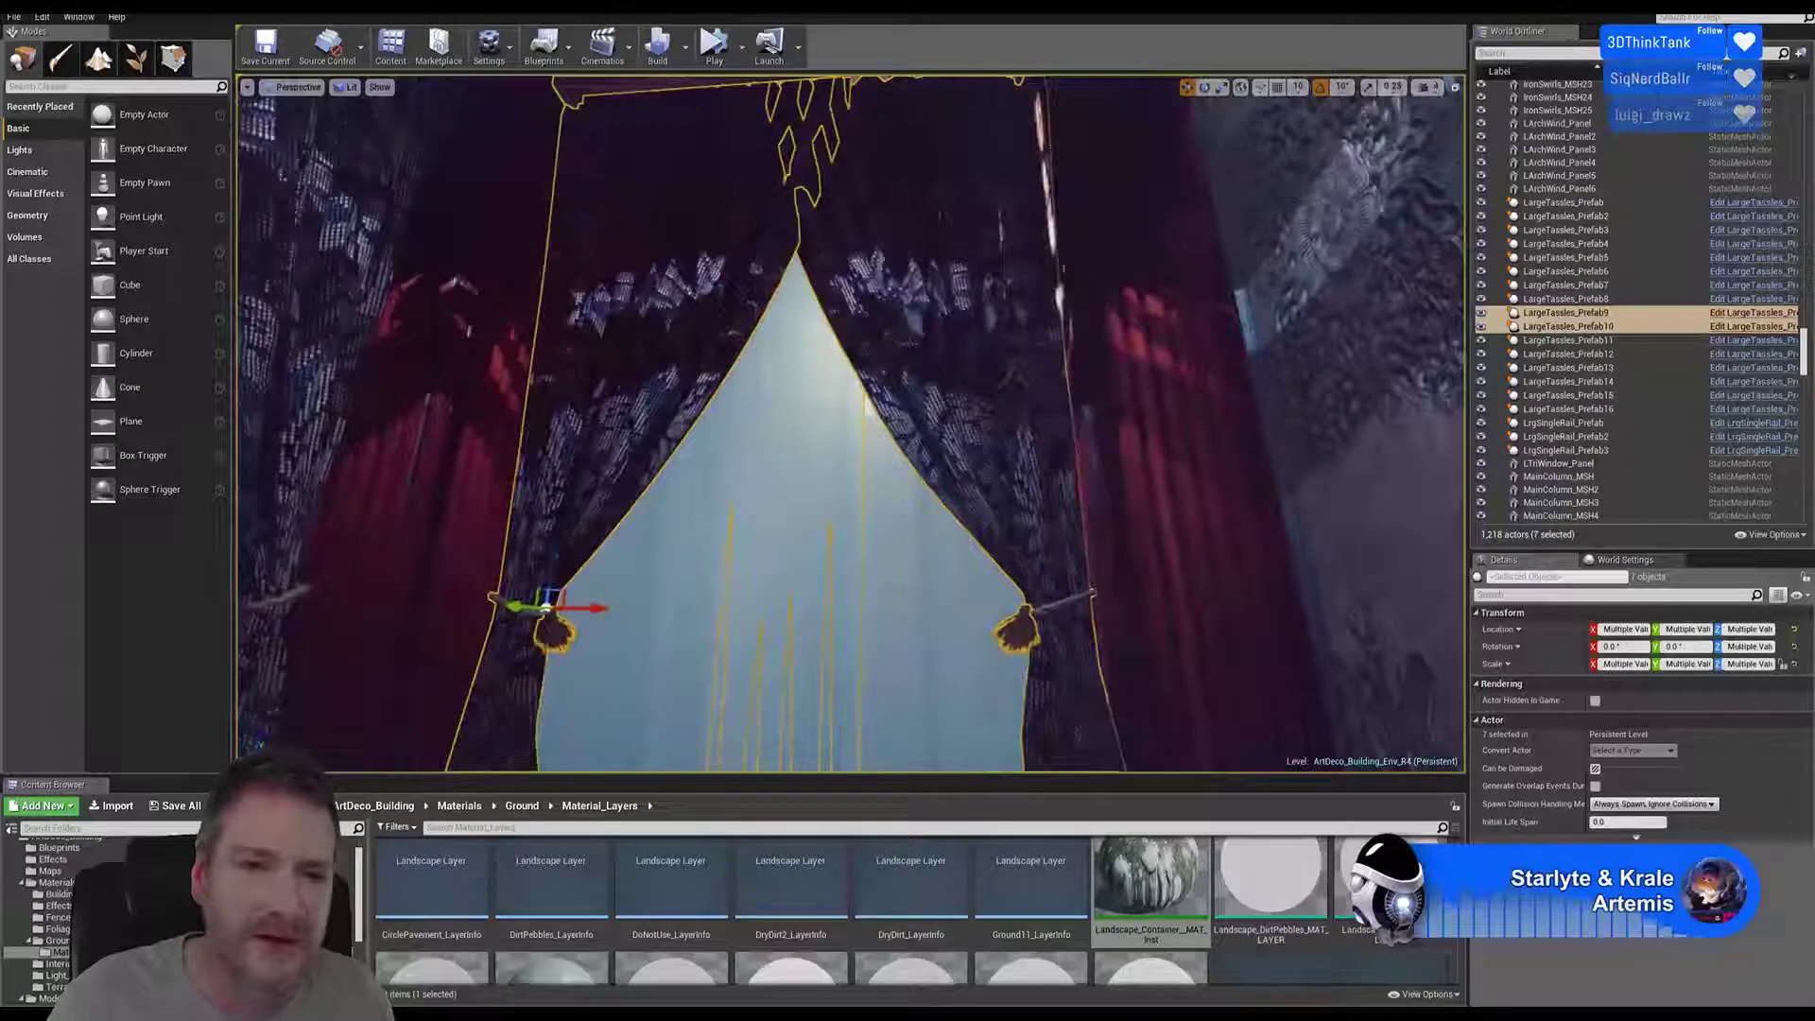
right_click(738, 248)
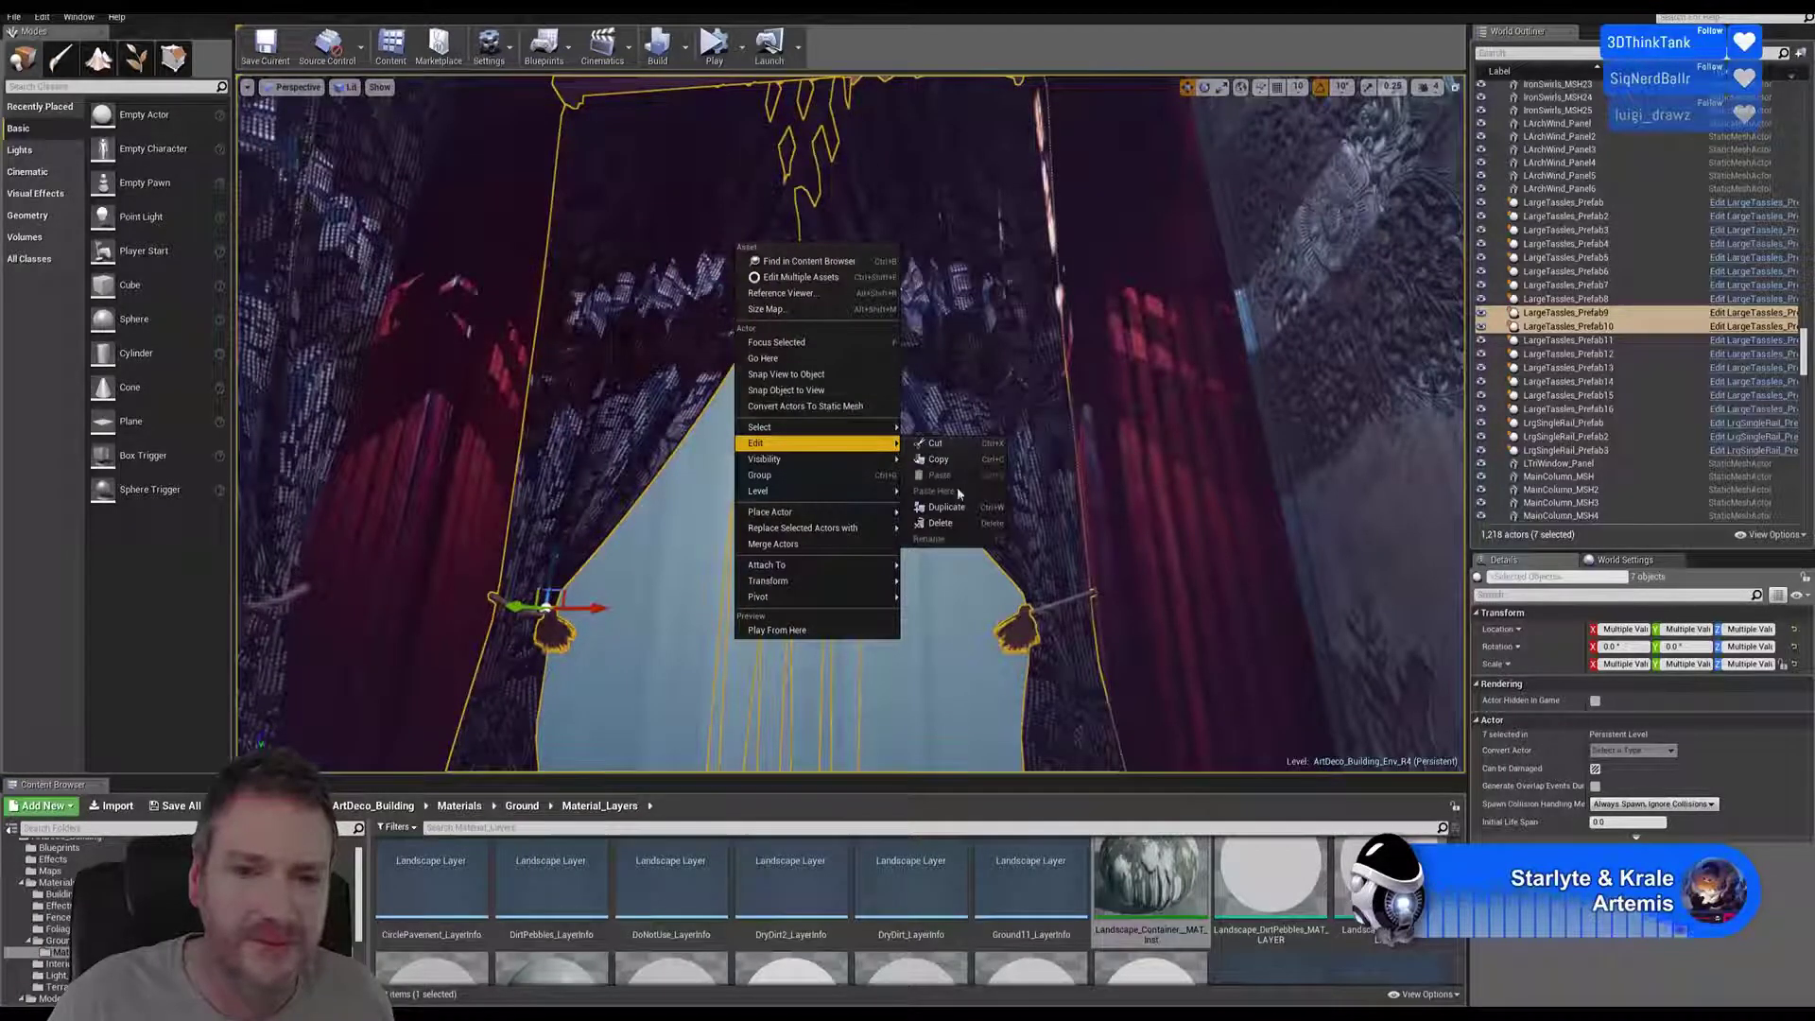
left_click(906, 507)
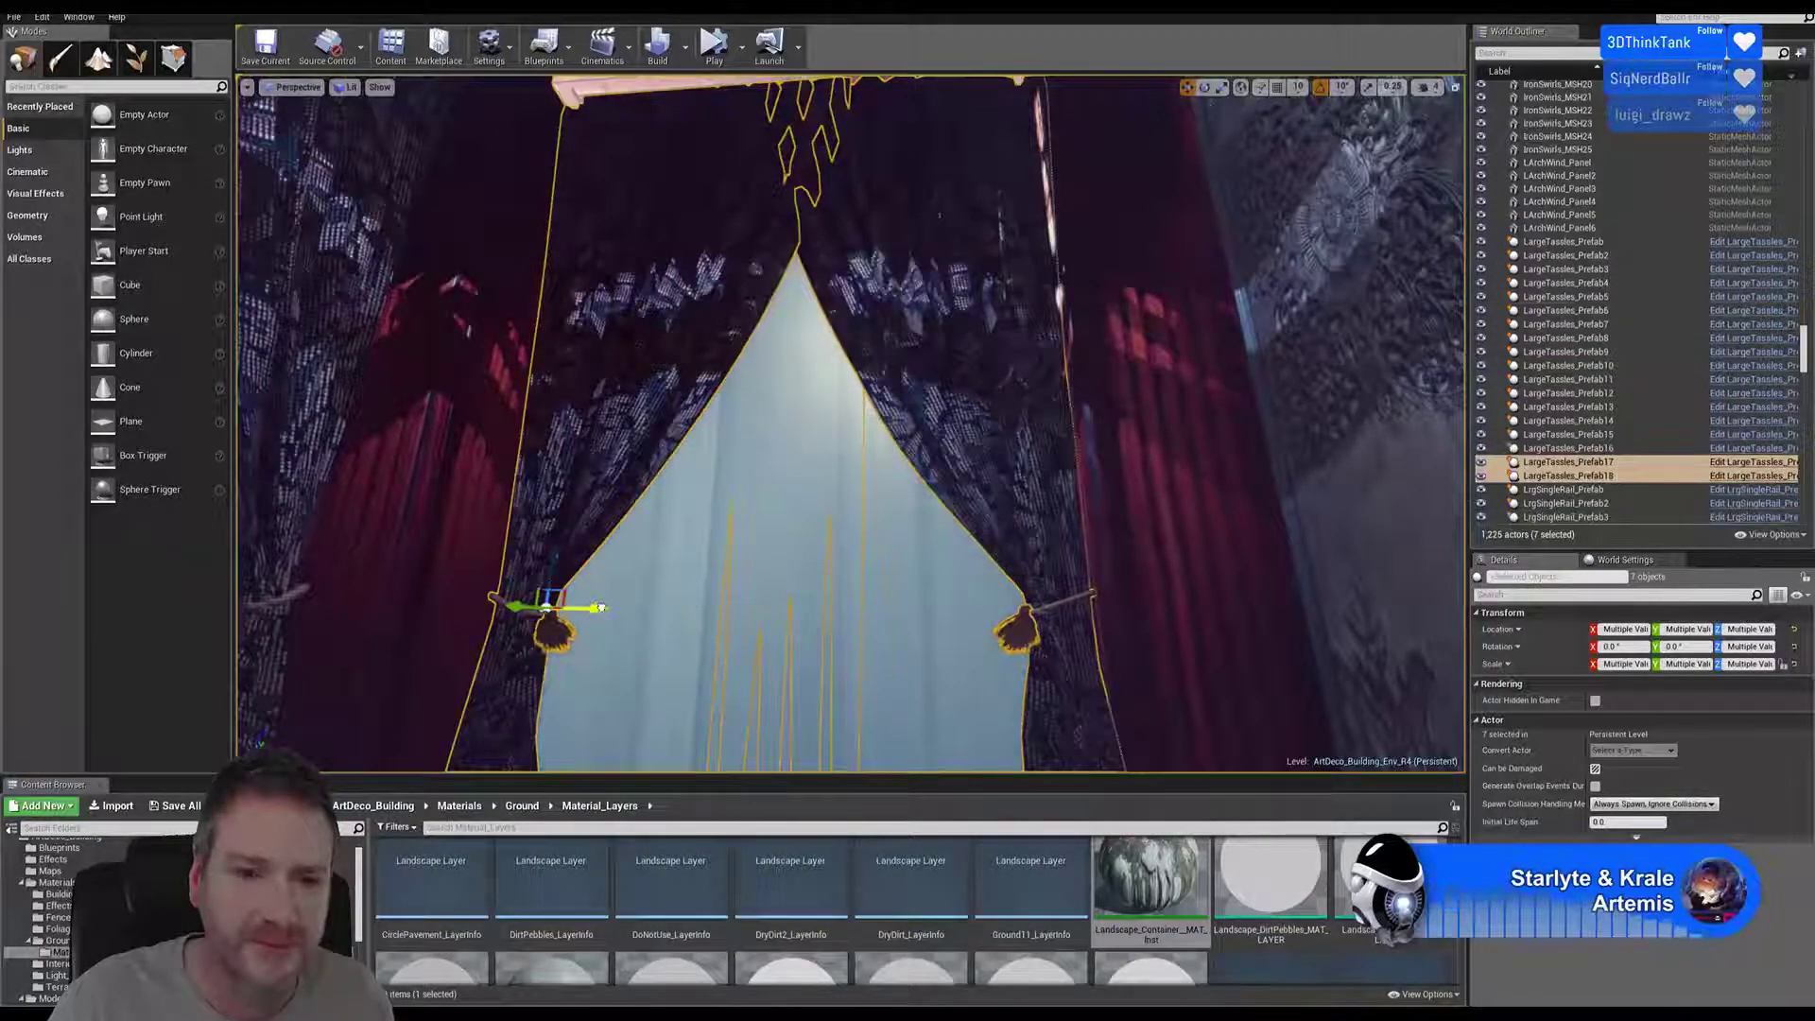
left_click_drag(595, 609, 1424, 565)
right_click_drag(851, 425, 1257, 430)
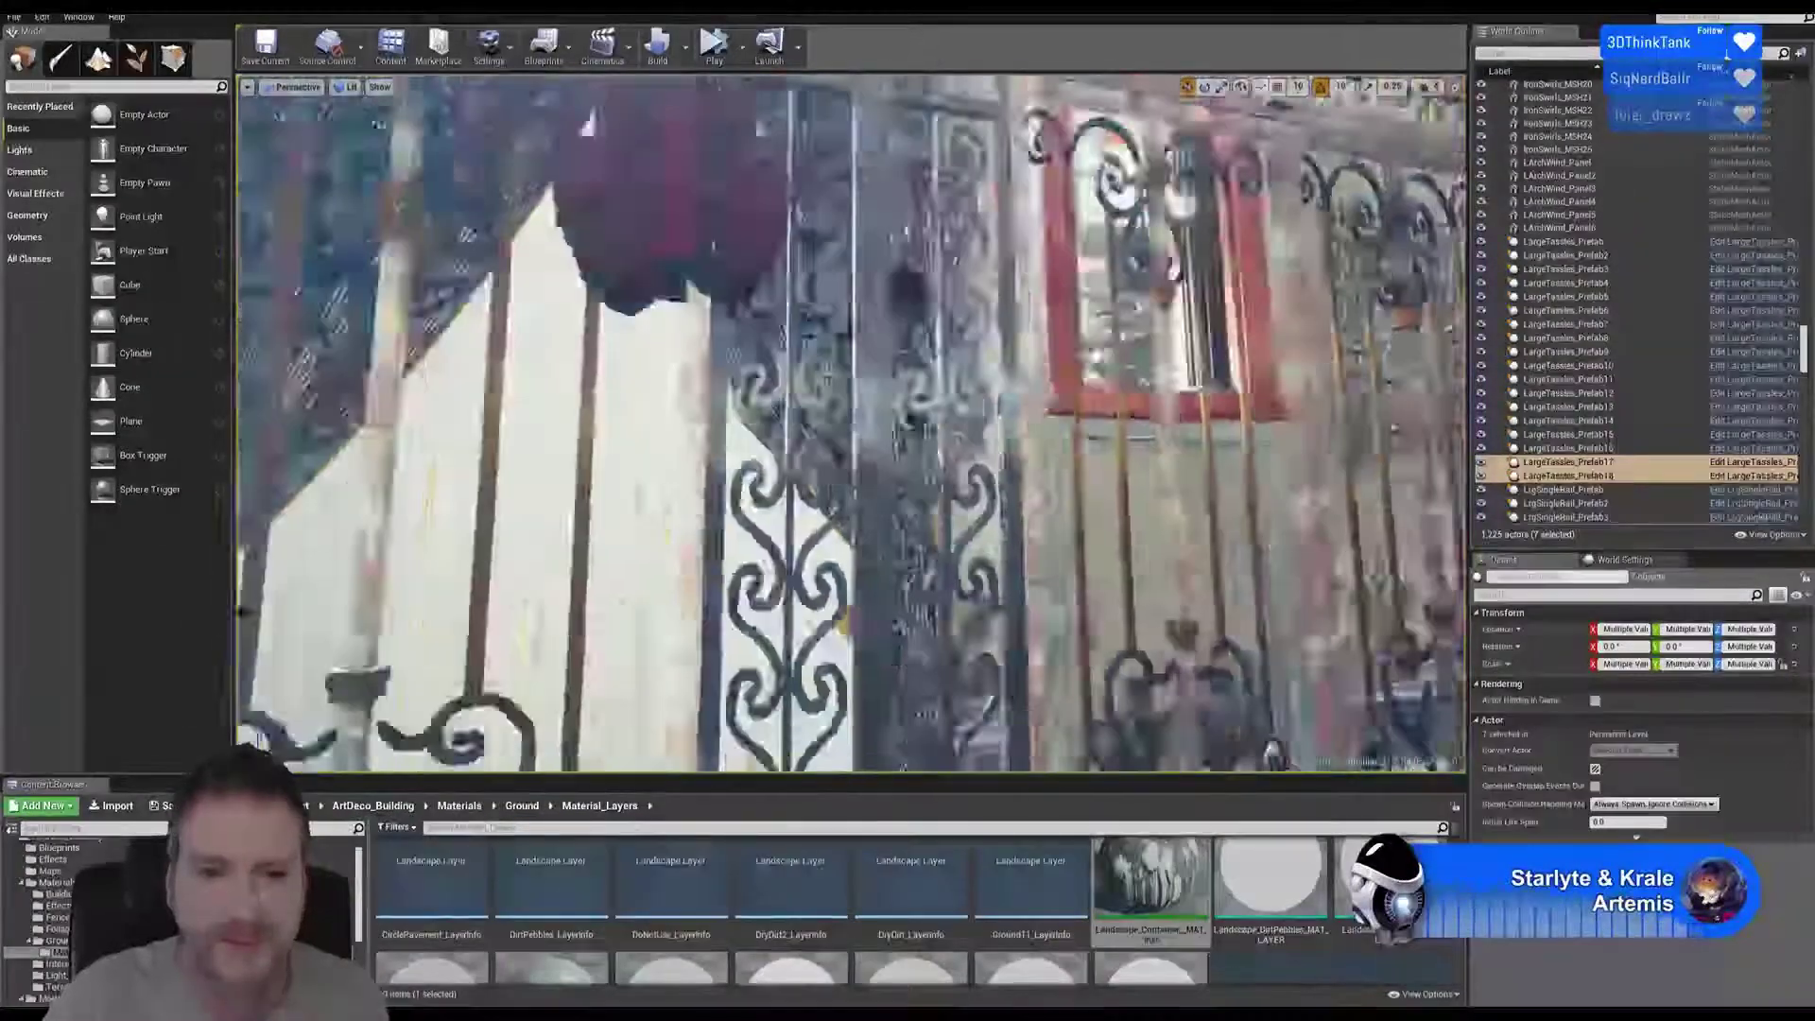
right_click_drag(851, 425, 746, 435)
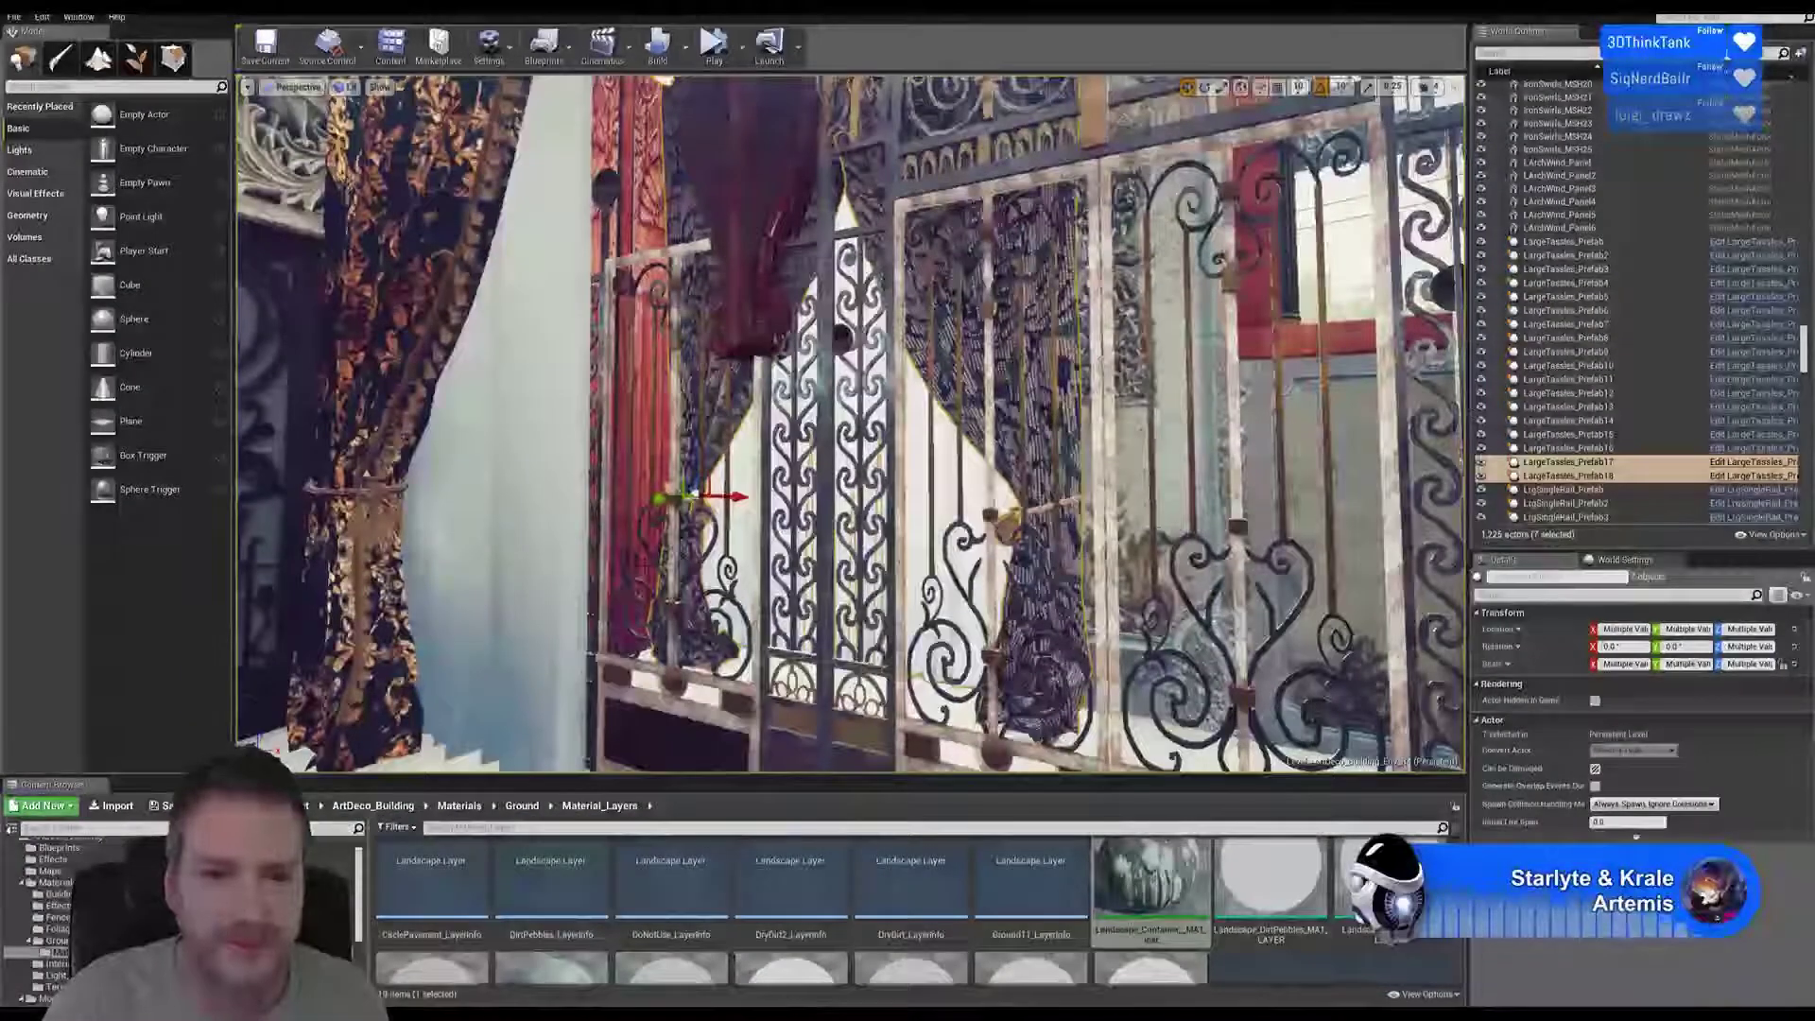
left_click_drag(733, 497, 1039, 511)
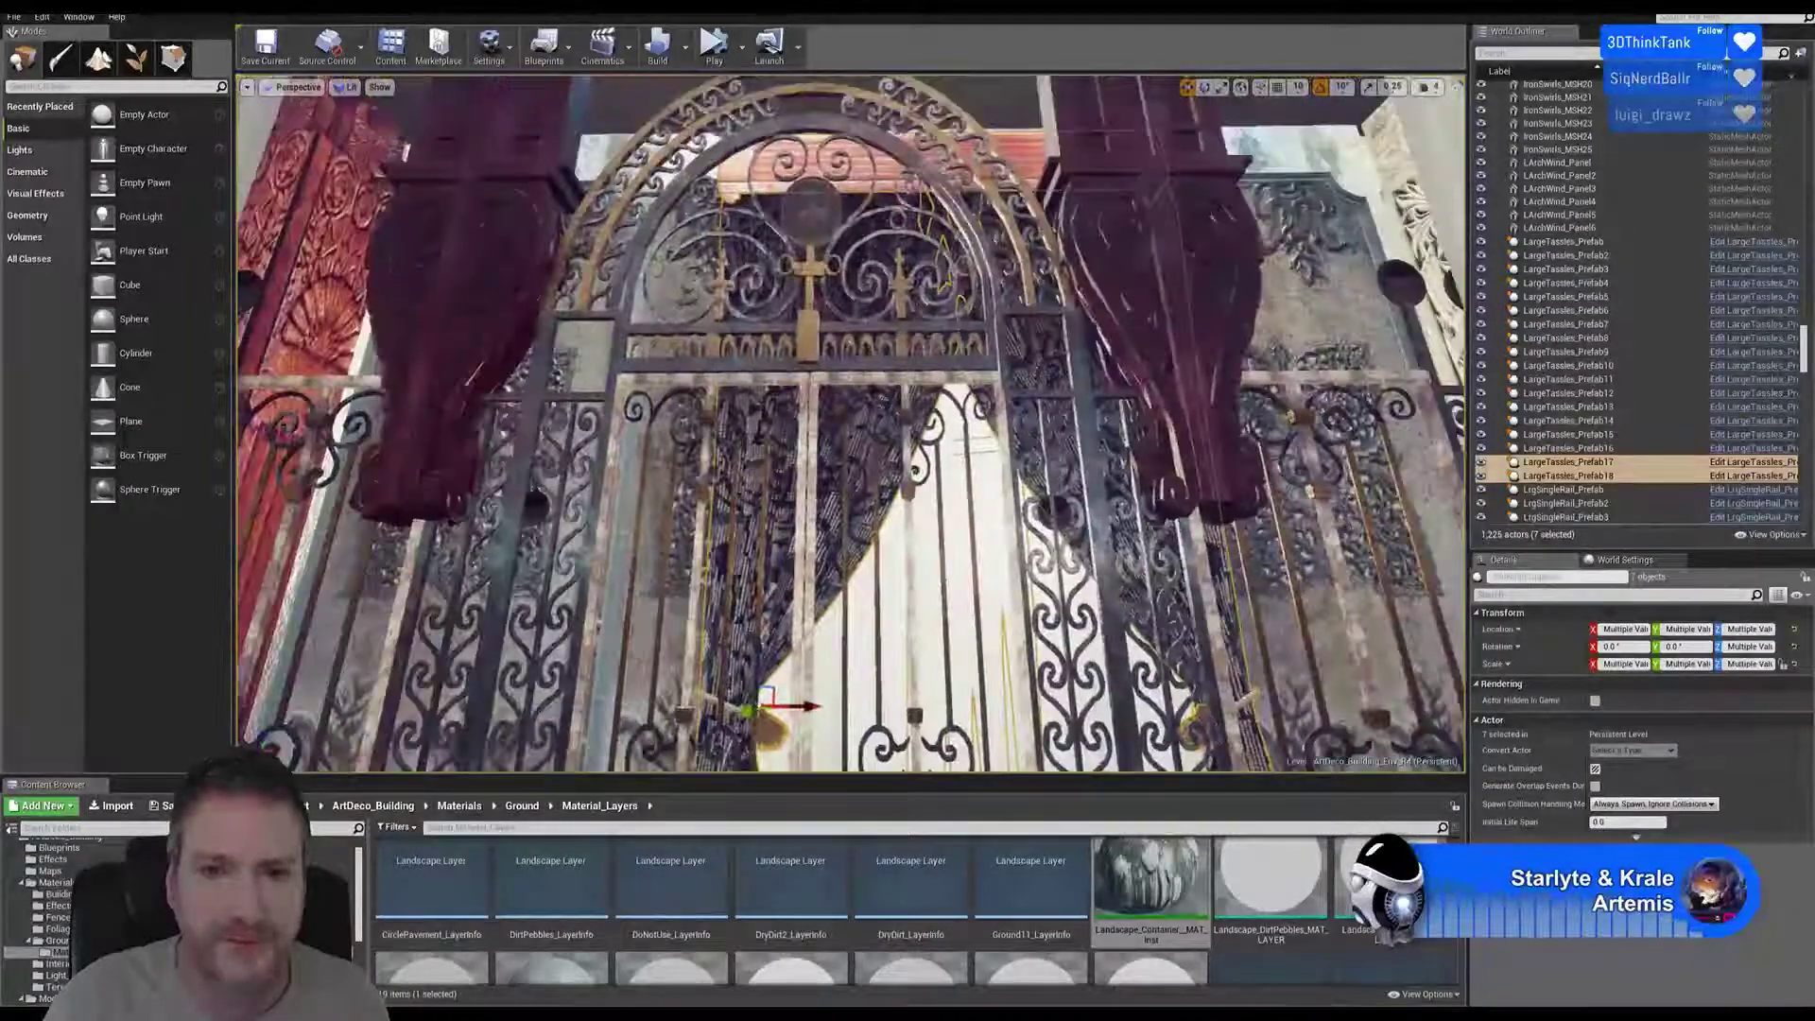
Shift the duplicated curtain set along the green axis so it sits closer to the carved panel wall
right_click_drag(851, 425, 775, 567)
right_click_drag(775, 473, 983, 467)
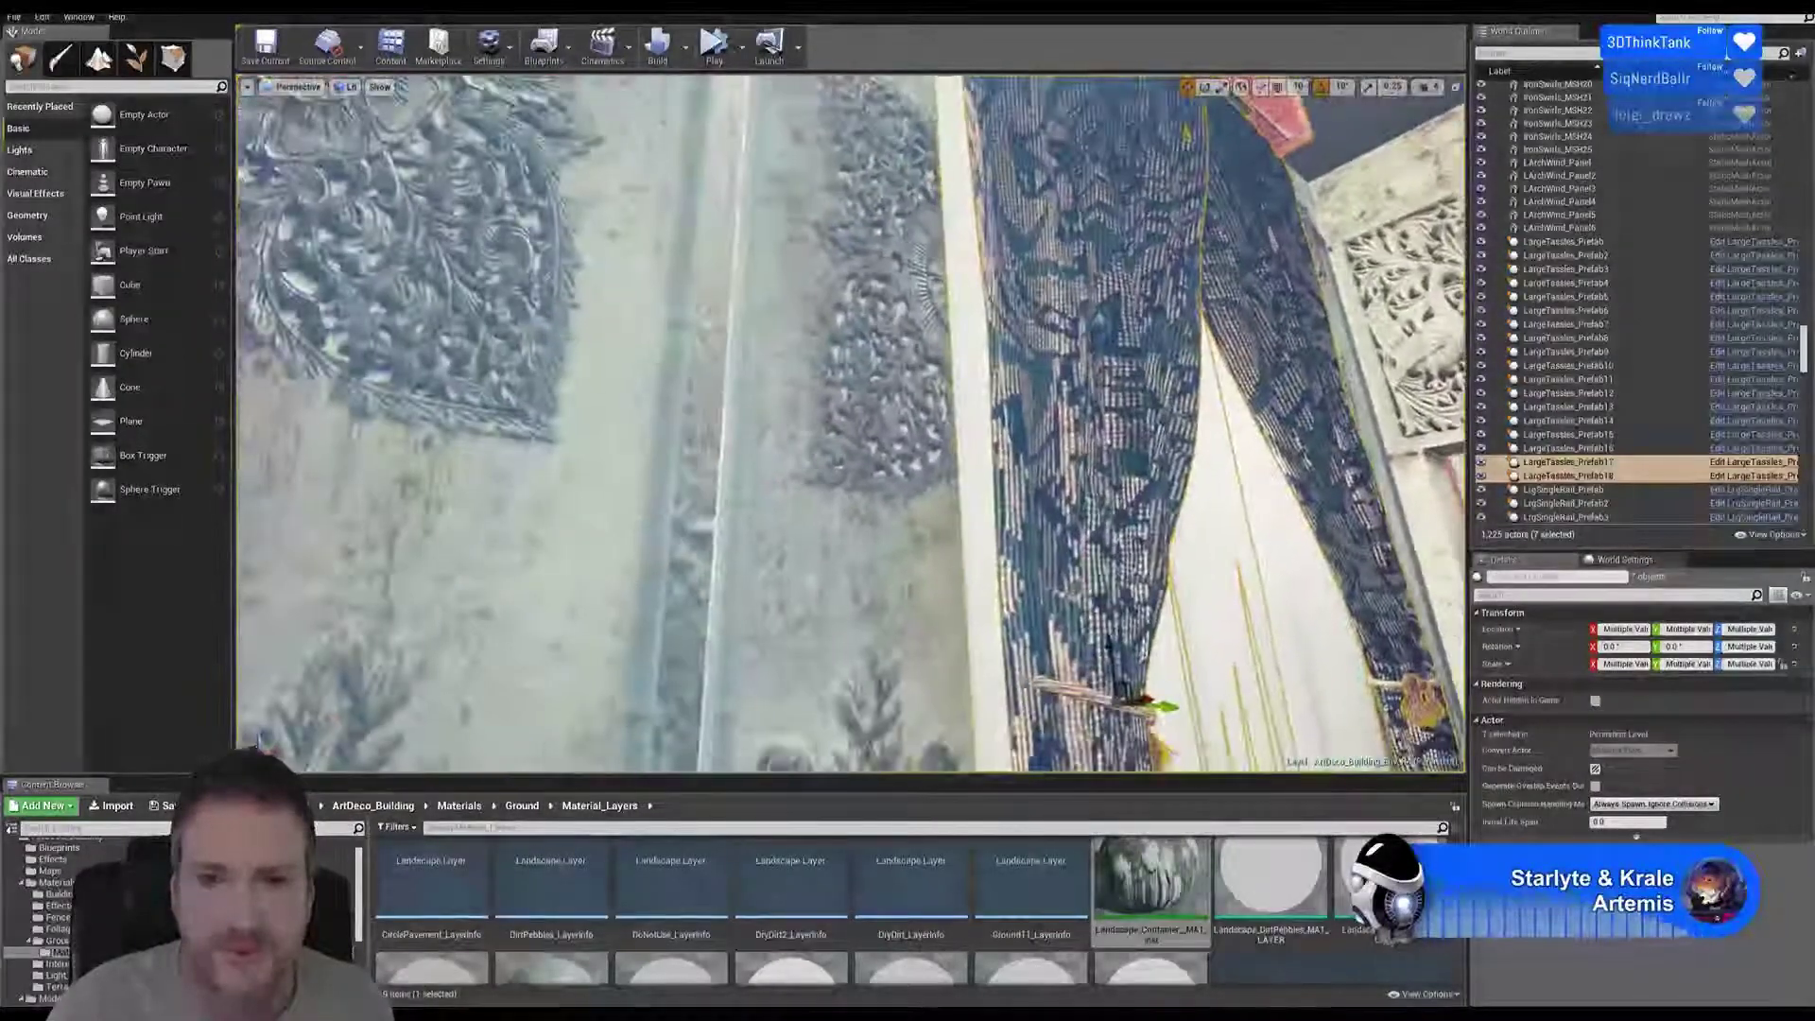
right_click_drag(850, 425, 837, 295)
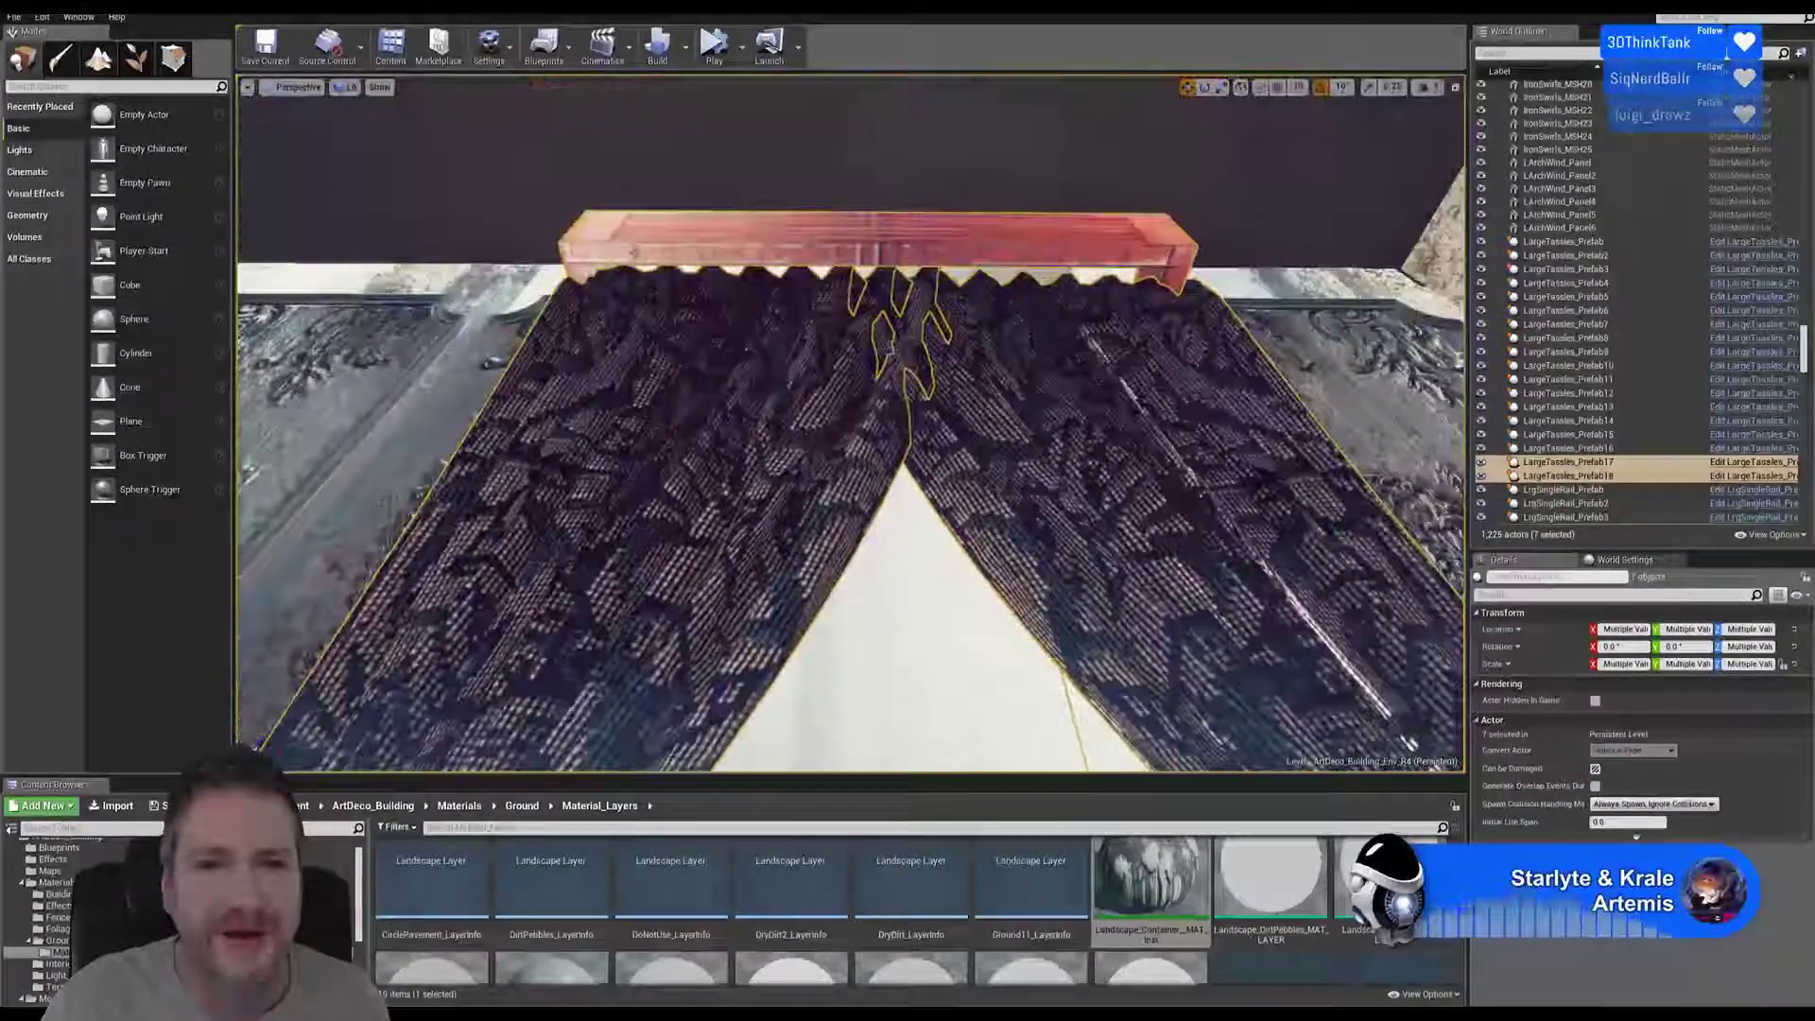
right_click_drag(885, 598, 733, 619)
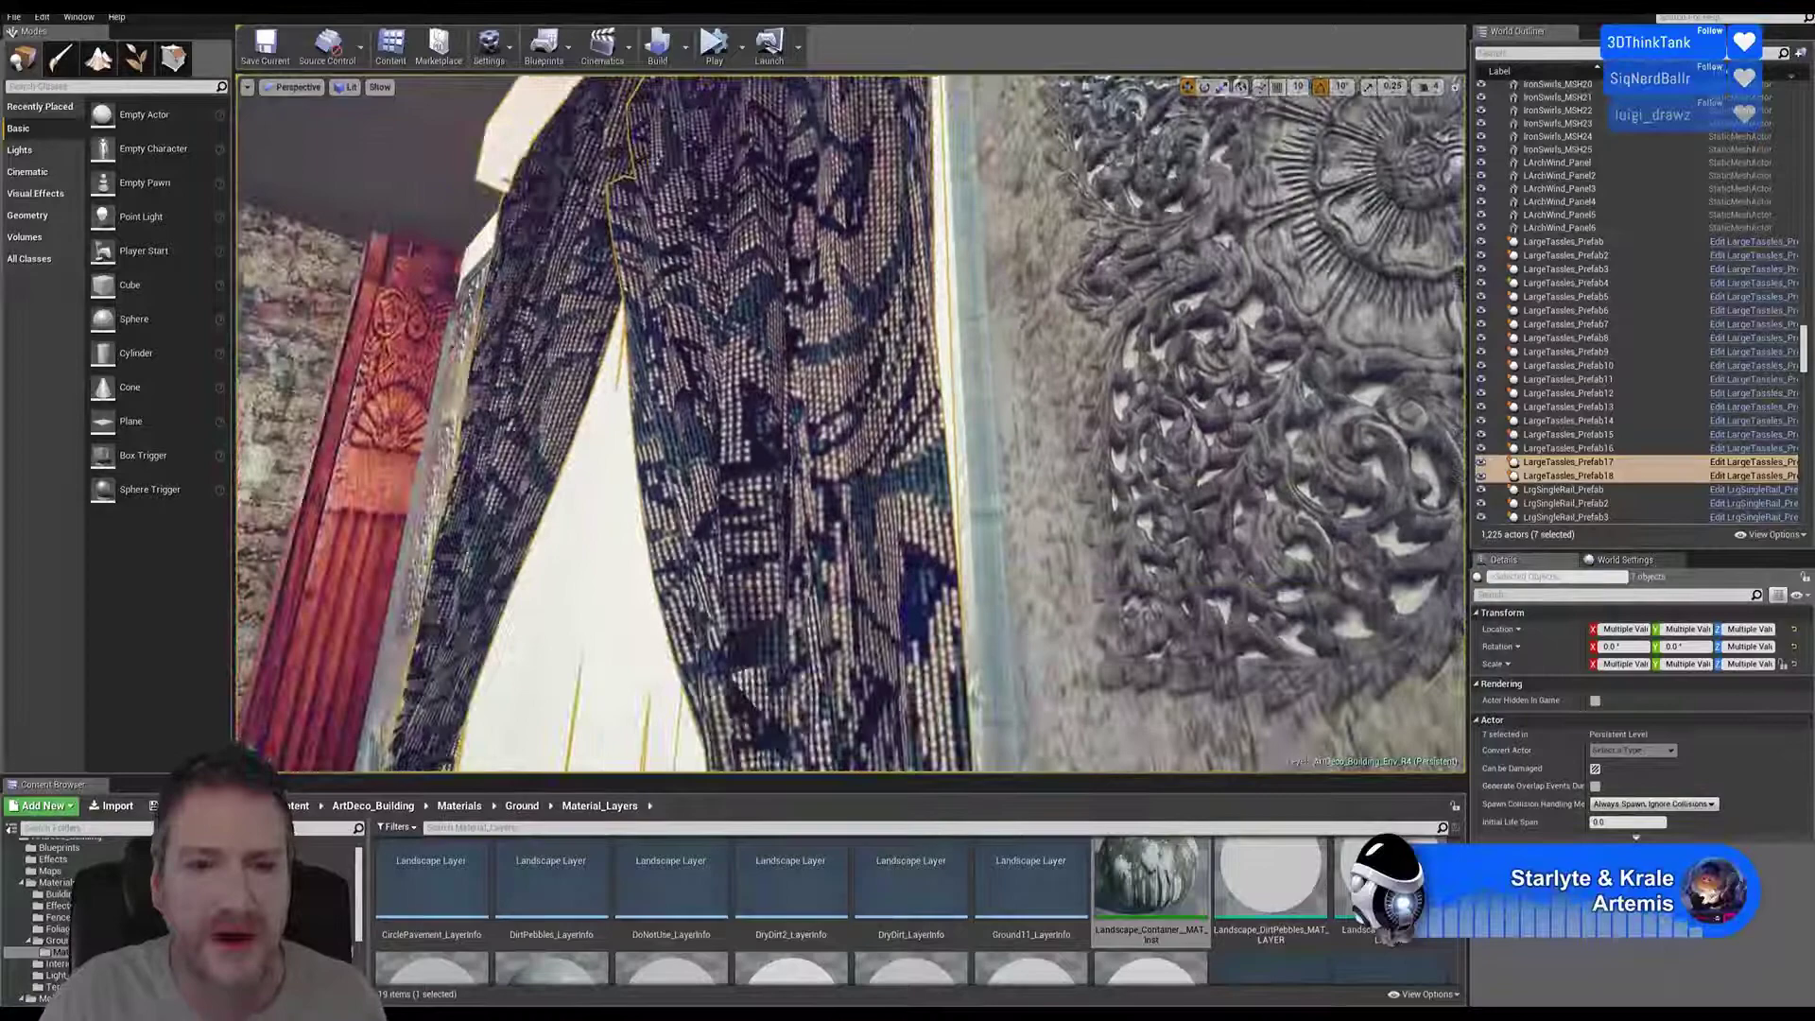
right_click_drag(1009, 507, 1009, 507)
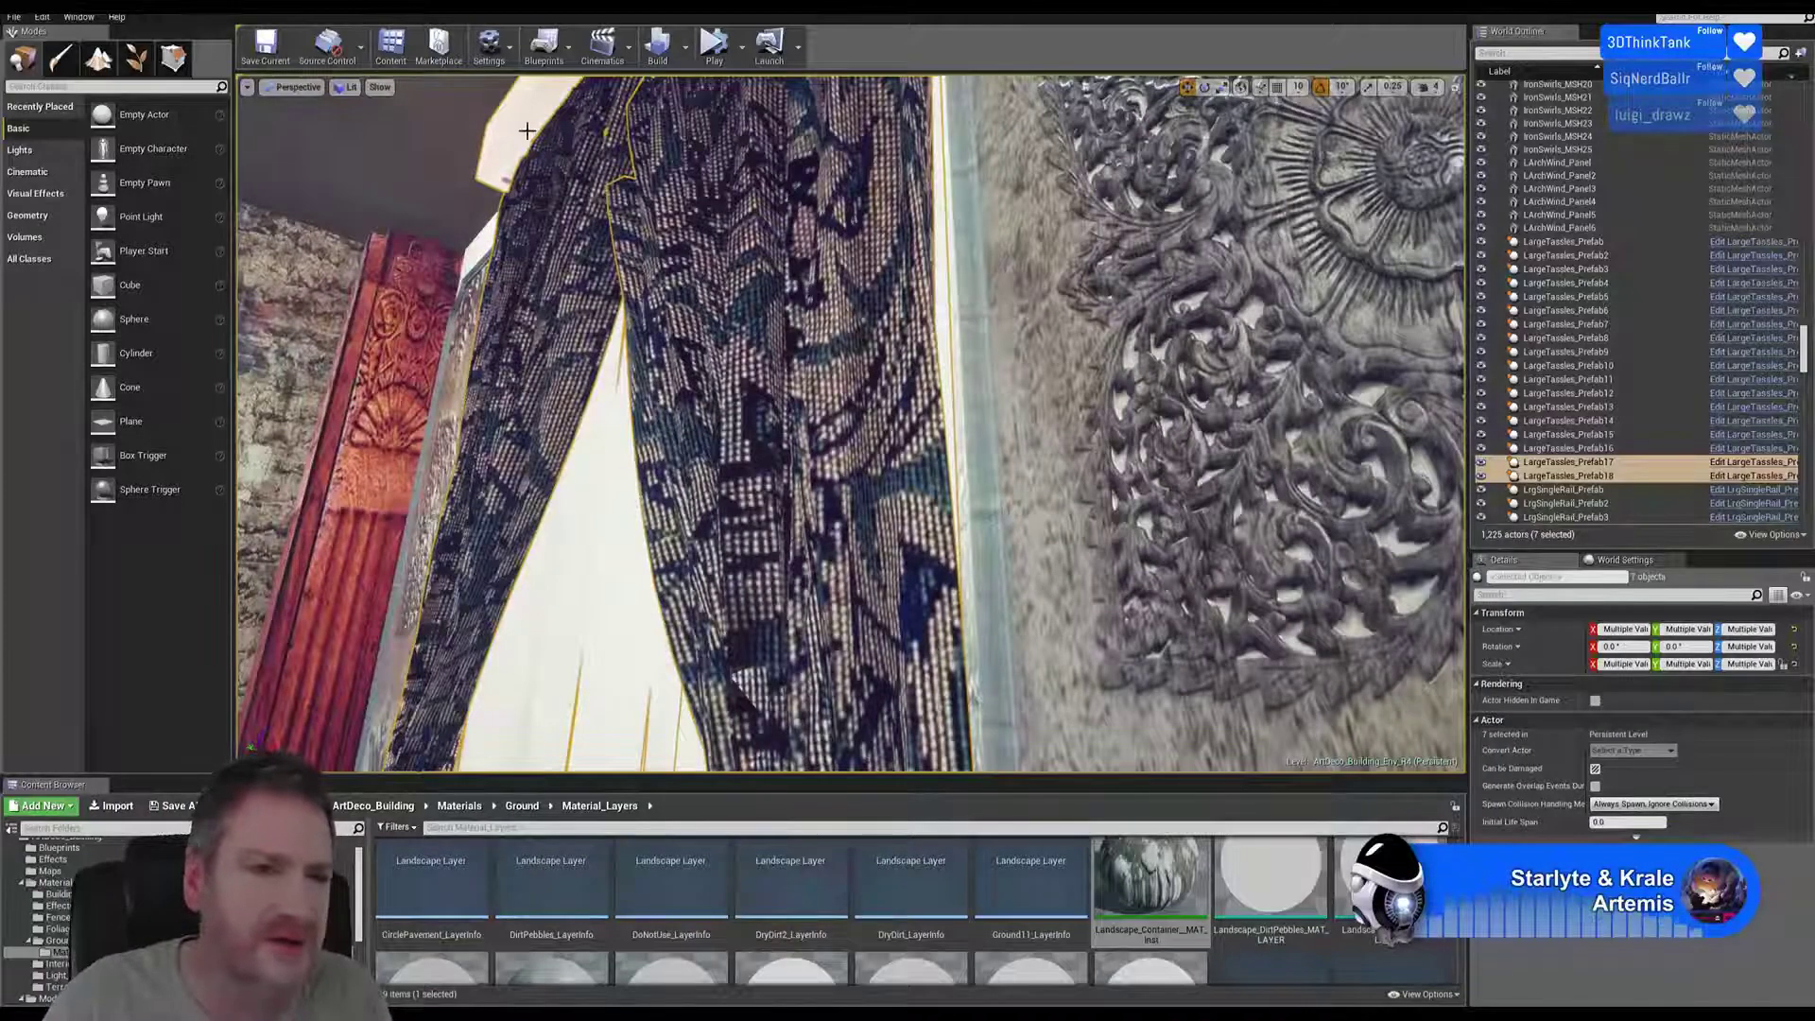
right_click_drag(526, 130, 526, 130)
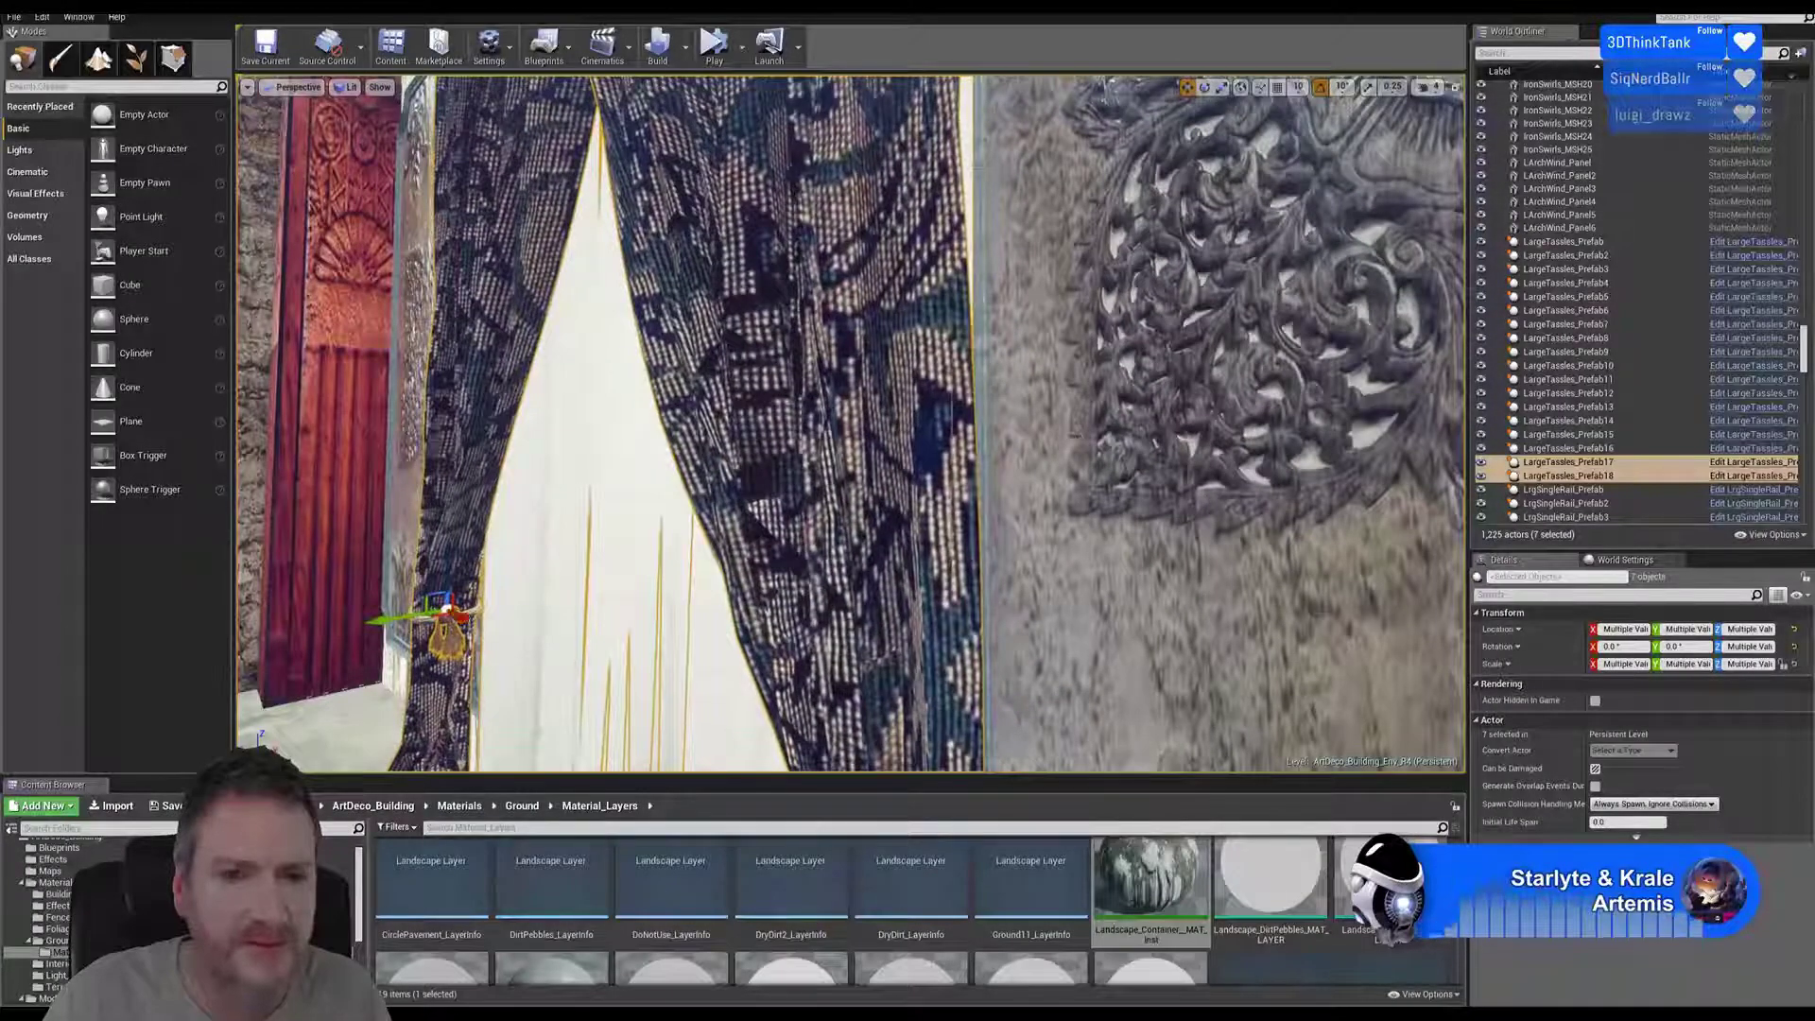
right_click_drag(526, 130, 527, 130)
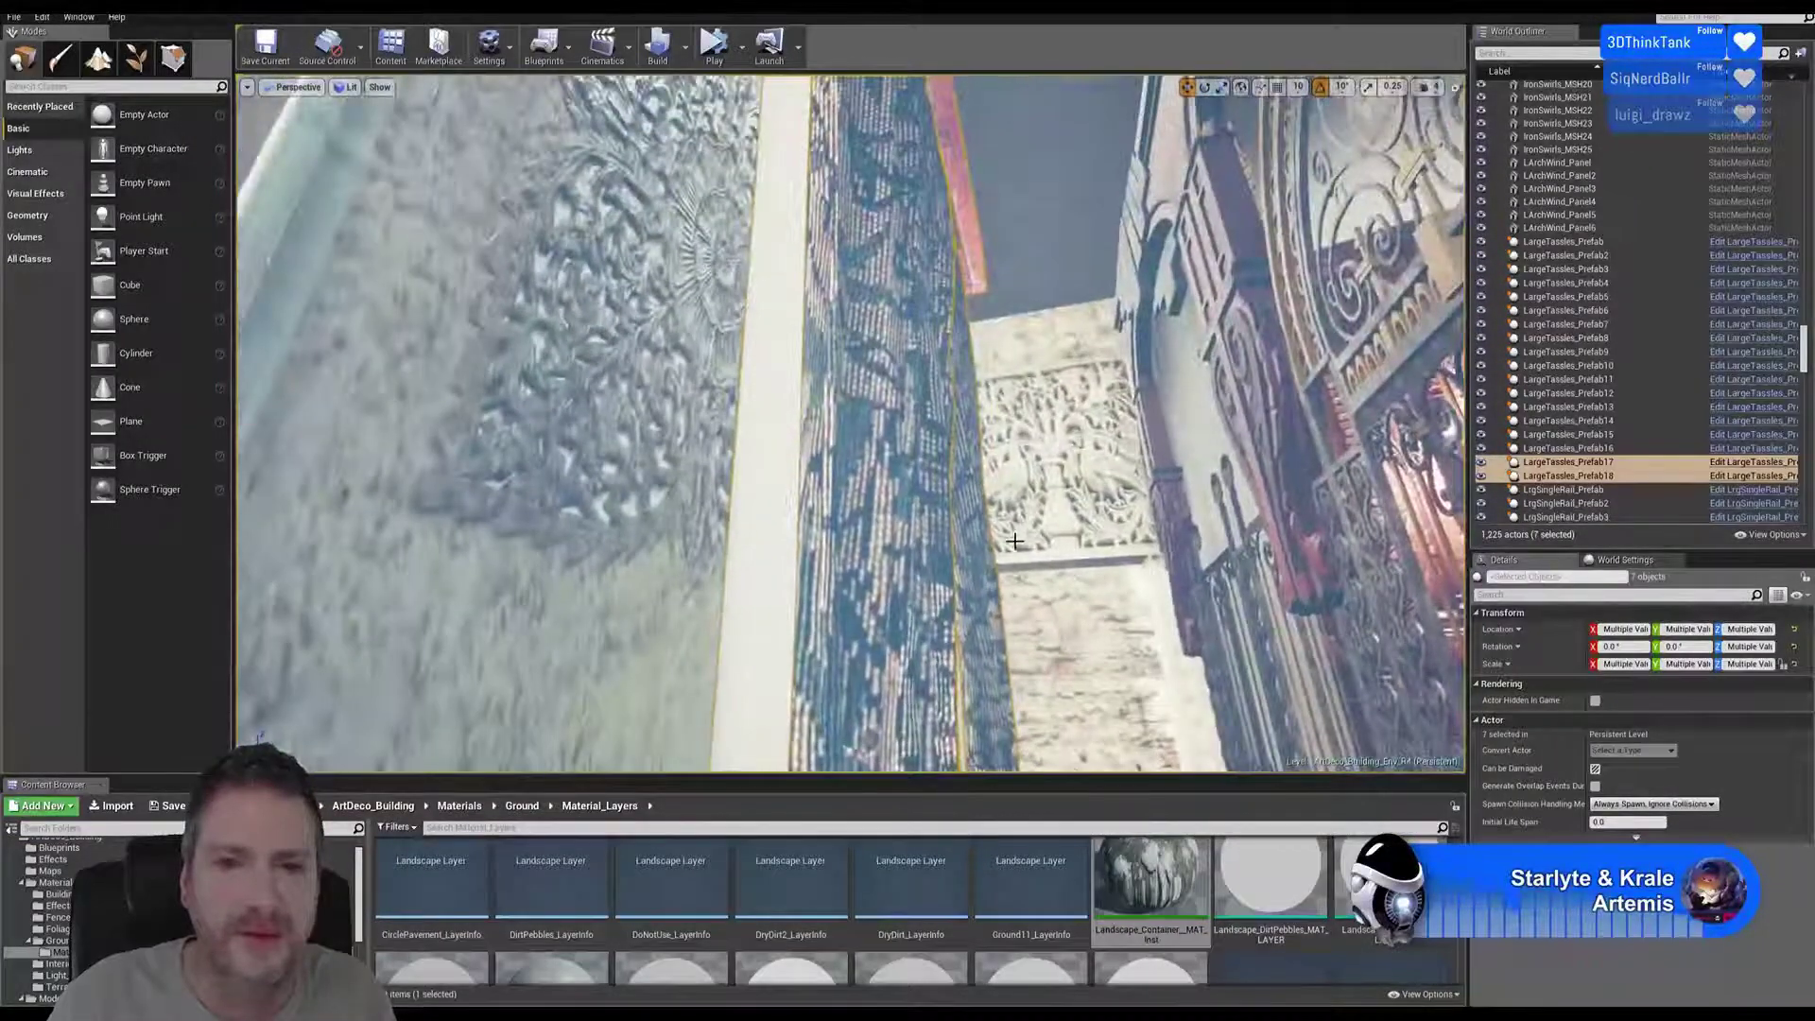
right_click_drag(1014, 541, 1014, 541)
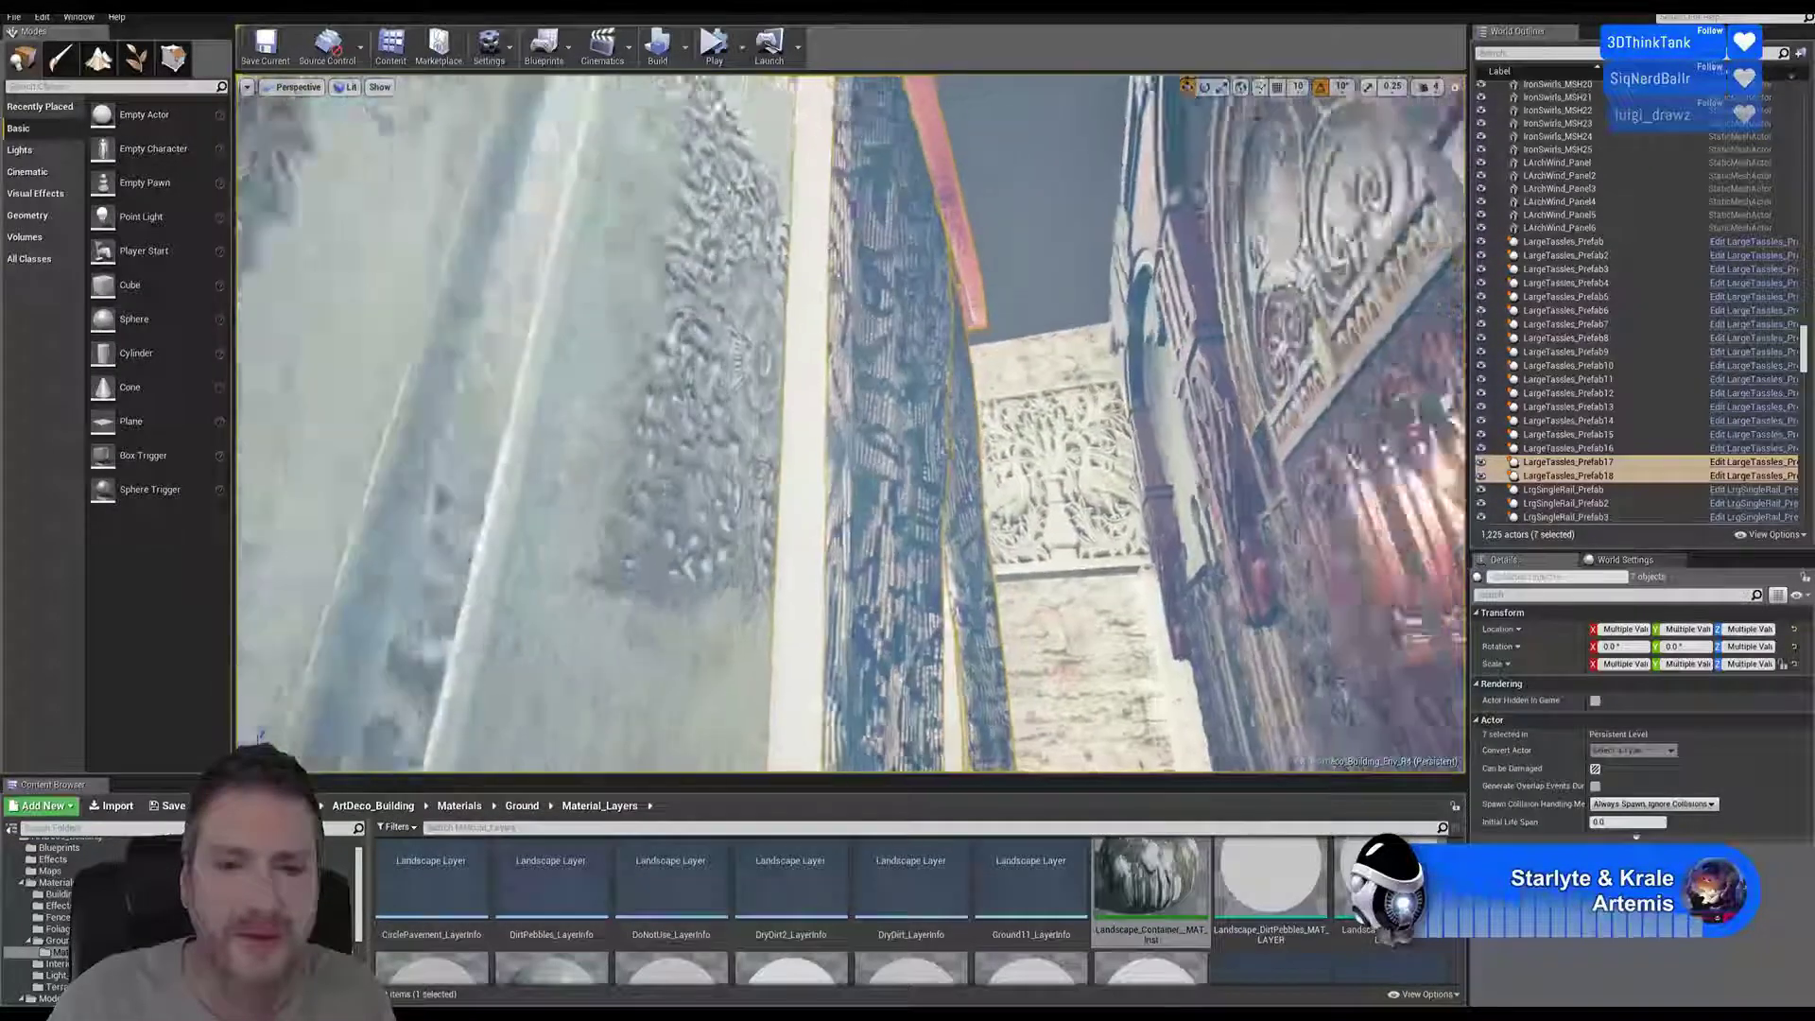
right_click_drag(986, 610, 985, 609)
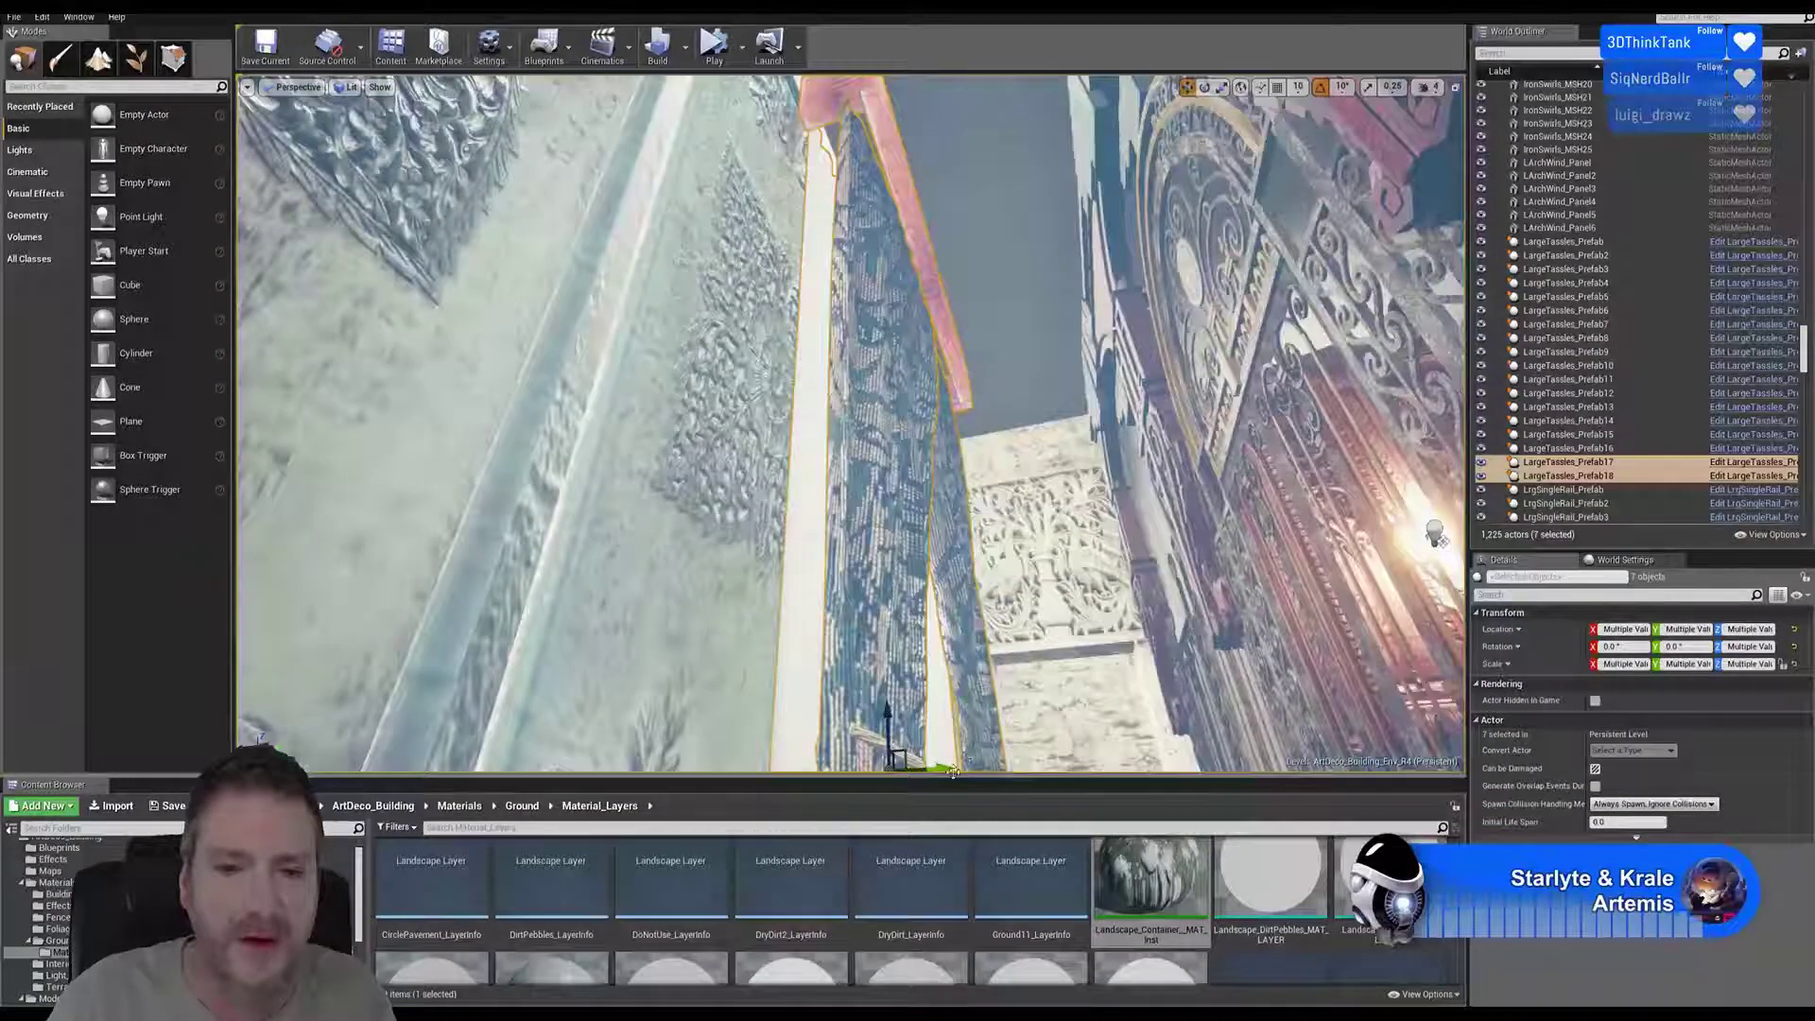
left_click_drag(939, 766, 914, 769)
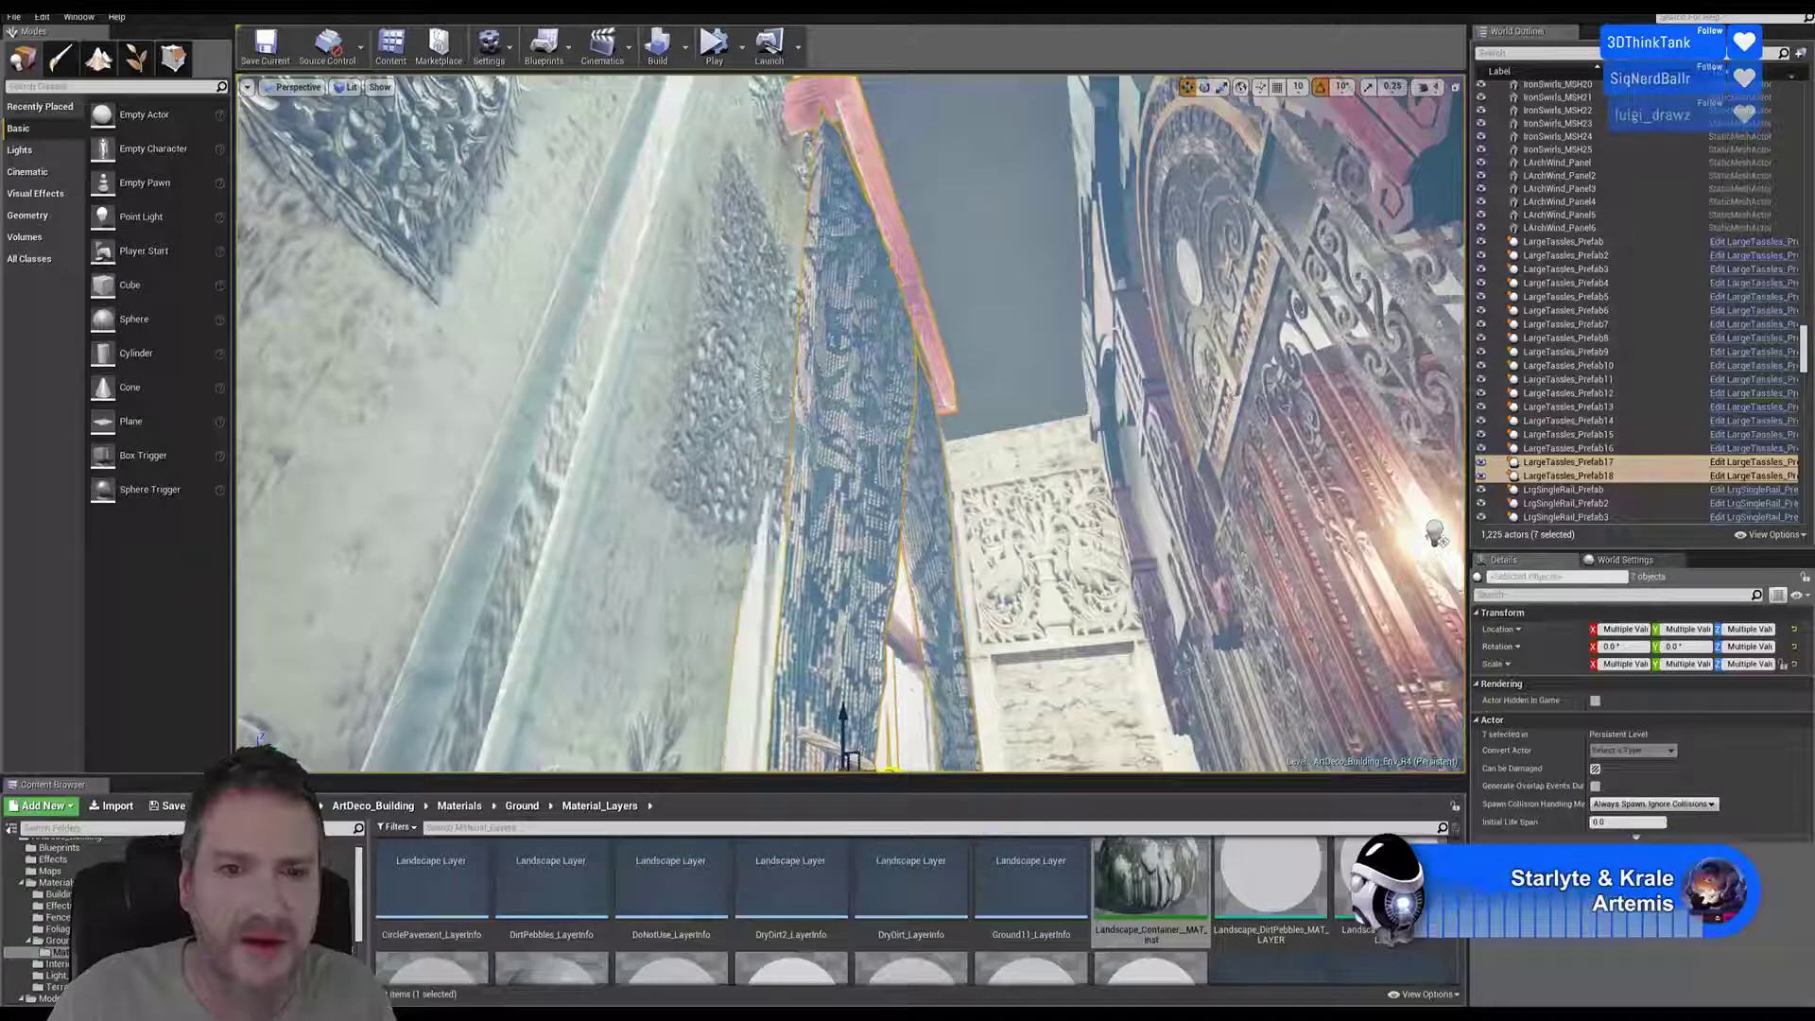
Hide the arched iron gate in front of the duplicated curtains and view them against the panelled wall
right_click_drag(1039, 495, 936, 430)
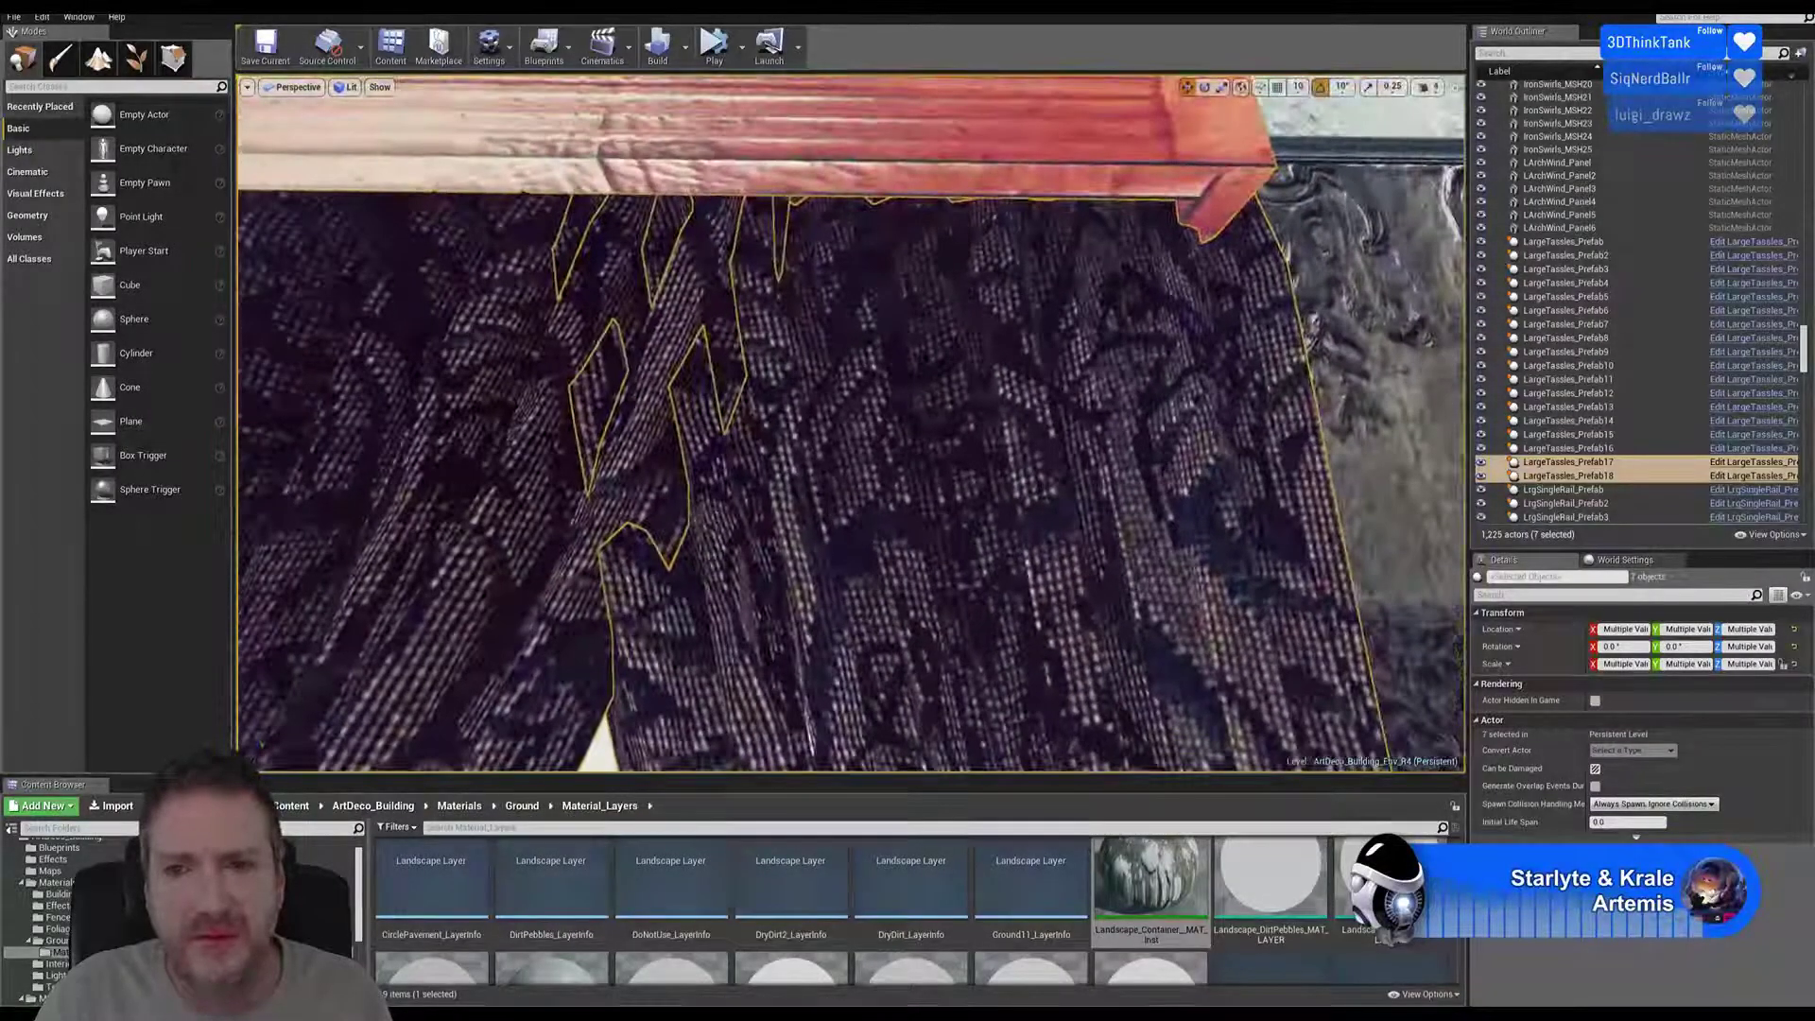
right_click_drag(936, 430, 874, 435)
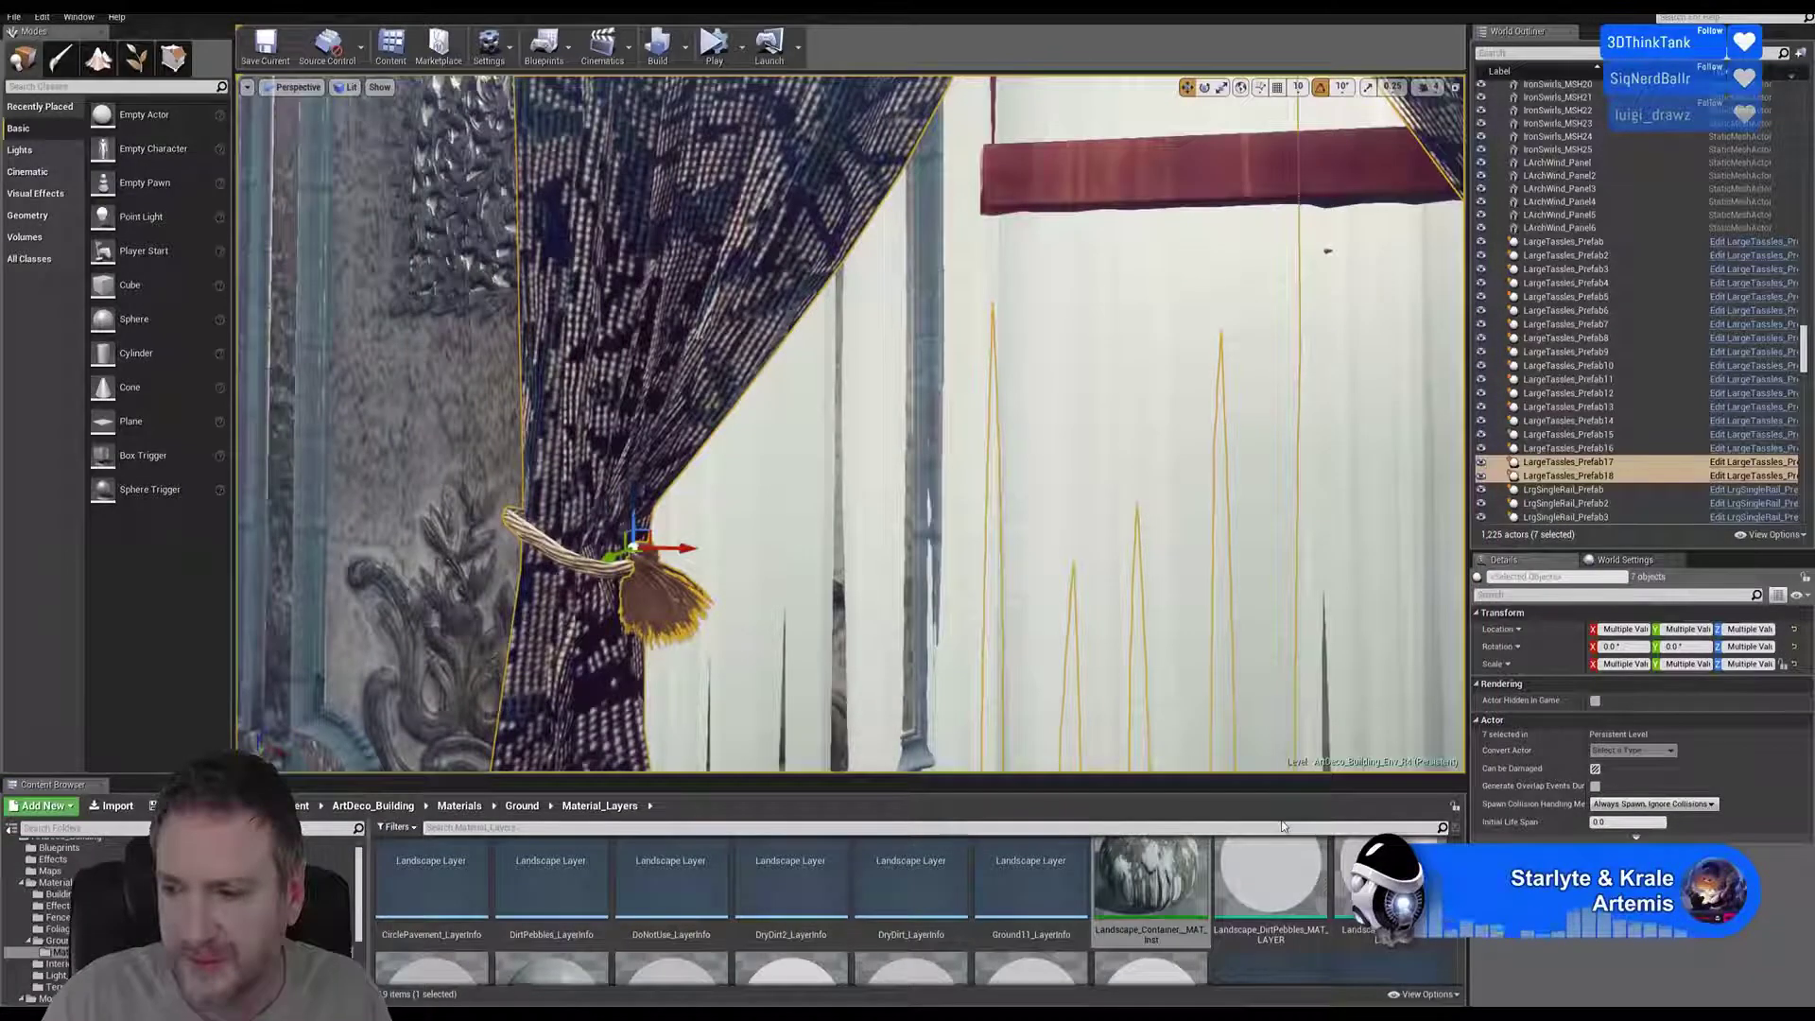
mouse_move(1196, 657)
right_mouse_down()
mouse_move(1229, 638)
mouse_move(1179, 649)
right_mouse_up()
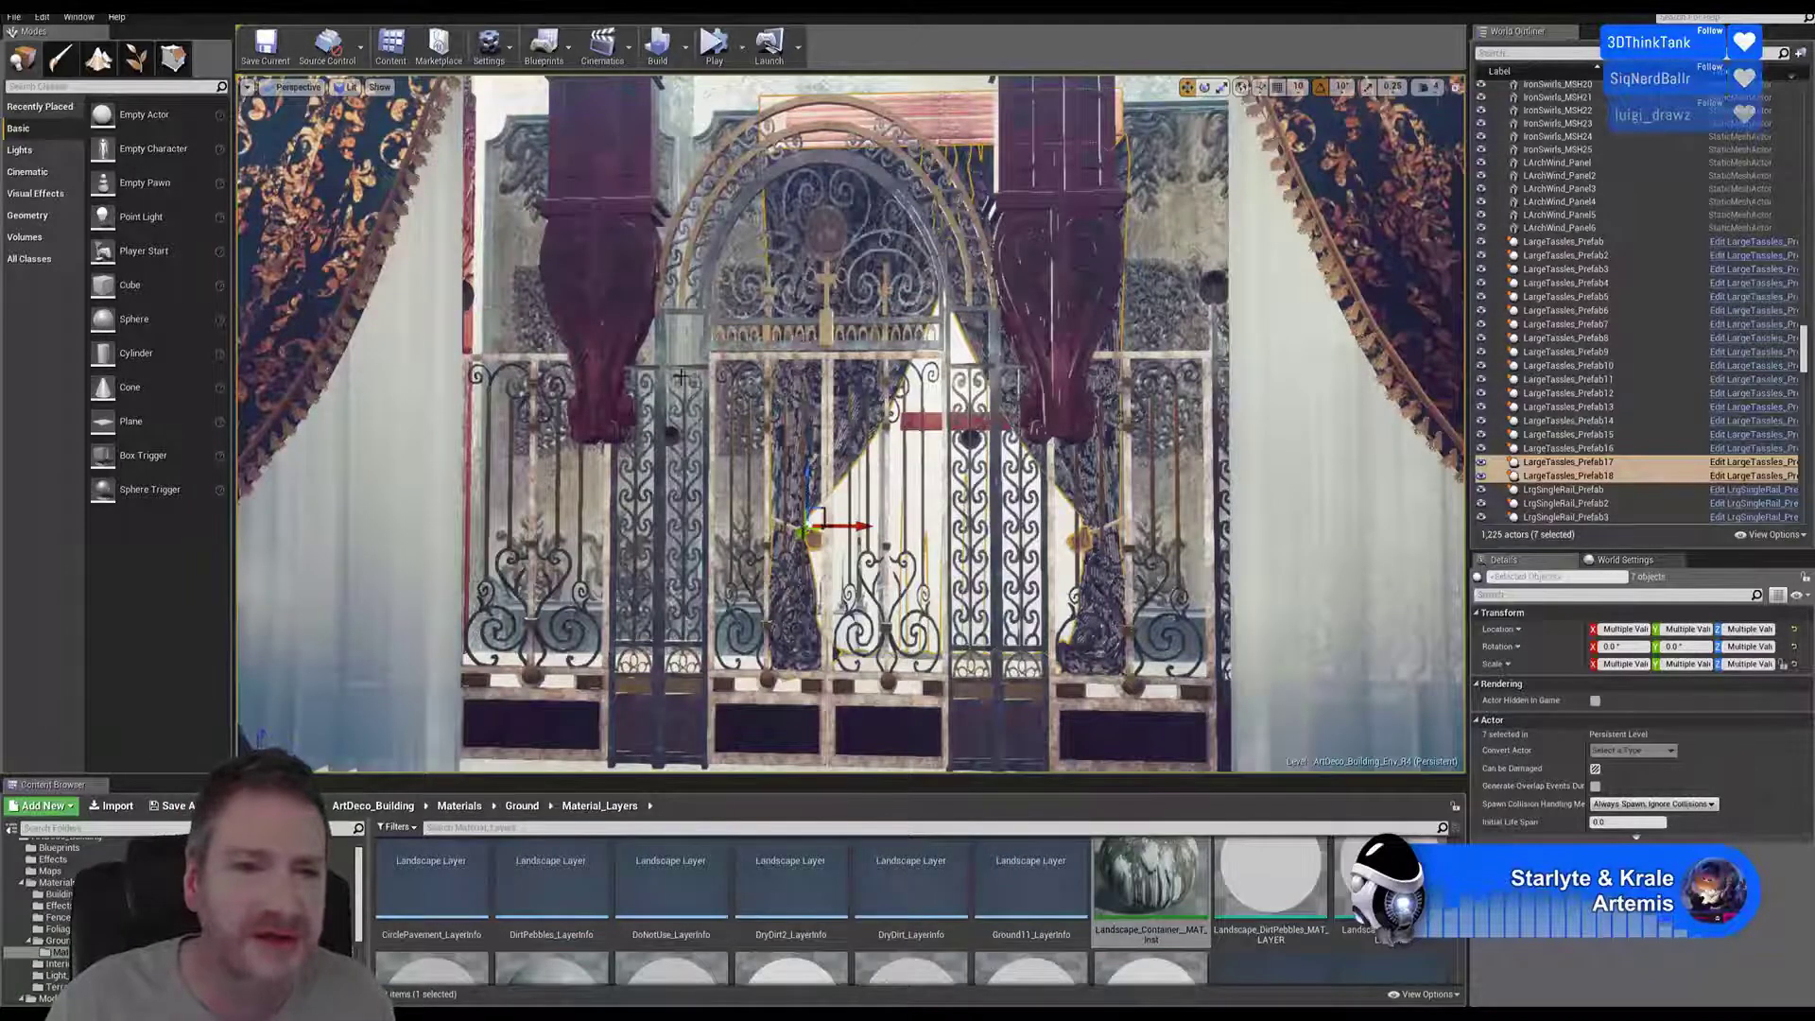
left_click(659, 352)
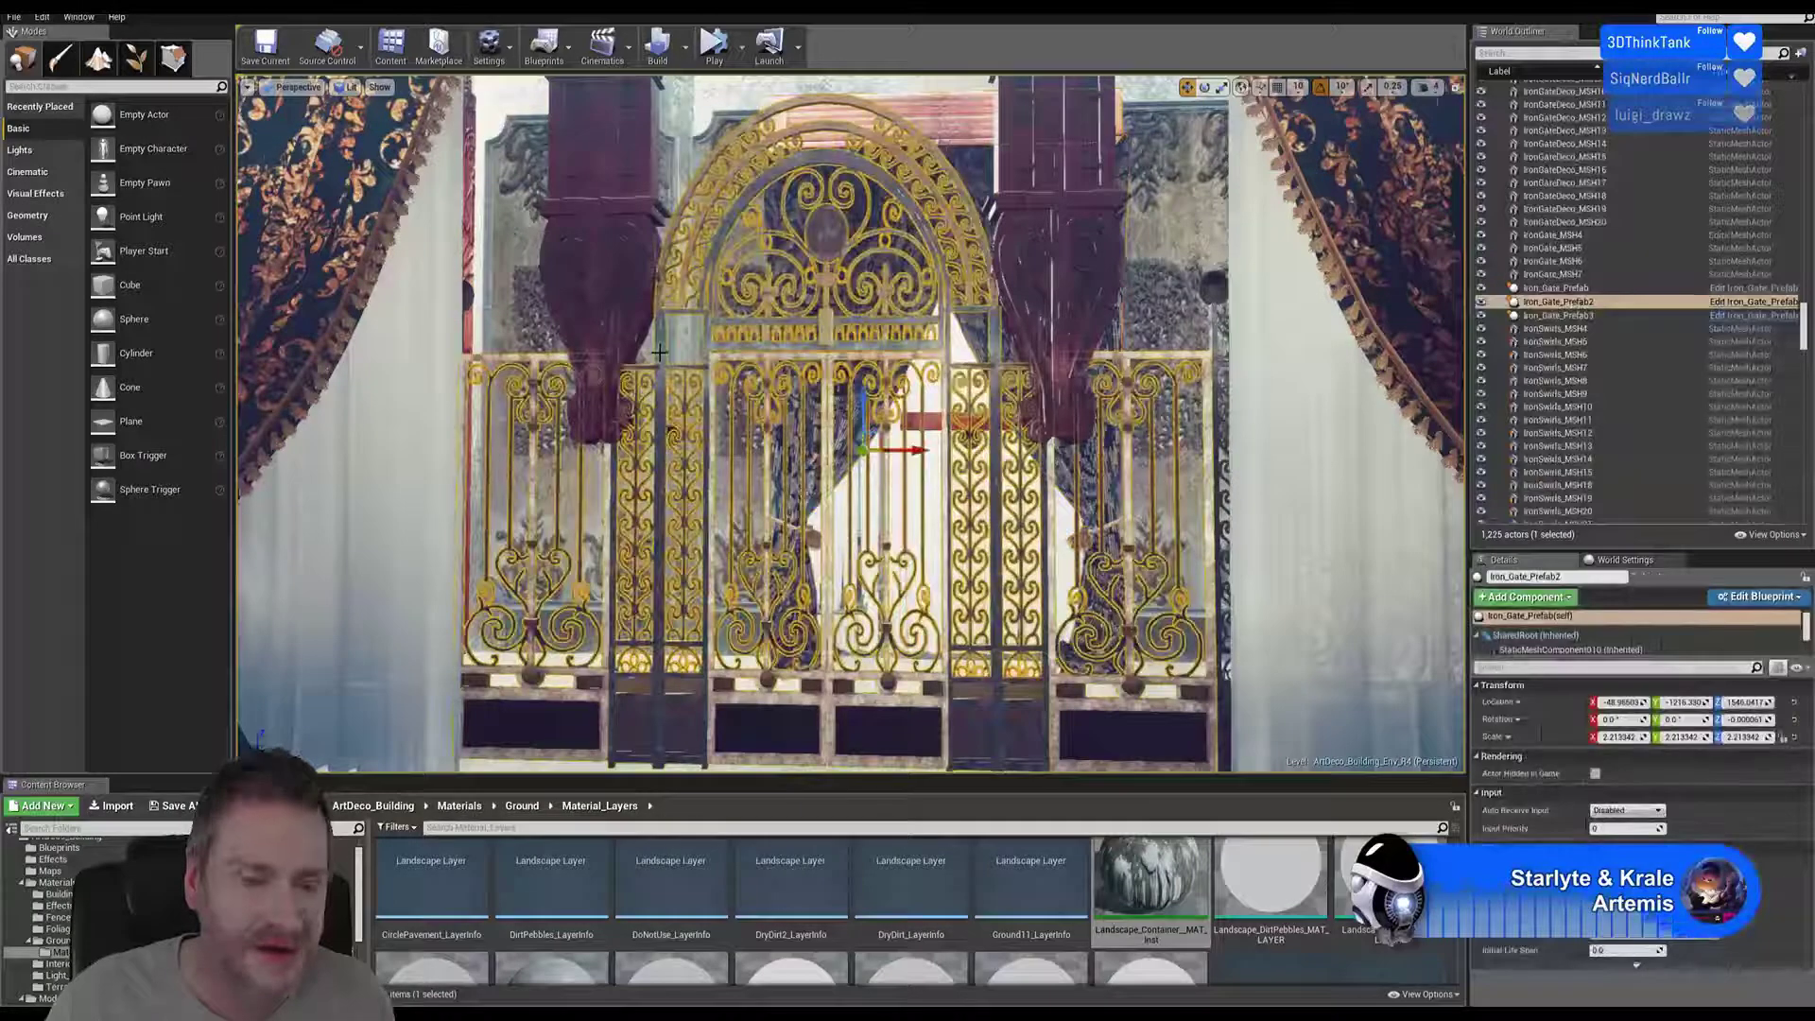
key("h")
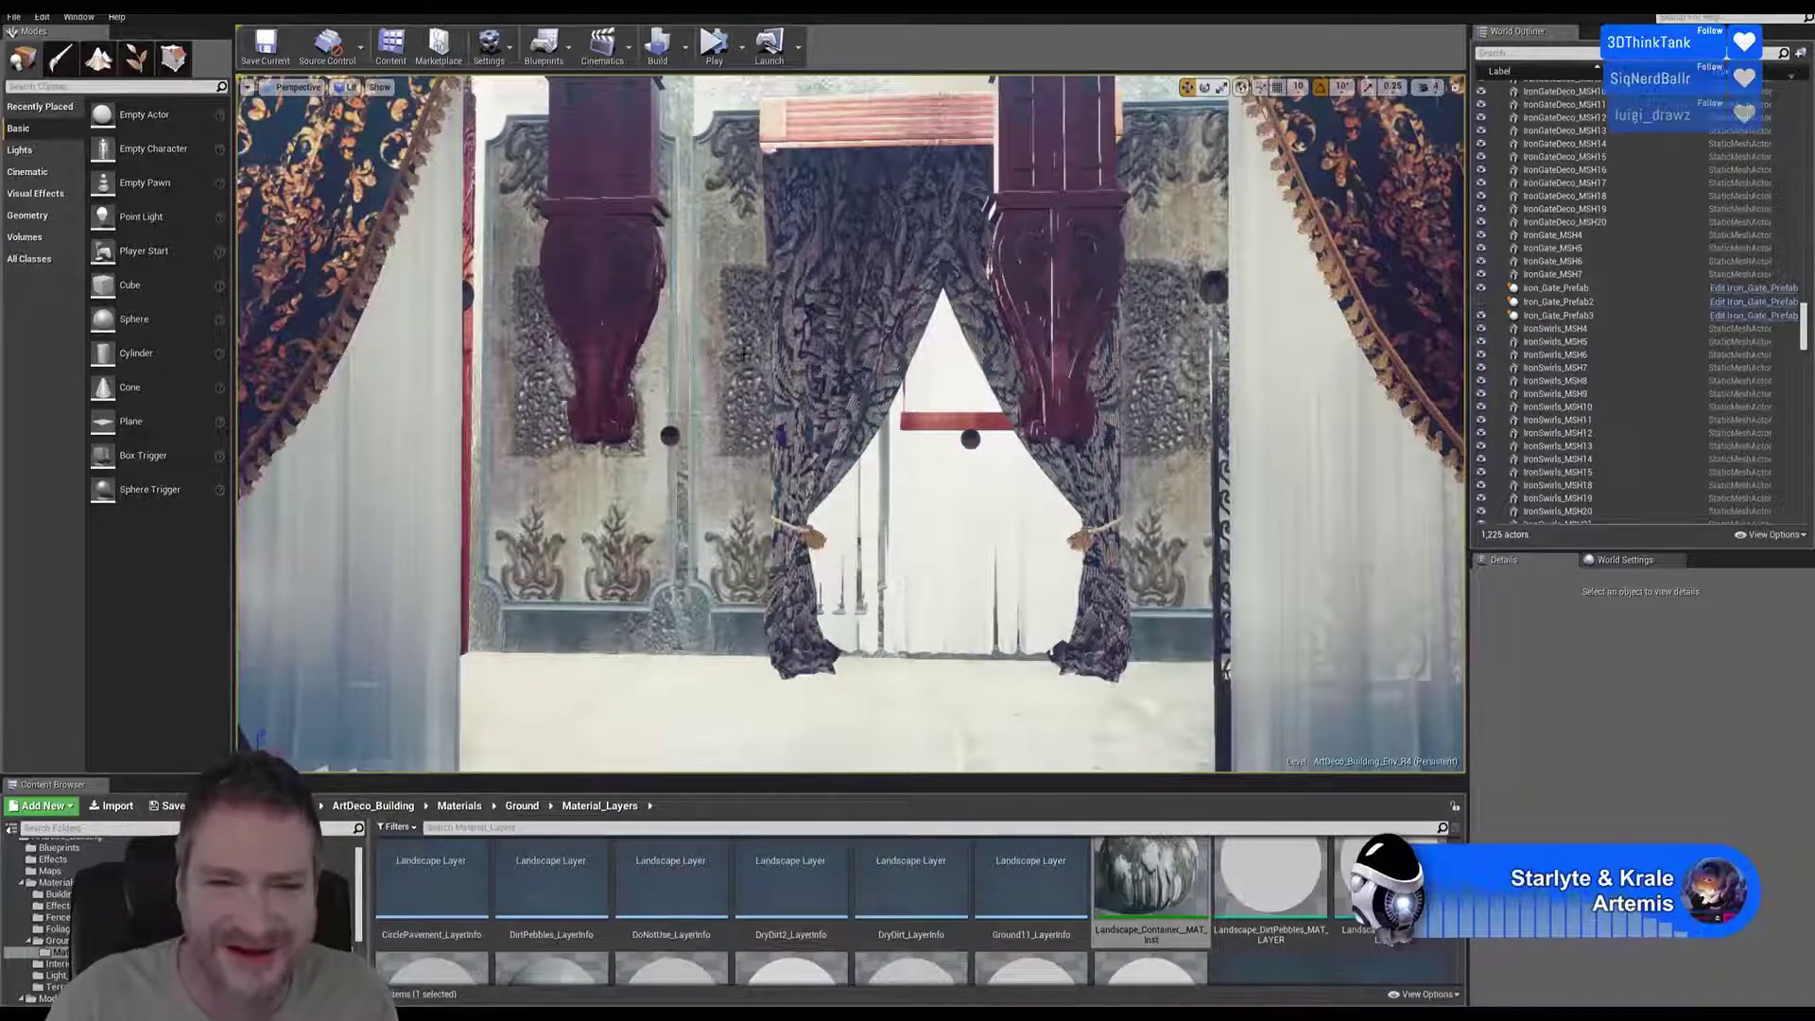
mouse_move(671, 360)
right_mouse_down()
mouse_move(454, 378)
mouse_move(274, 364)
mouse_move(676, 357)
mouse_move(652, 368)
right_mouse_up()
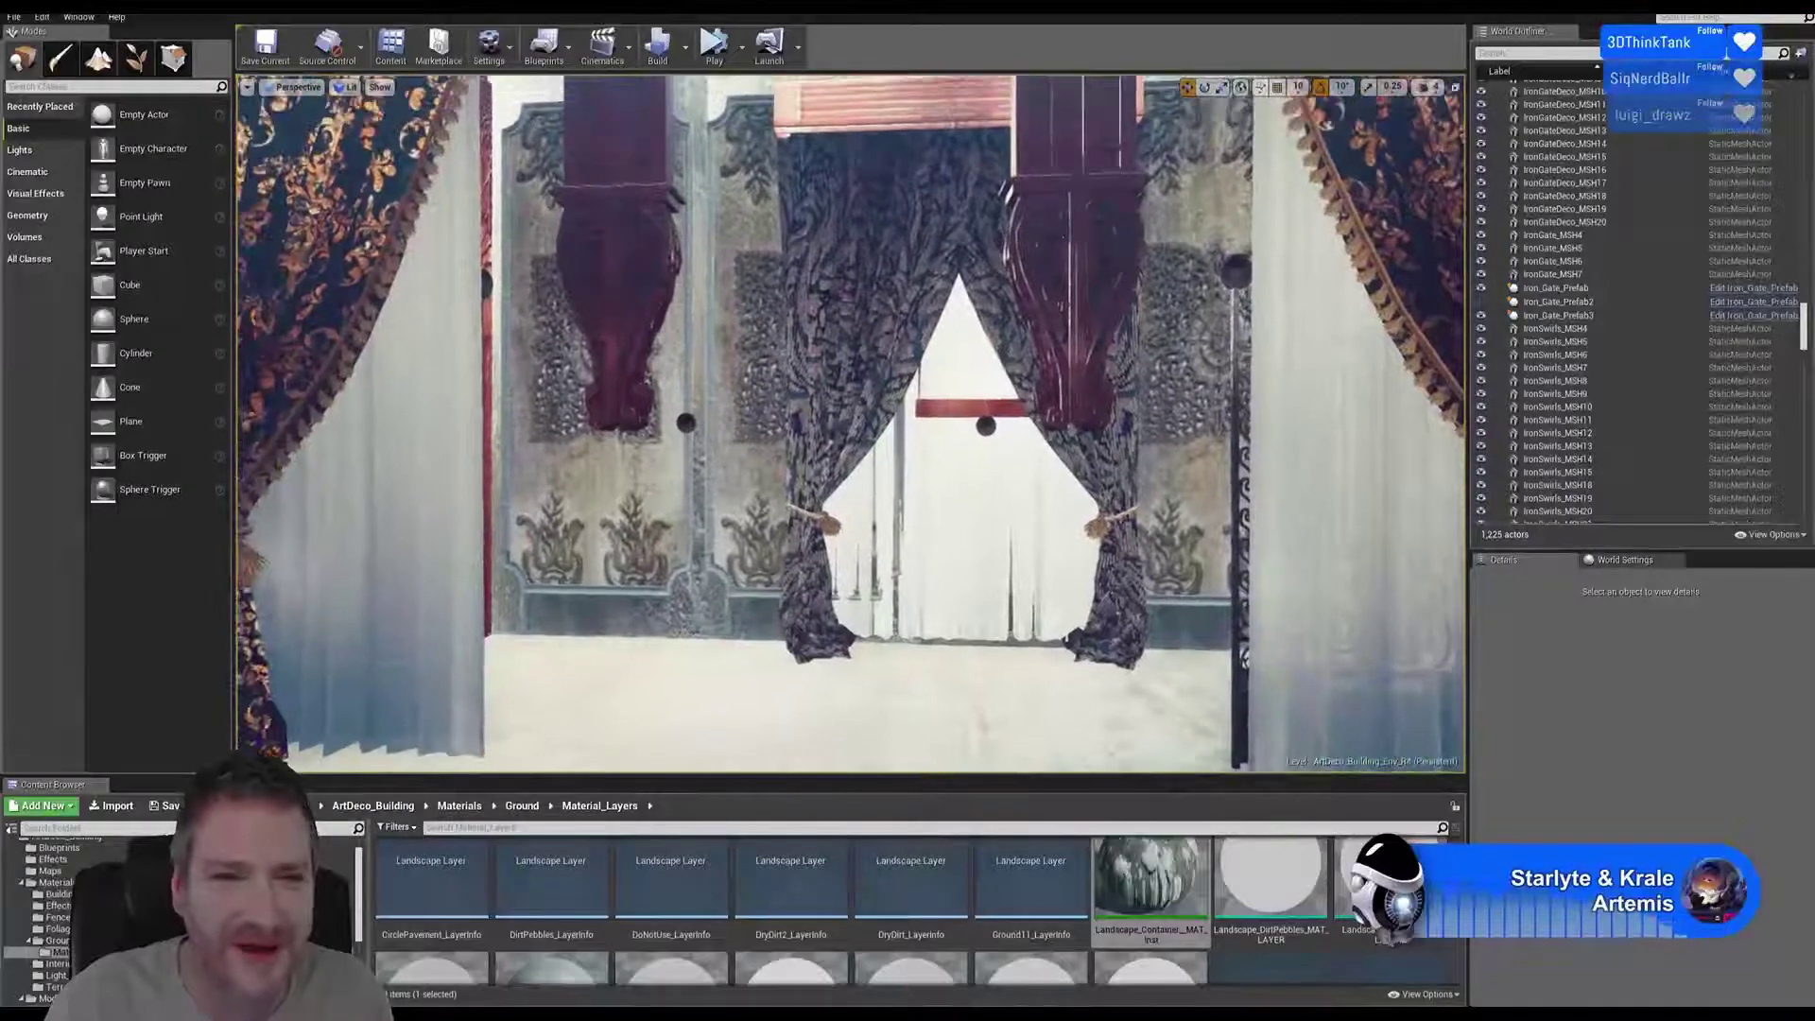
scroll(945, 483, "up", 6)
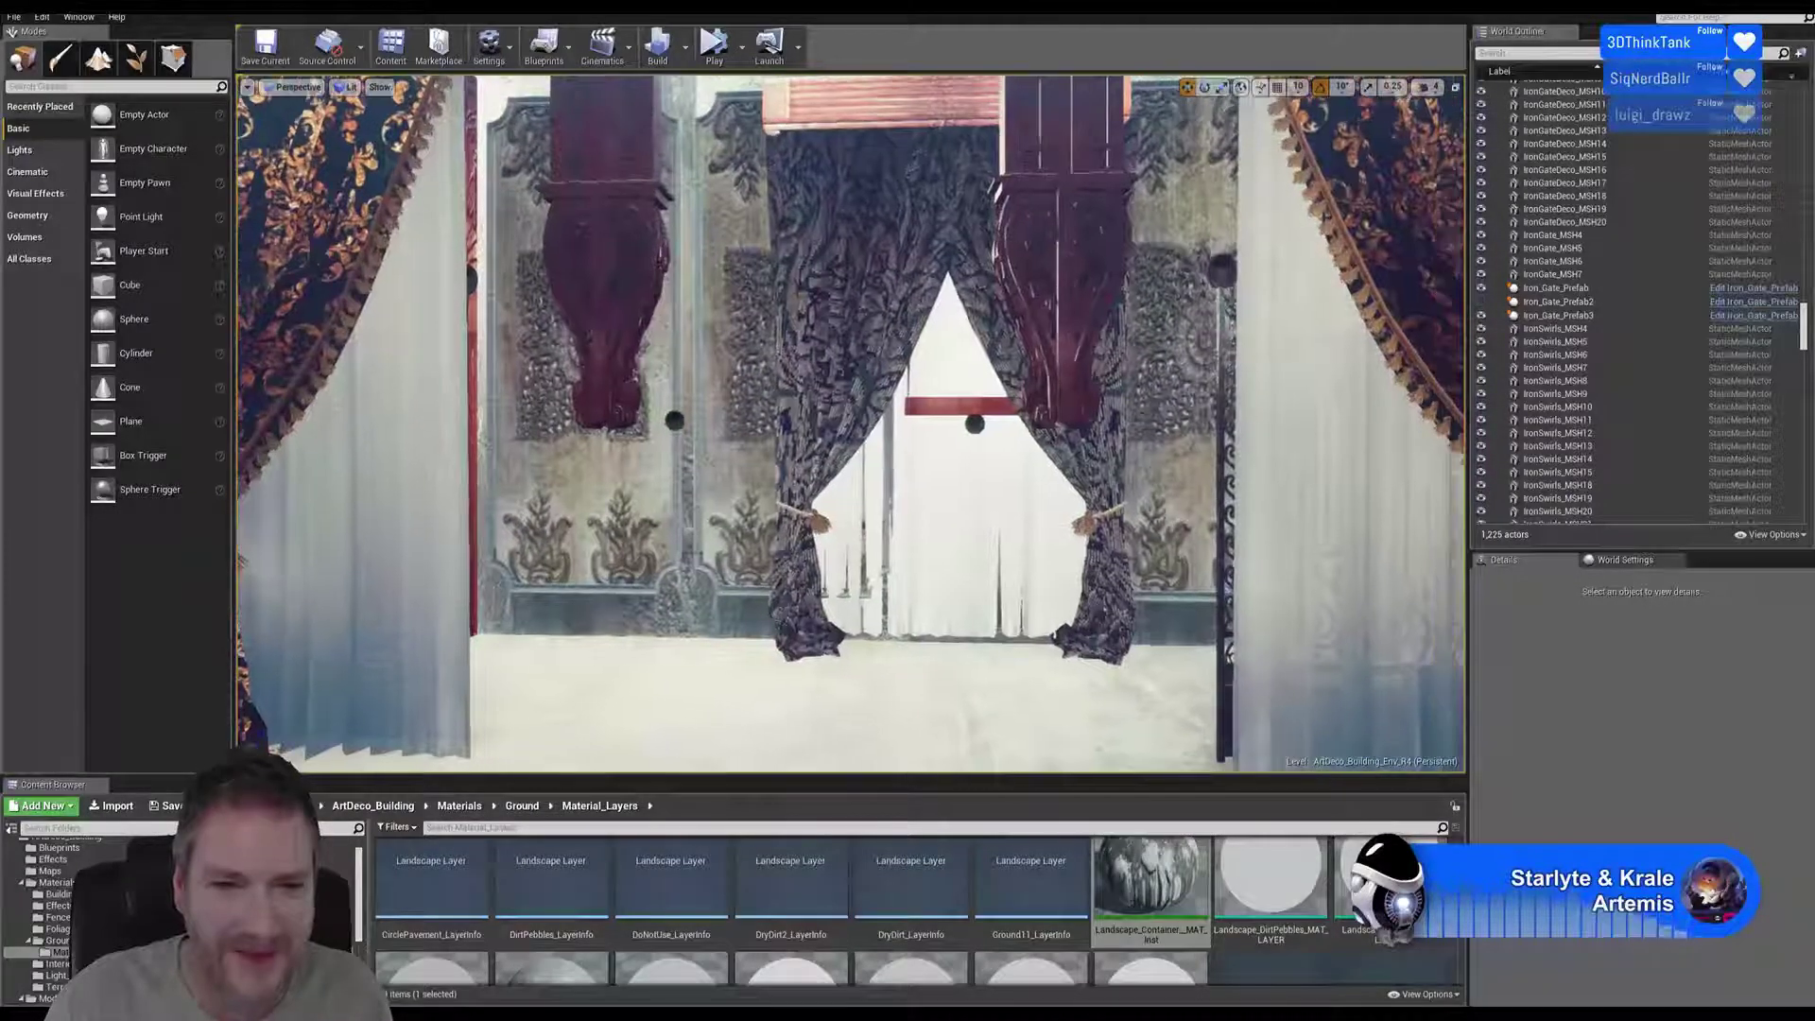
Toggle the arched iron gate's visibility to compare the duplicated curtains with and without it, leaving the gate hidden
key("w")
right_click_drag(945, 483, 1015, 501)
key("s")
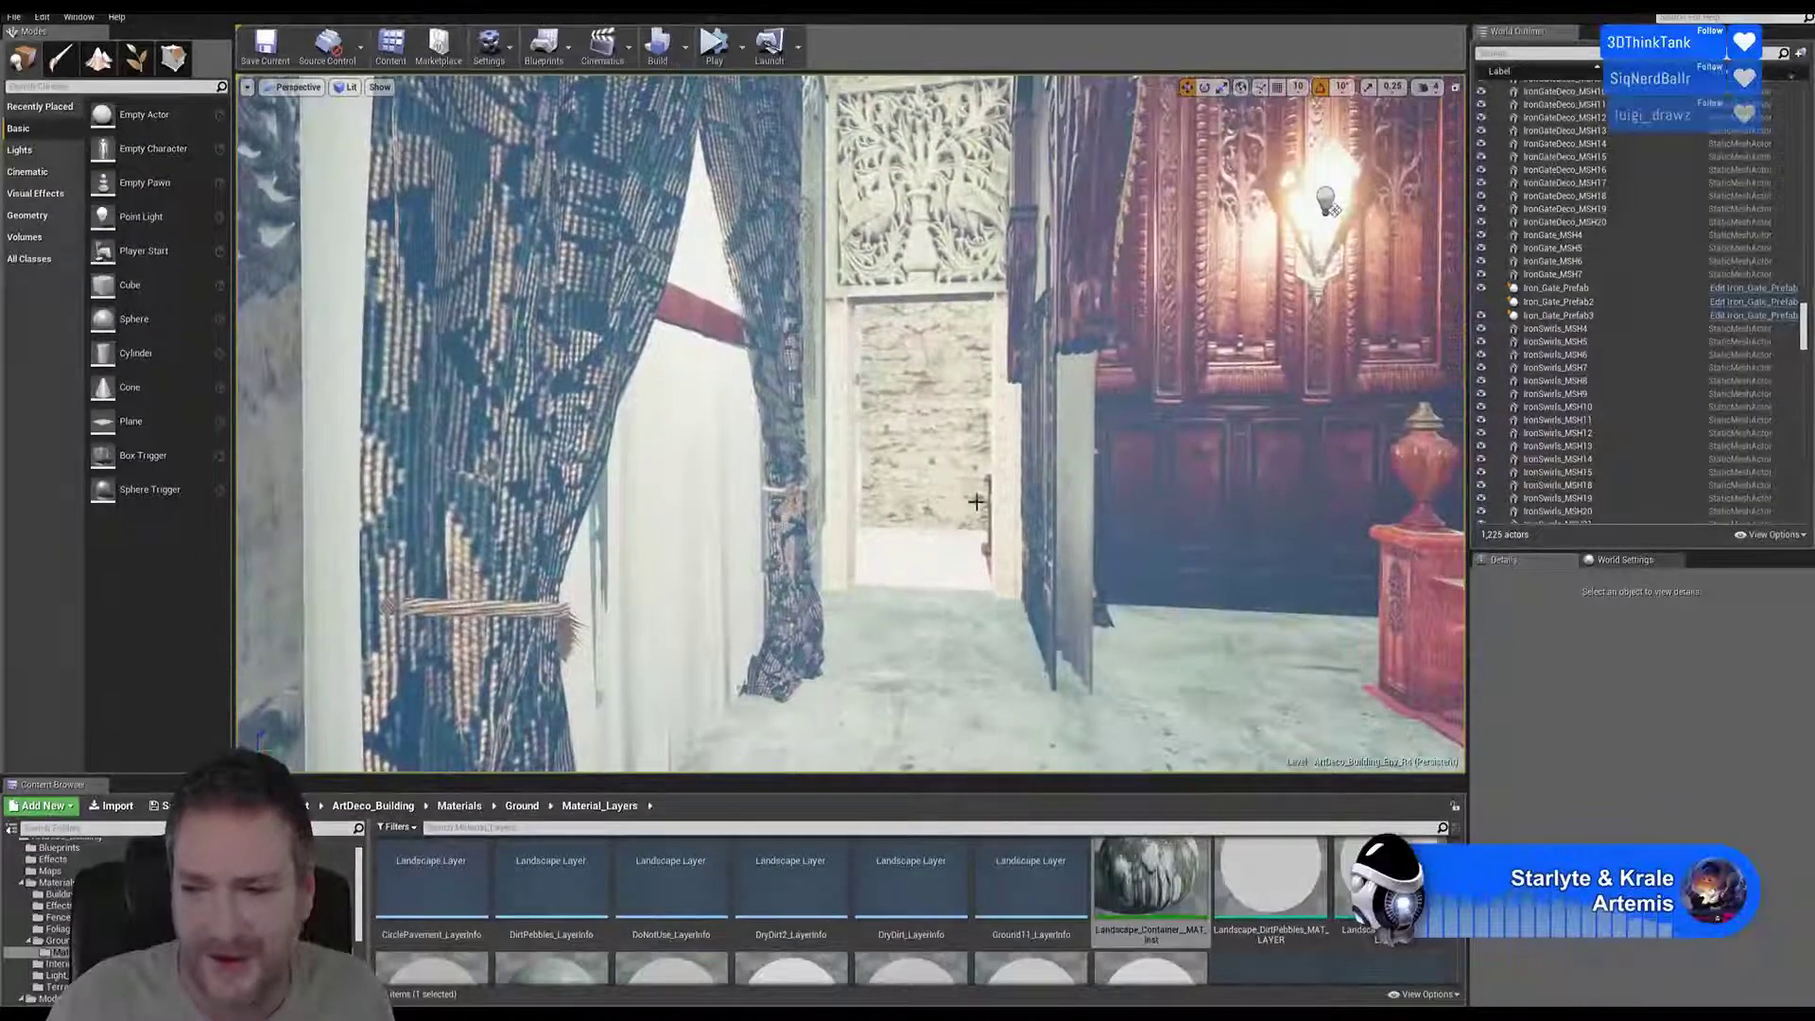
right_click_drag(1331, 207, 904, 597)
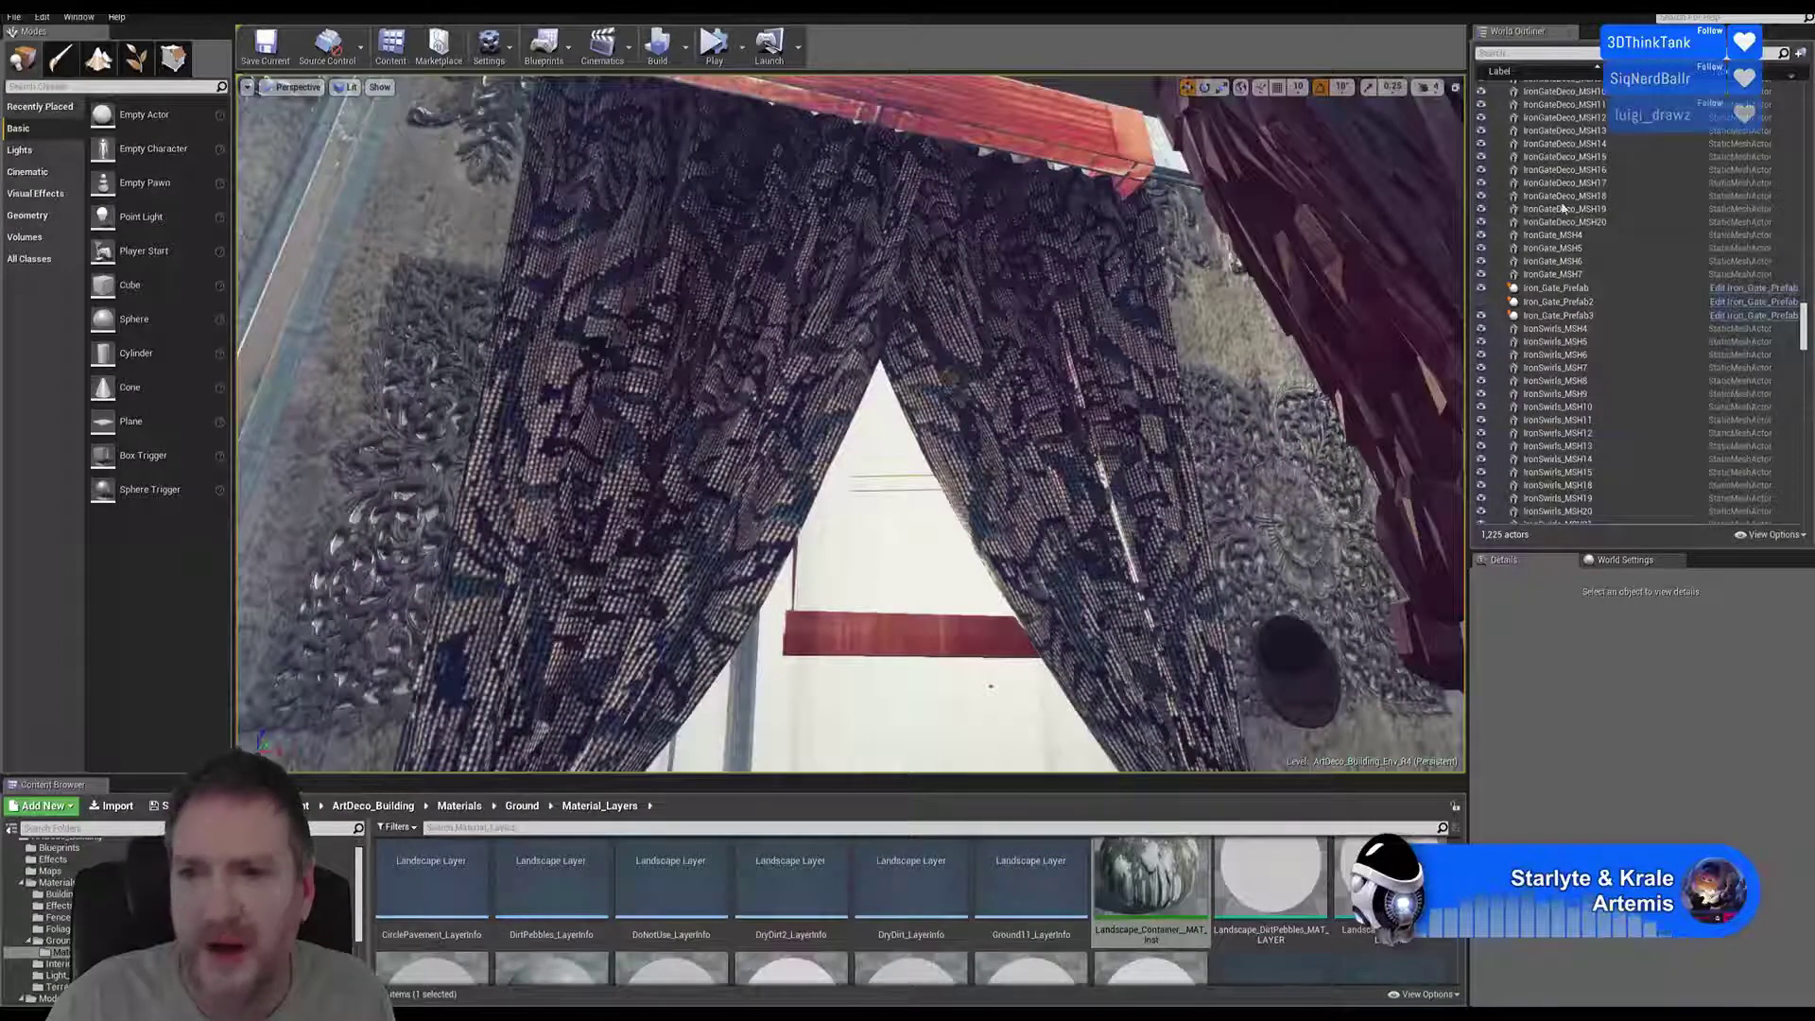
left_click(1480, 304)
left_click(1480, 303)
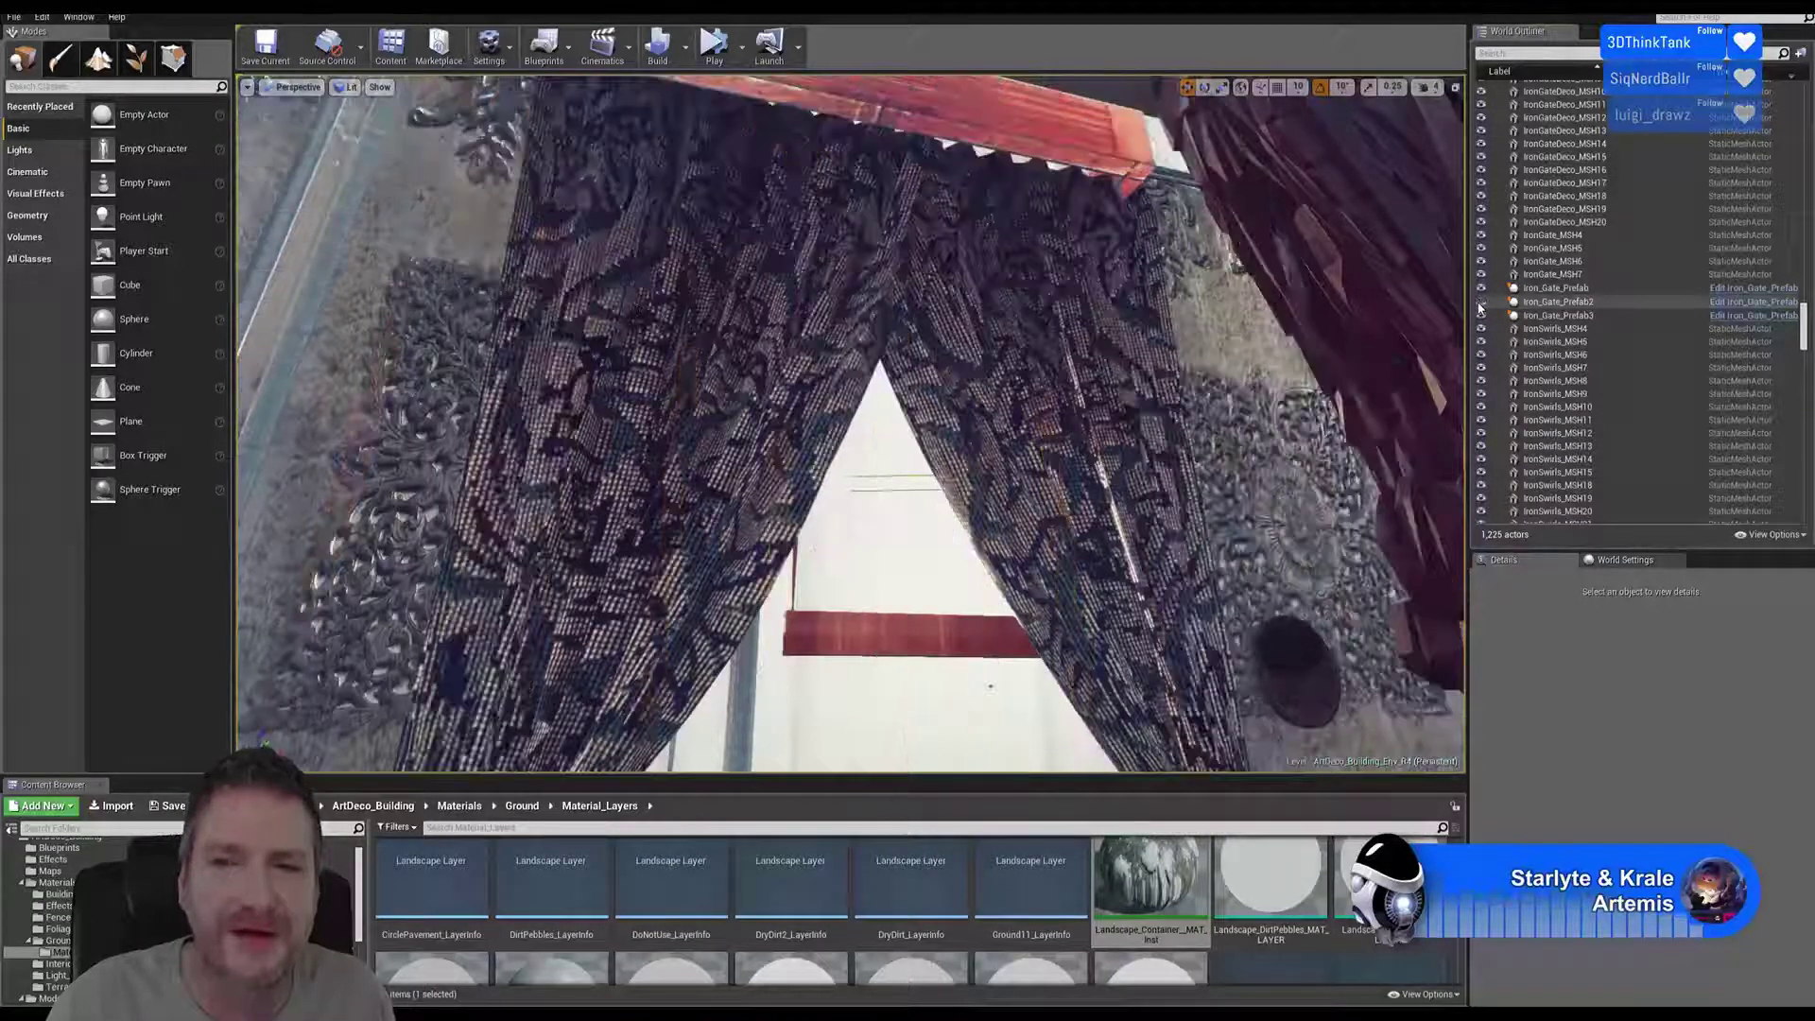
left_click(1480, 304)
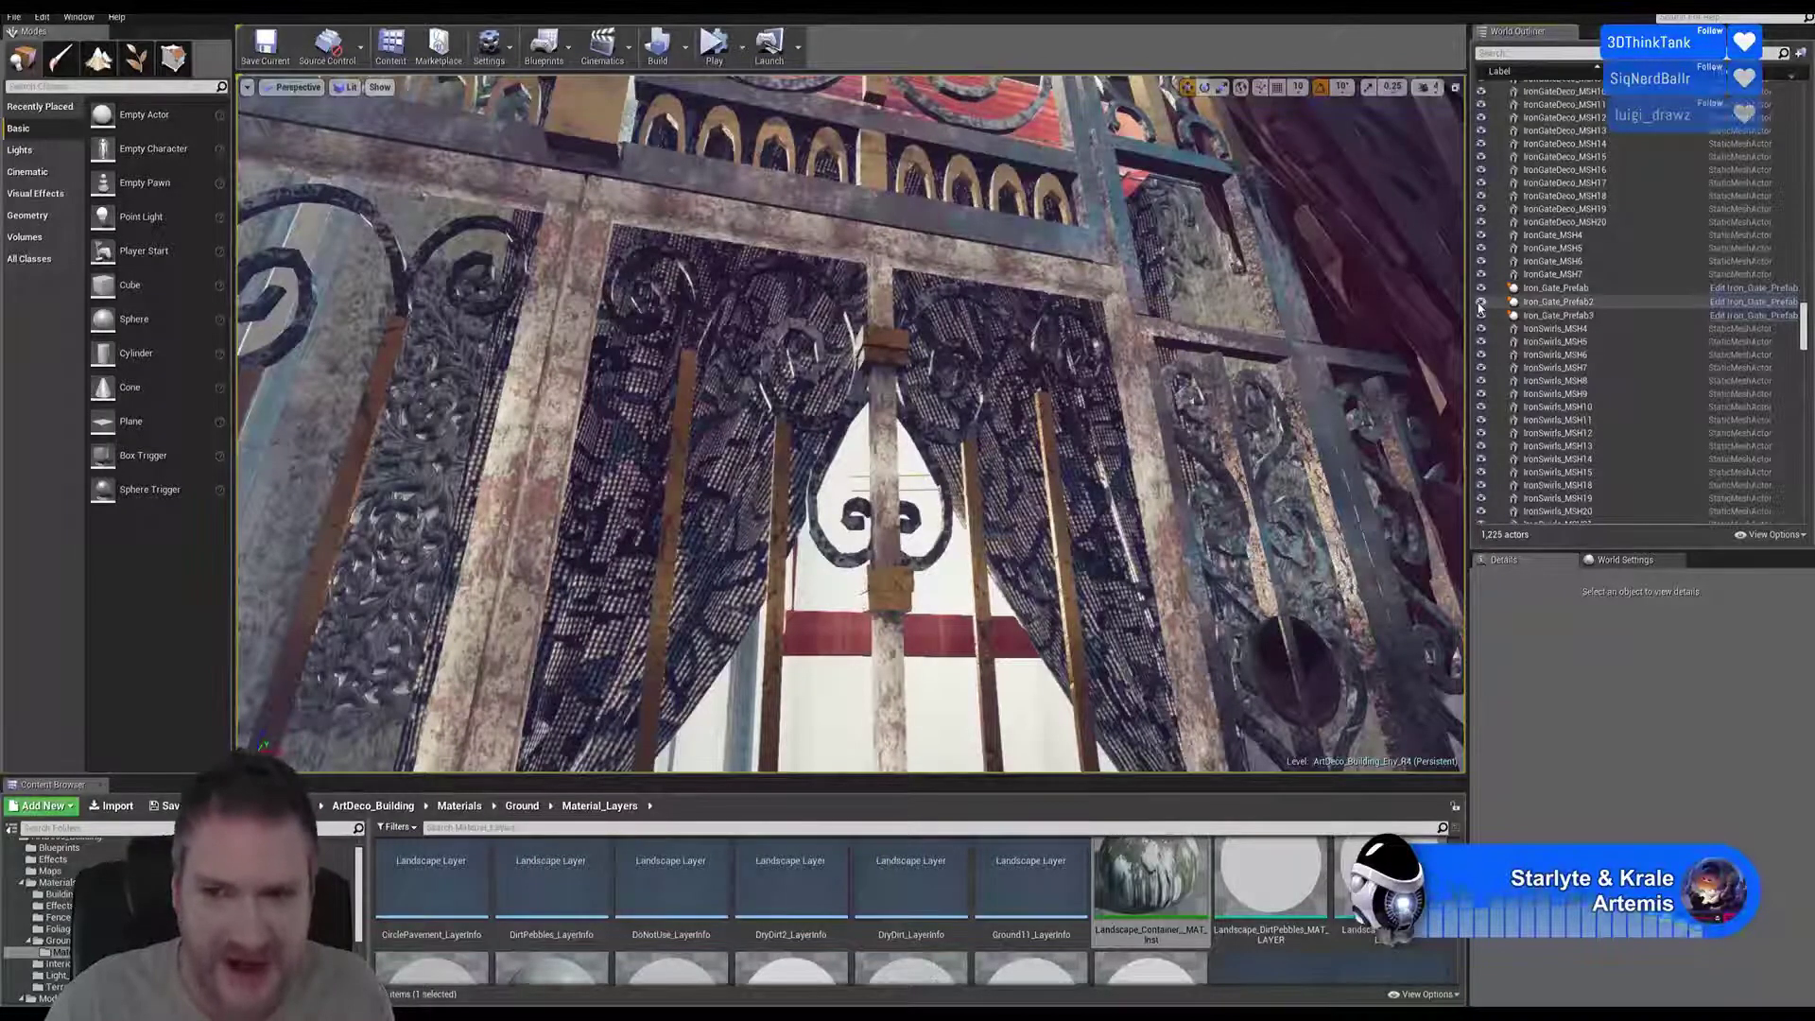
left_click(1480, 303)
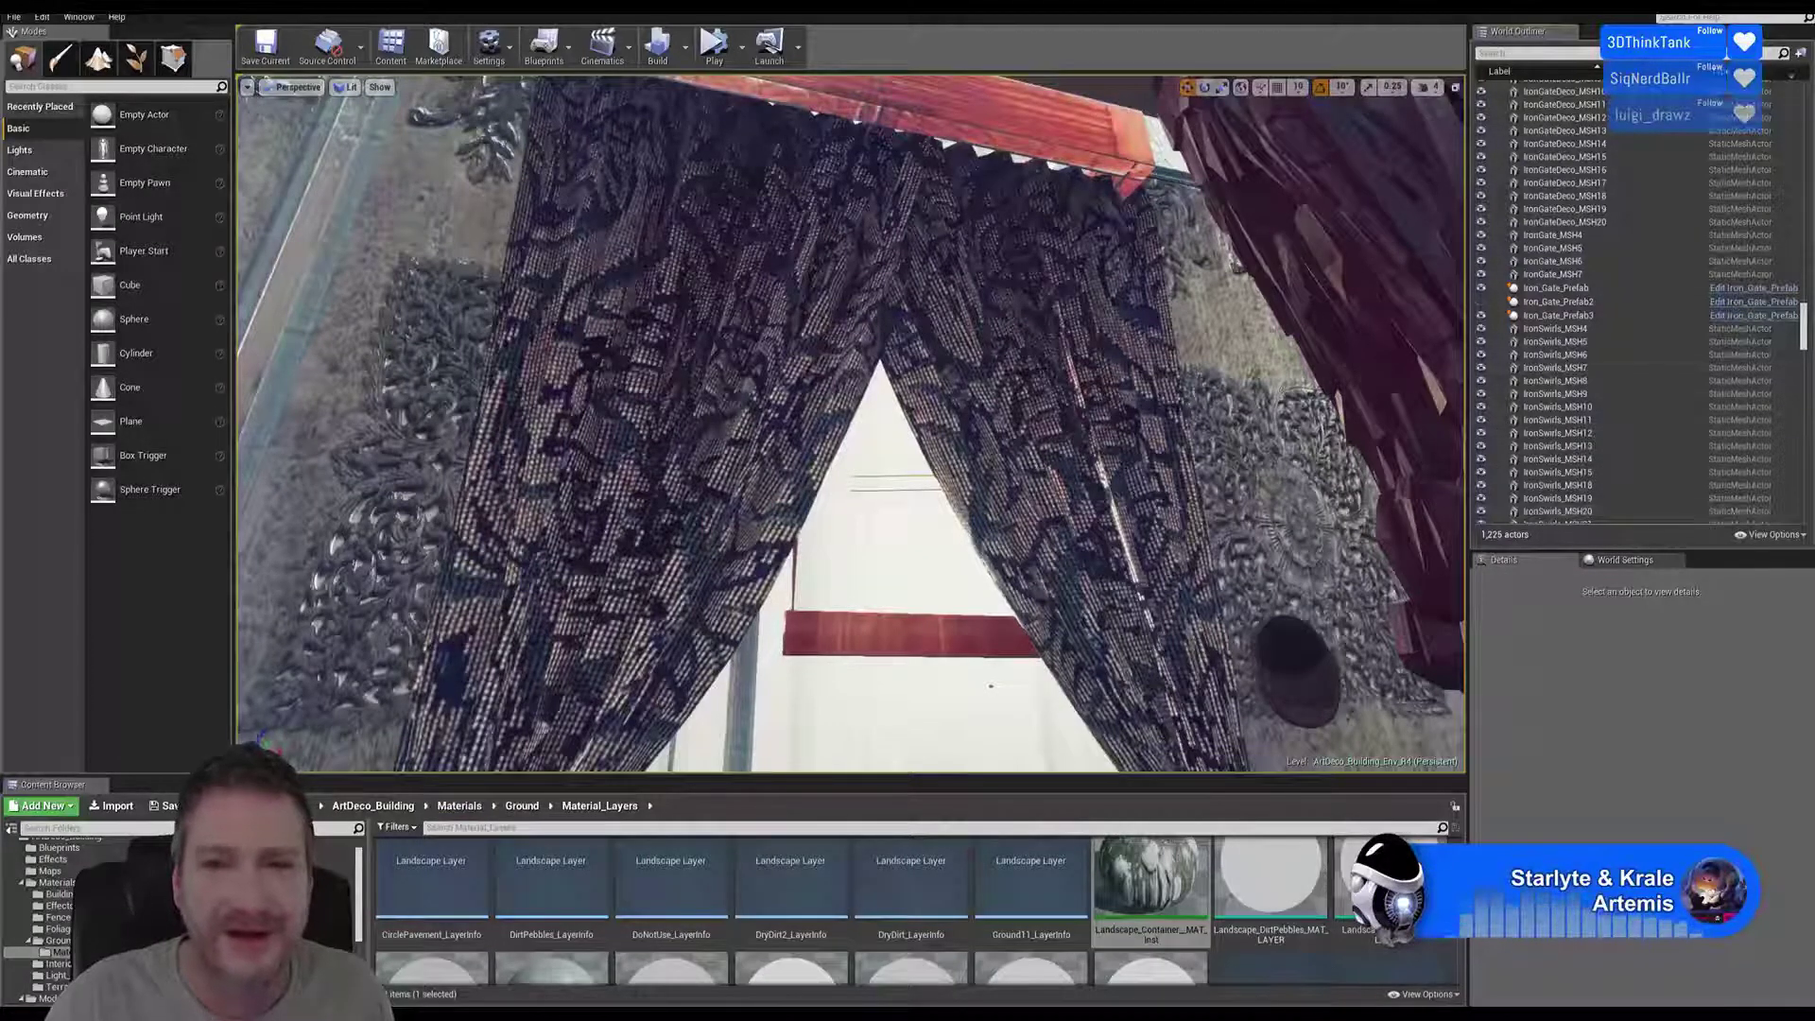
Examine the duplicated curtain set from near and far against the panelled wall, carved brackets and fluted wooden column
right_click_drag(851, 426, 752, 376)
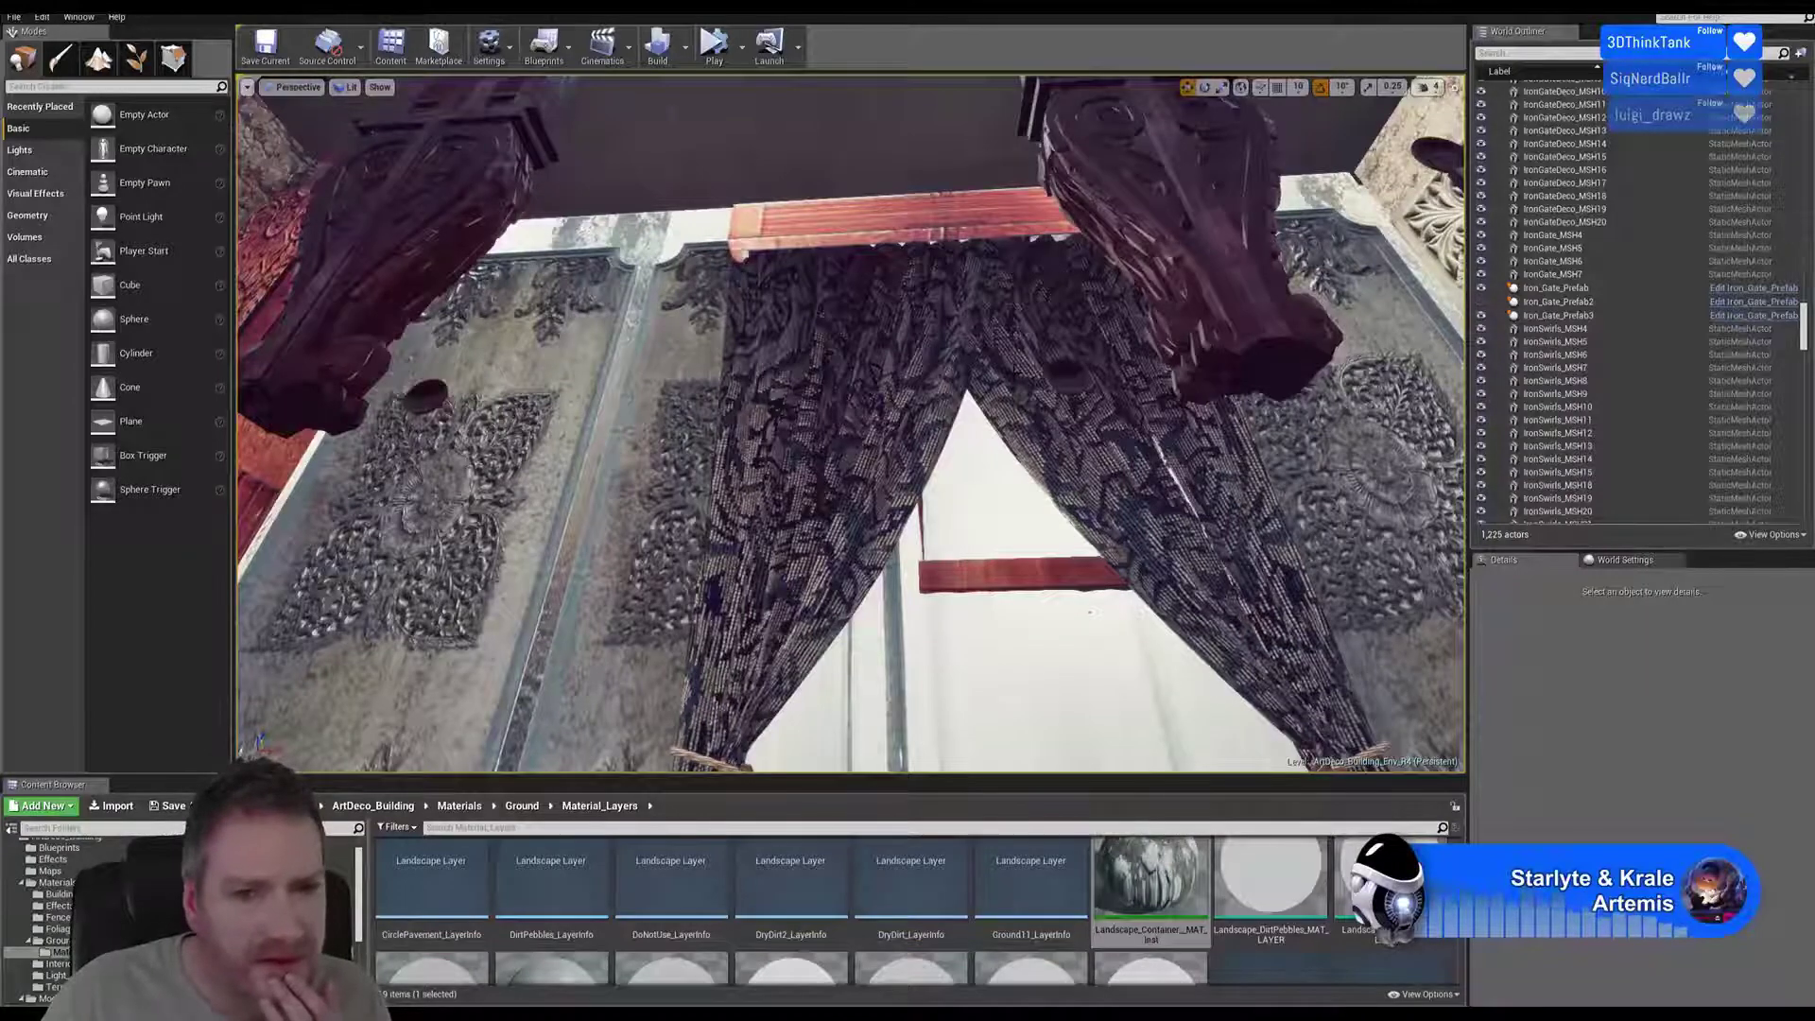
mouse_move(753, 376)
right_mouse_down()
mouse_move(767, 398)
mouse_move(752, 375)
mouse_move(742, 388)
right_mouse_up()
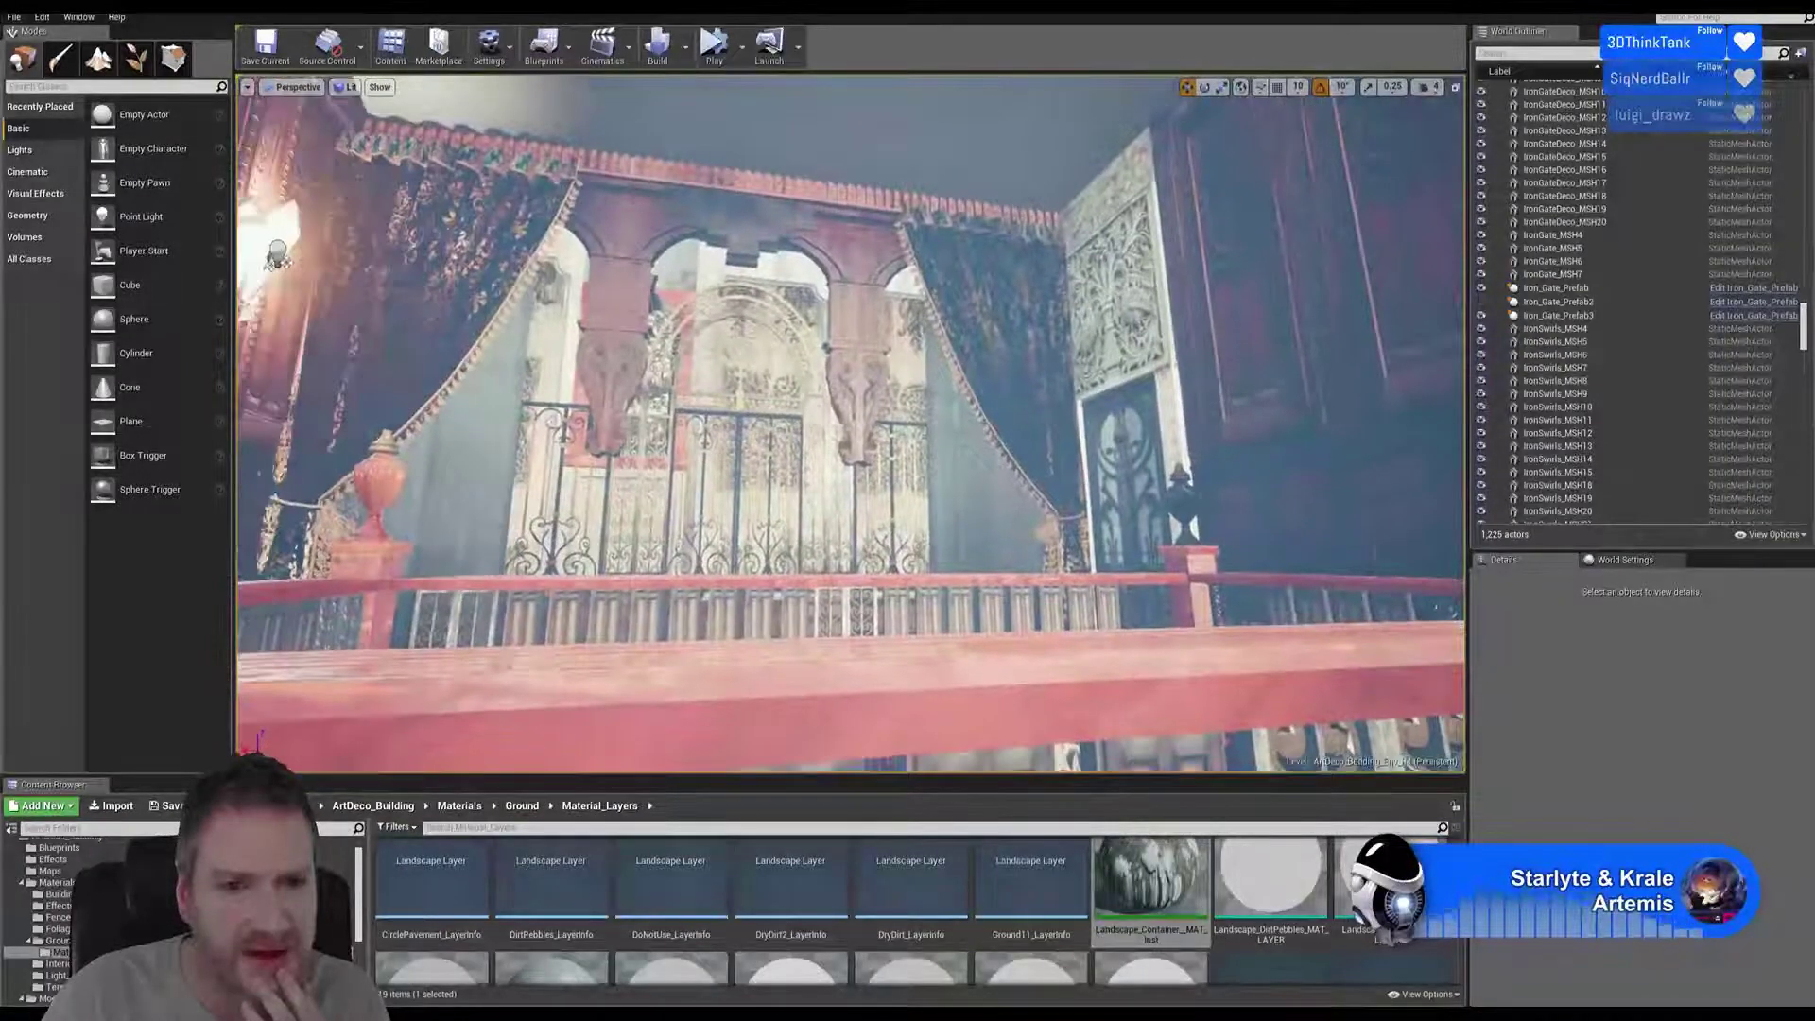
right_click_drag(742, 387, 773, 380)
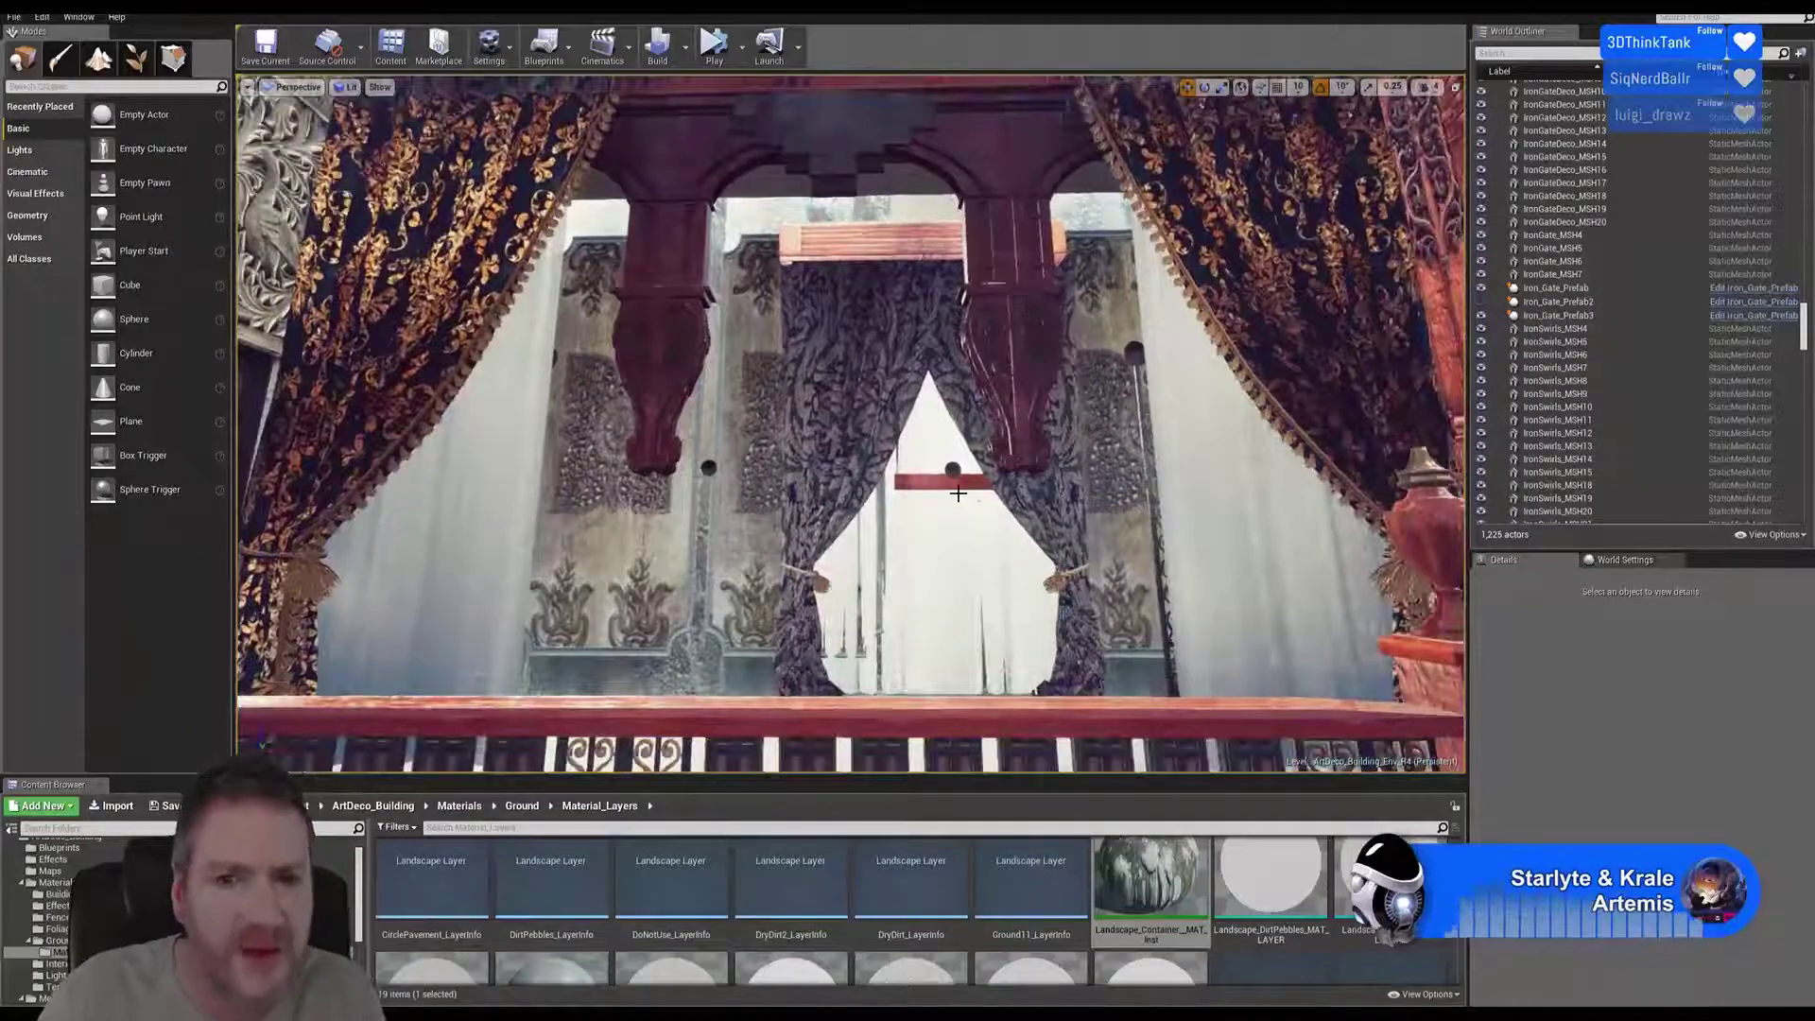
right_click_drag(957, 492, 955, 490)
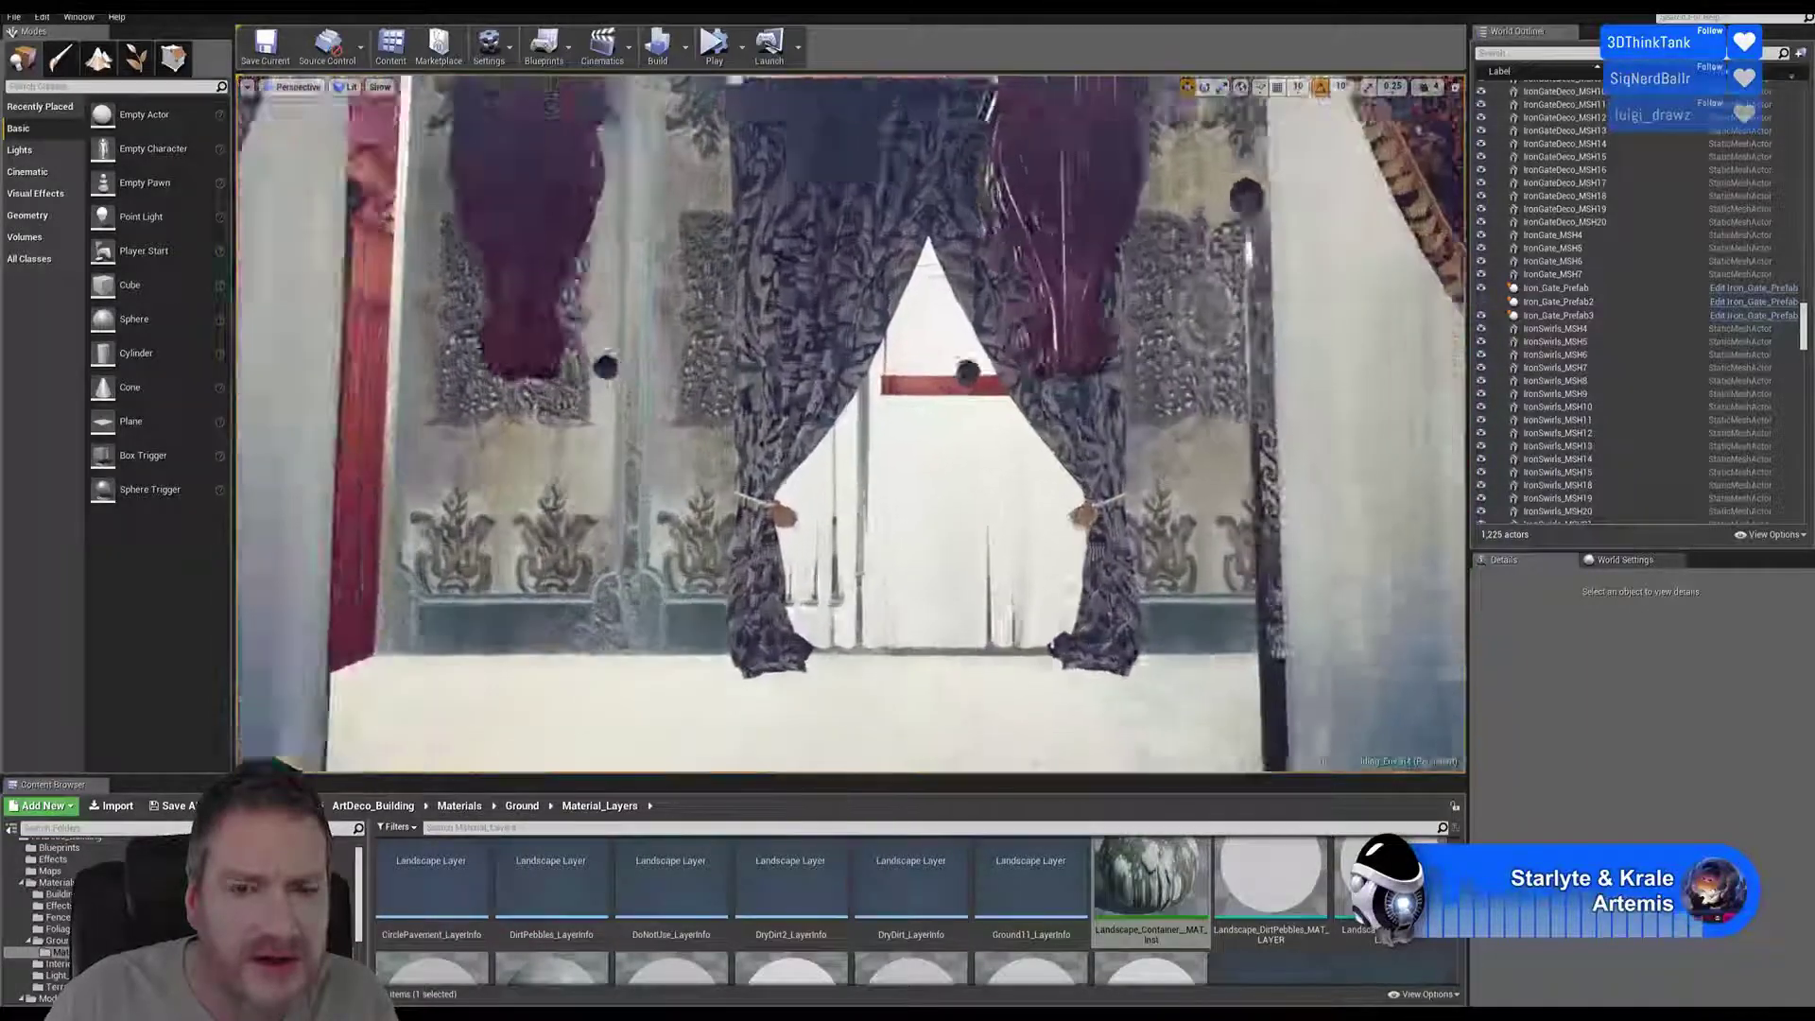
right_click_drag(954, 490, 954, 489)
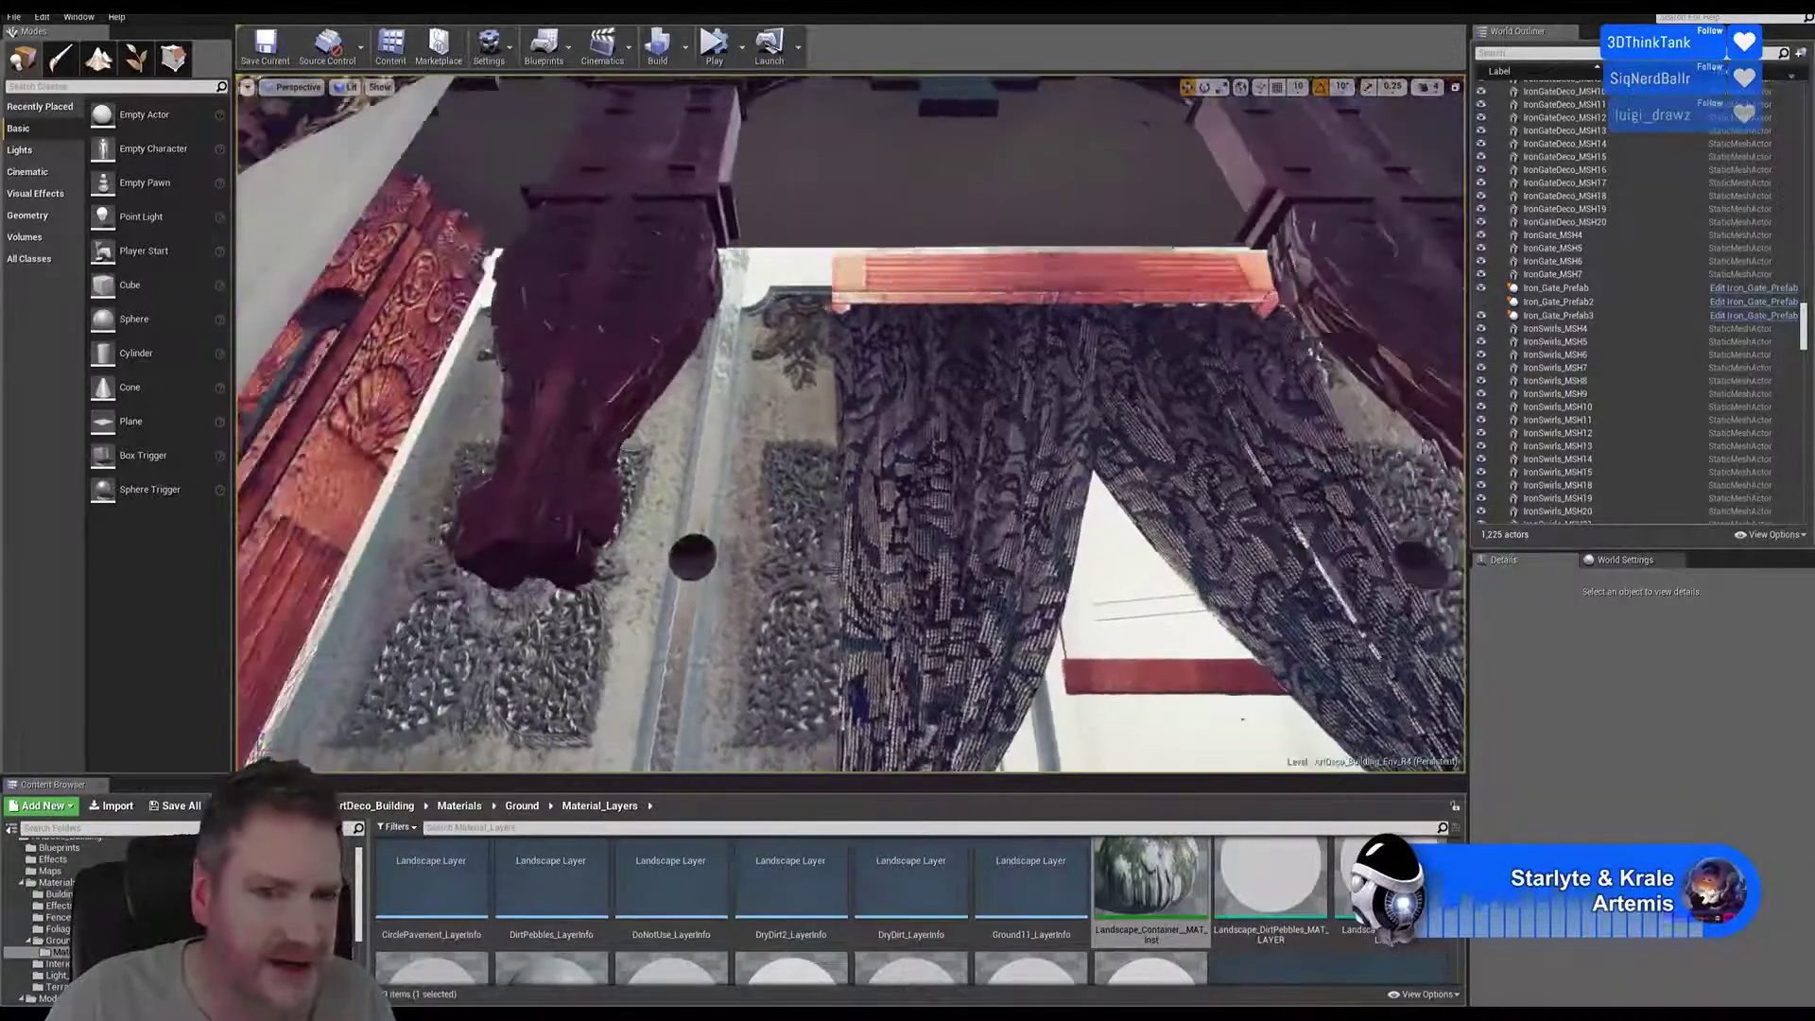
right_click_drag(954, 490, 955, 490)
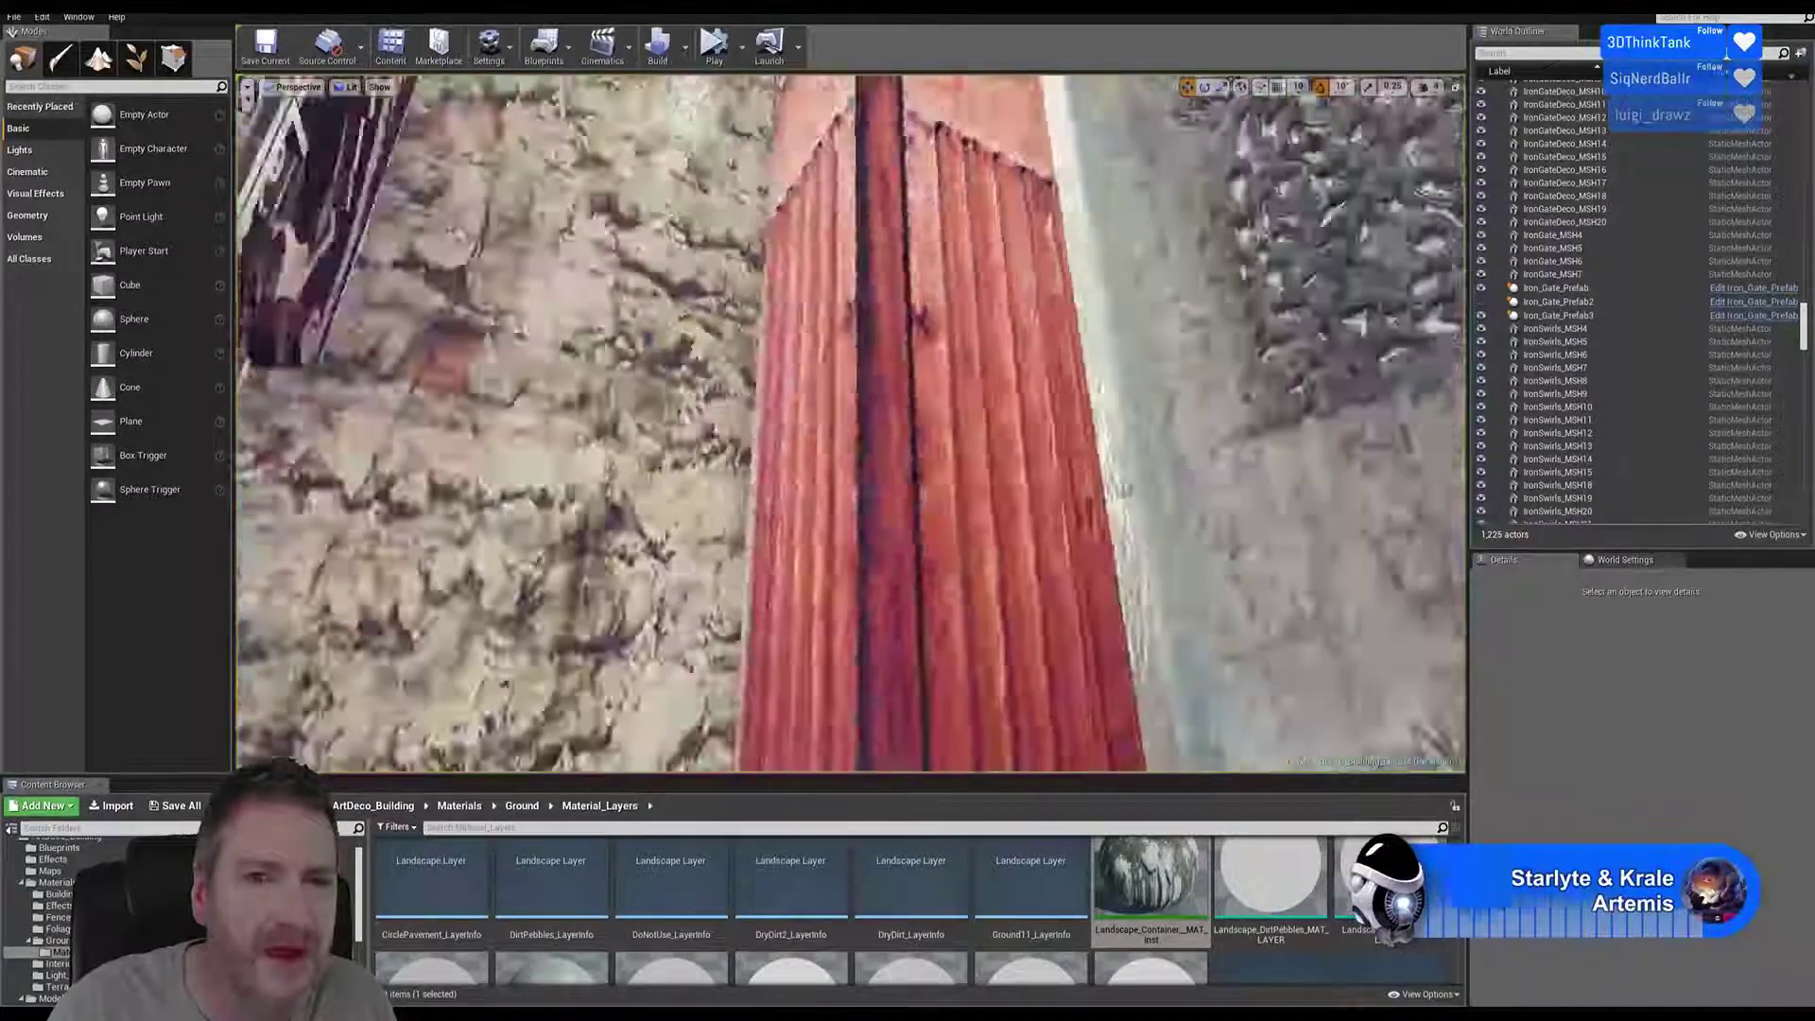
right_click_drag(955, 490, 955, 490)
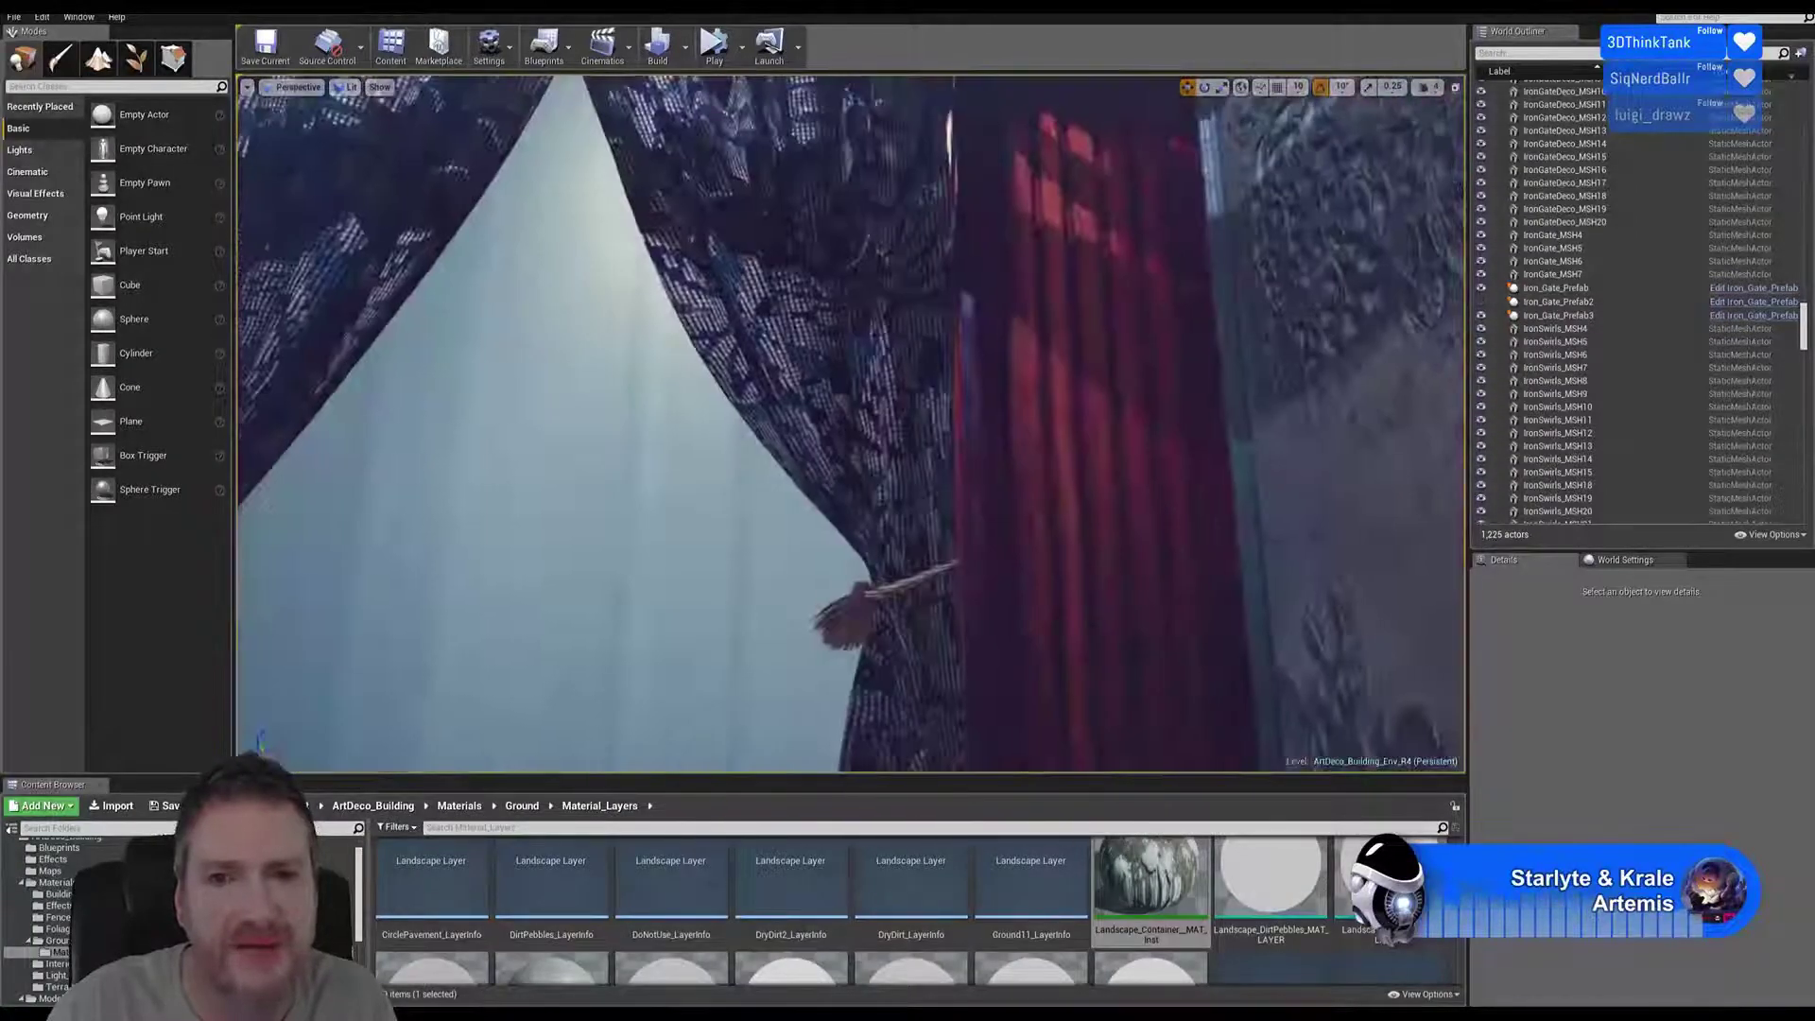
right_click_drag(851, 423, 842, 349)
key("w")
key("s")
key("w")
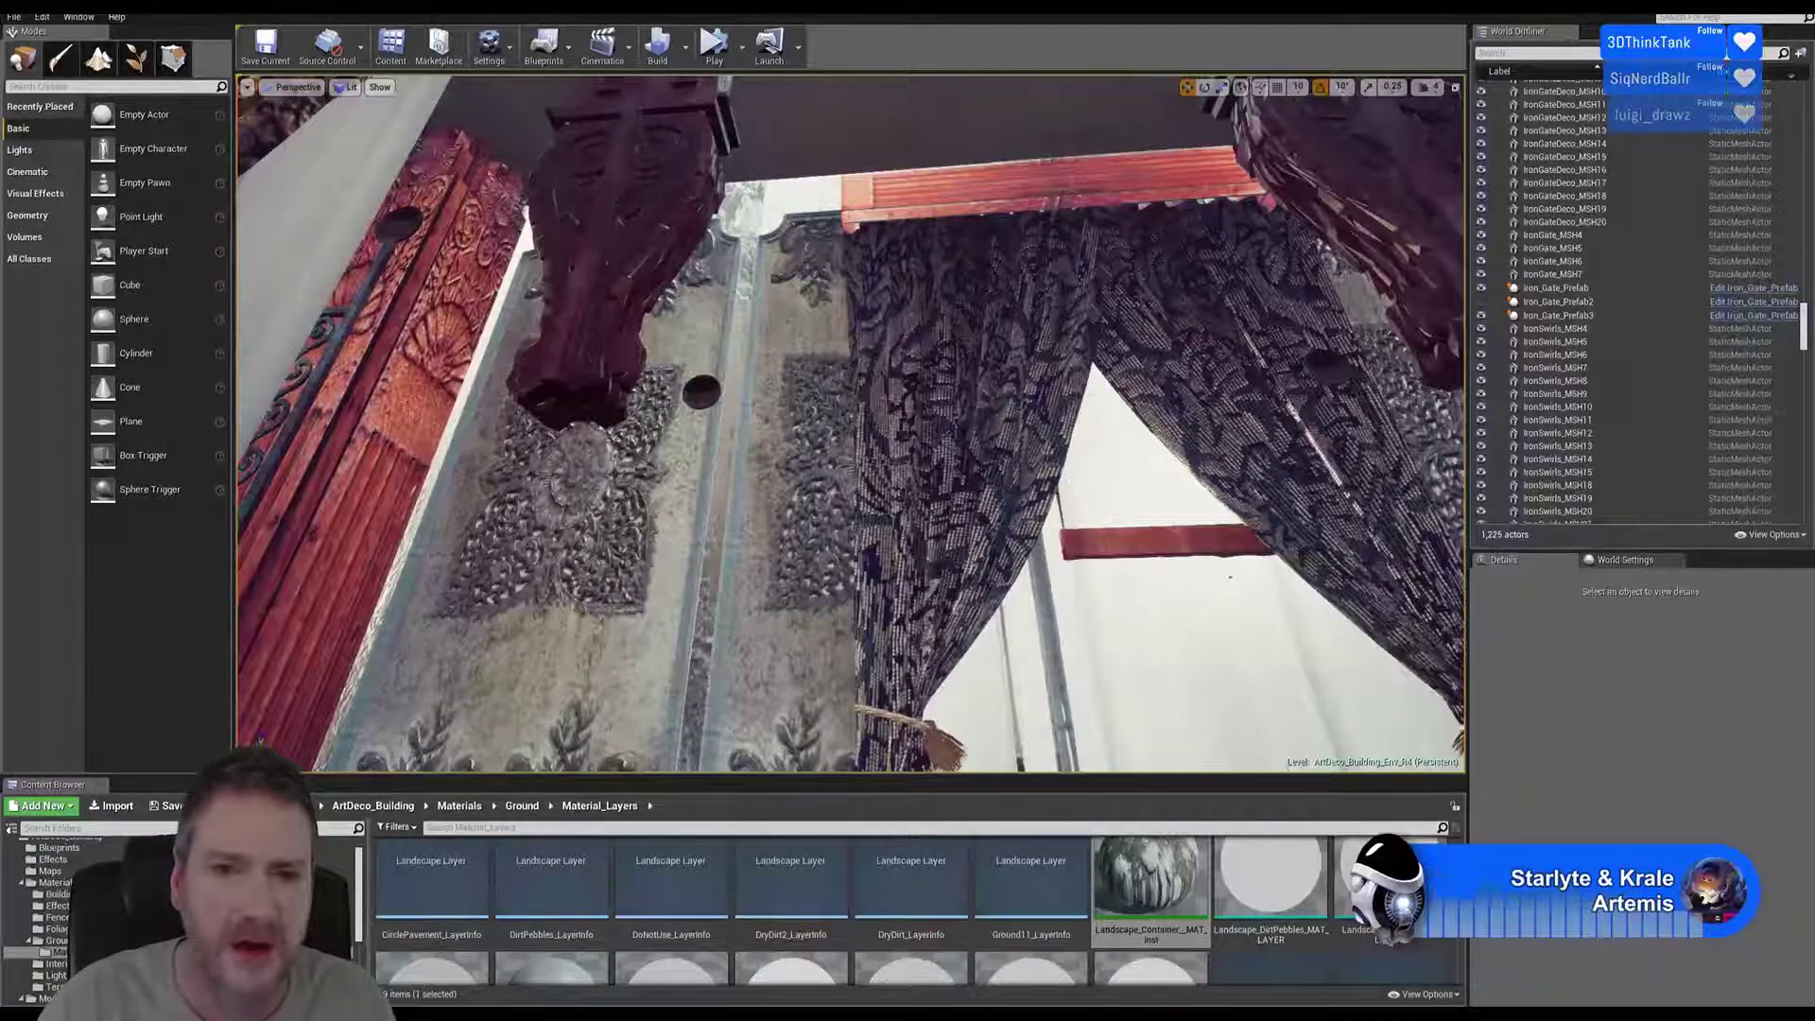
Select the duplicated wooden pelmet, both patterned curtains and both tassels, and hide them
scroll(1230, 576, "up", 3)
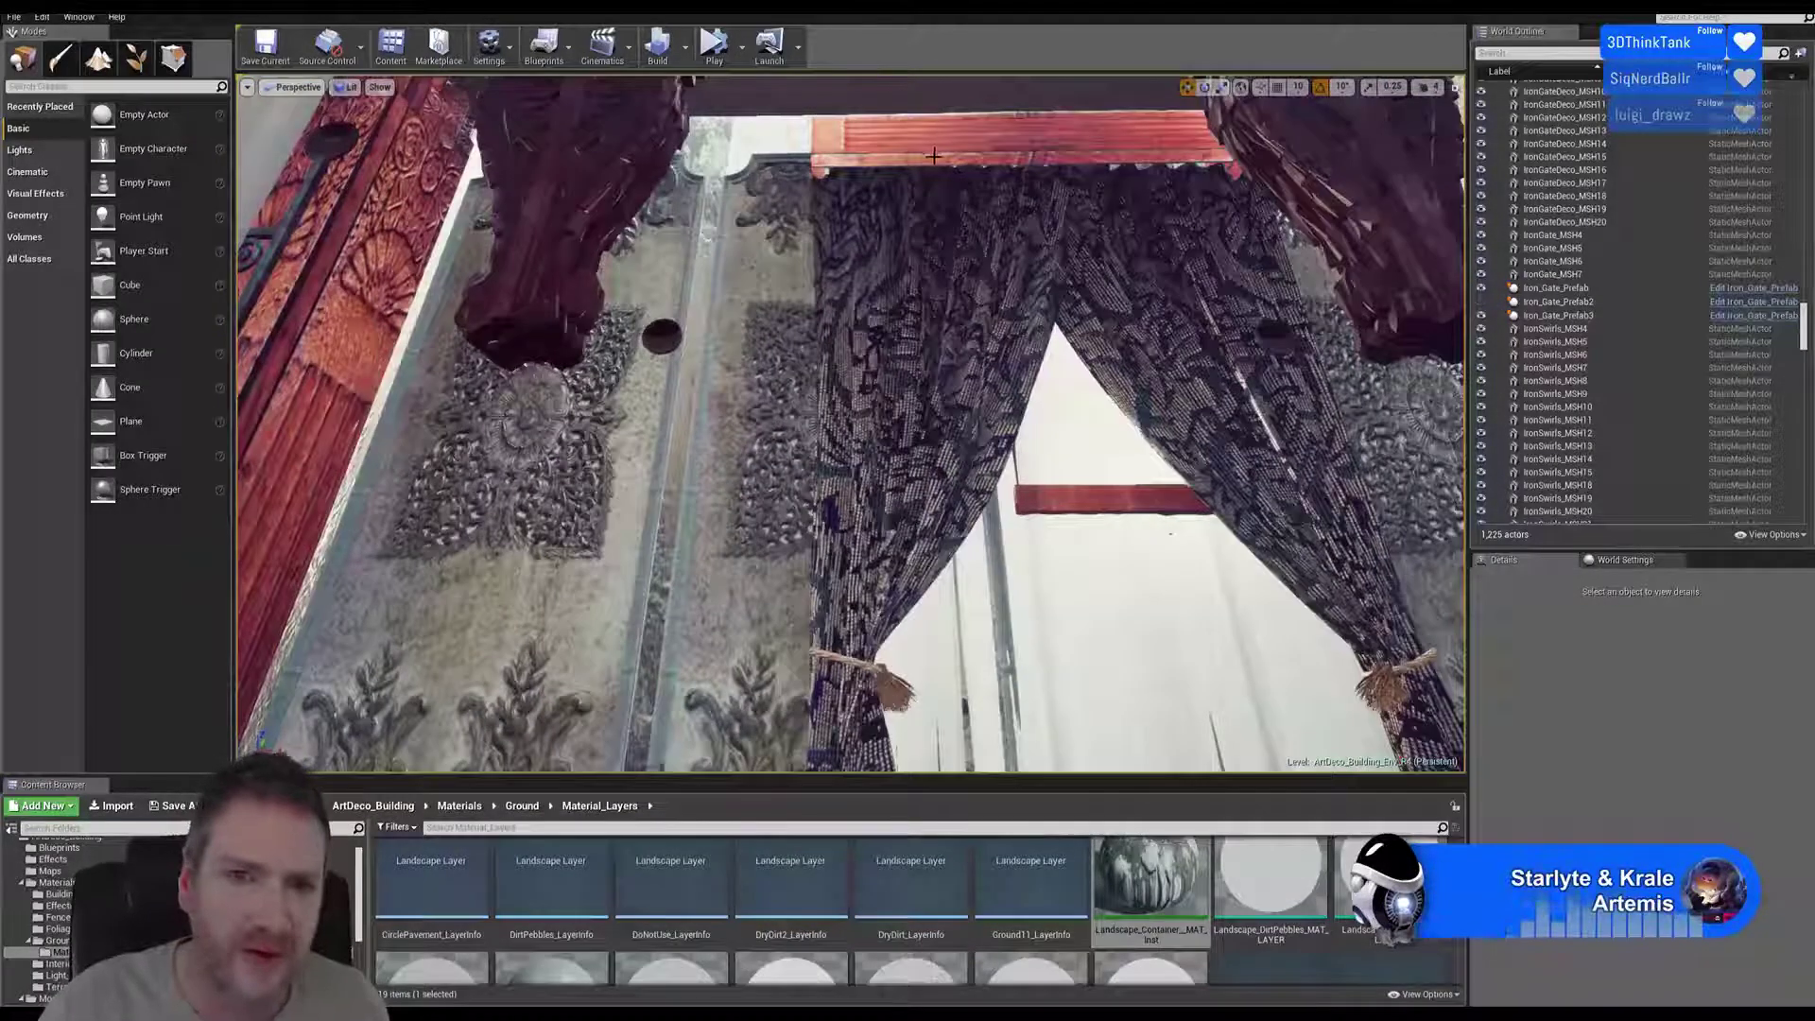
left_click(932, 151)
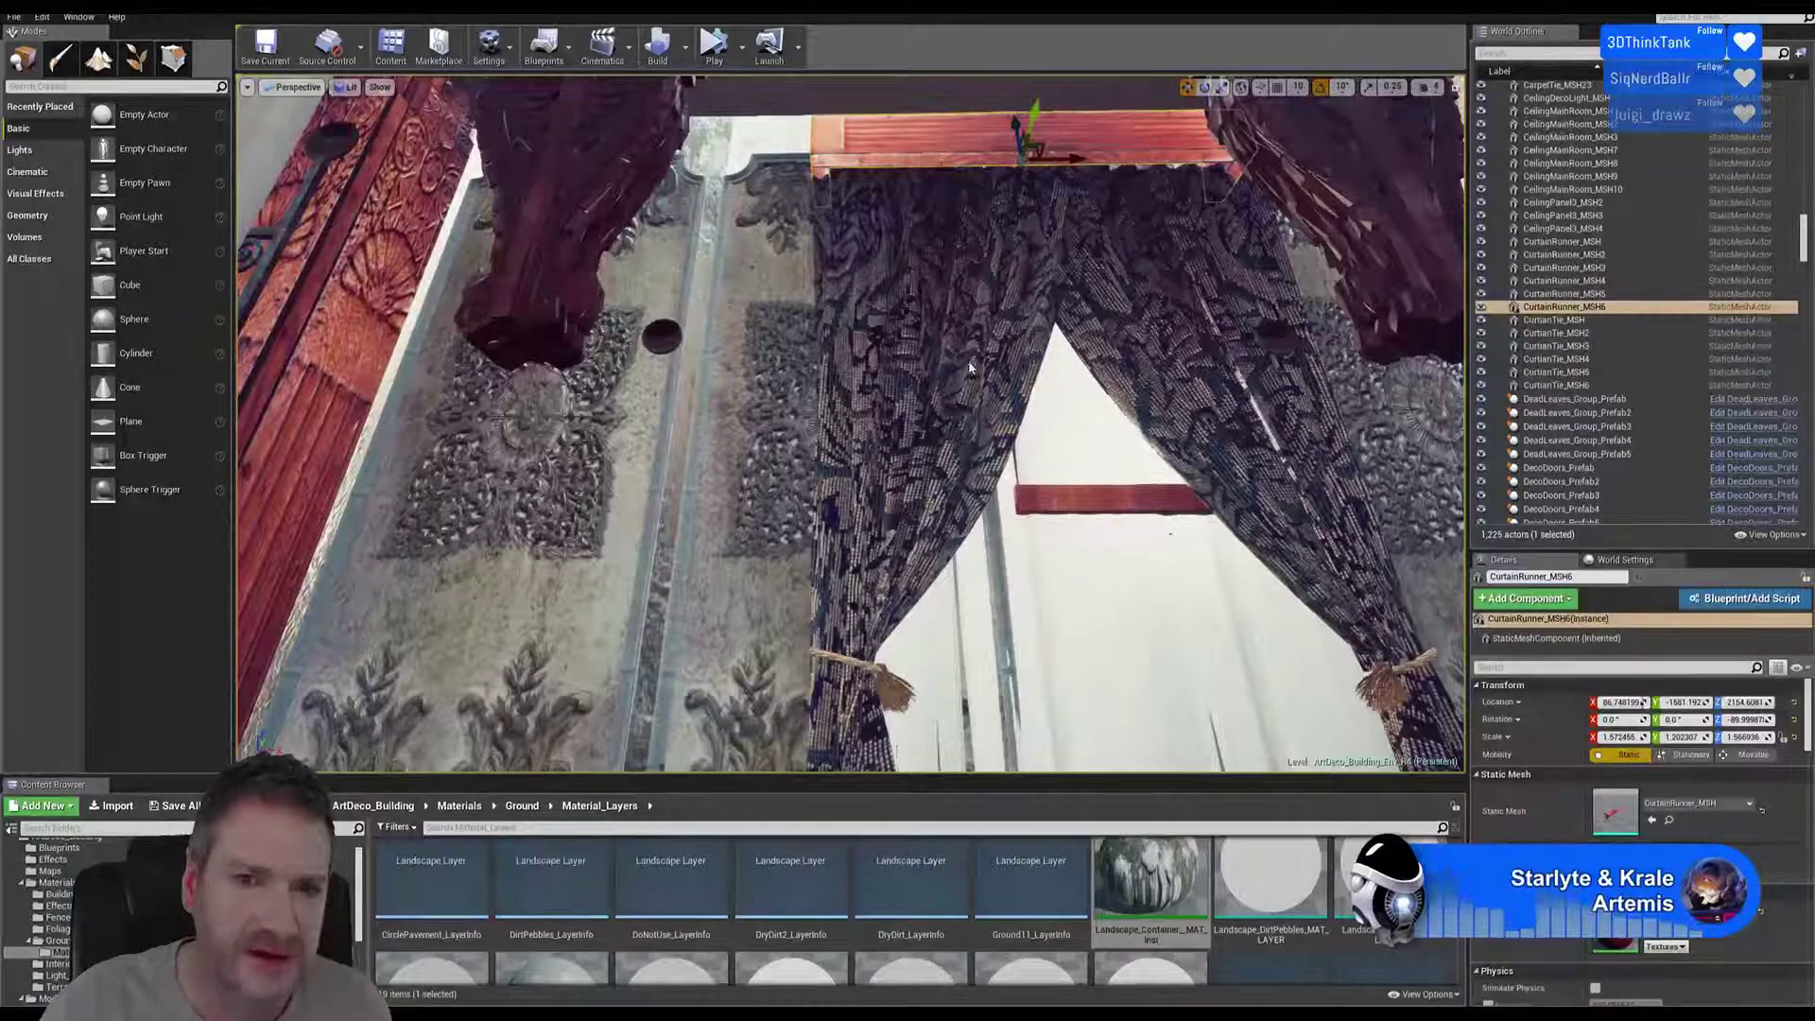
left_click(1129, 383)
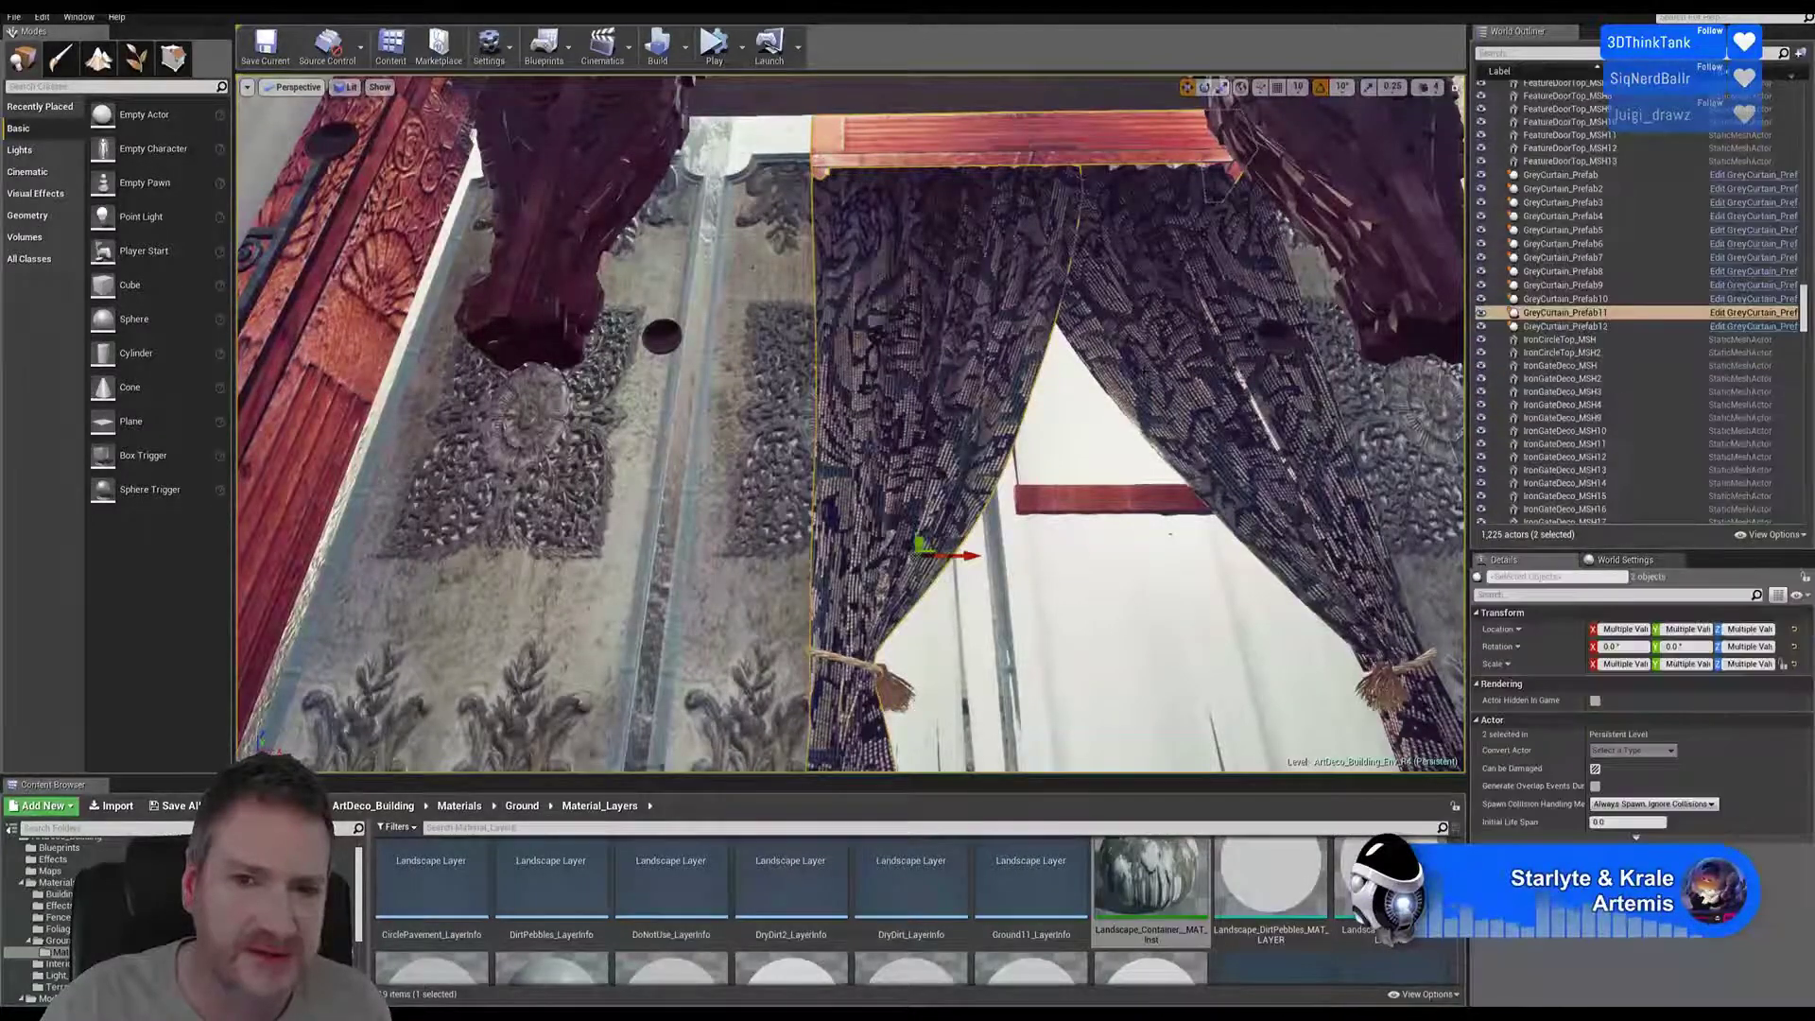
left_click(1389, 695, "ctrl")
left_click(896, 690, "ctrl")
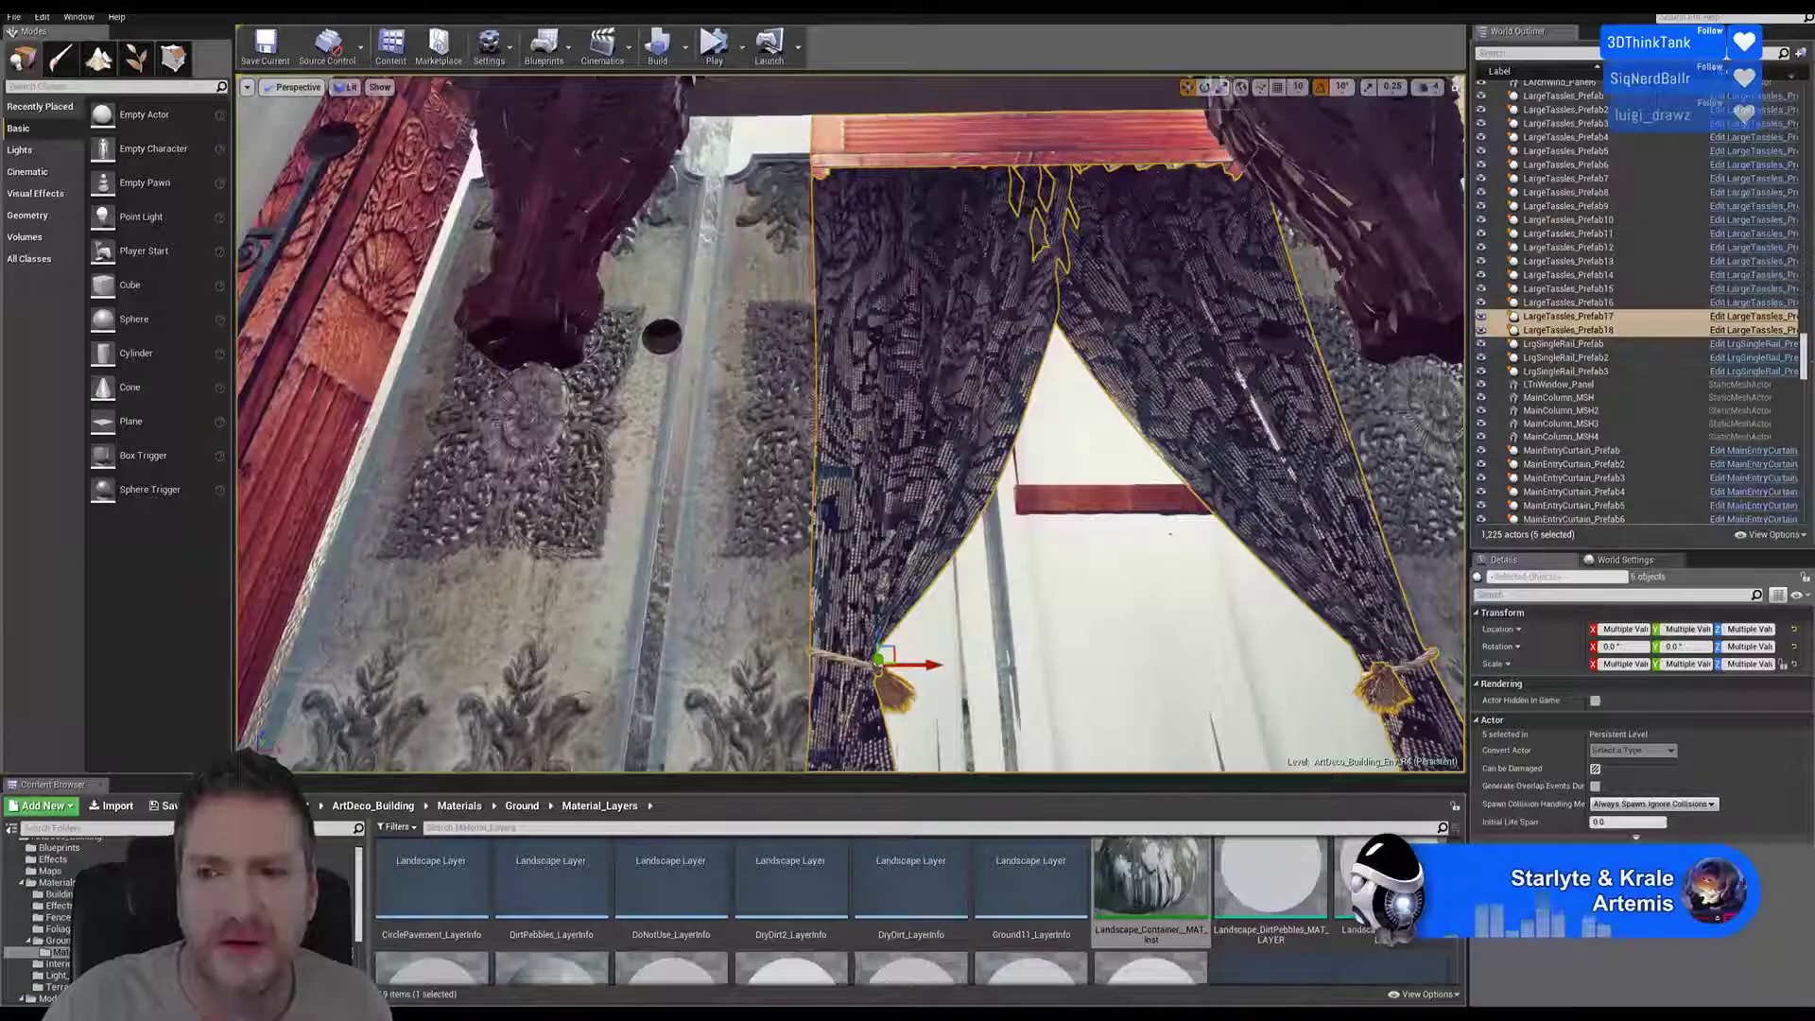
mouse_move(1802, 357)
left_mouse_down()
mouse_move(1802, 413)
mouse_move(1803, 355)
left_mouse_up()
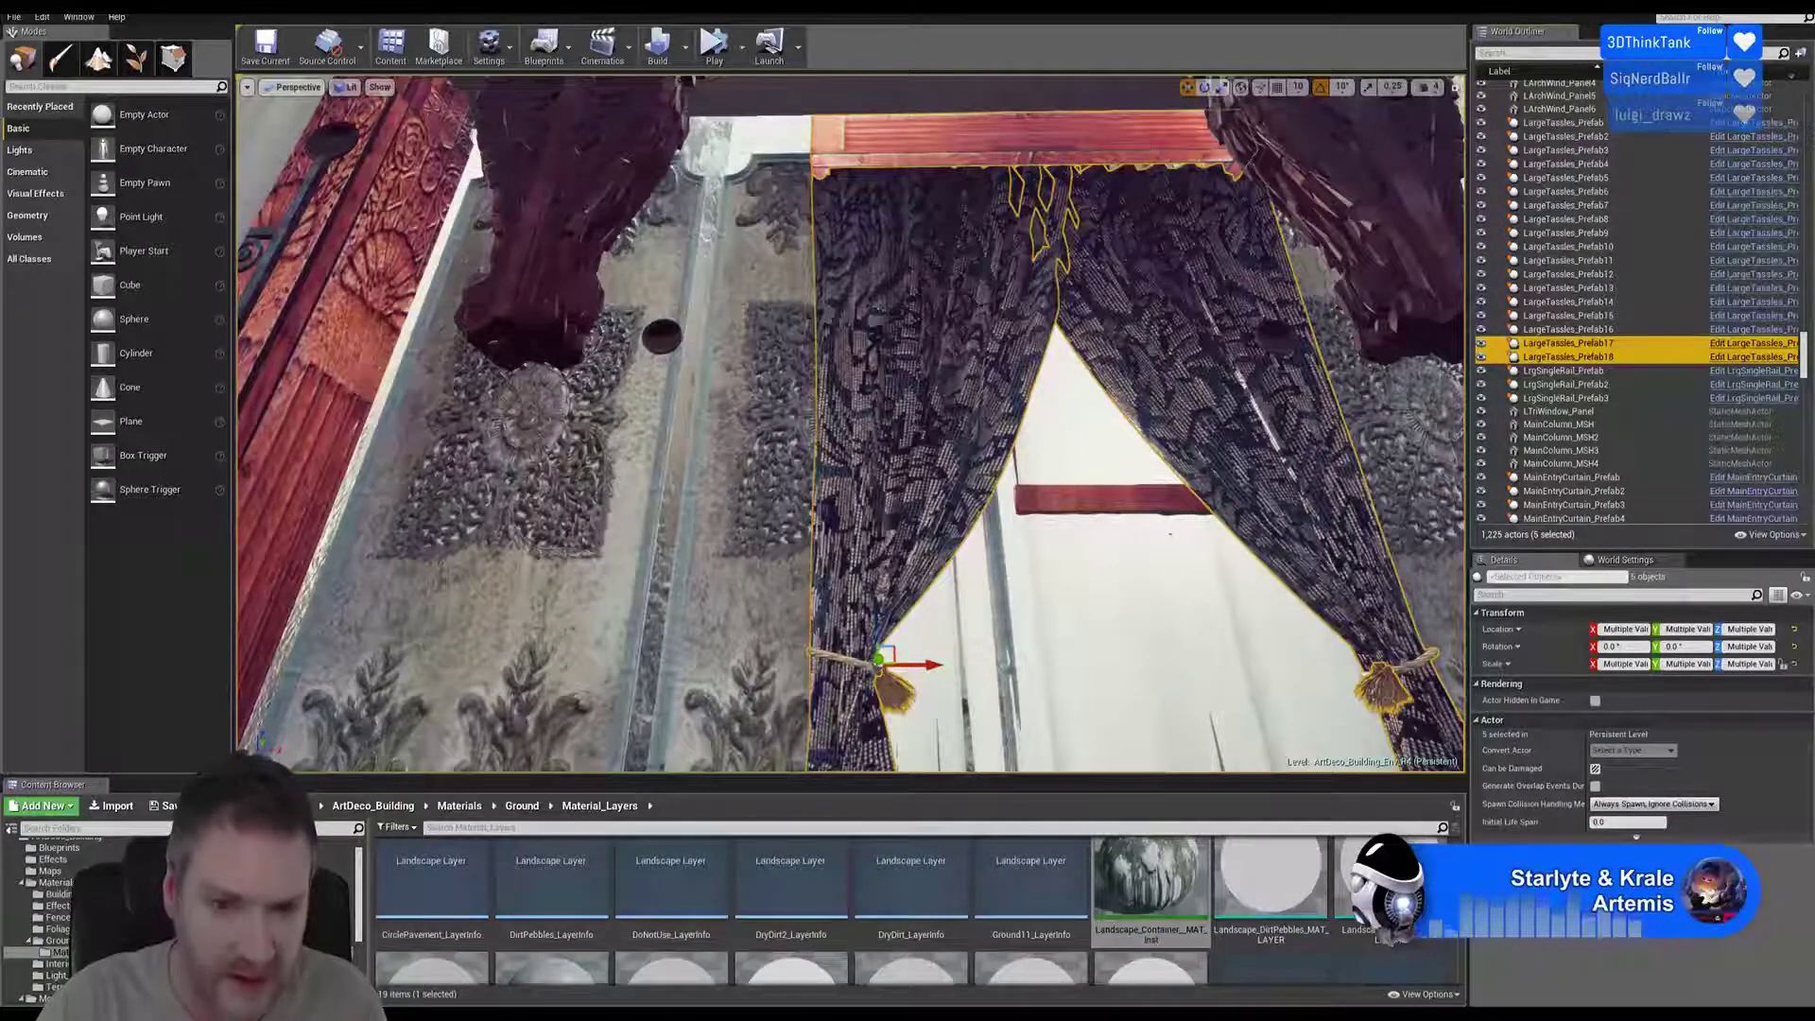
key("h")
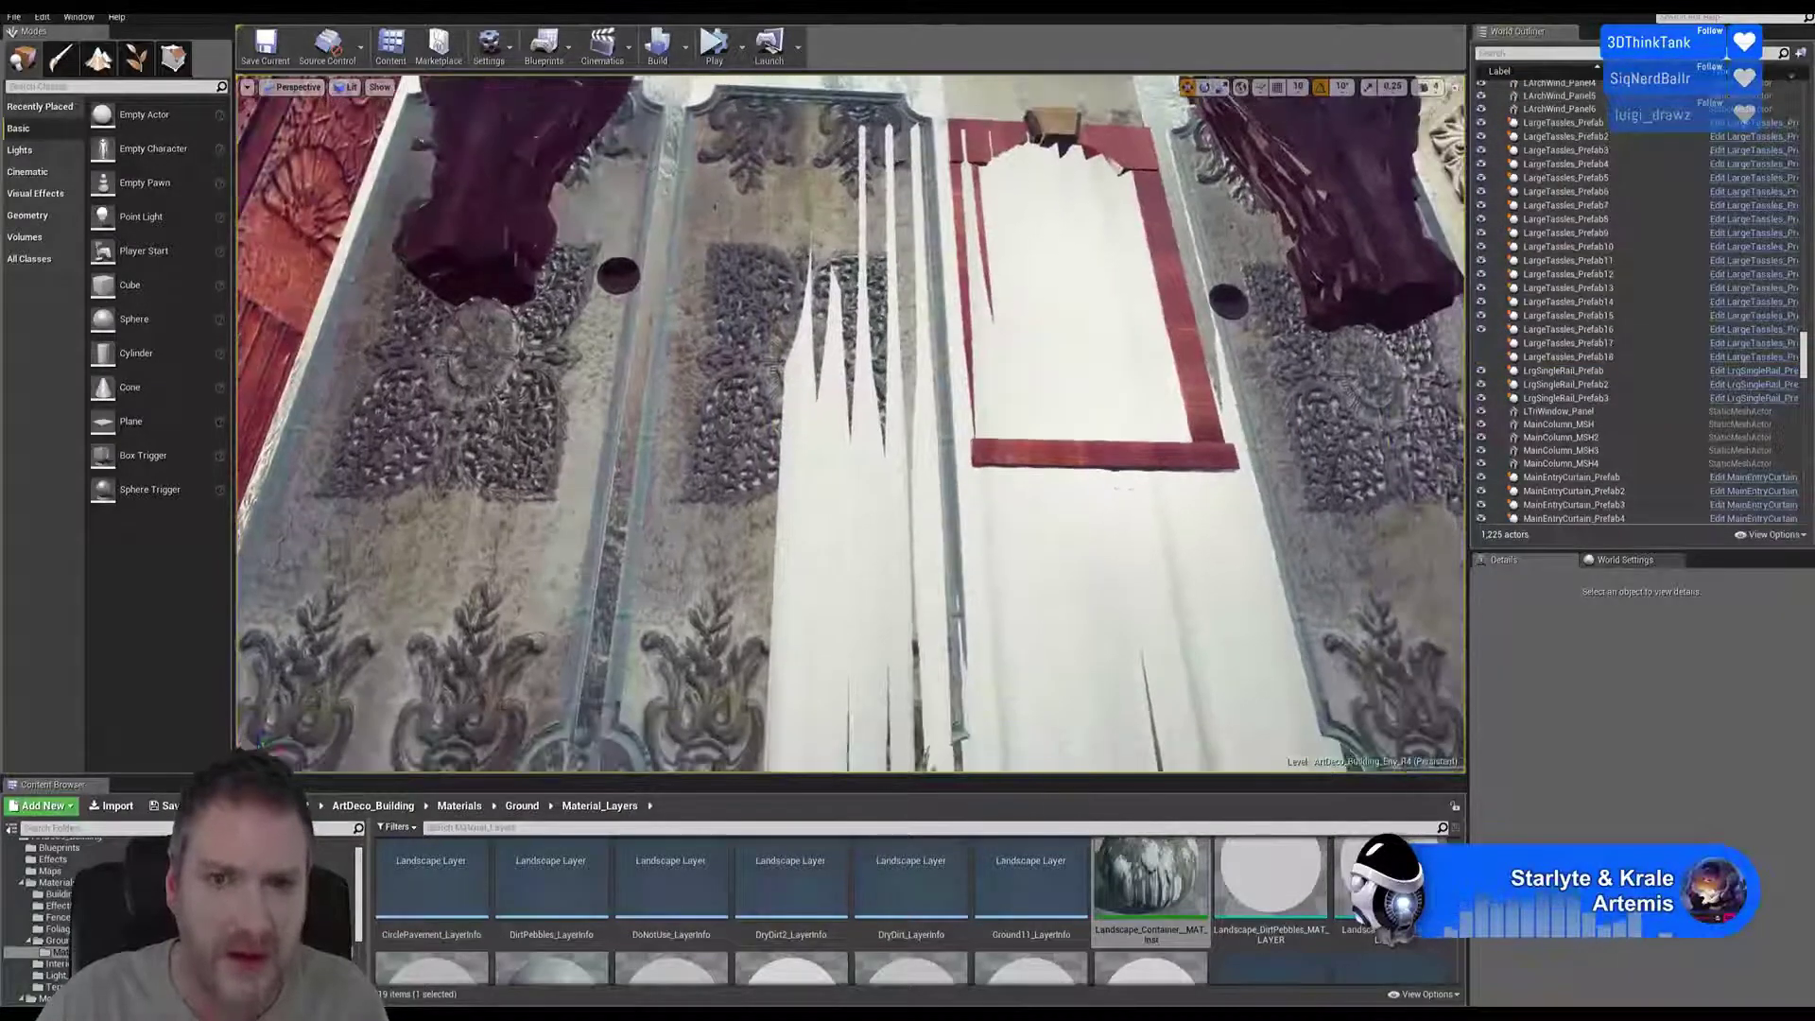
Hide the two white sheers so the arched window and its wall panels are uncovered
right_click_drag(910, 608, 910, 608)
left_click(883, 559)
key("h")
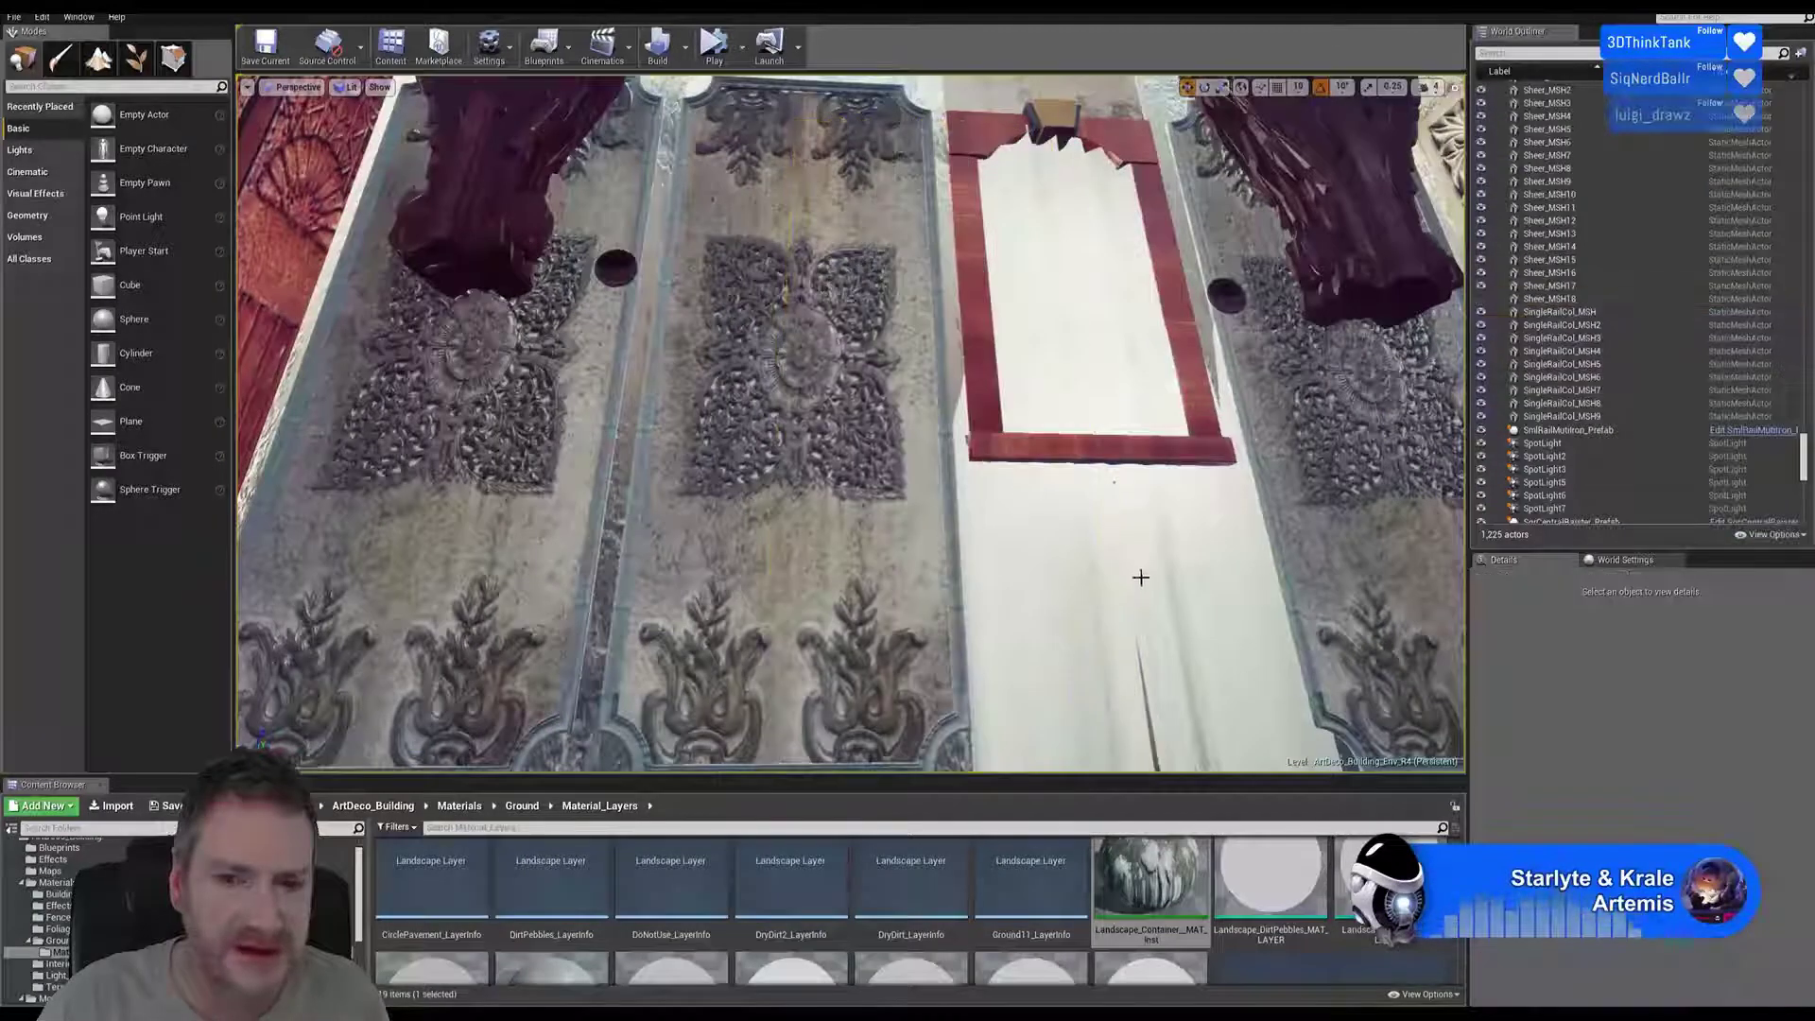
left_click(1113, 482)
key("h")
right_click_drag(1146, 555, 1146, 555)
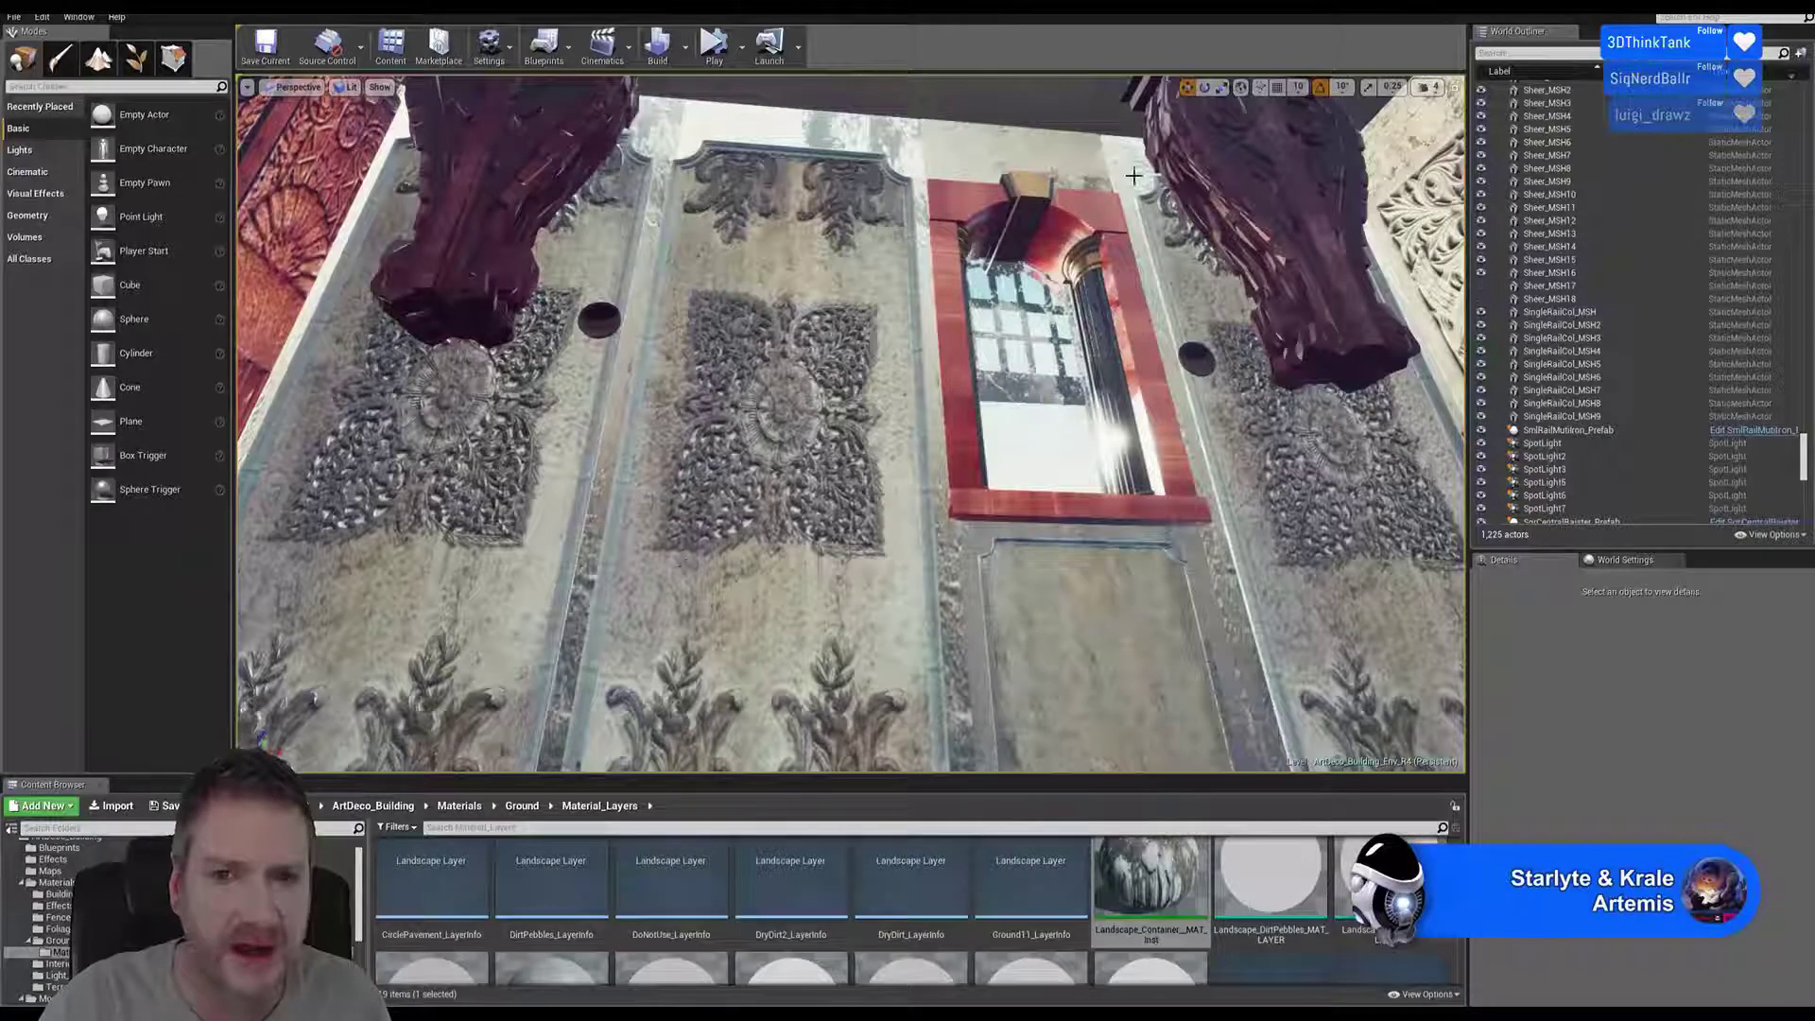
Duplicate the carved red feature column and move the copy along the red axis to the panelled wall beside the arched window
right_click_drag(616, 405, 529, 407)
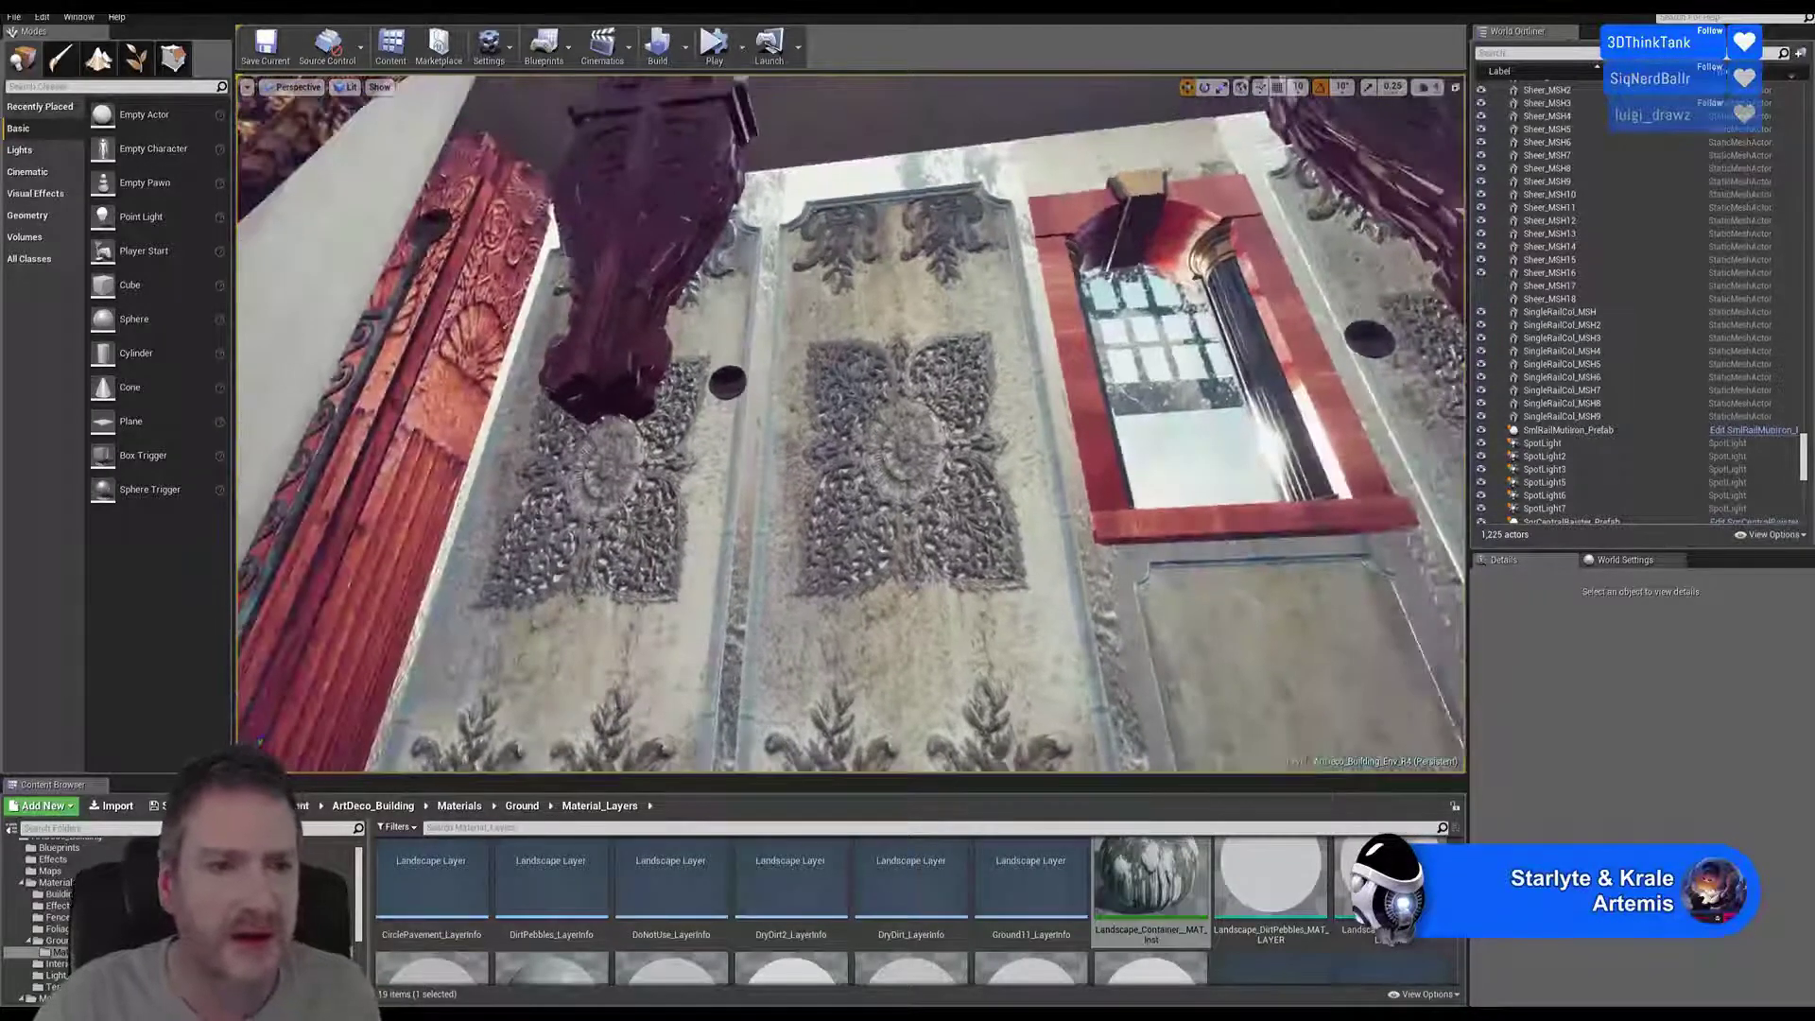
left_click(412, 427)
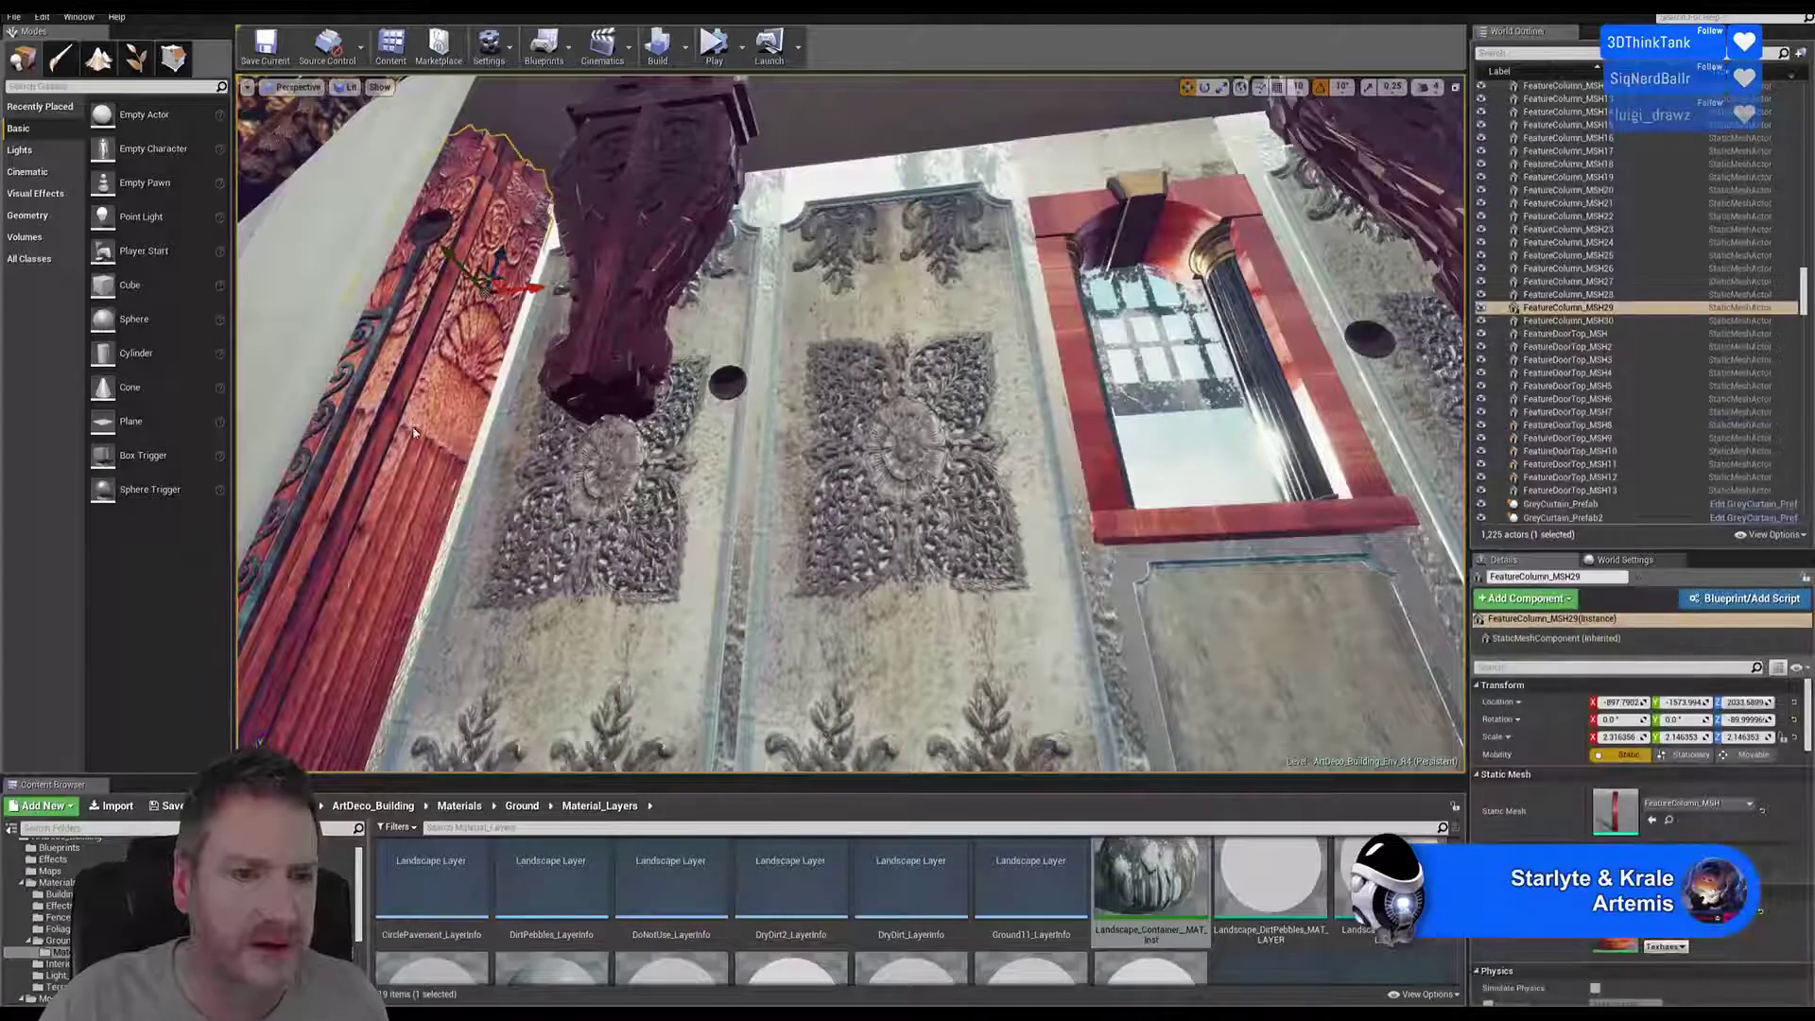
right_click(412, 426)
mouse_move(529, 678)
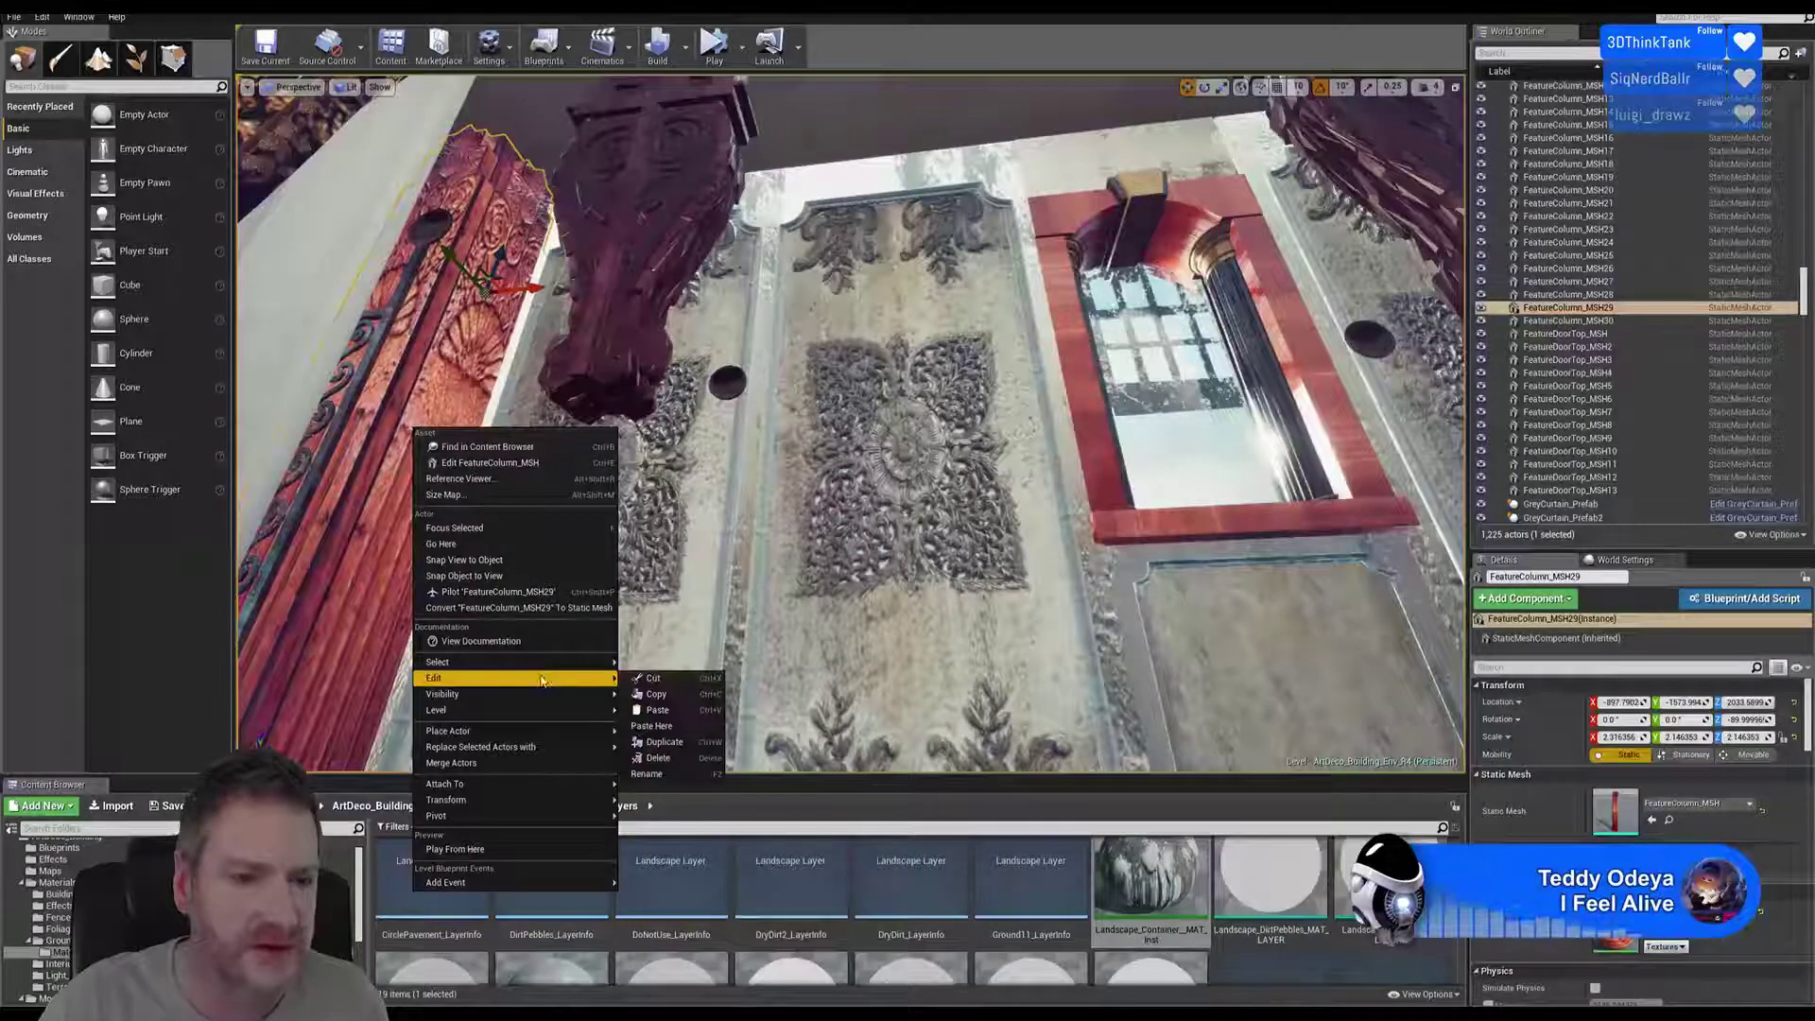
left_click(661, 741)
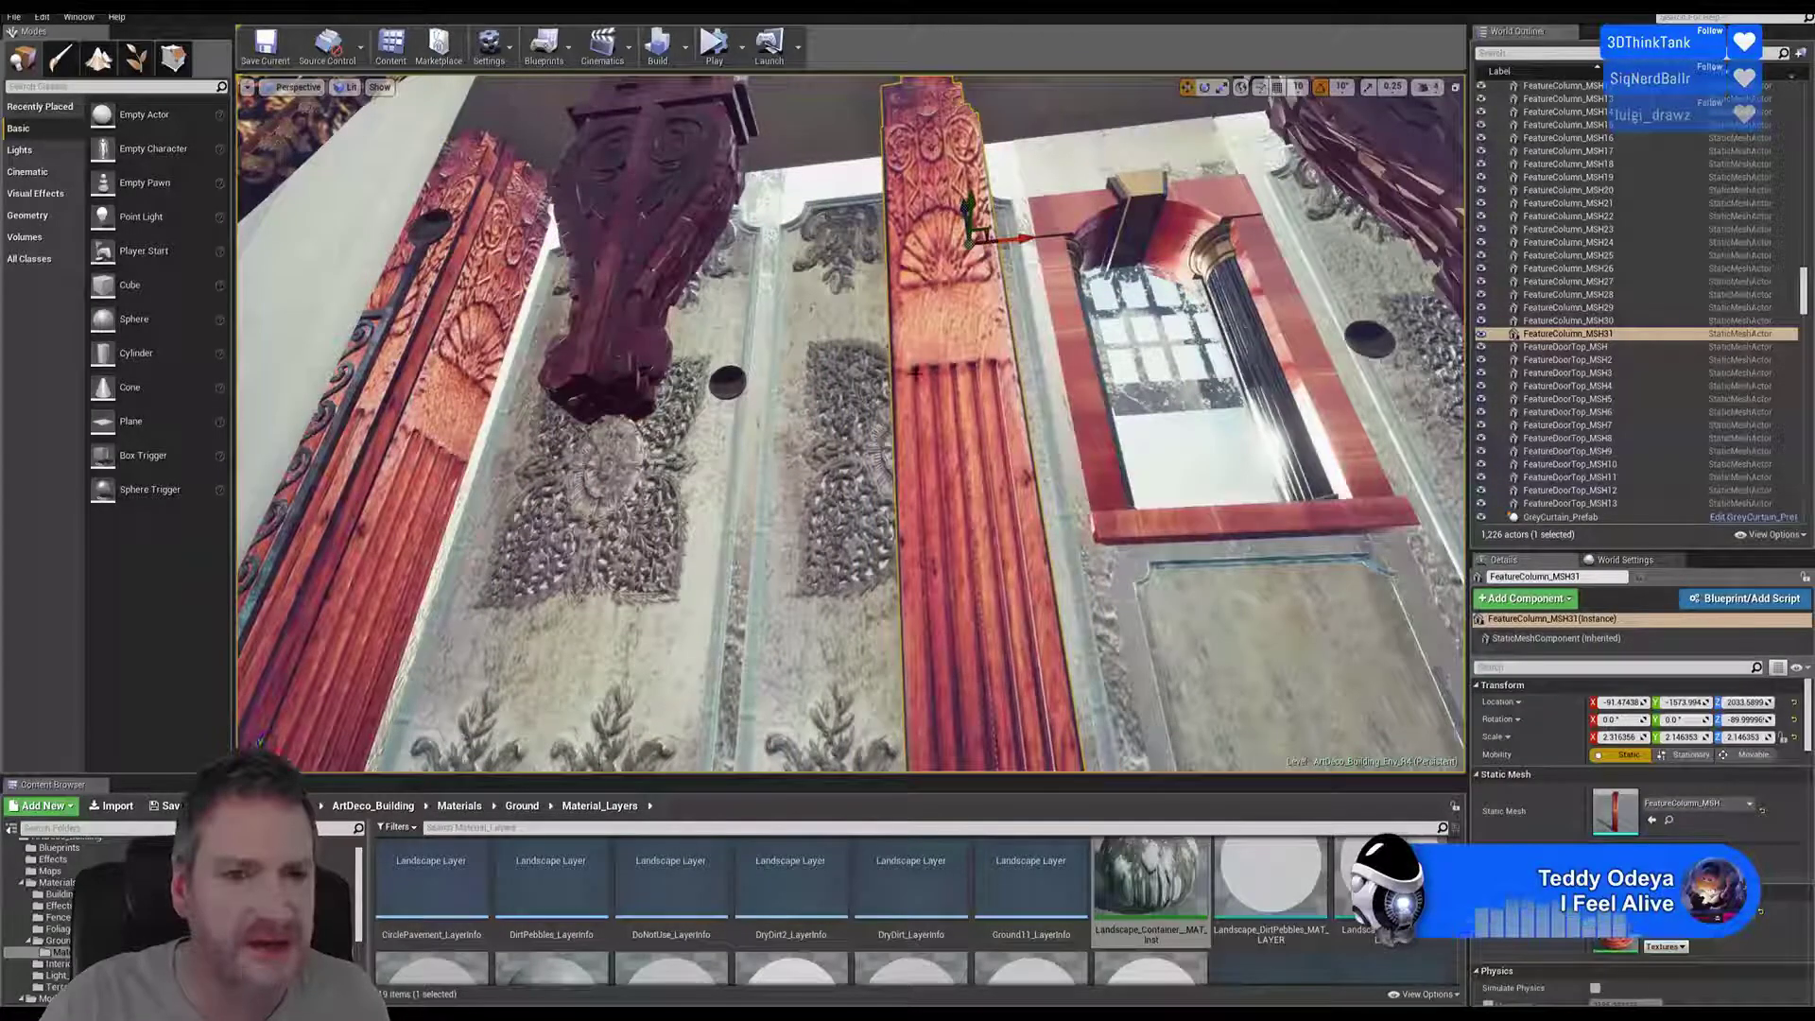
Narrow the copied column to an X scale of about 1.62 and push it along the green axis toward the wall
right_click_drag(851, 423, 856, 501)
right_click_drag(961, 709, 937, 371)
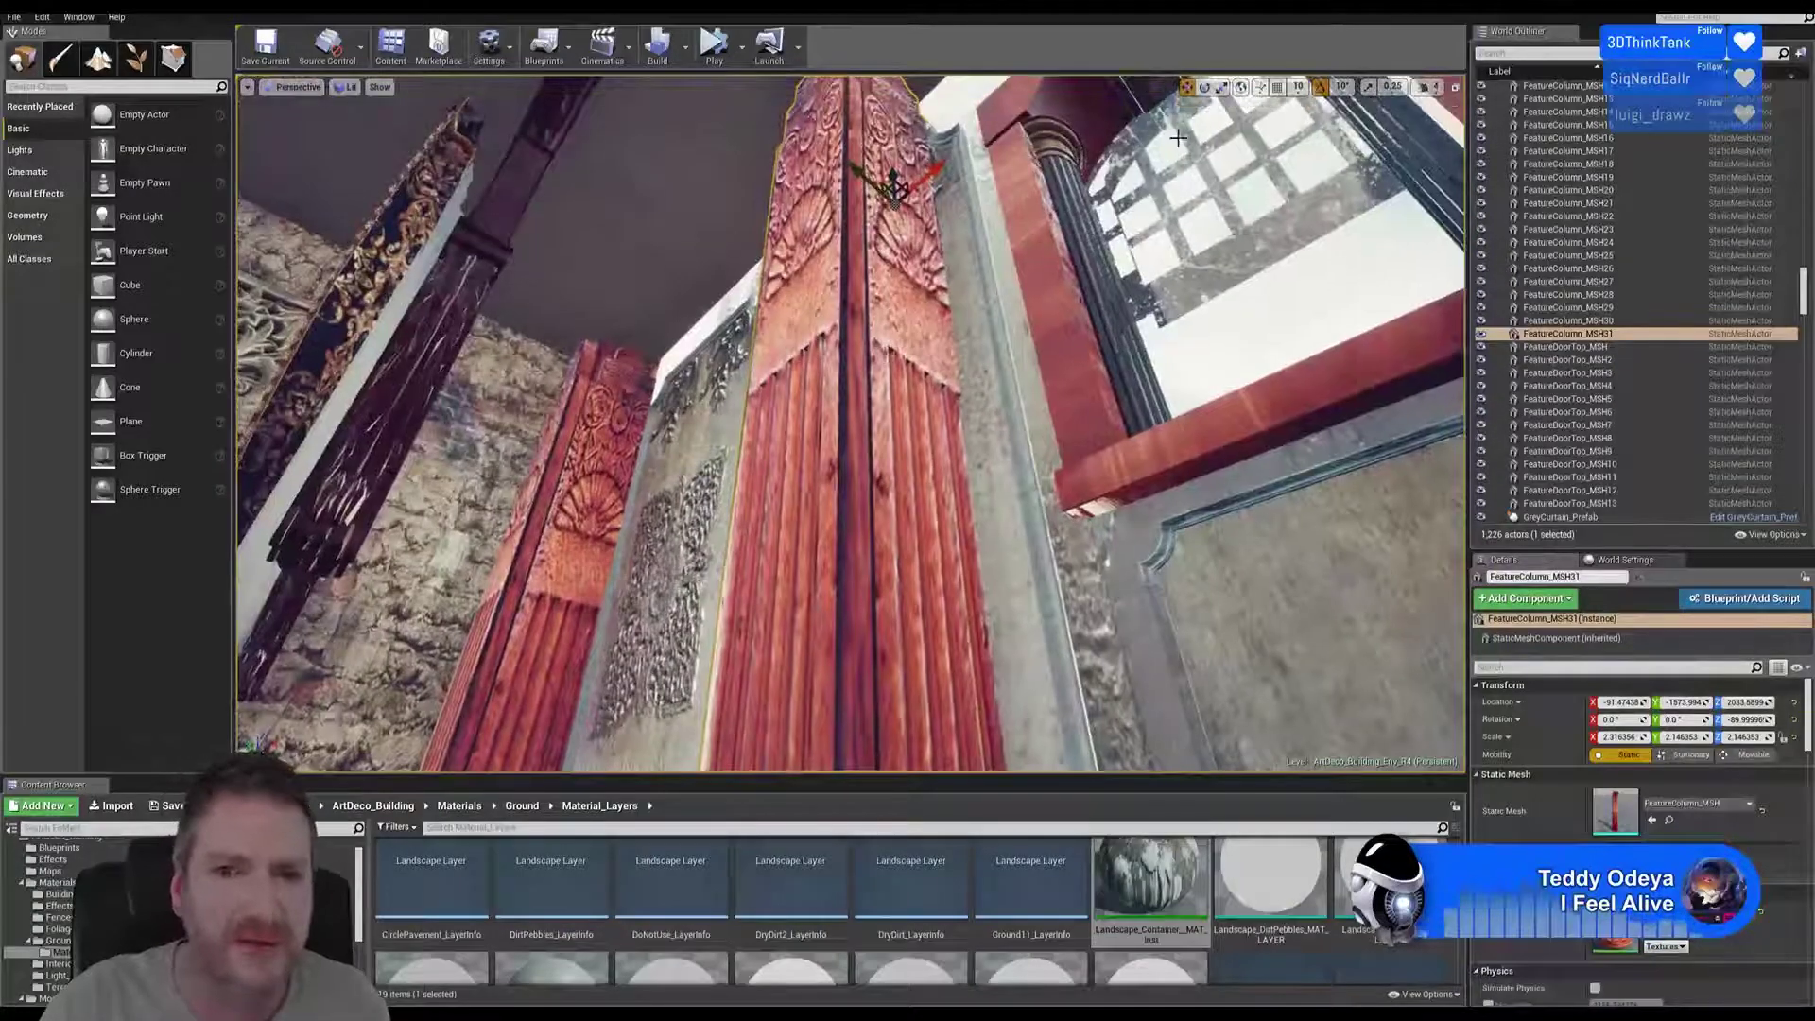
left_click(1221, 87)
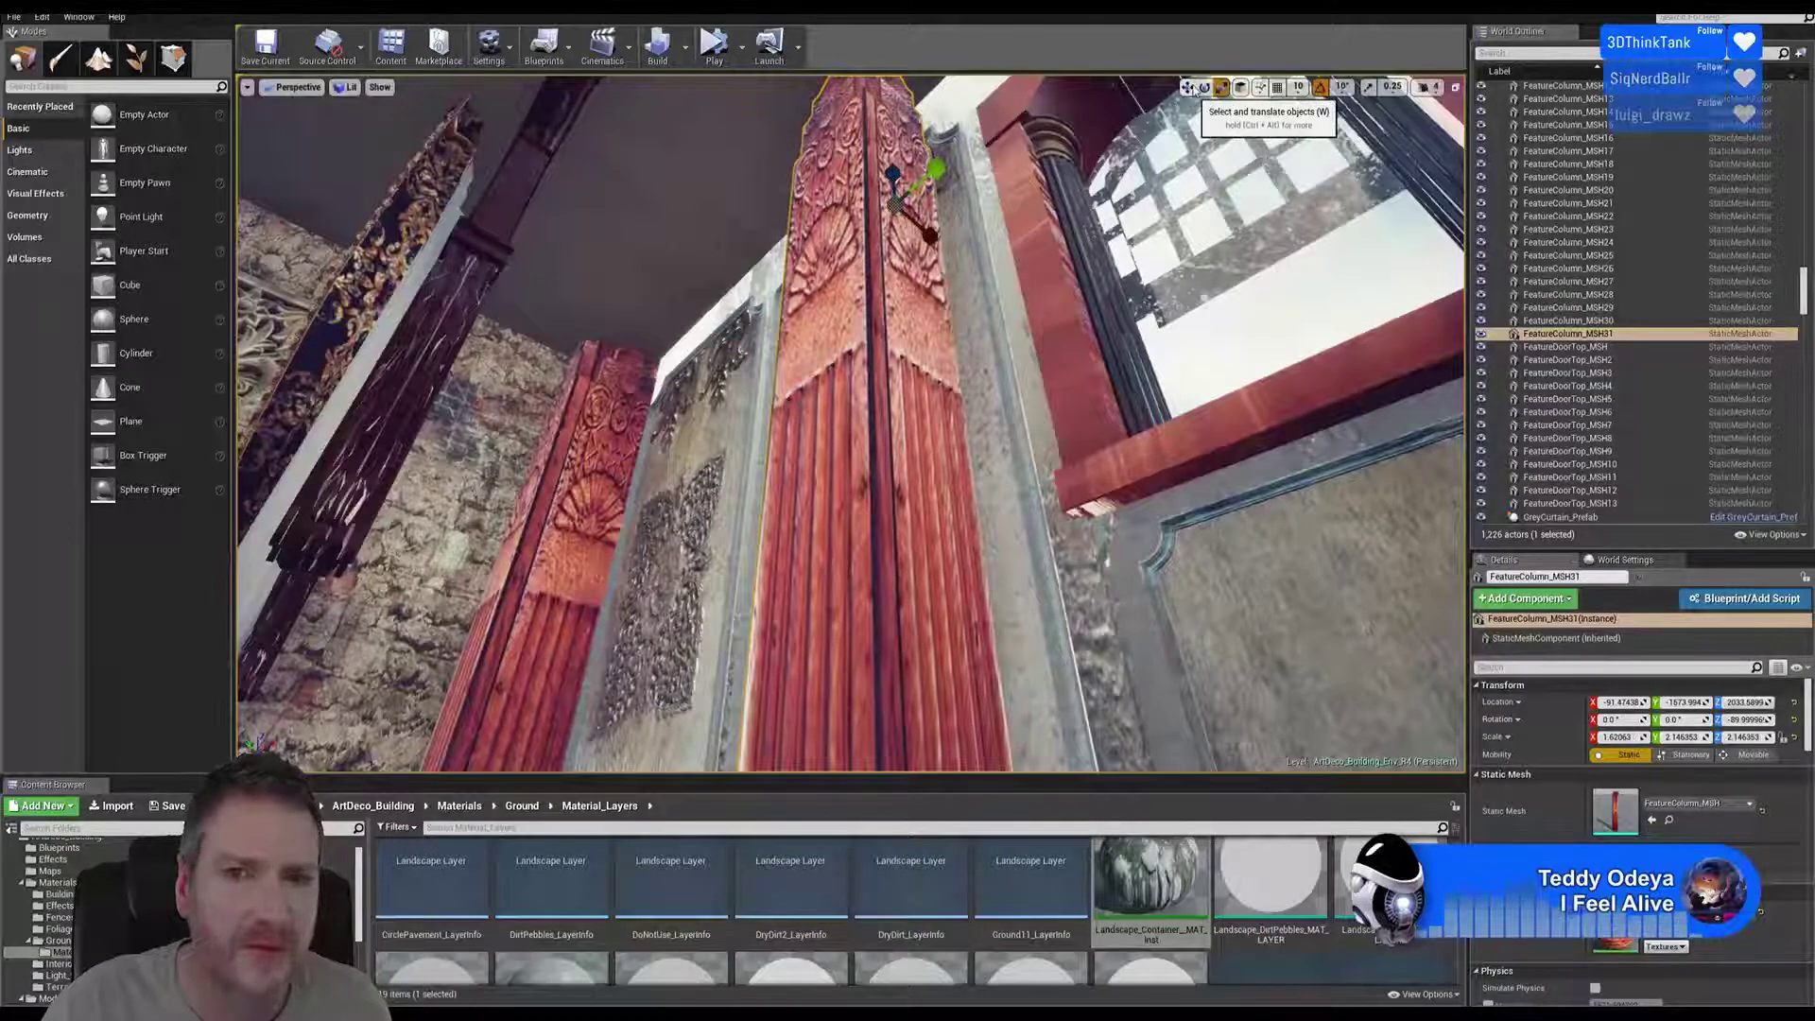
left_click_drag(864, 182, 890, 199)
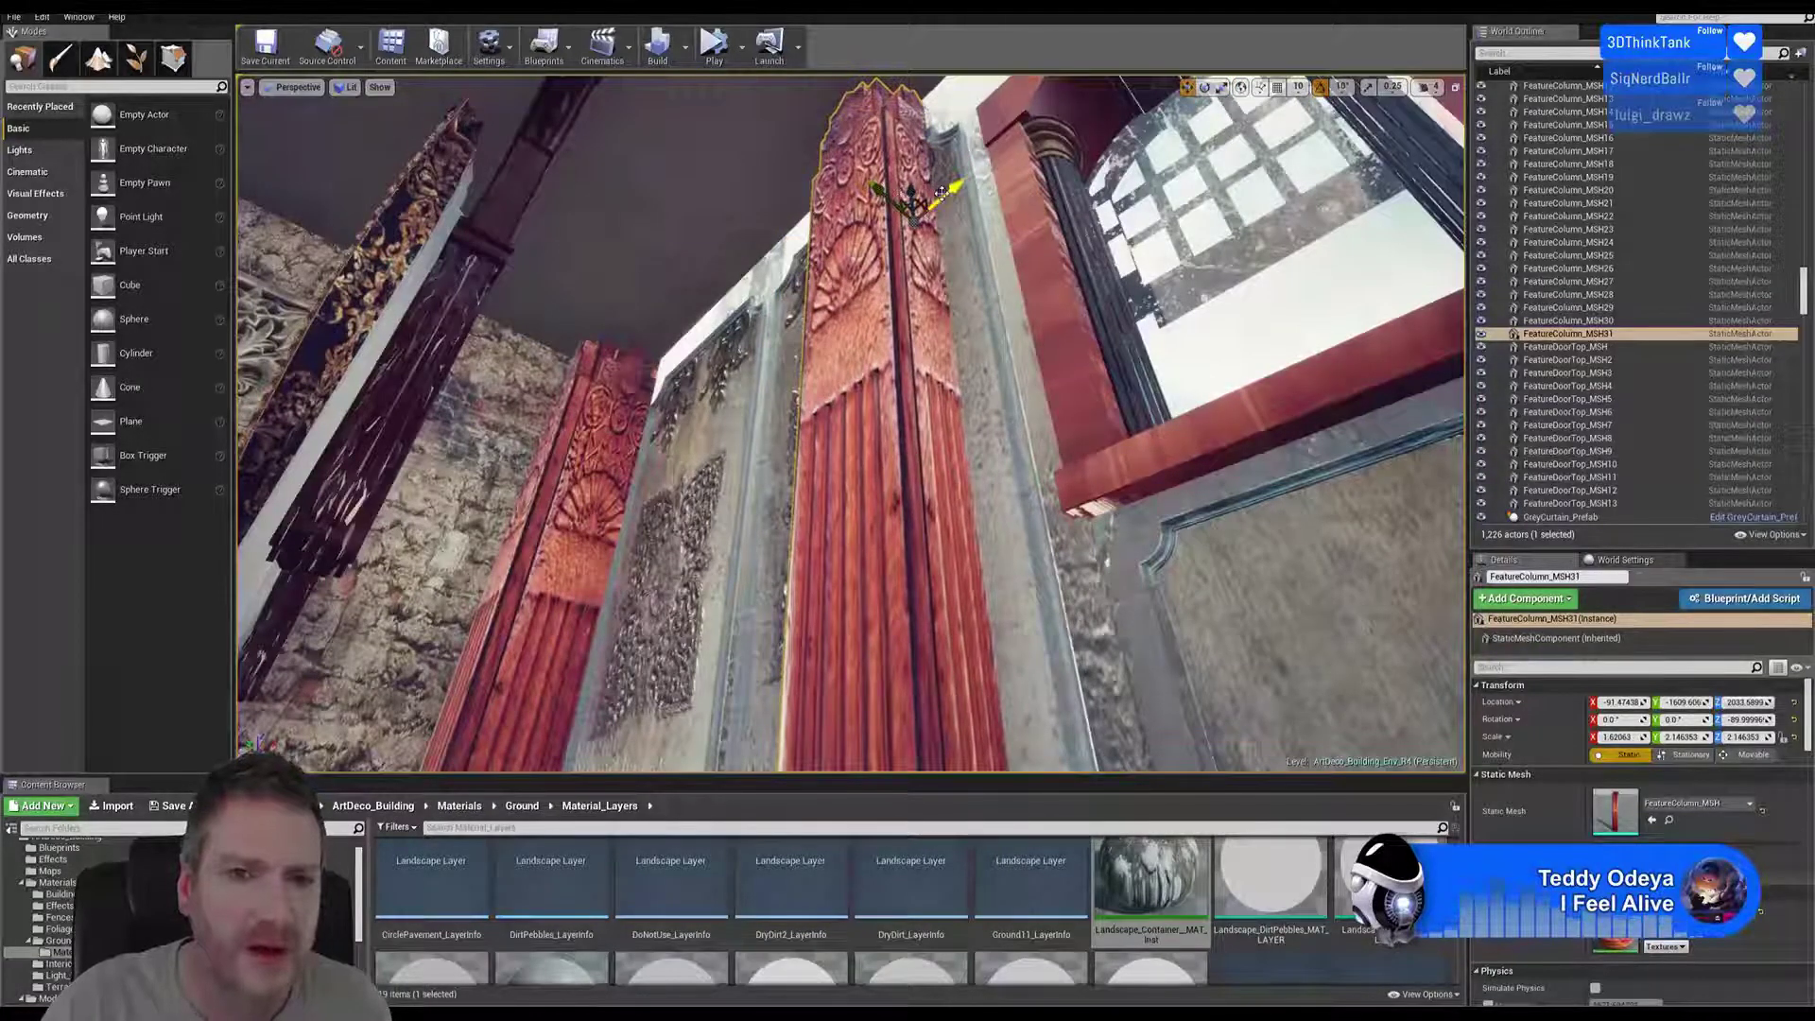
Move the narrowed column away from the window to about X -233 and sink it deeper into the wall at about Y -1668
right_click_drag(994, 257, 953, 302)
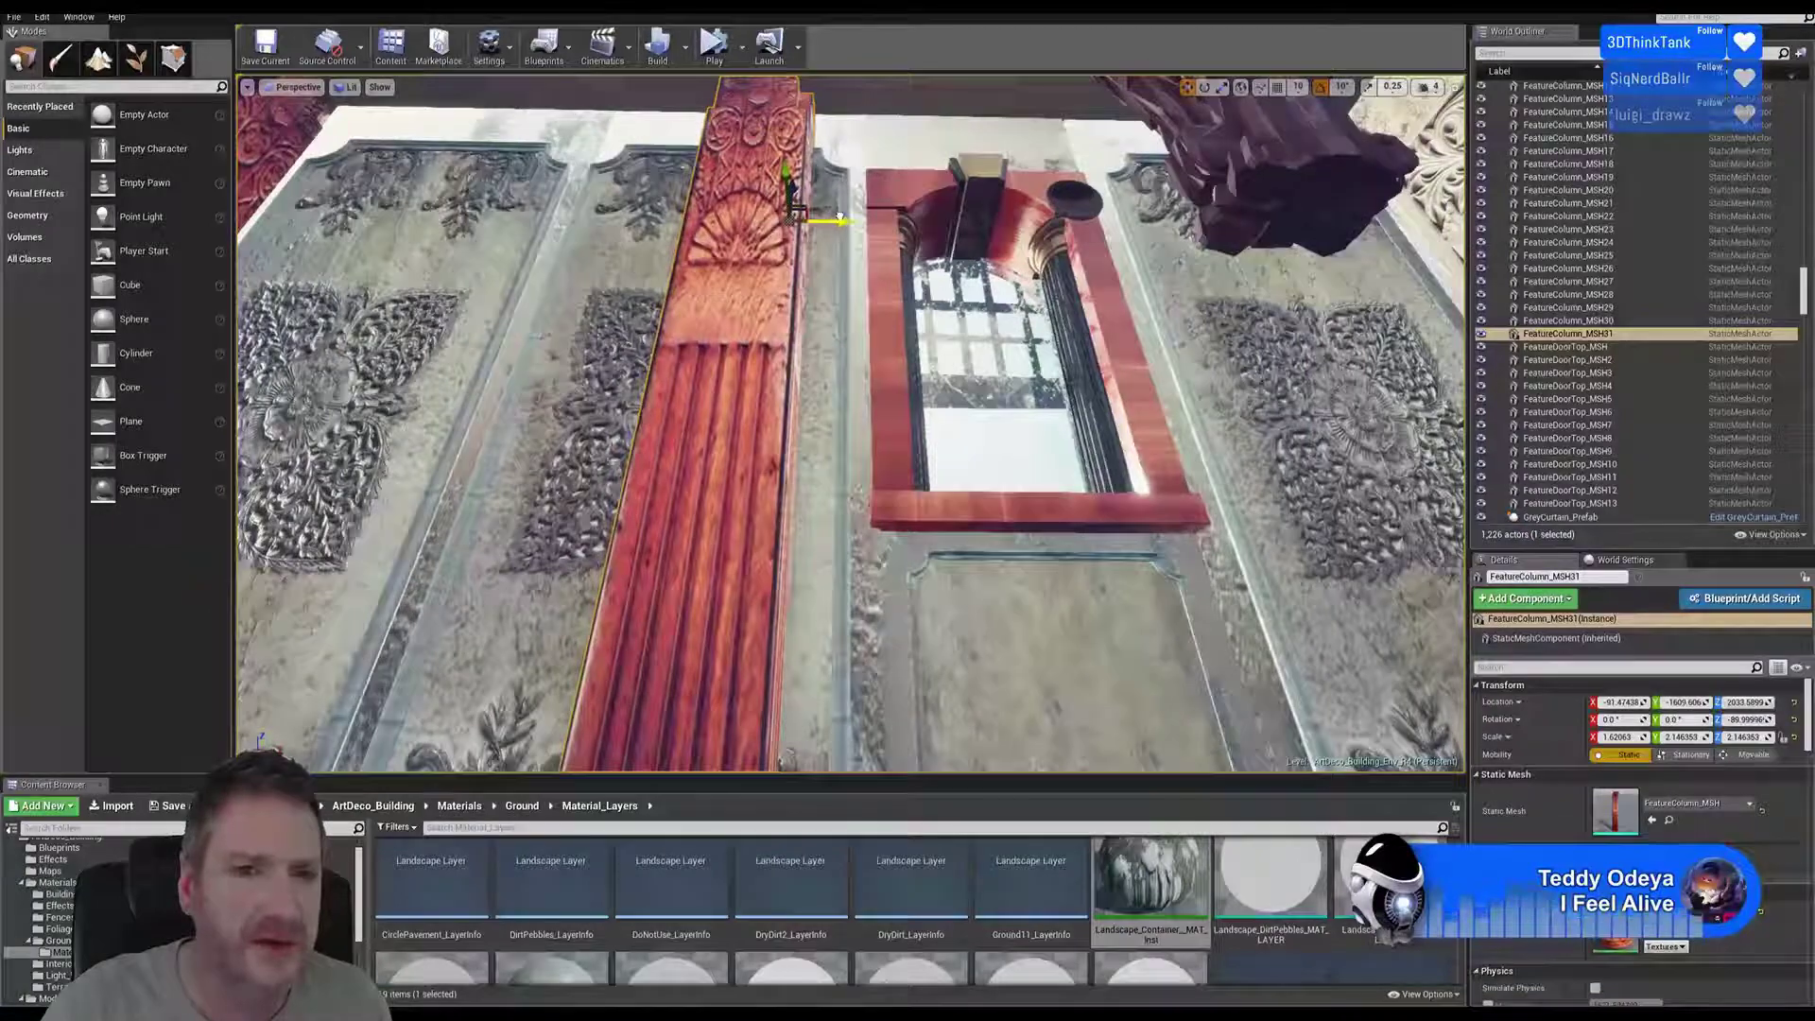
left_click_drag(842, 221, 740, 220)
right_click_drag(740, 219, 684, 295)
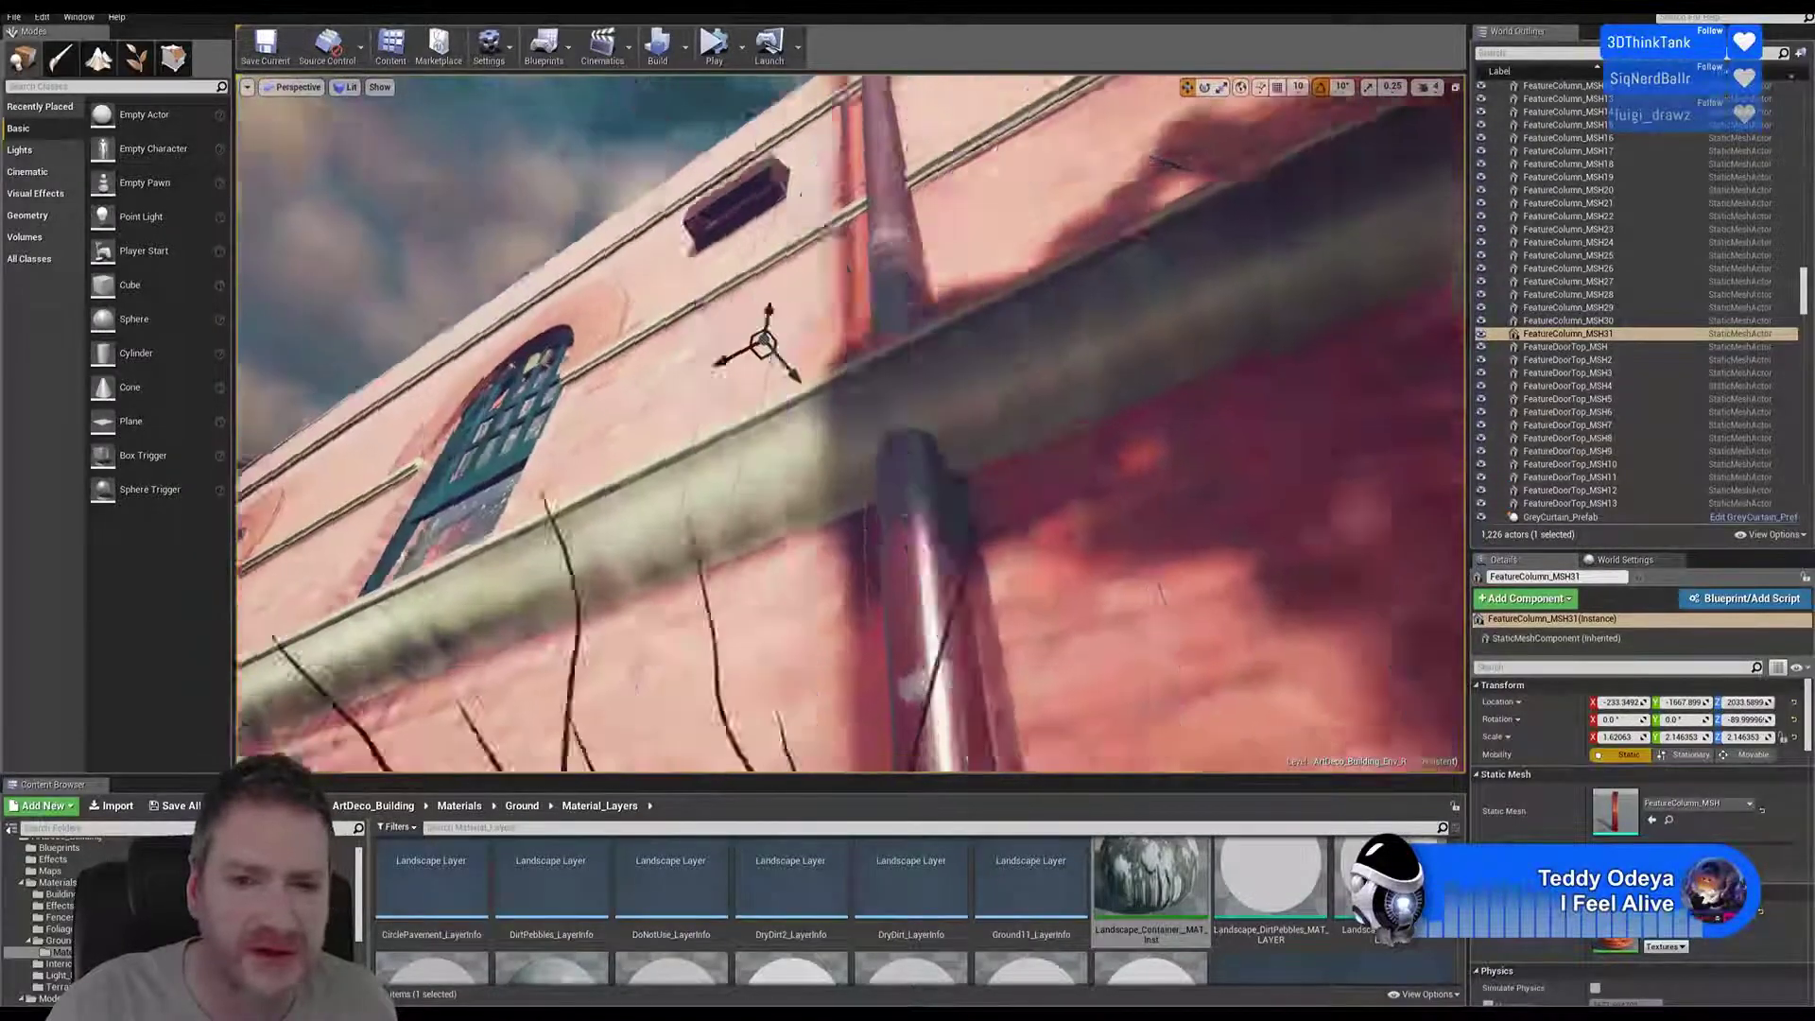
mouse_move(851, 425)
right_mouse_down()
mouse_move(850, 283)
mouse_move(784, 274)
mouse_move(832, 298)
mouse_move(781, 369)
mouse_move(830, 452)
right_mouse_up()
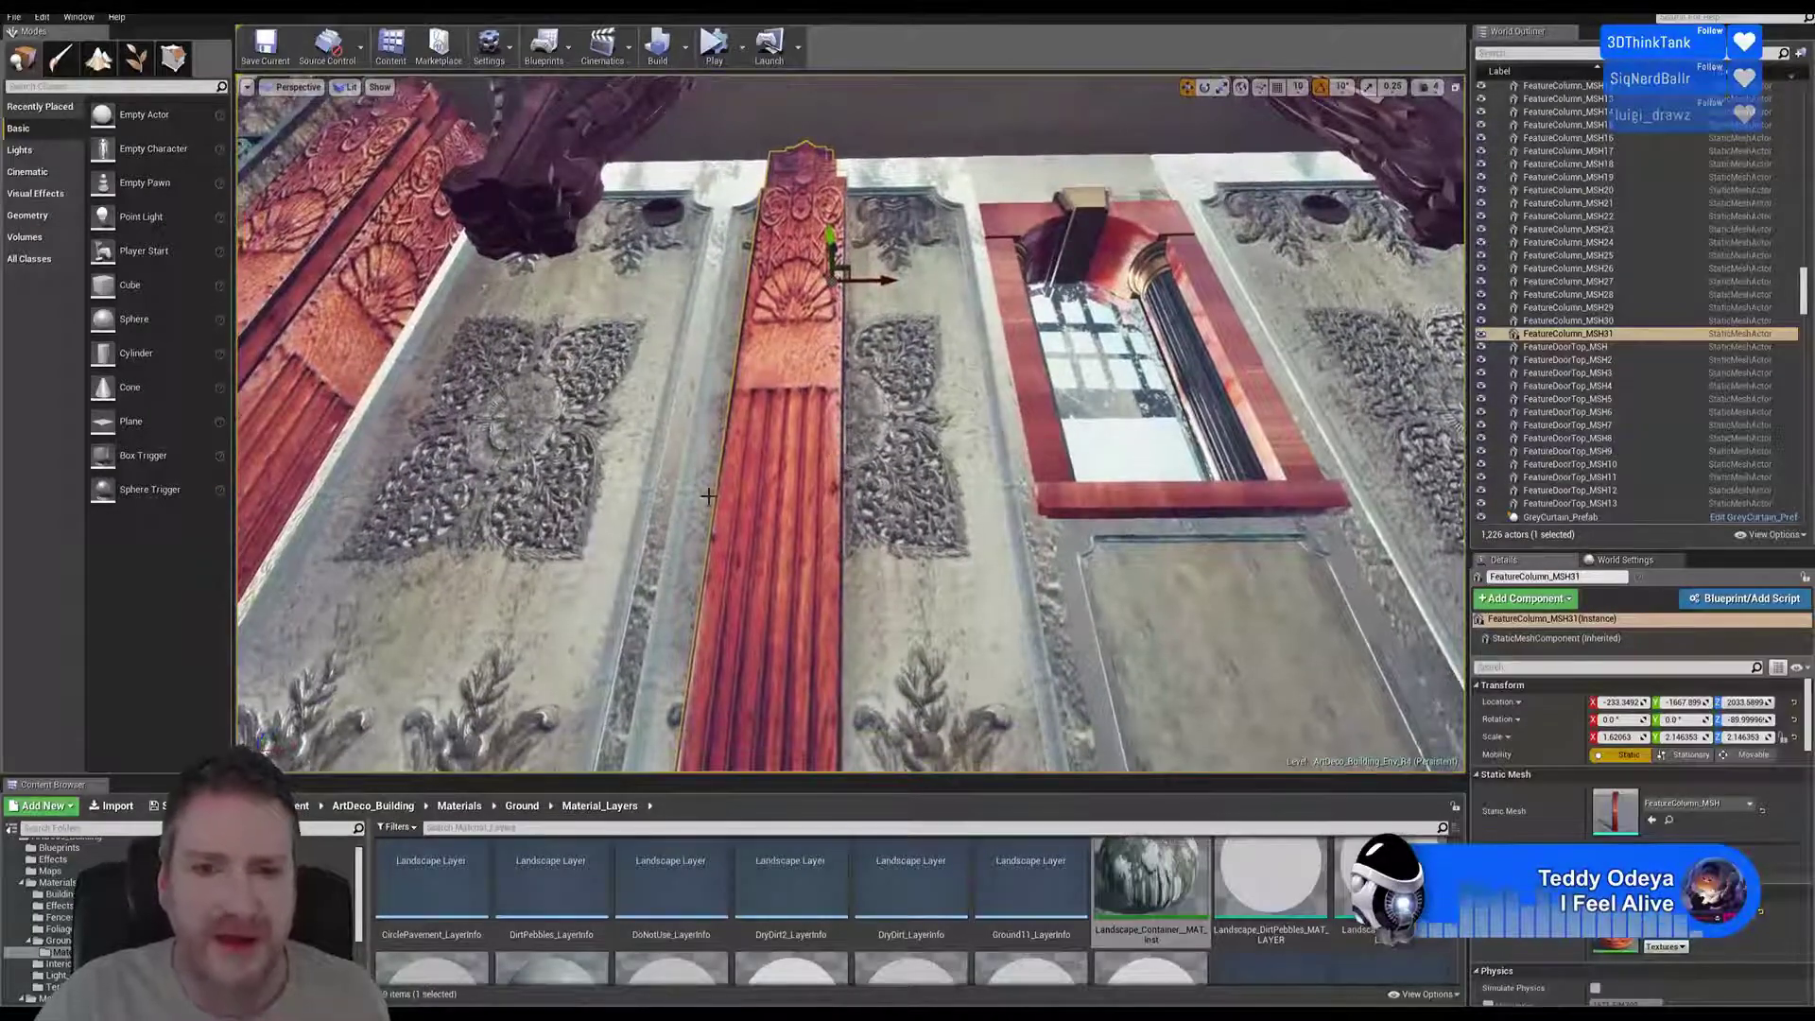
Delete the carved plaster panel between the column and window, and place a duplicate of the column on the window's other side
key("Delete")
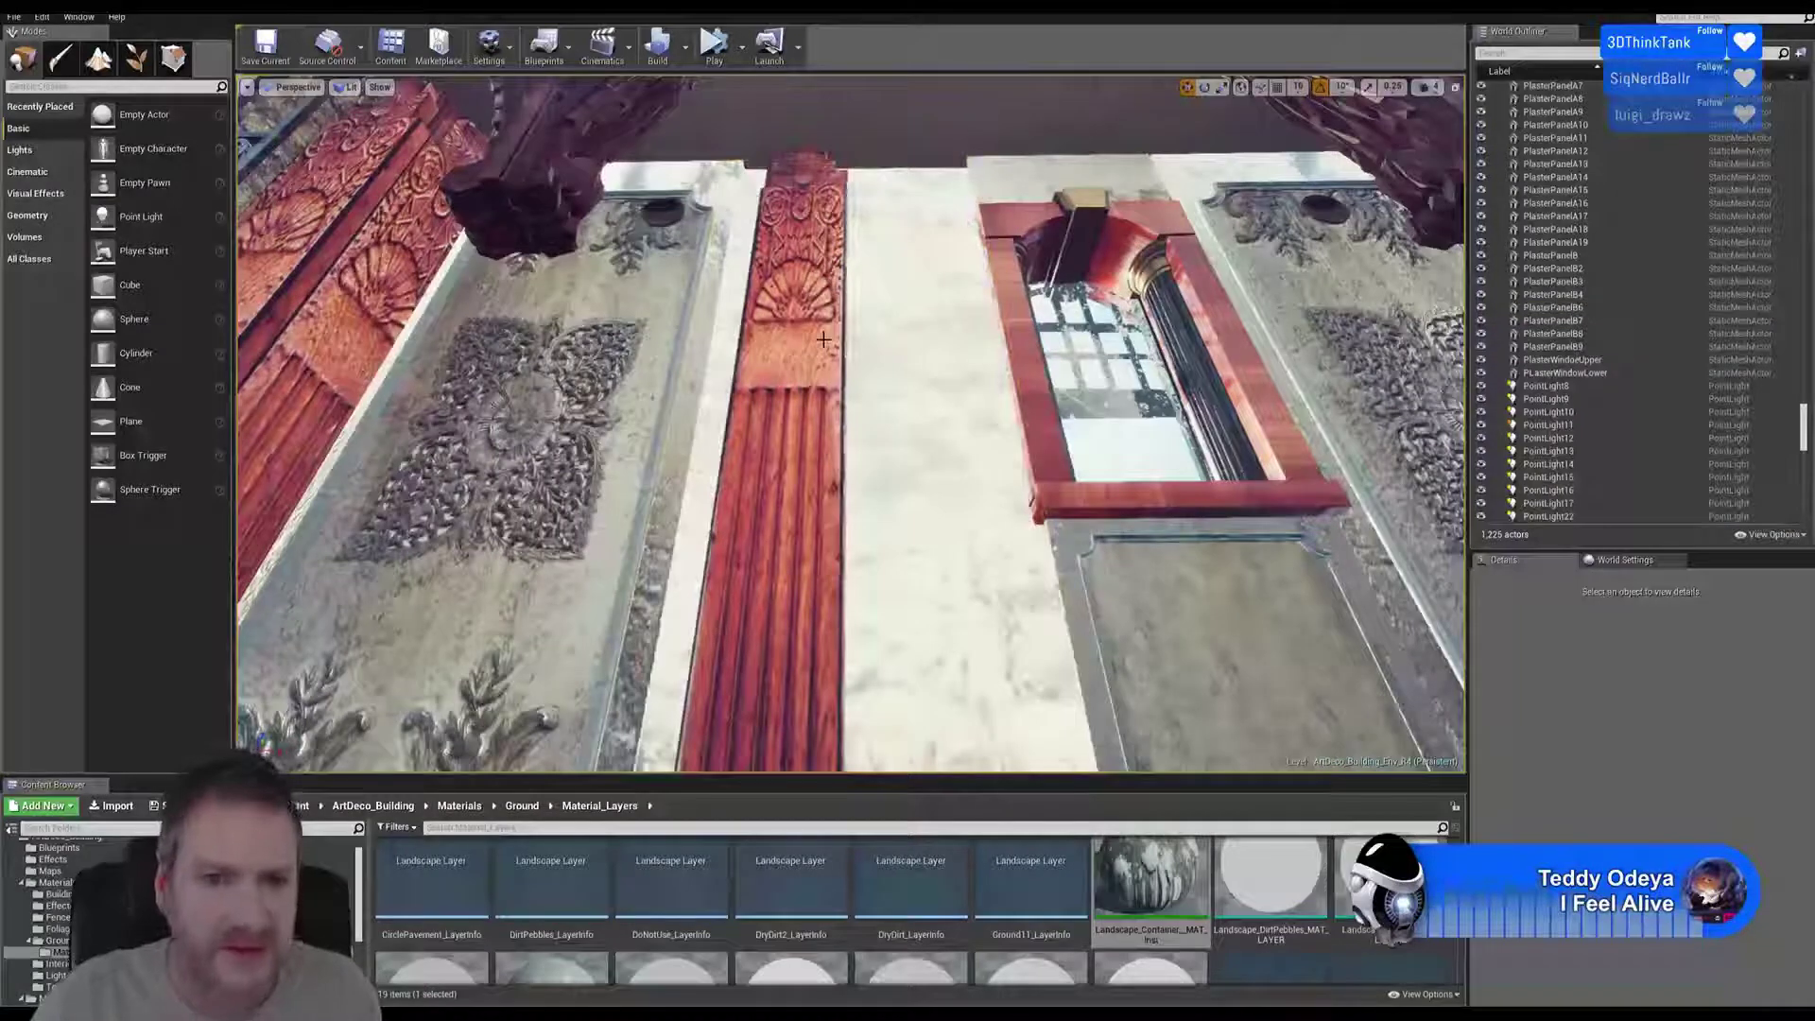
right_click(823, 339)
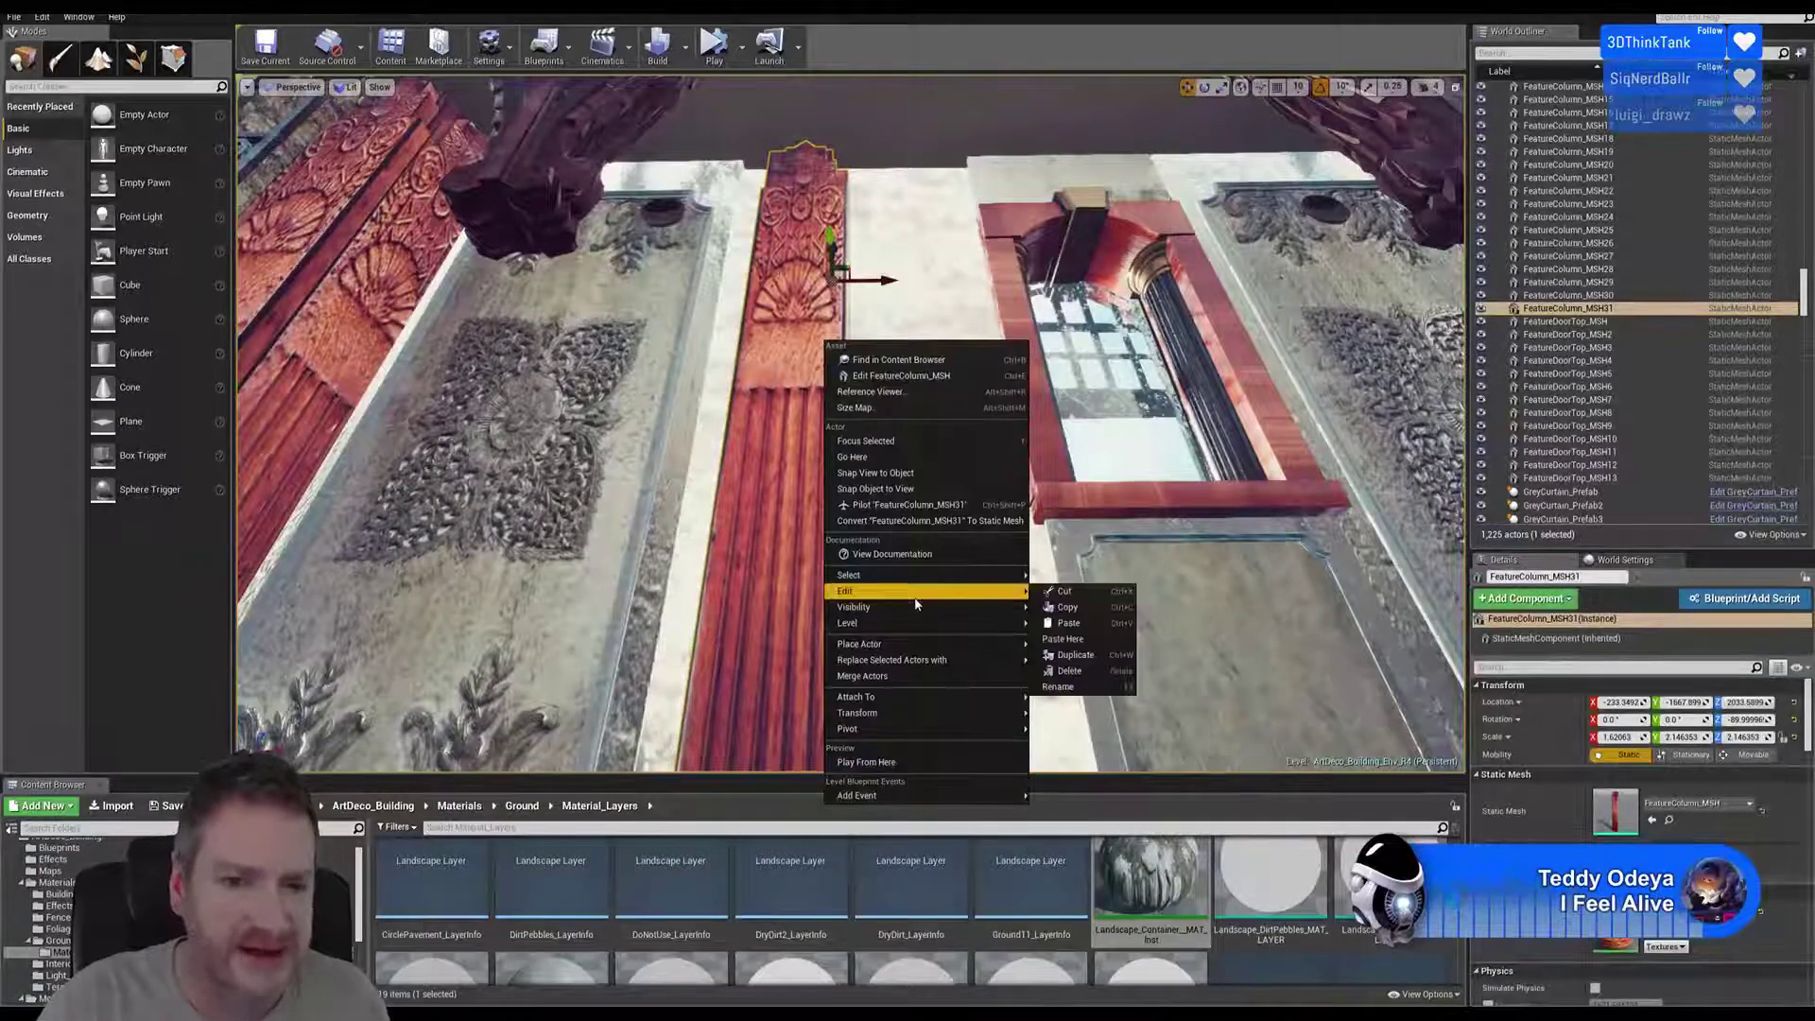
left_click(1073, 654)
left_click_drag(850, 271, 1342, 283)
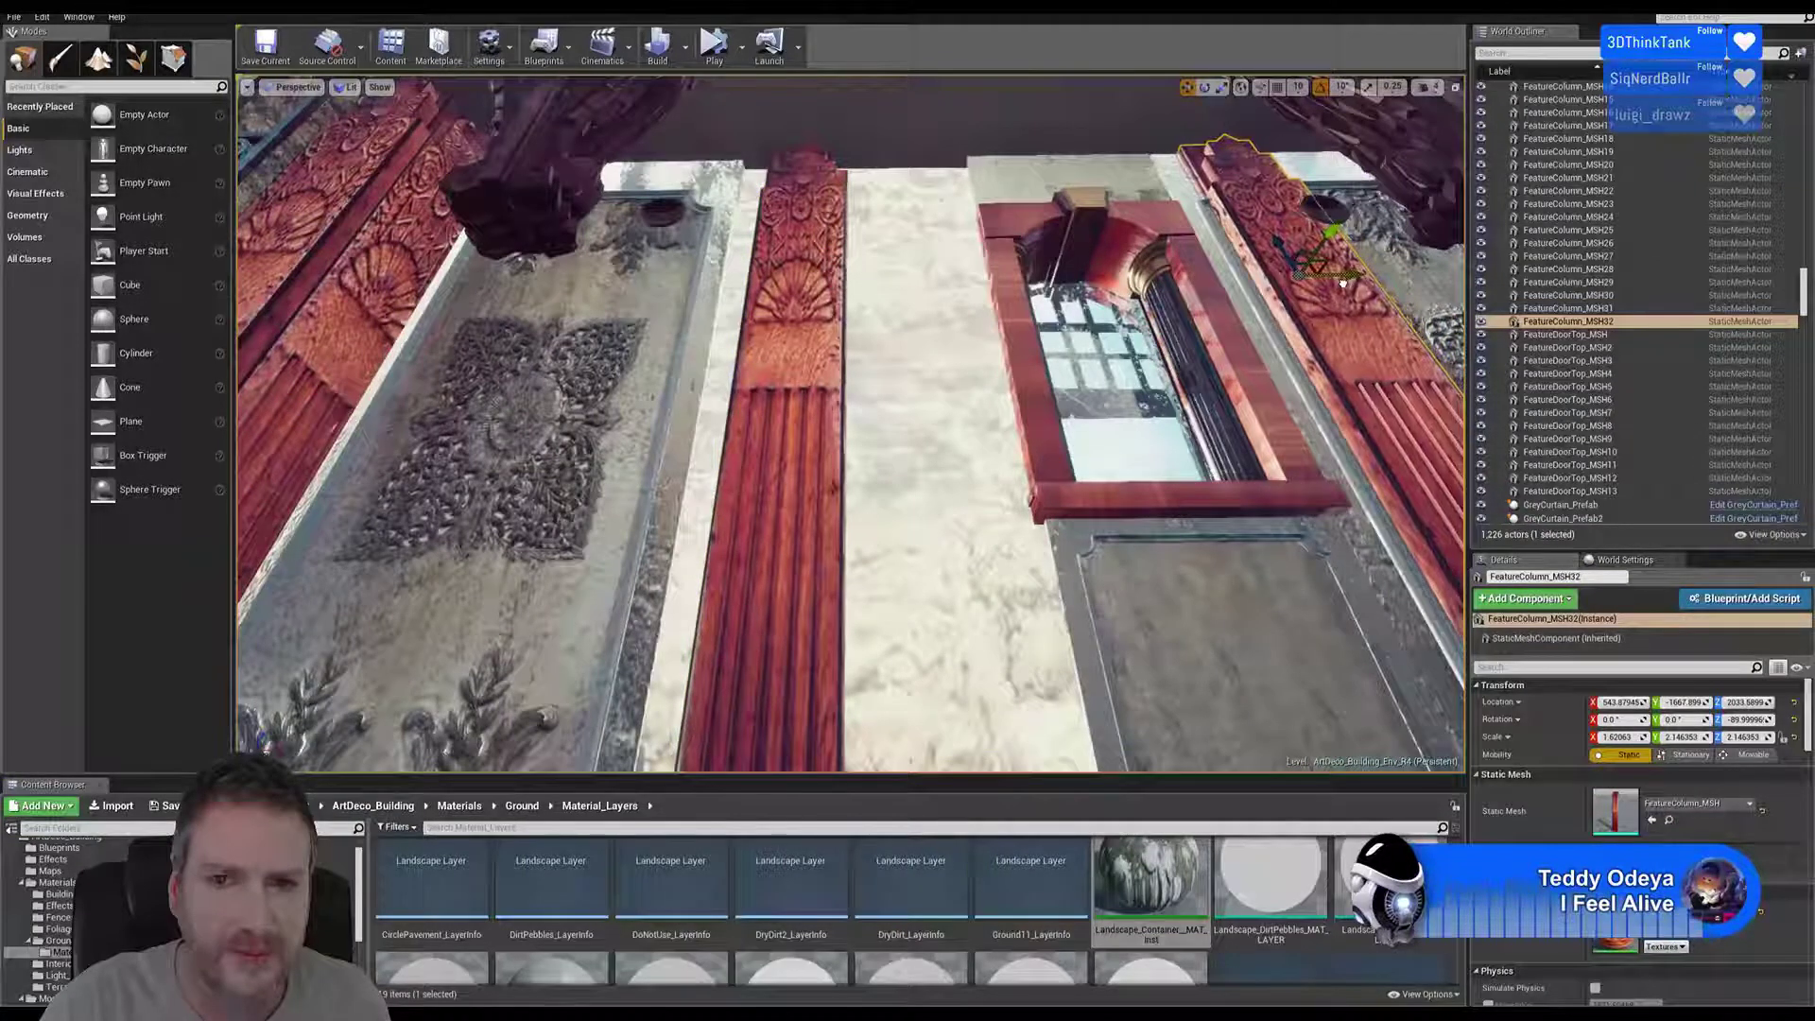
right_click_drag(969, 488, 1213, 656)
scroll(1647, 345, "up", 10)
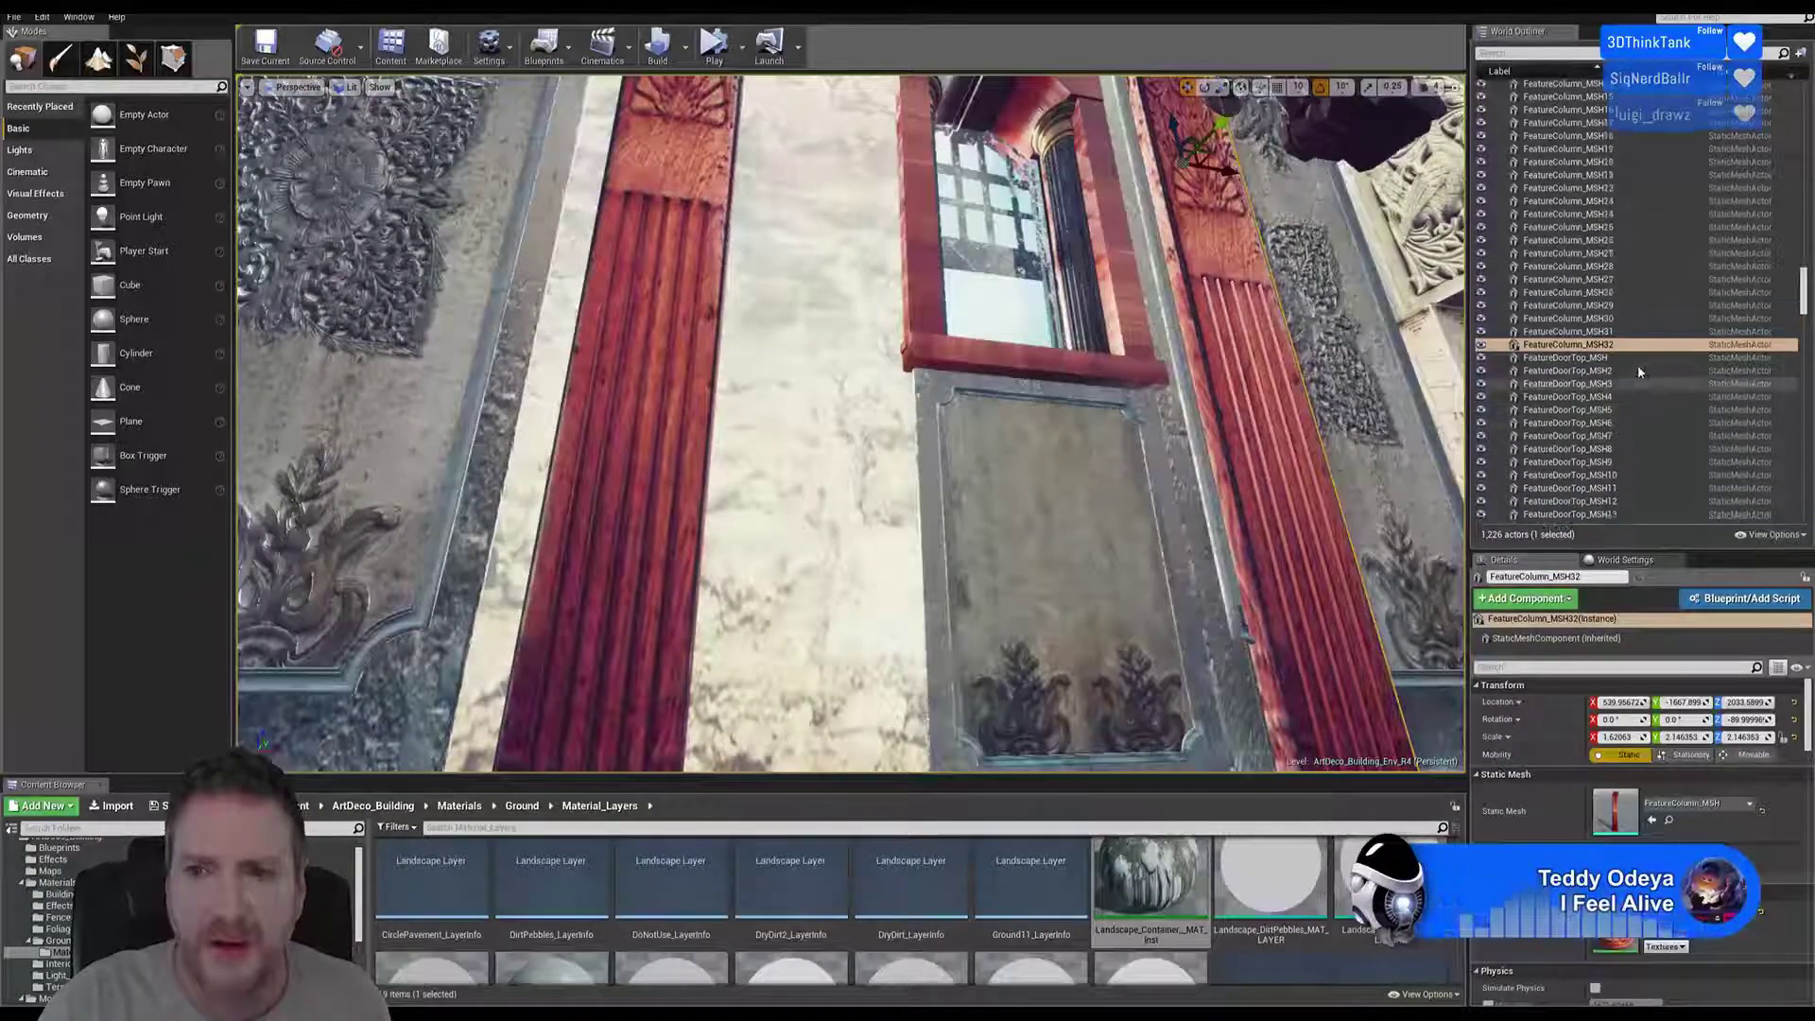
Find the hidden curtain prefabs in the actor list and make GreyCurtain_Prefab11 and GreyCurtain_Prefab12 visible again
scroll(1647, 342, "up", 15)
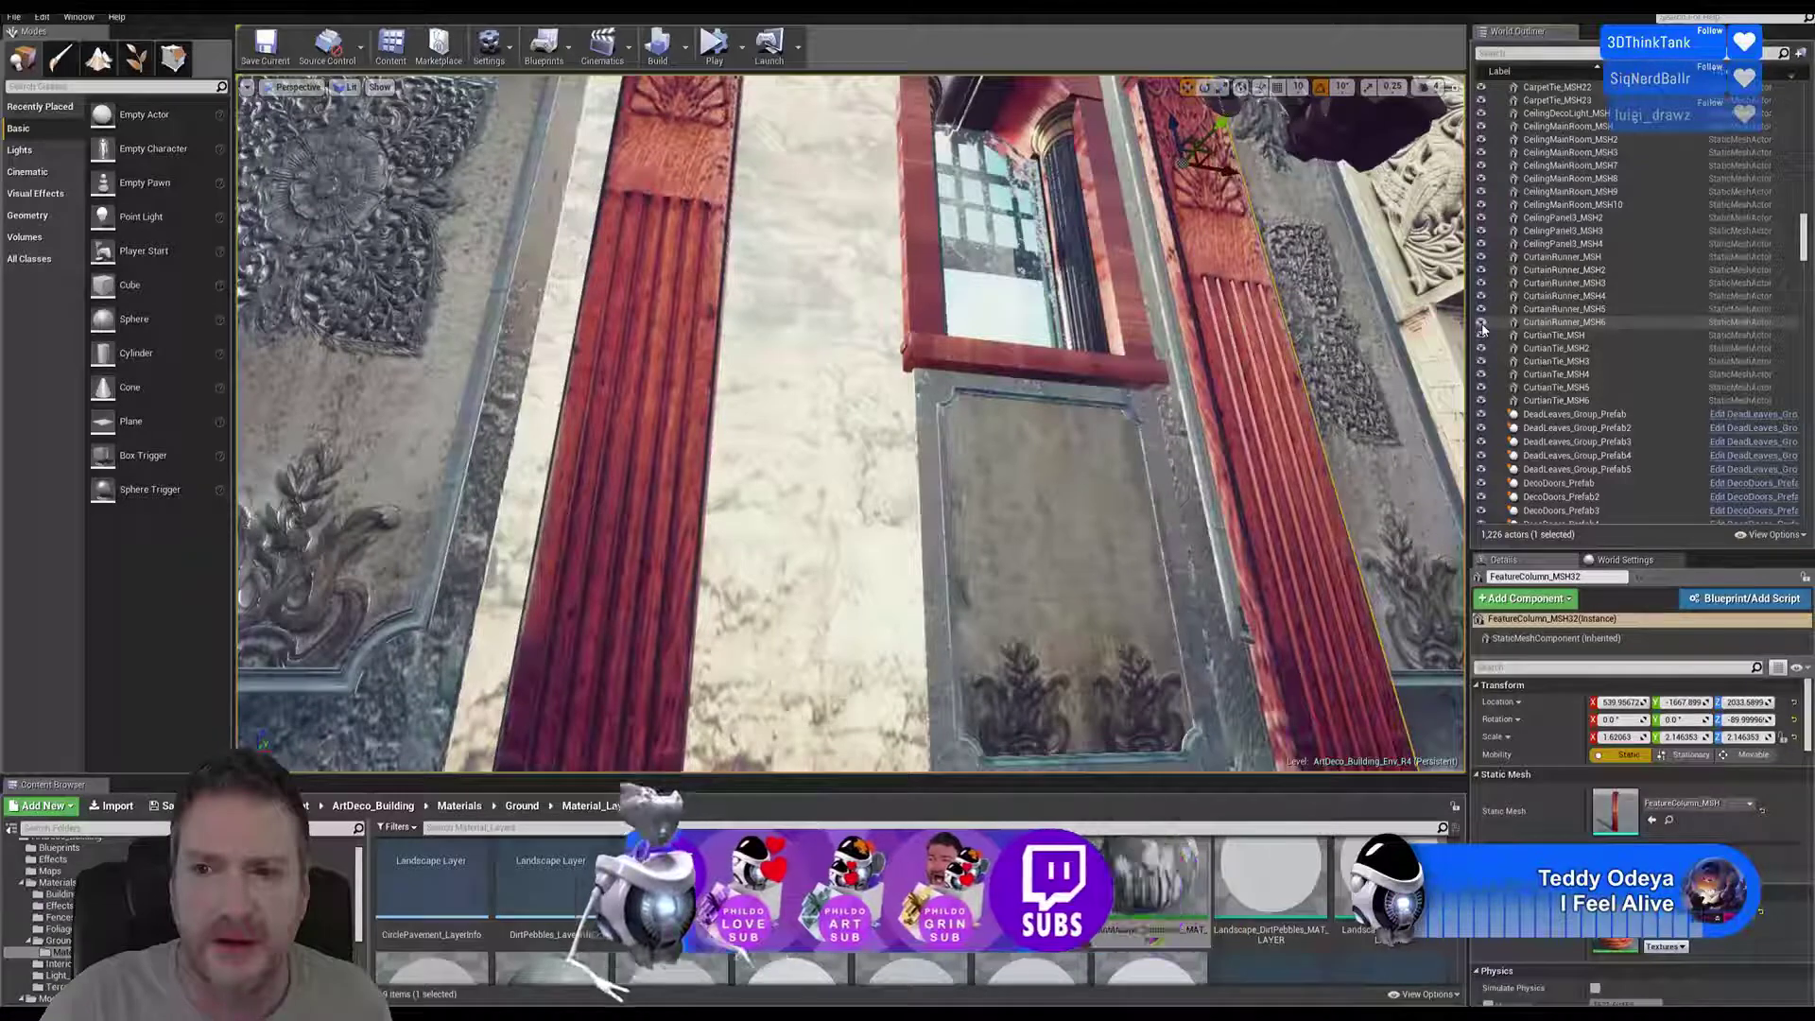
scroll(1568, 323, "up", 2)
scroll(1569, 323, "up", 12)
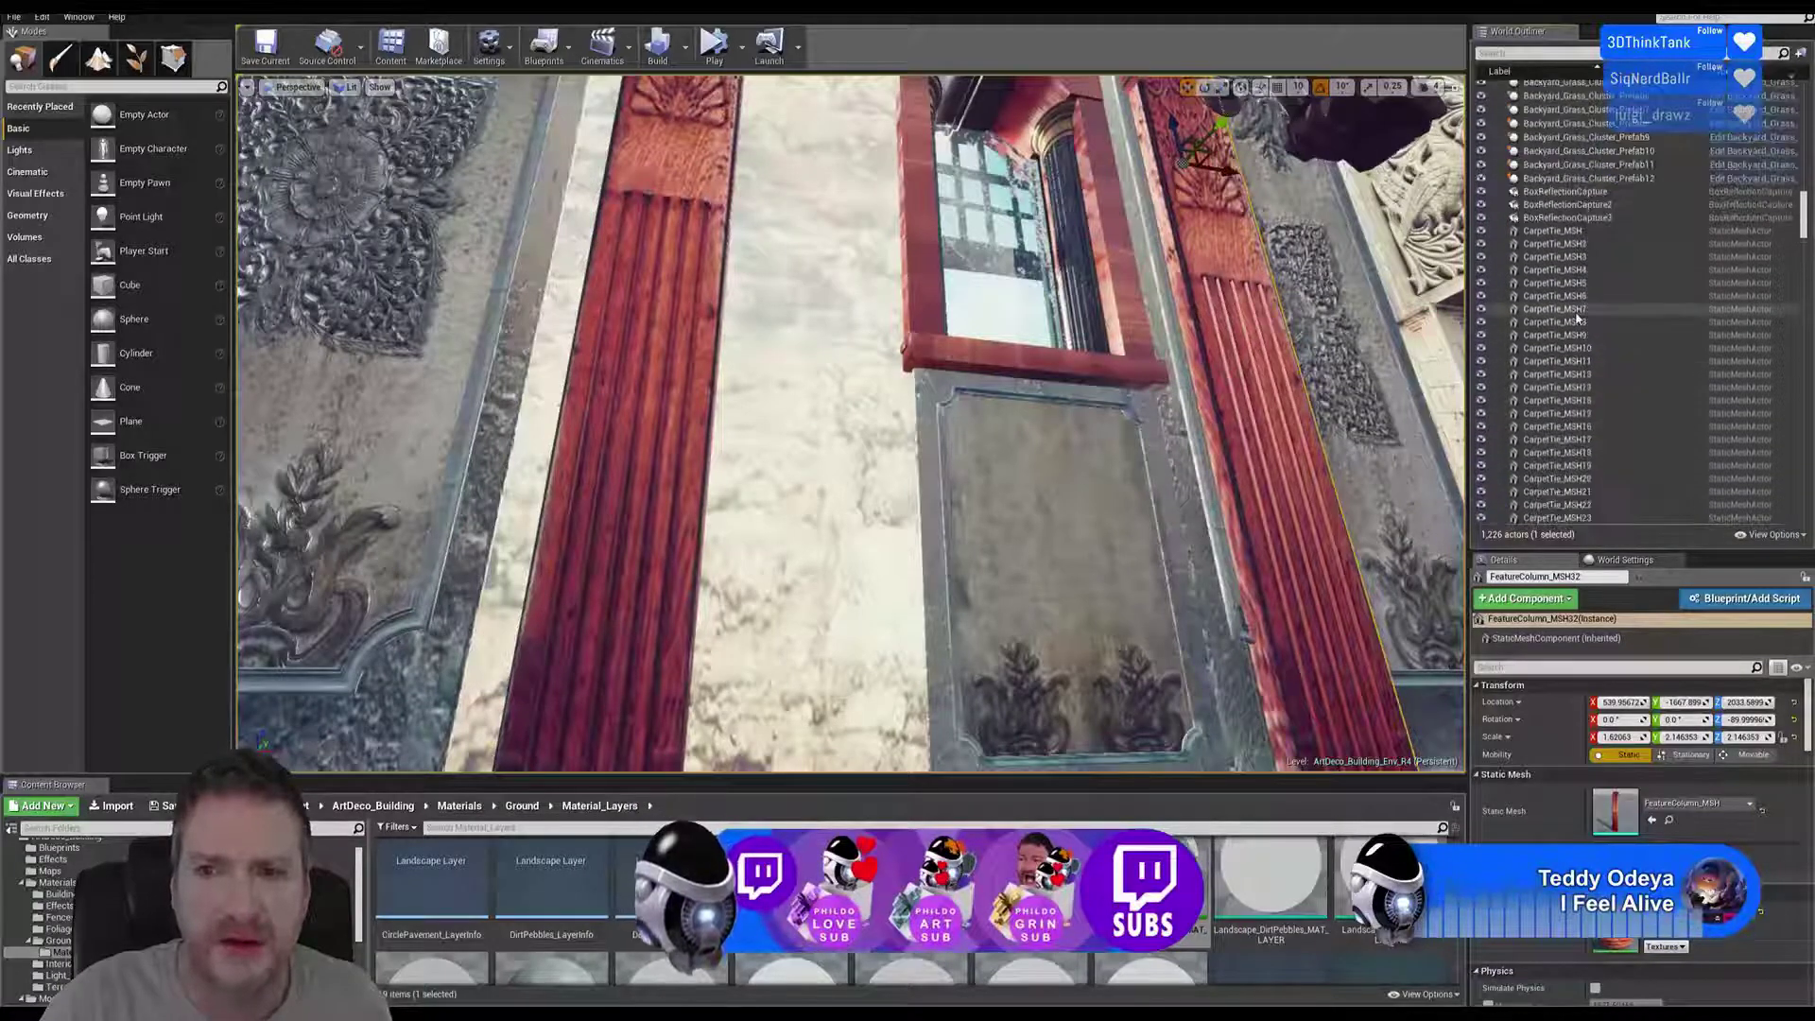
scroll(1597, 317, "up", 15)
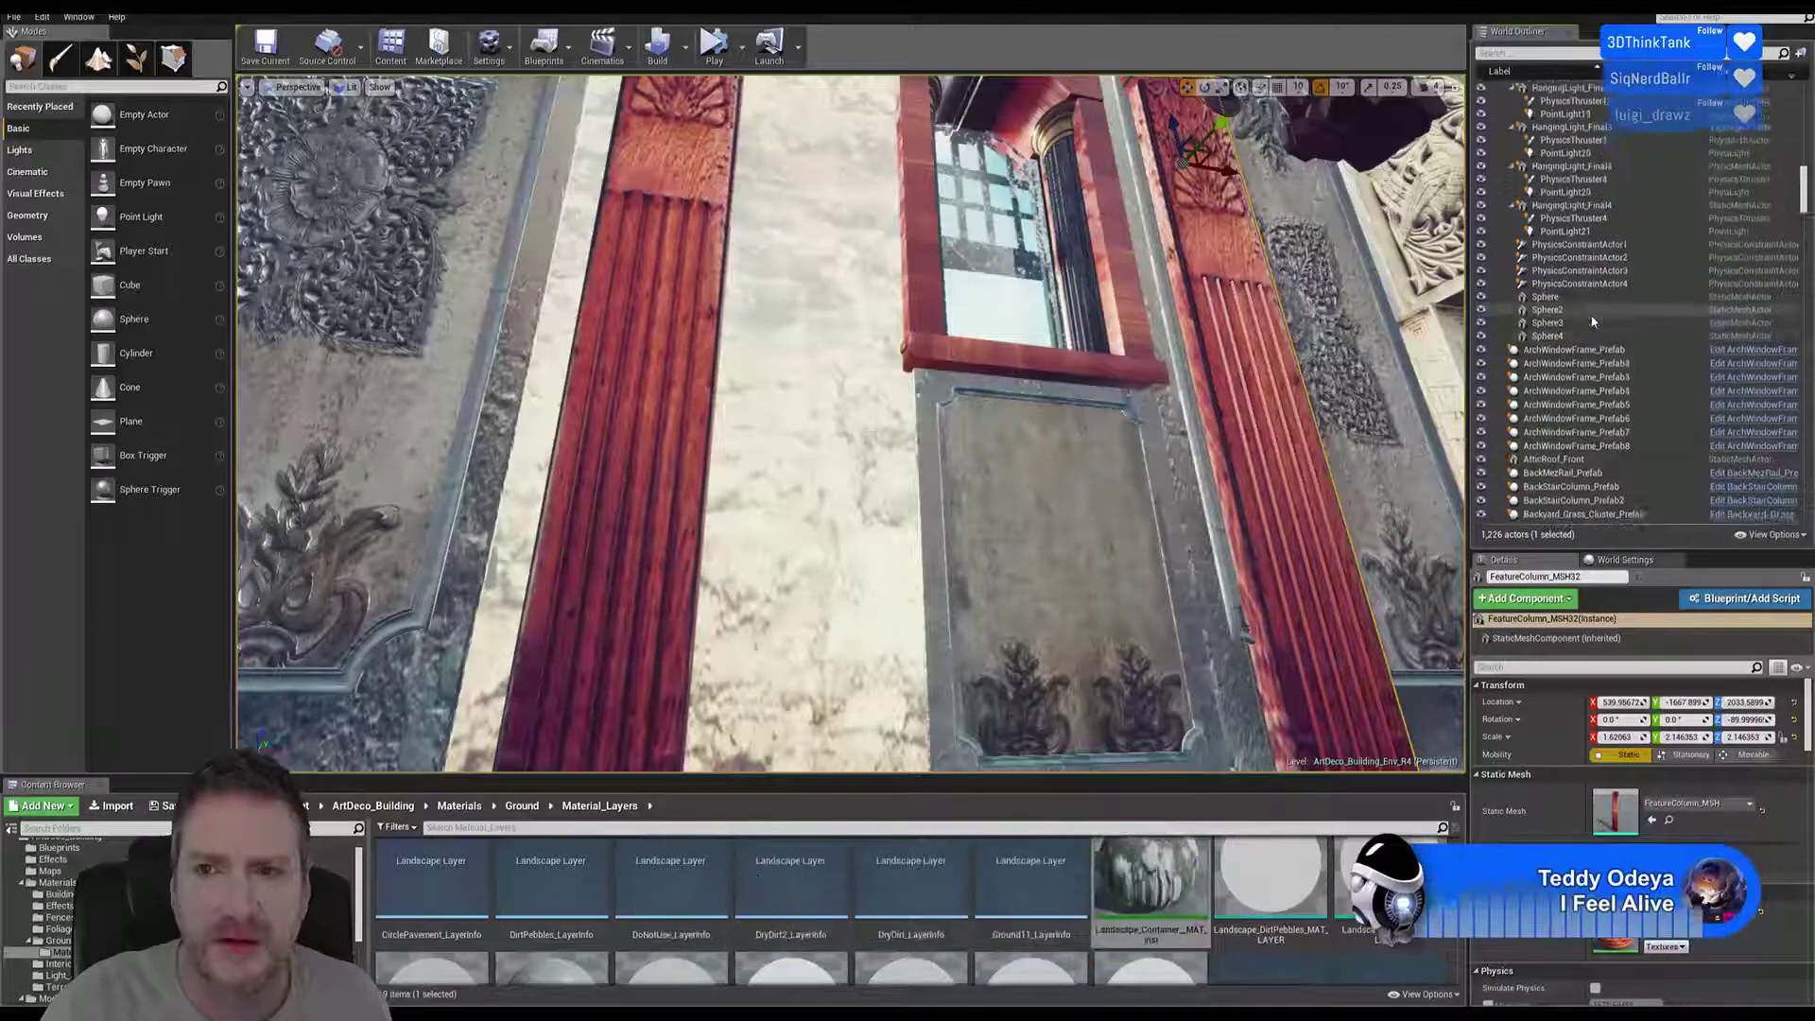
scroll(1605, 310, "up", 10)
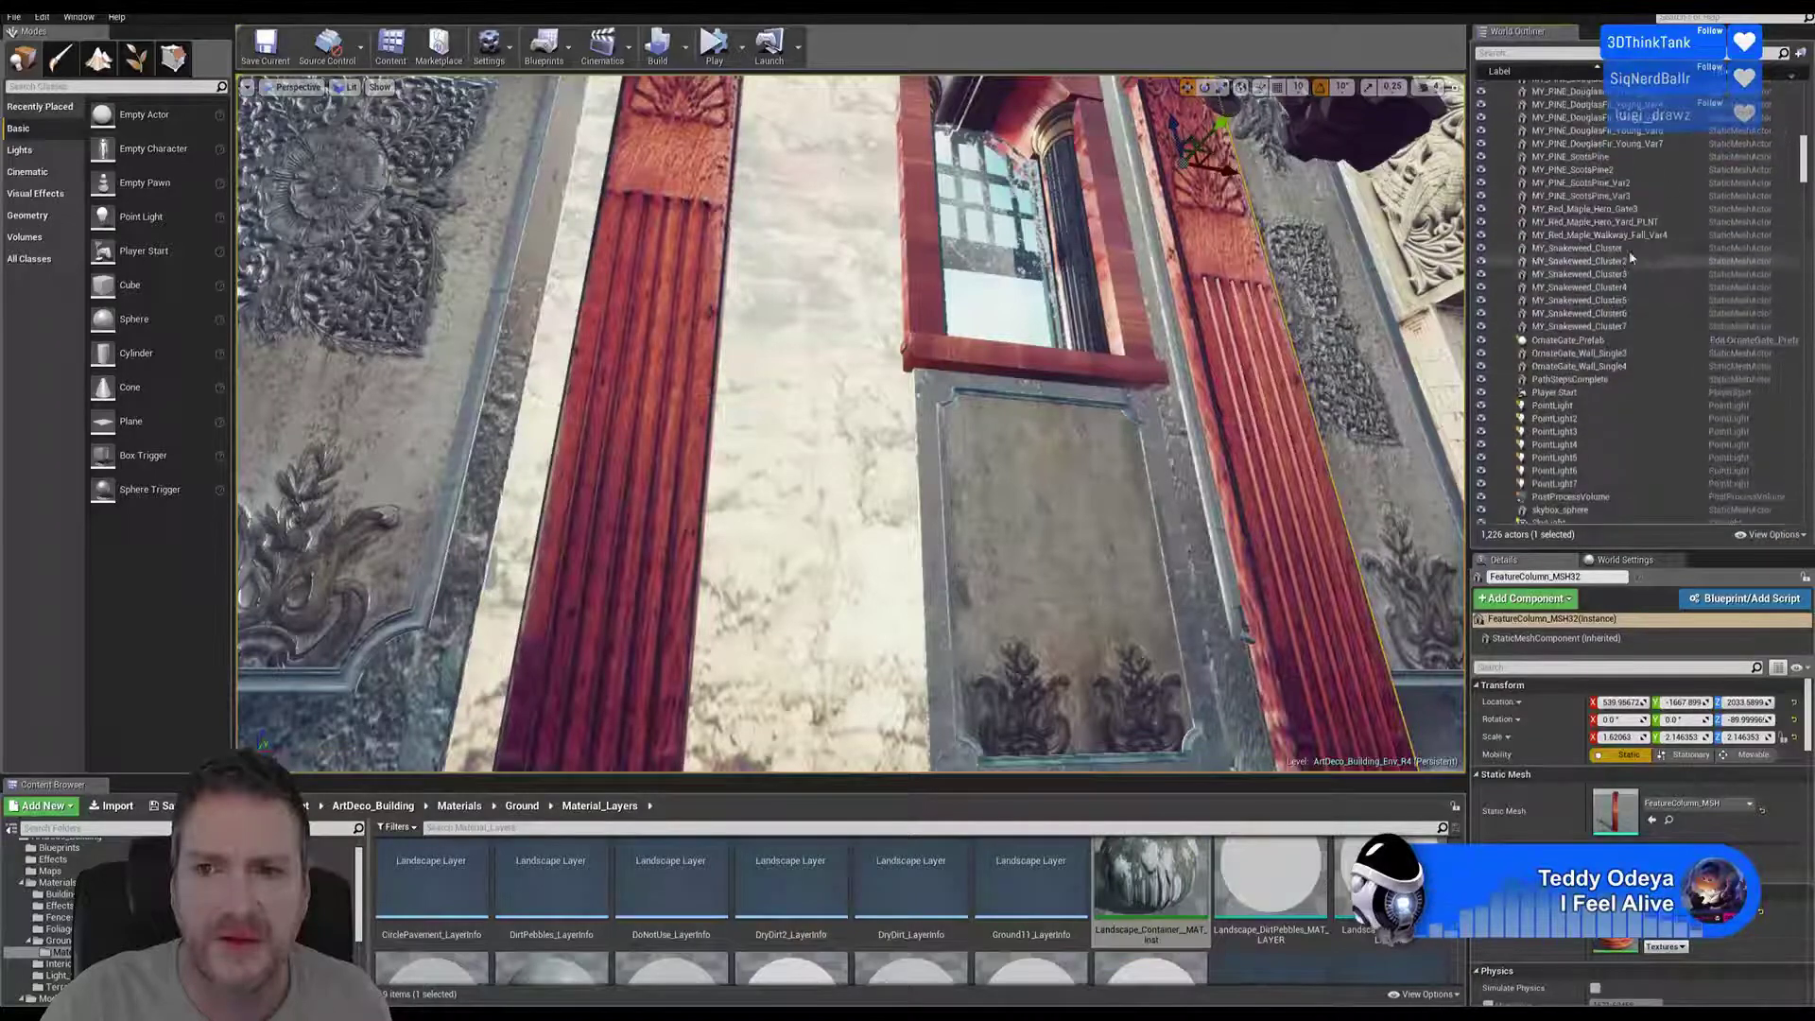
scroll(1689, 247, "up", 1)
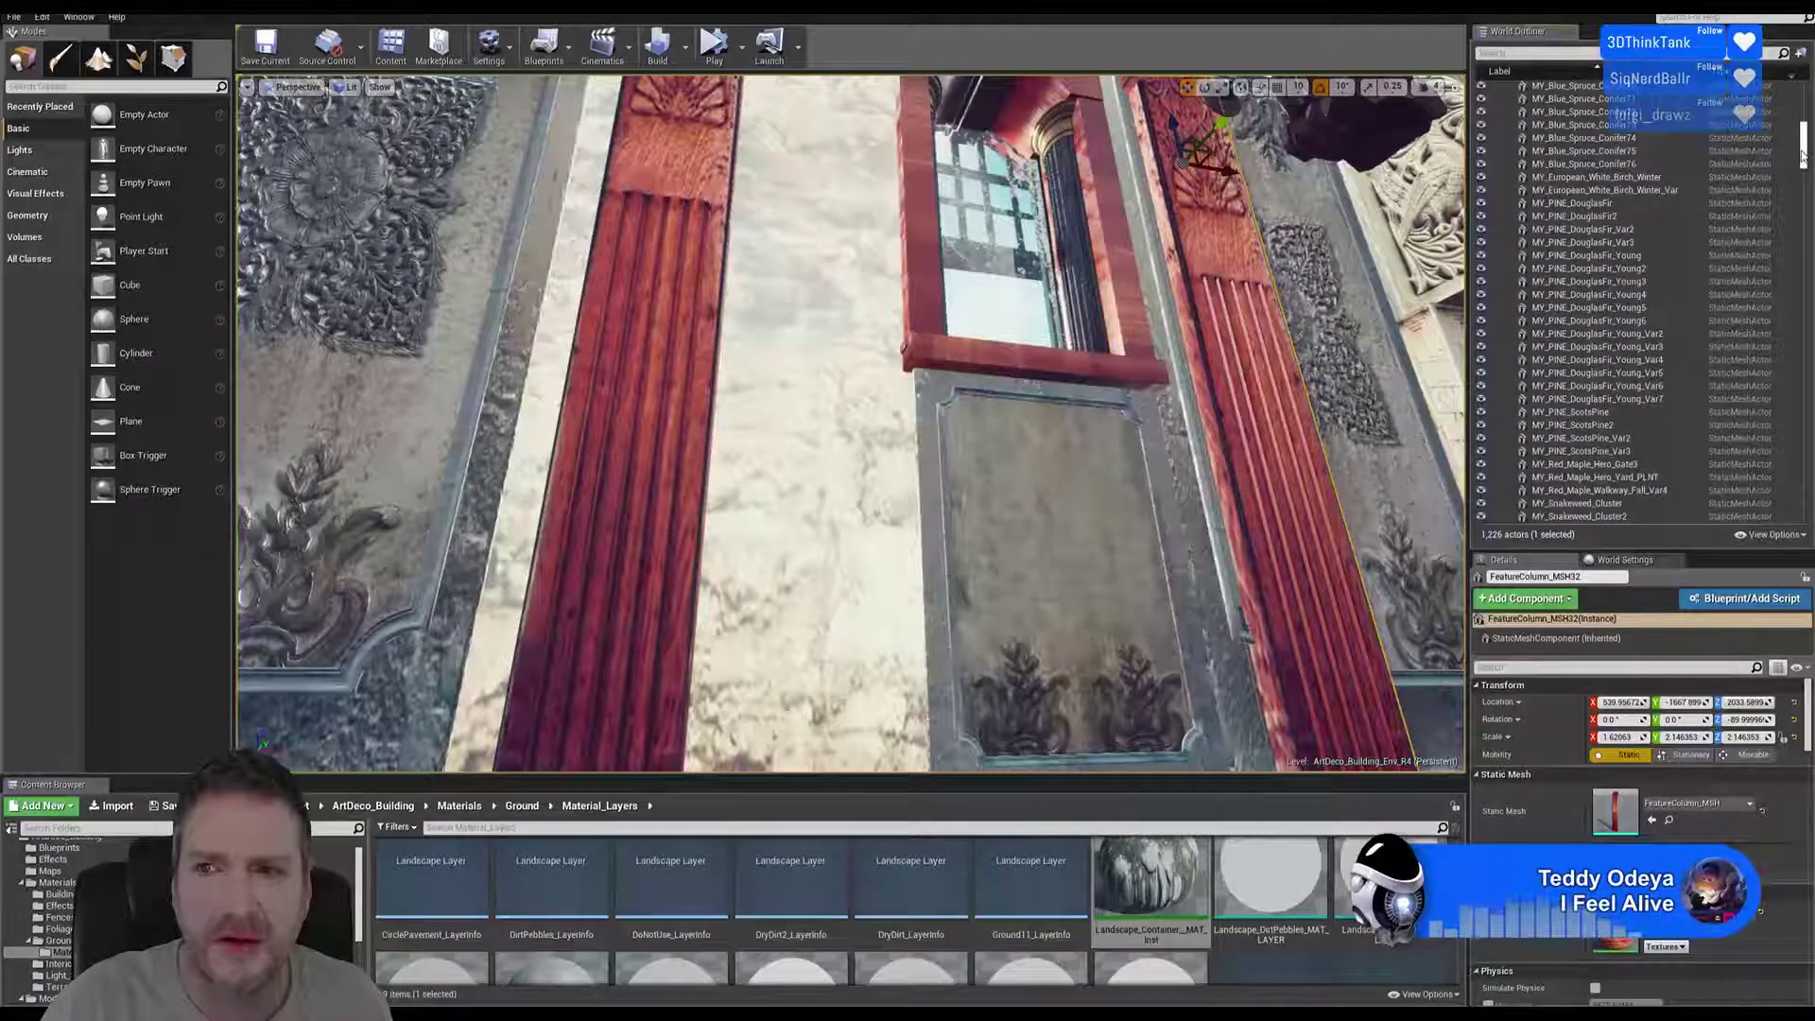
left_click_drag(1802, 156, 1802, 106)
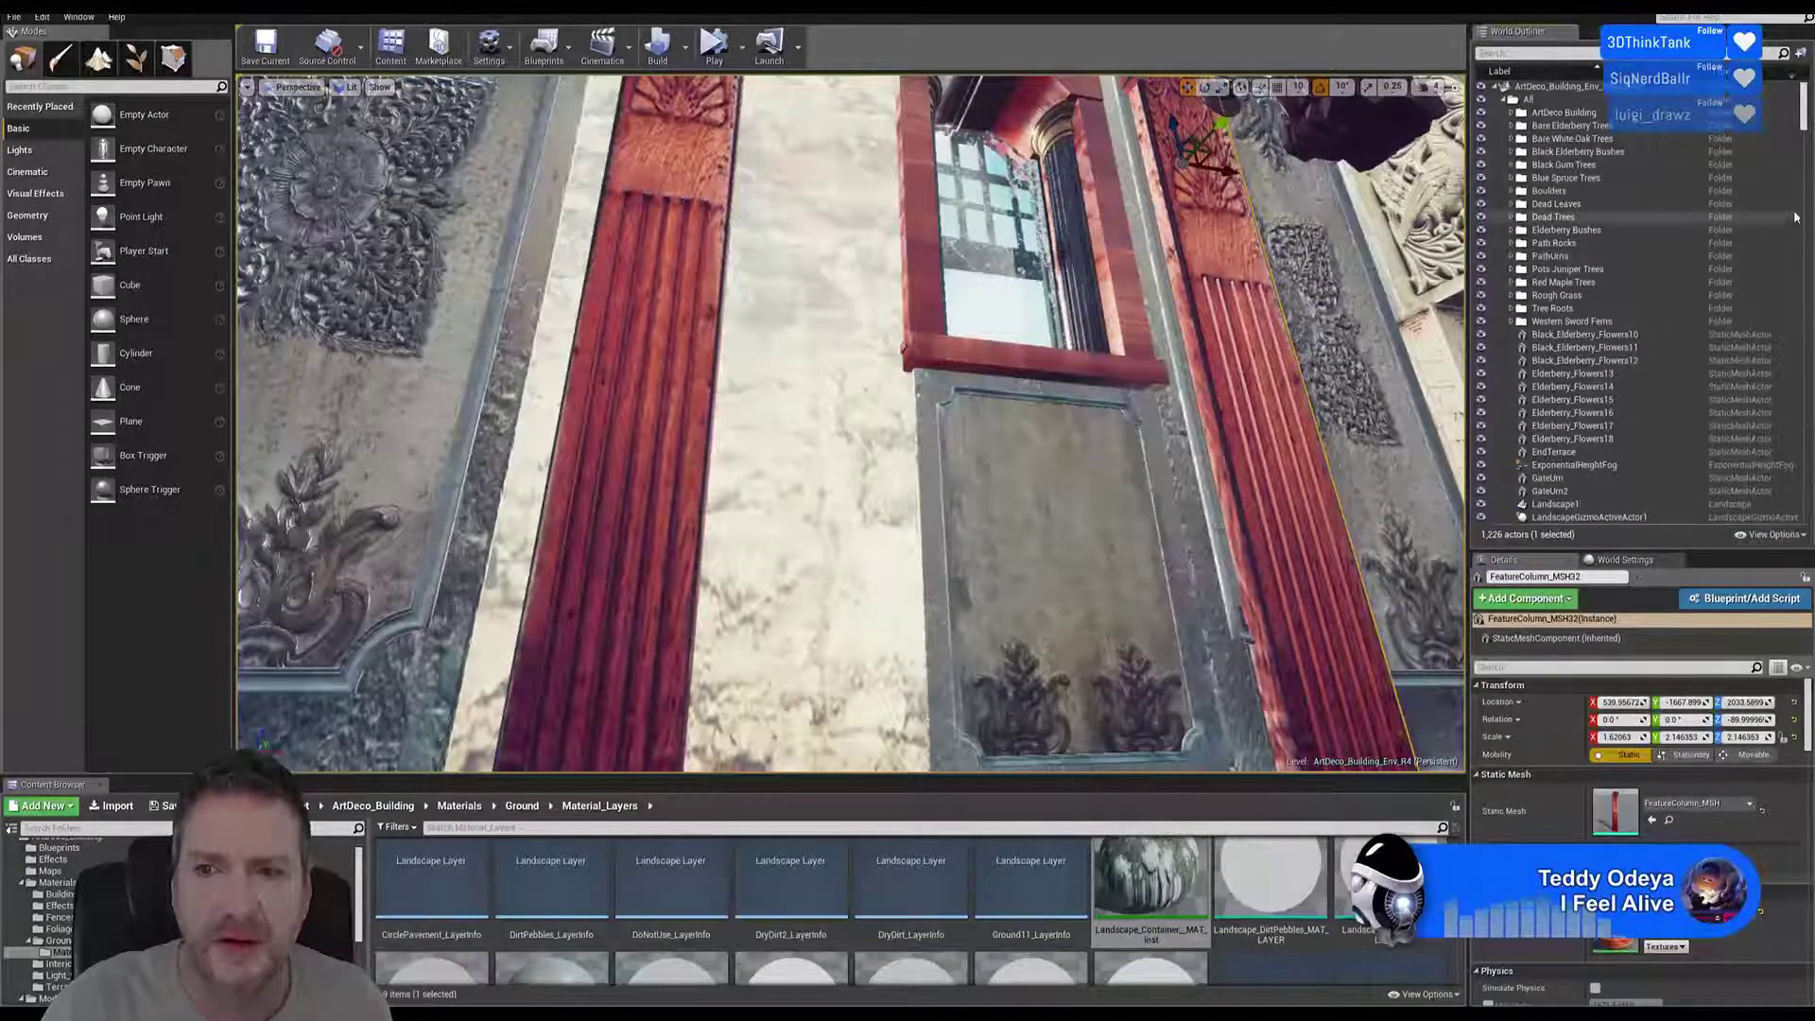
left_click_drag(1806, 149, 1780, 335)
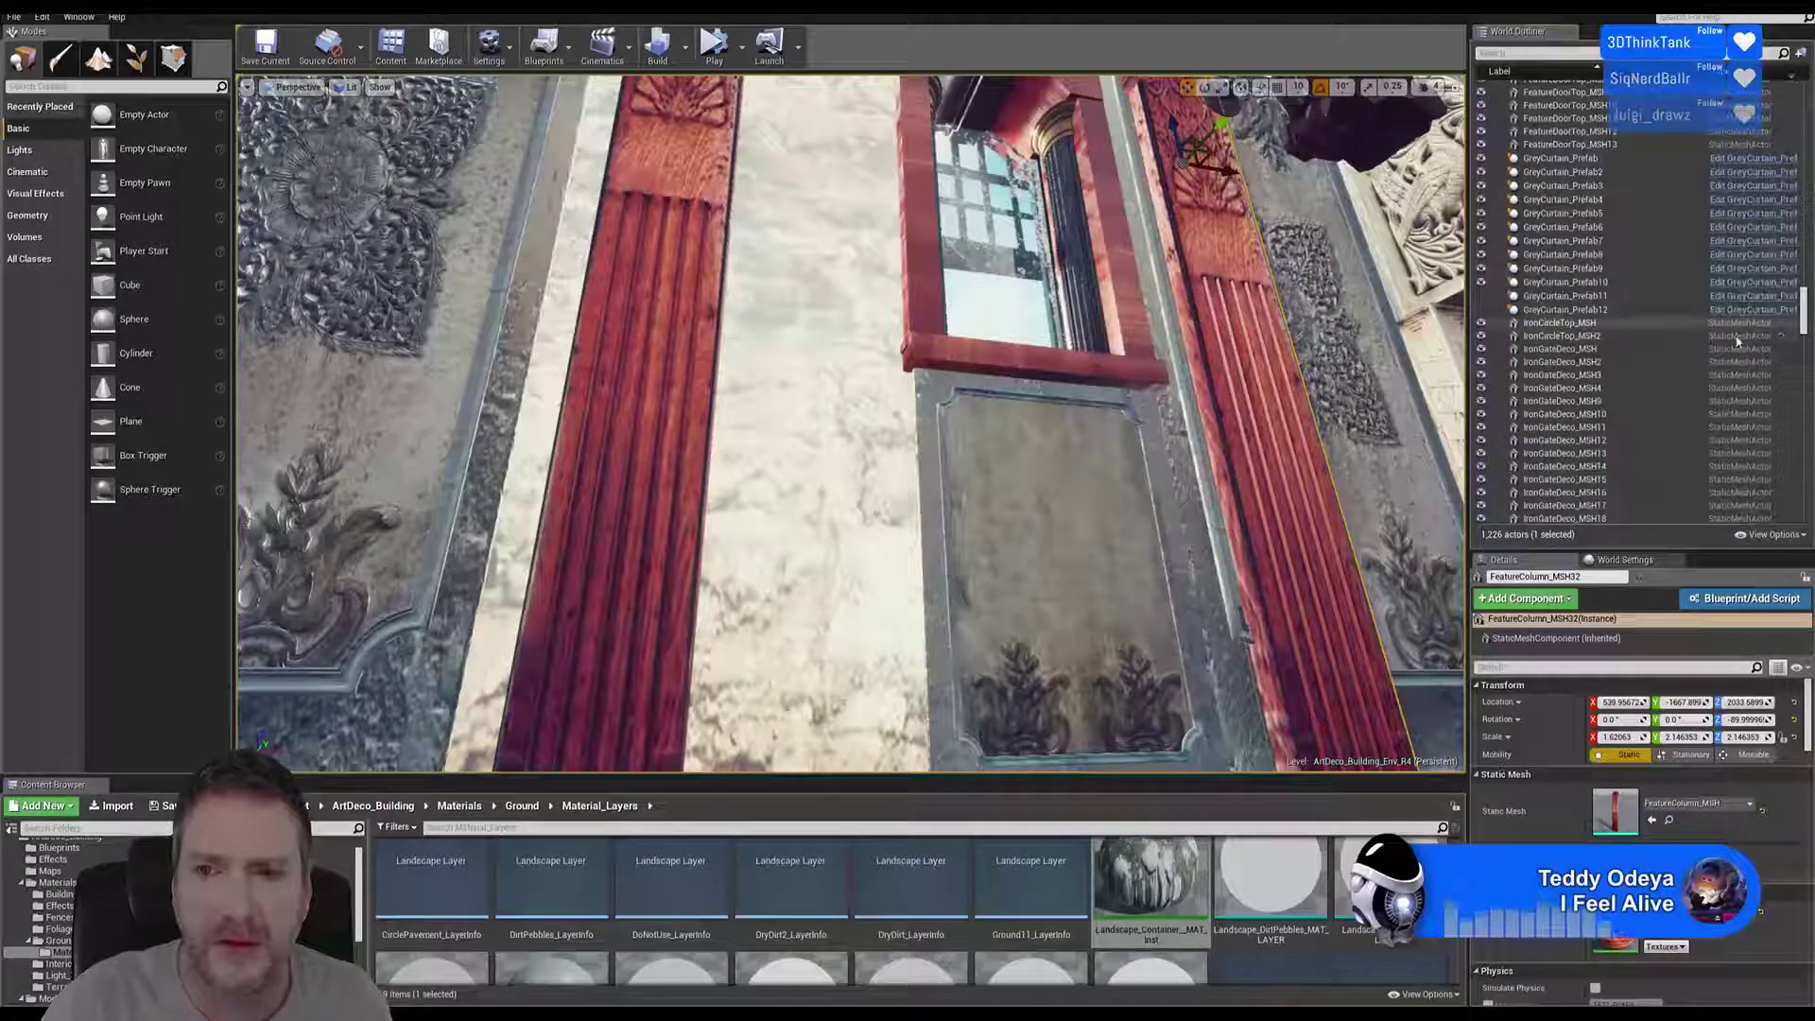
left_click(1480, 309)
left_click(1481, 296)
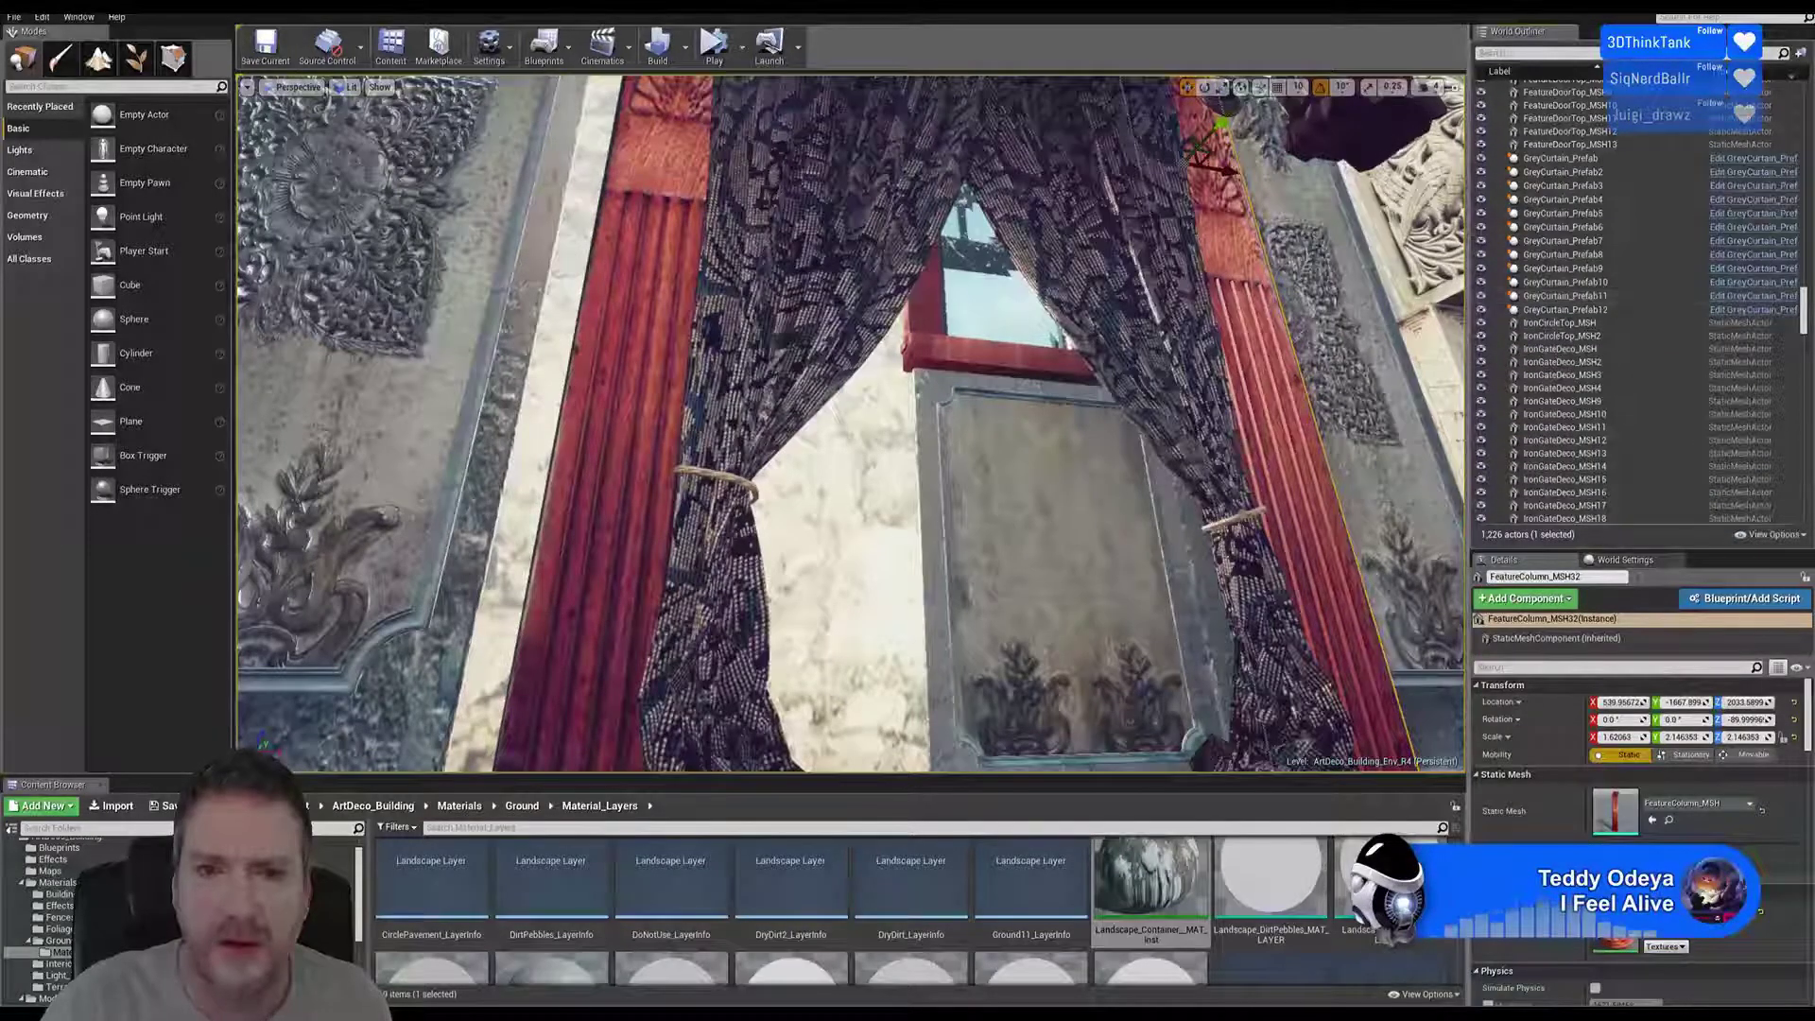
Turn the visibility of LargeTassles_Prefab18 back on to restore the tassels on the curtain ties
right_click_drag(810, 442, 788, 397)
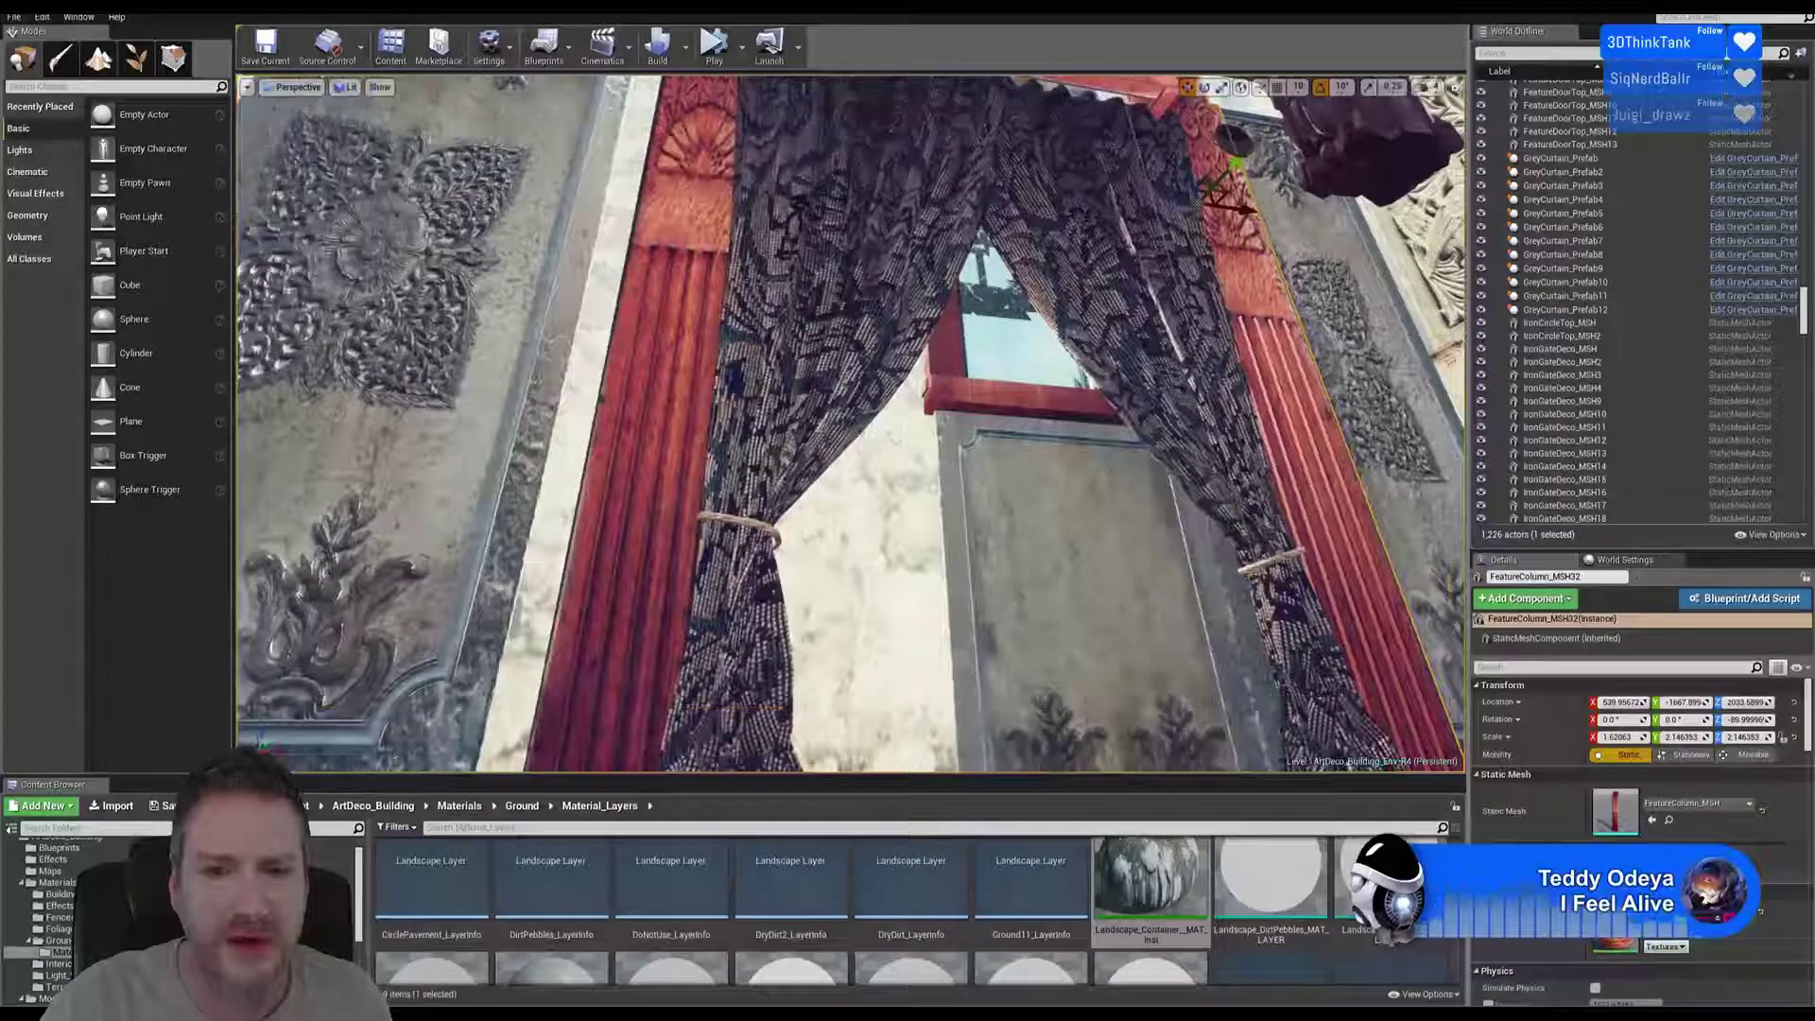
scroll(1543, 195, "down", 7)
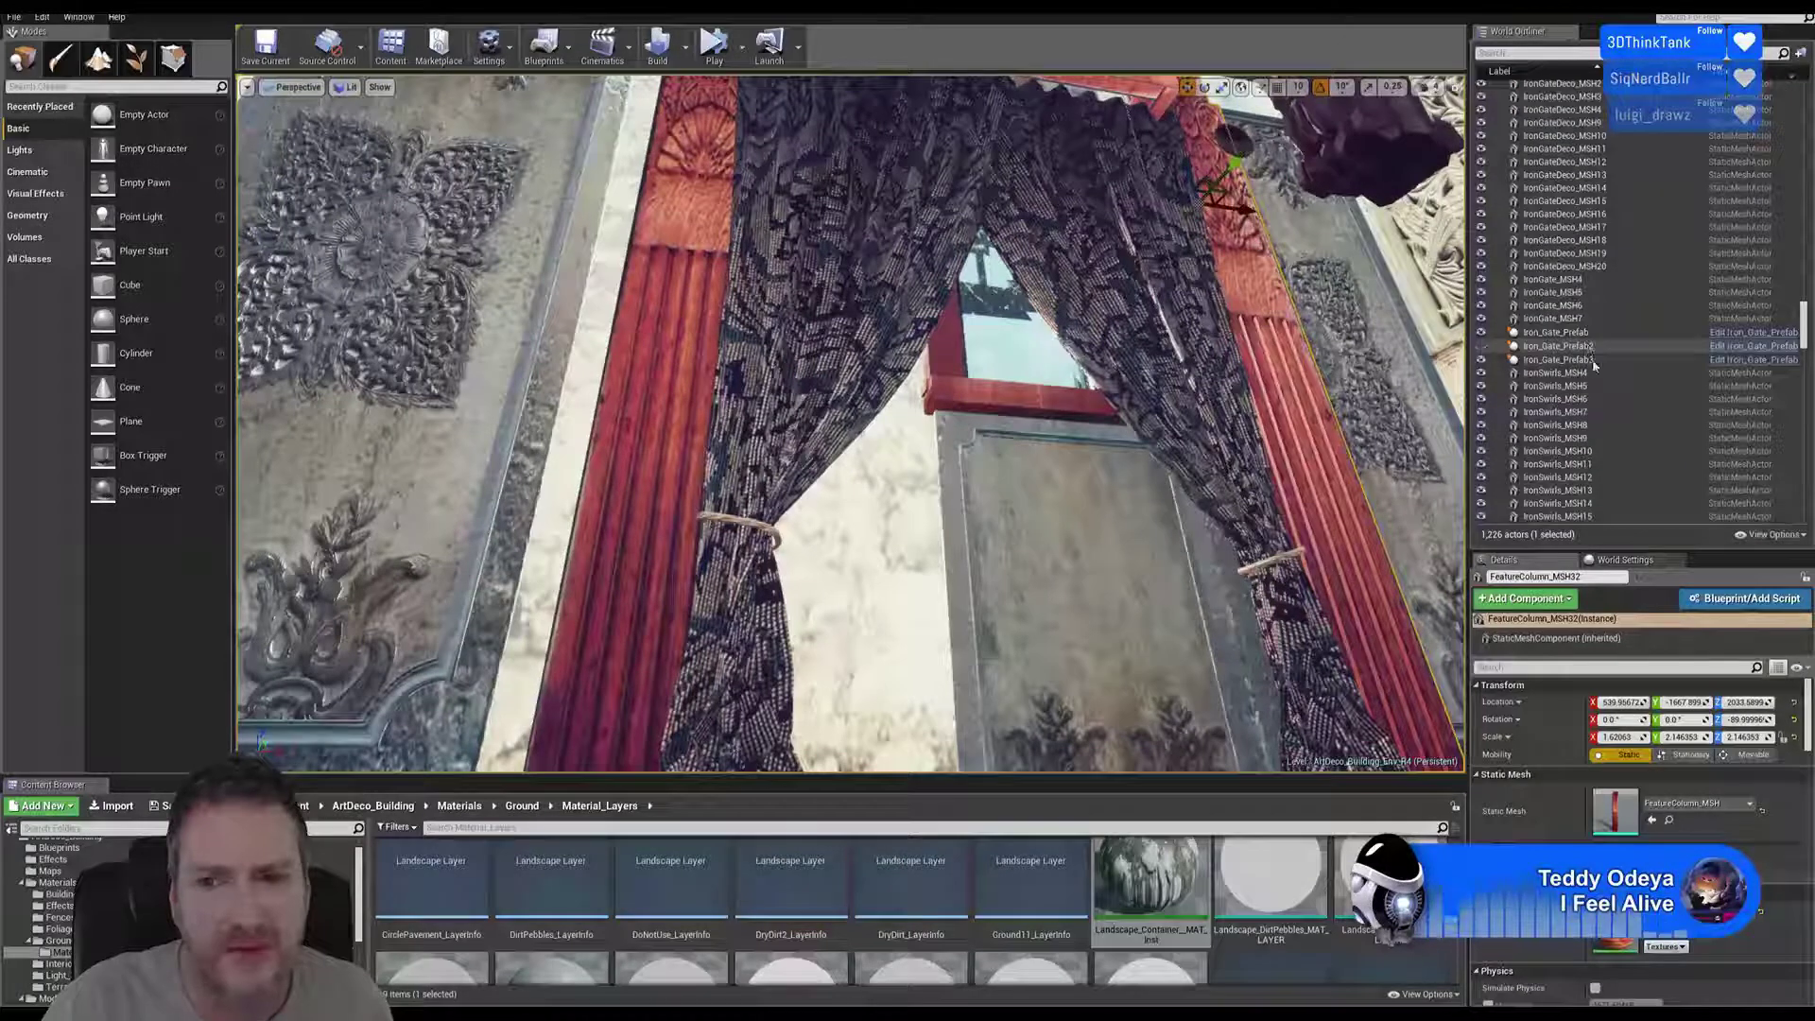
scroll(1592, 389, "down", 9)
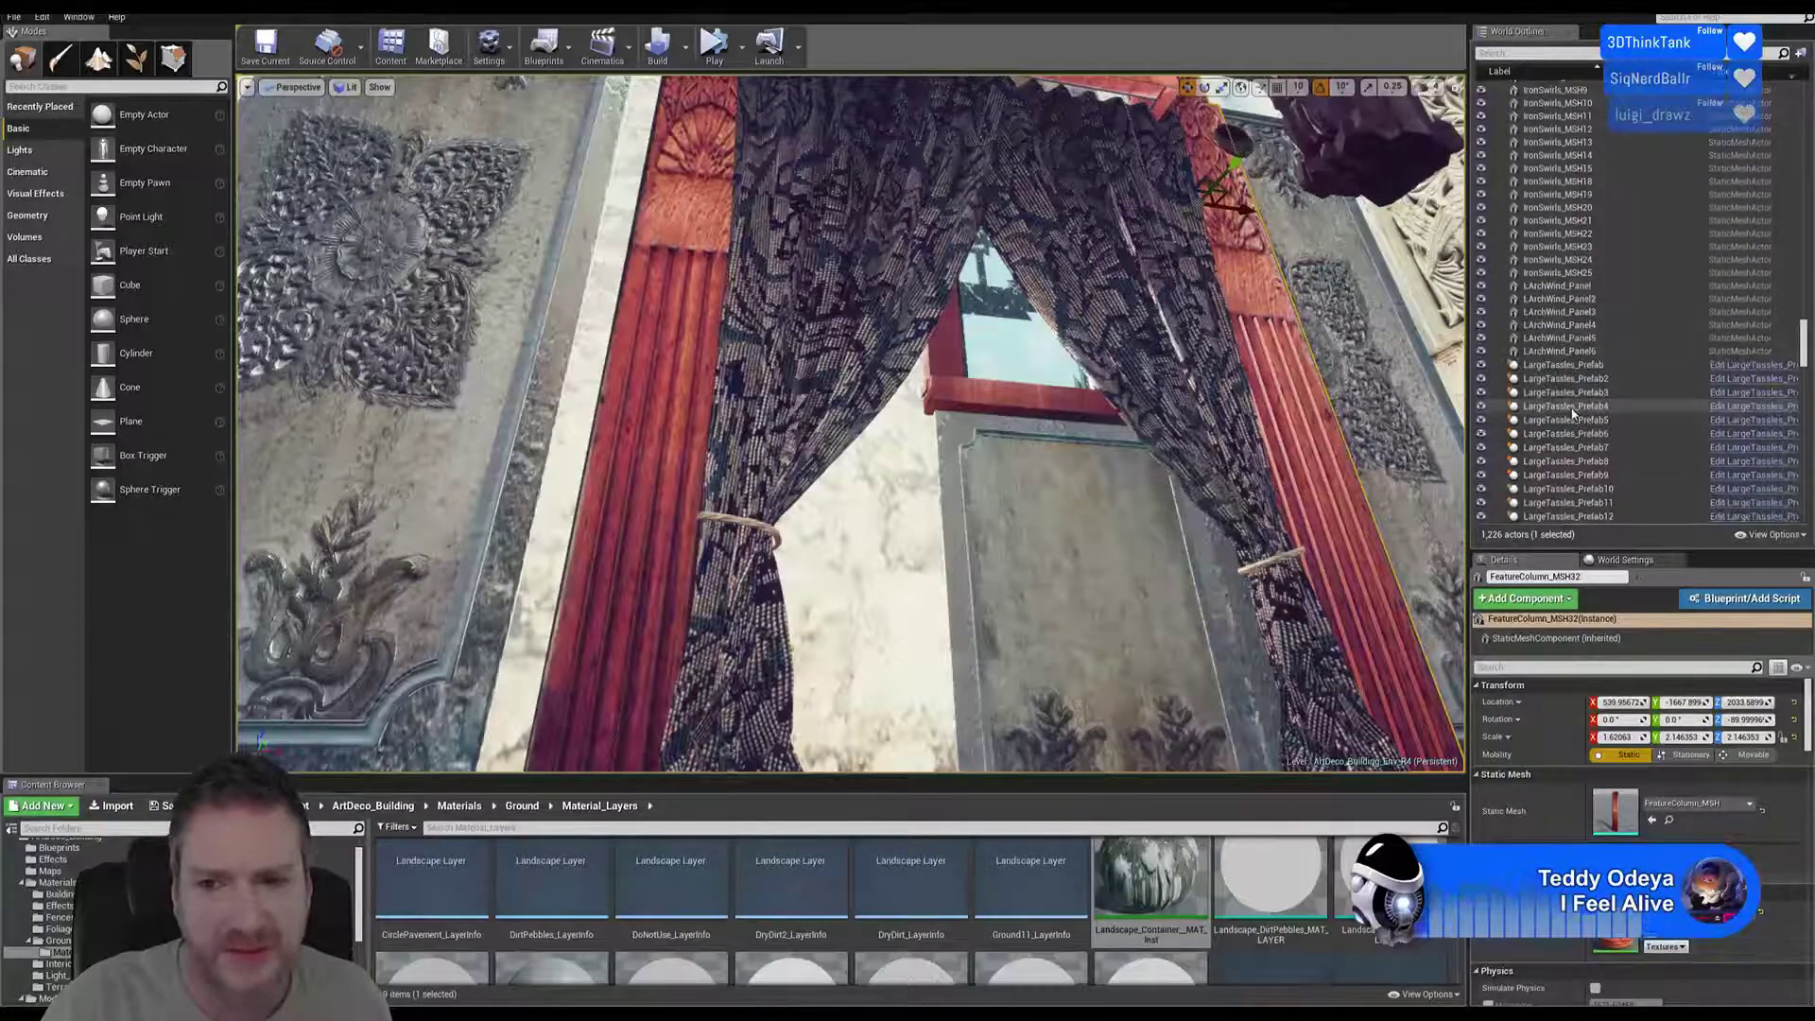
scroll(1571, 413, "down", 5)
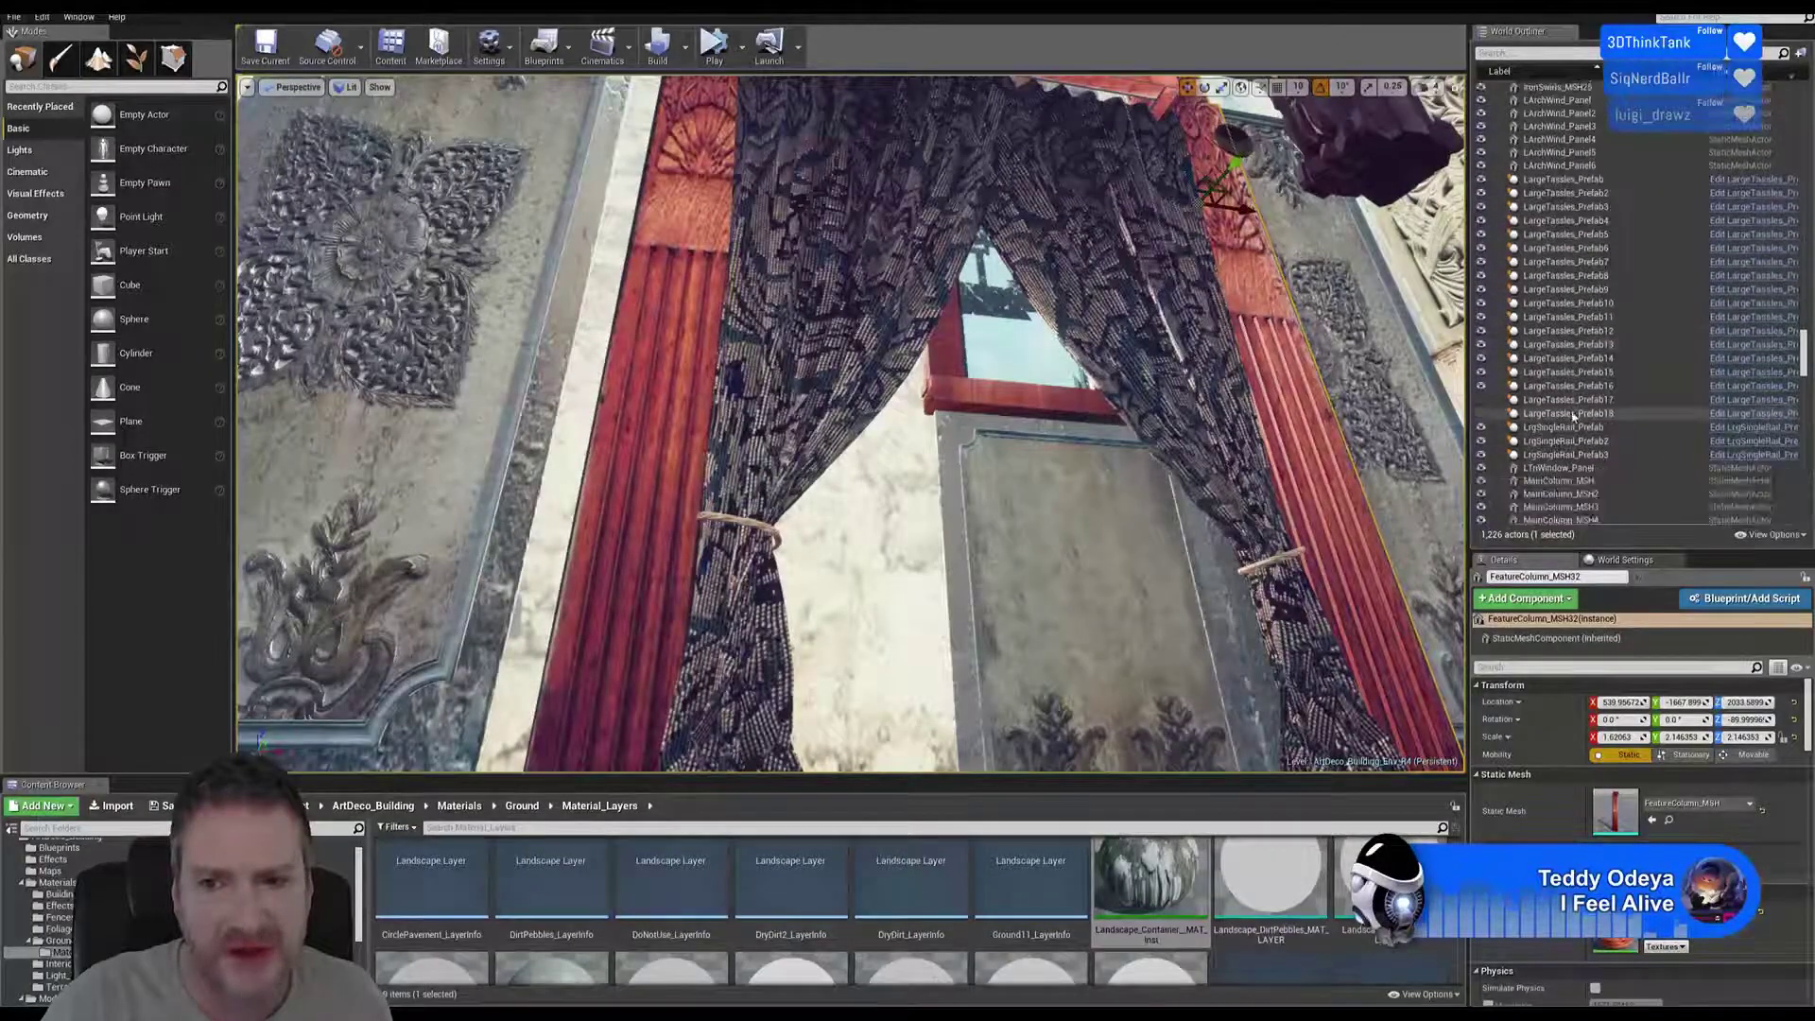
left_click(1482, 414)
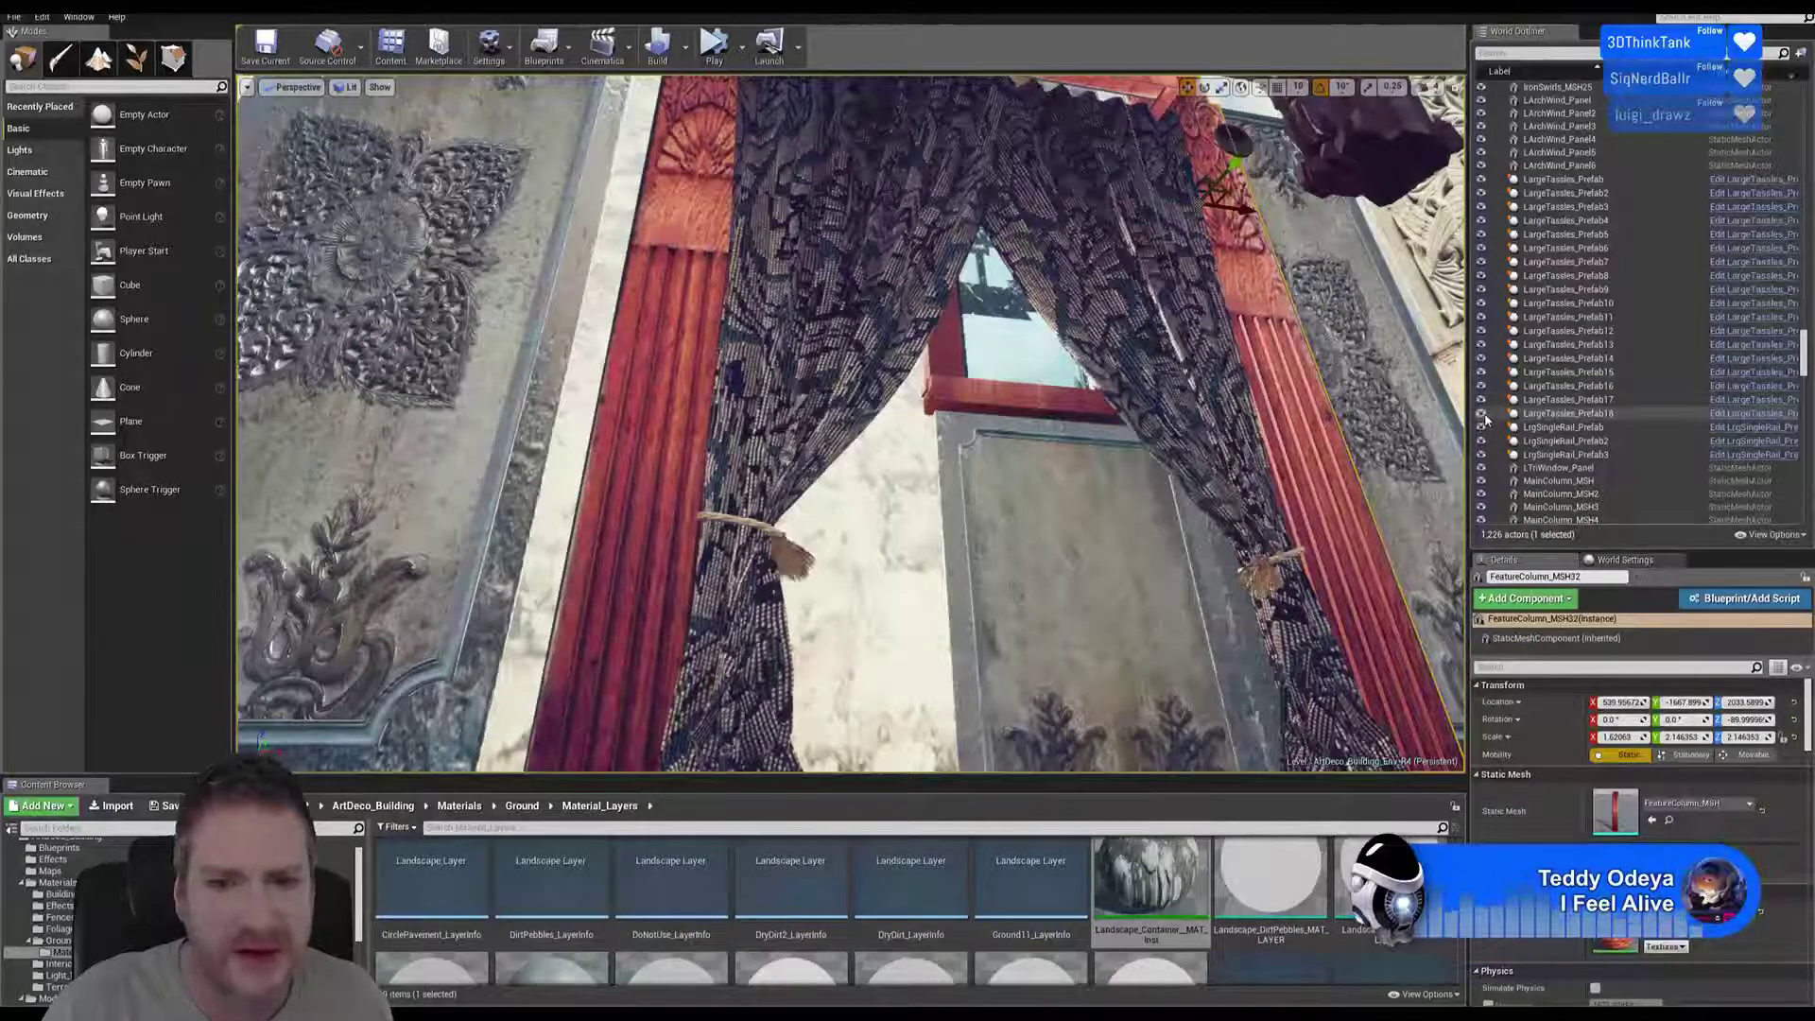
Move the narrowed column FeatureColumn_MSH31 along the red axis, away from the curtain, to about X -256
right_click_drag(930, 427, 904, 464)
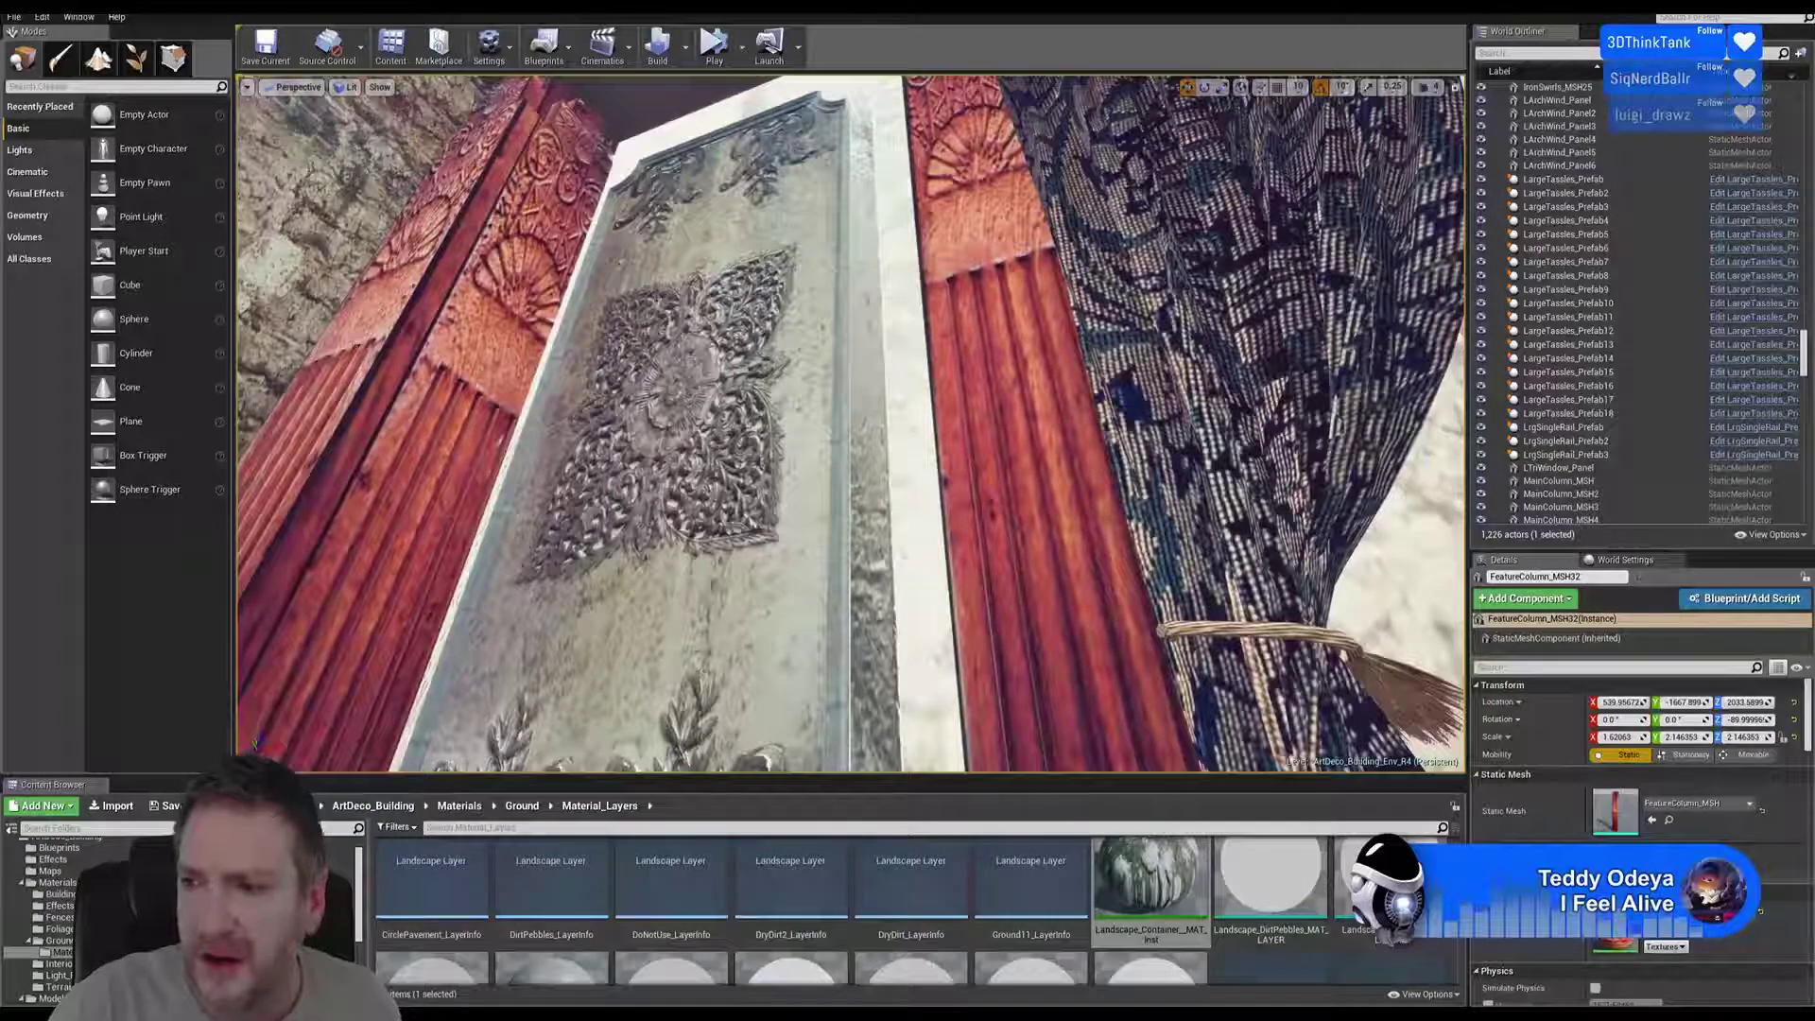
right_click_drag(1172, 491, 1304, 435)
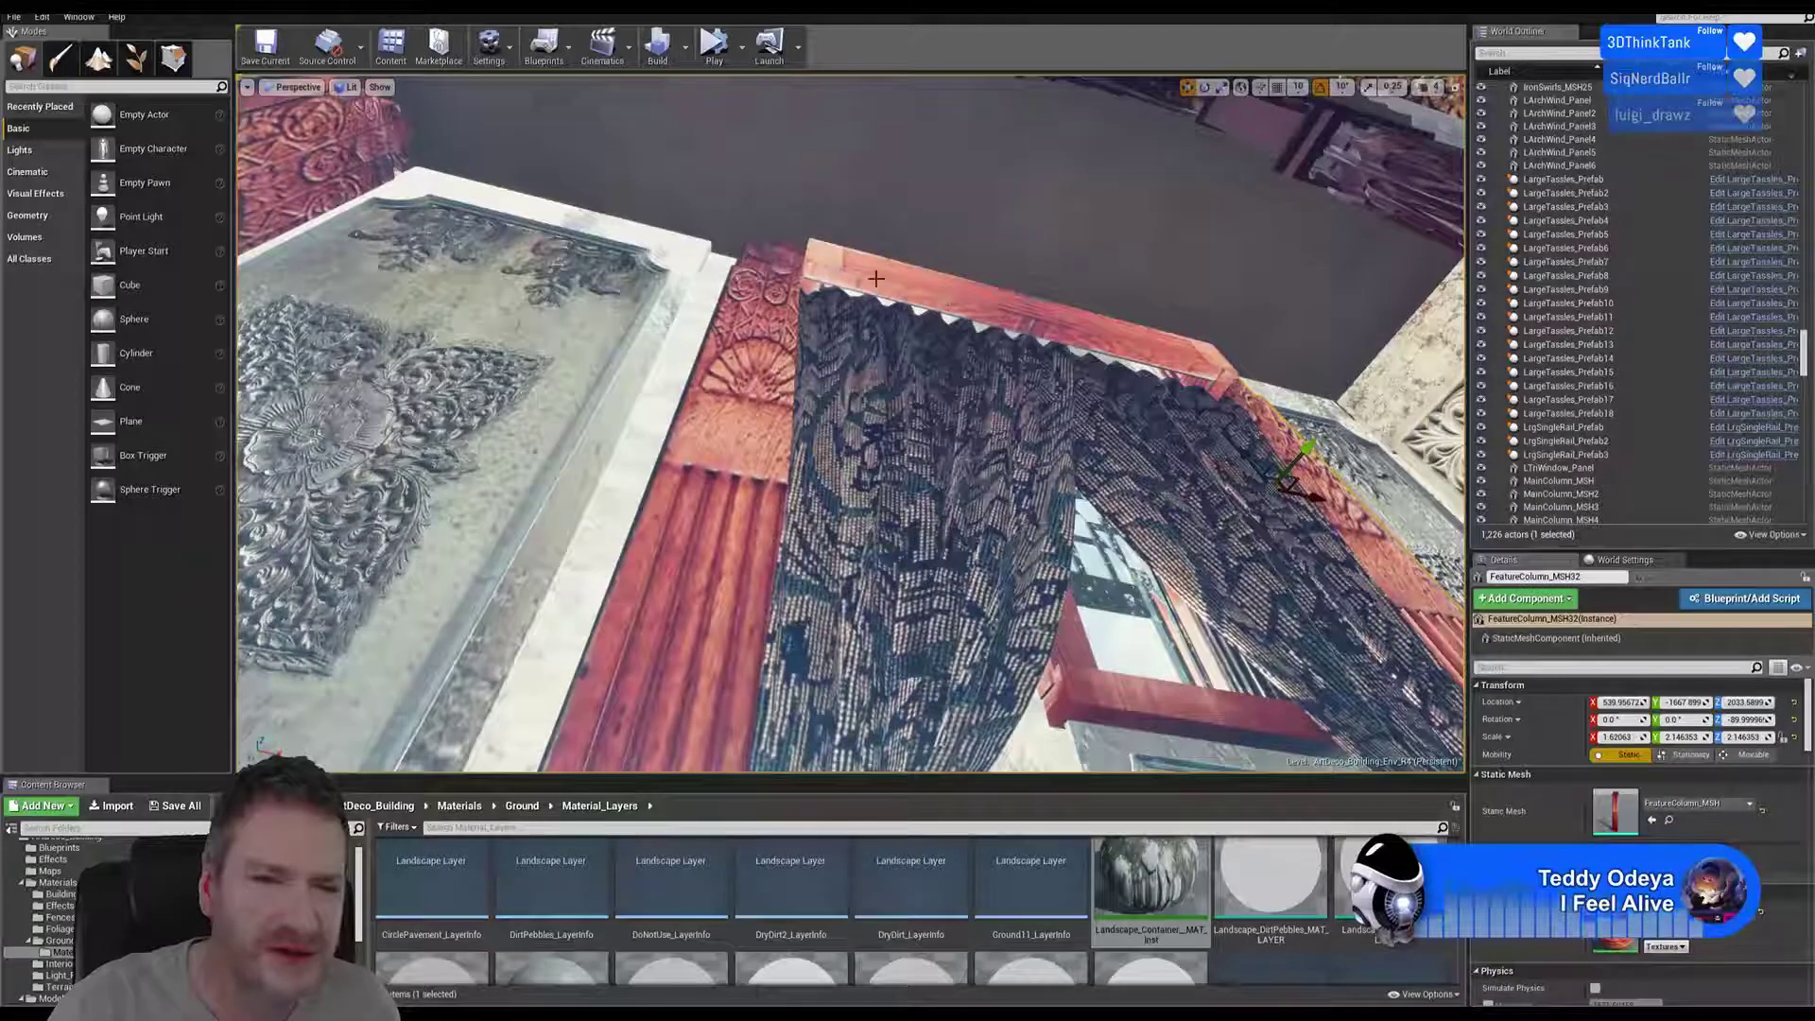
right_click_drag(709, 290, 709, 290)
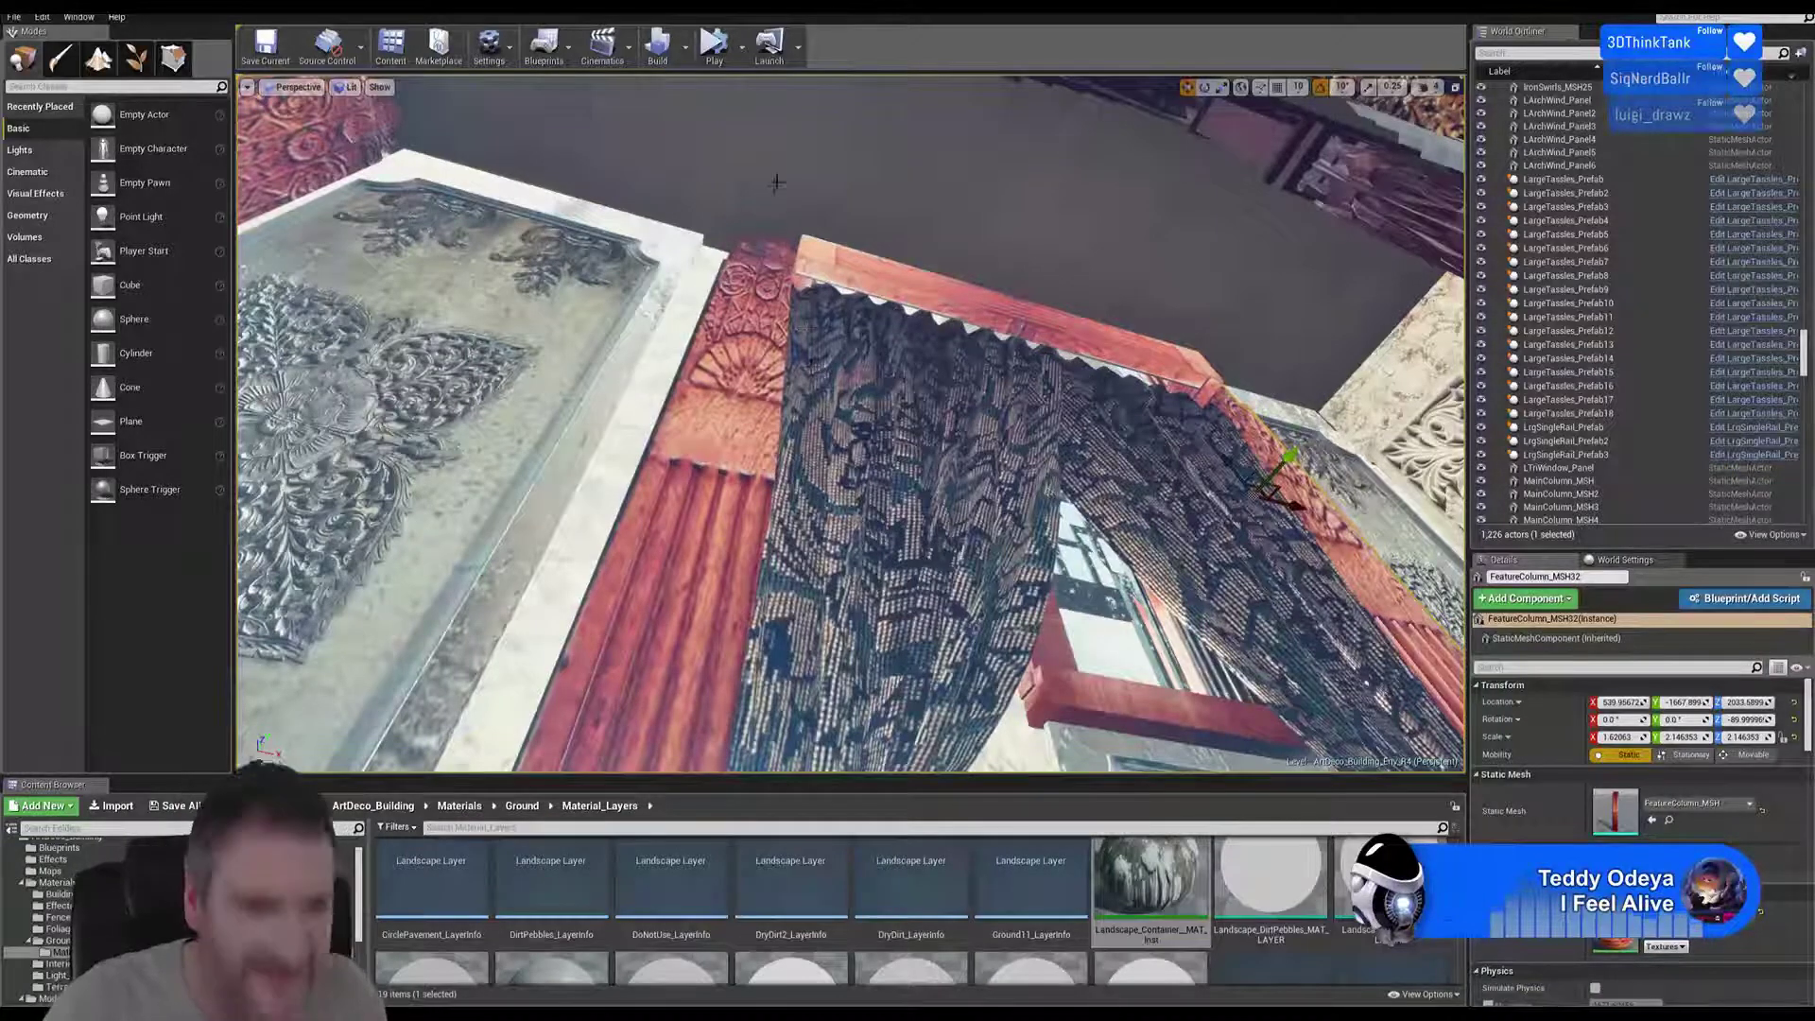
right_click_drag(811, 367, 998, 232)
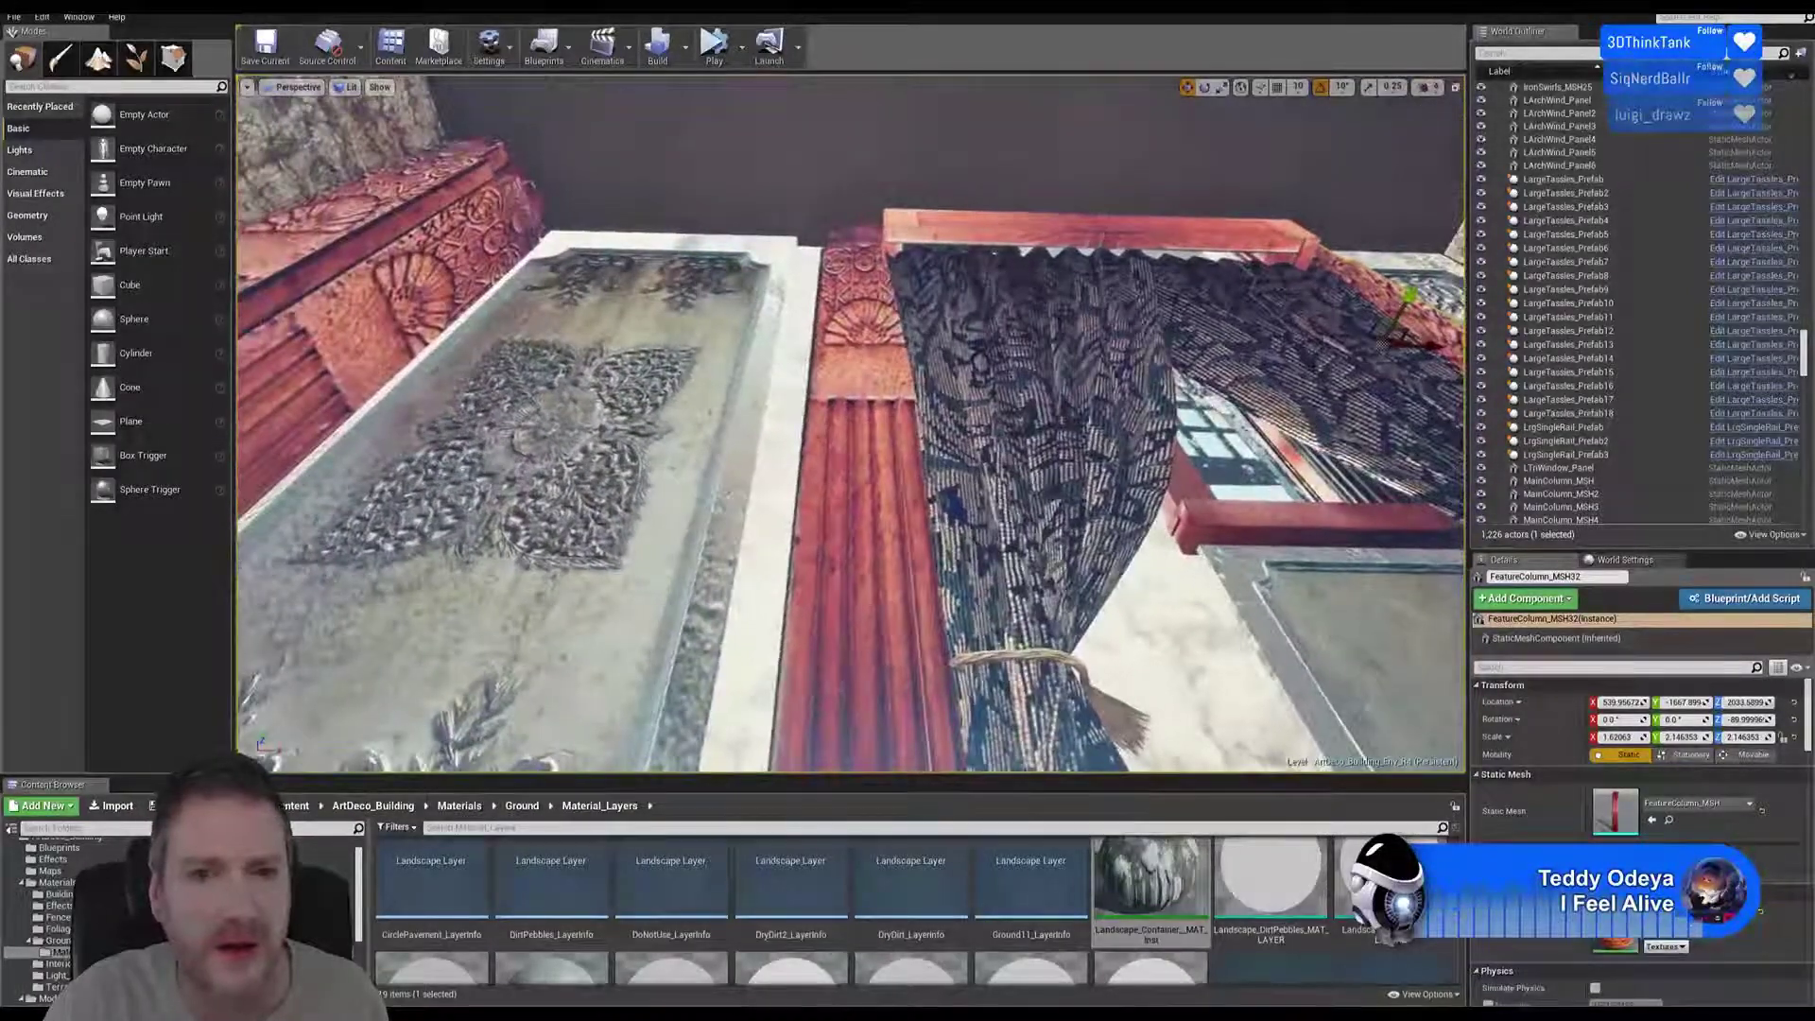
left_click(886, 495)
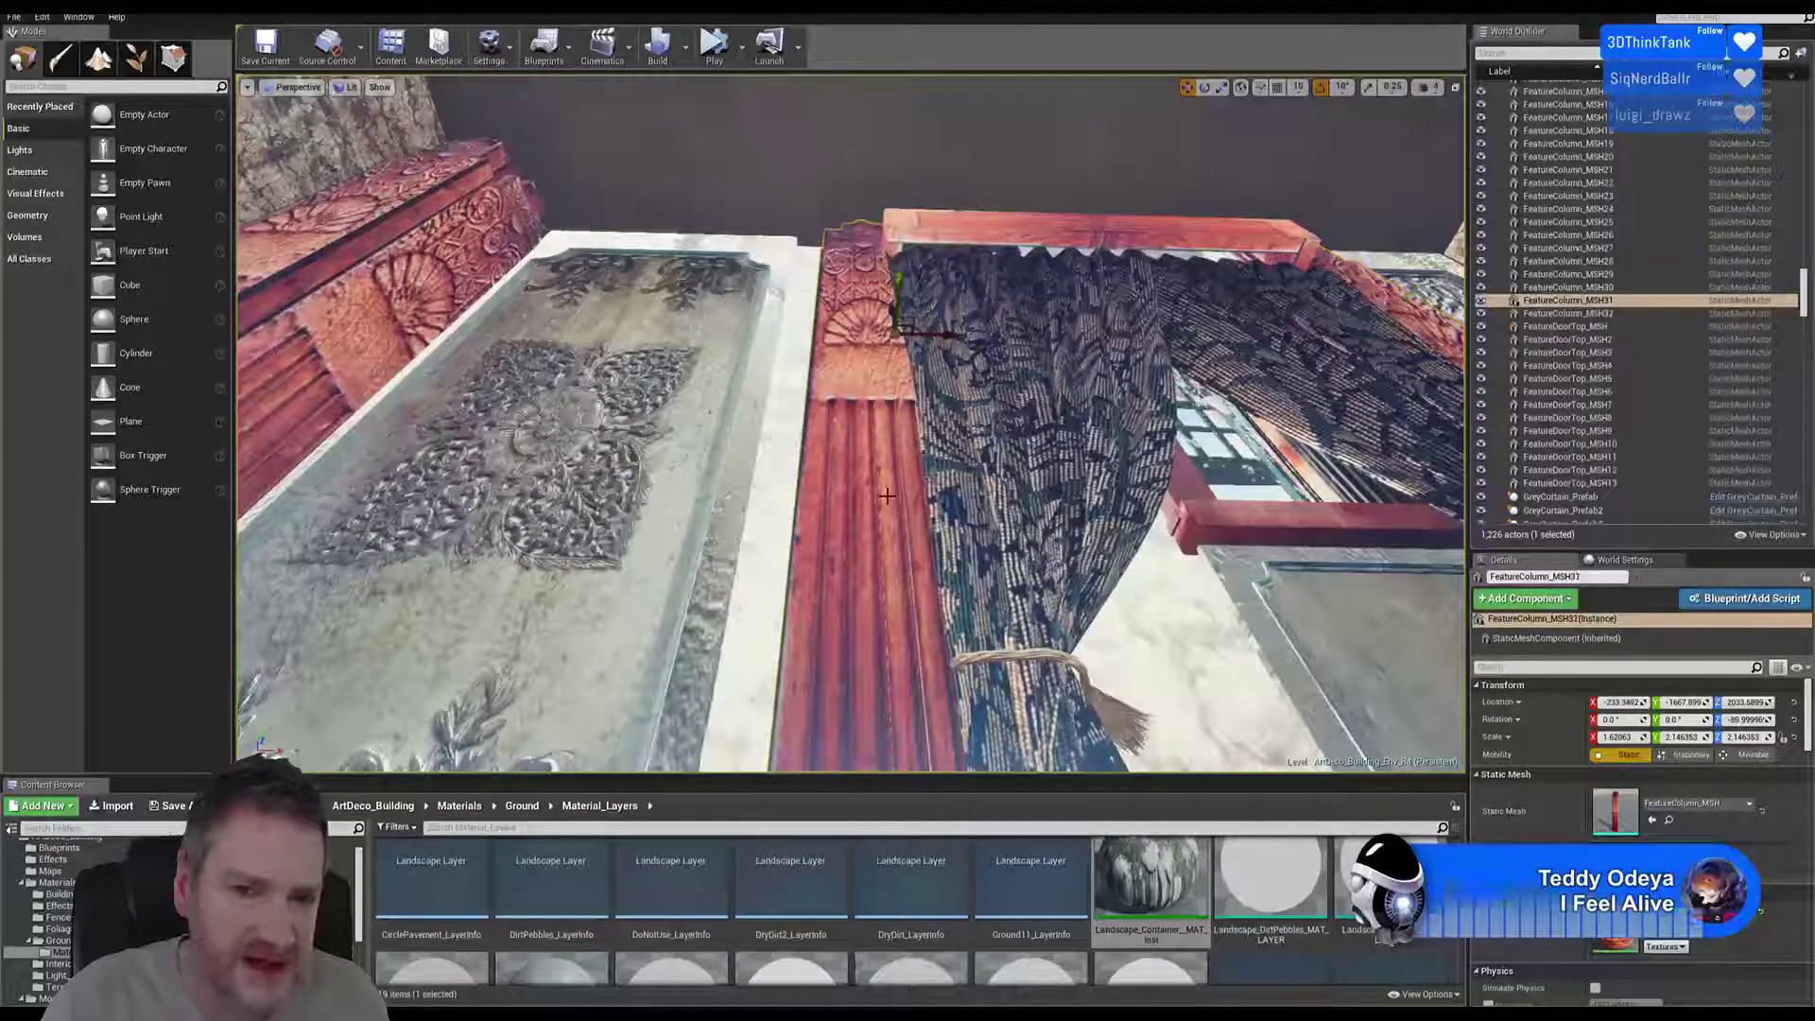
left_click_drag(933, 333, 918, 330)
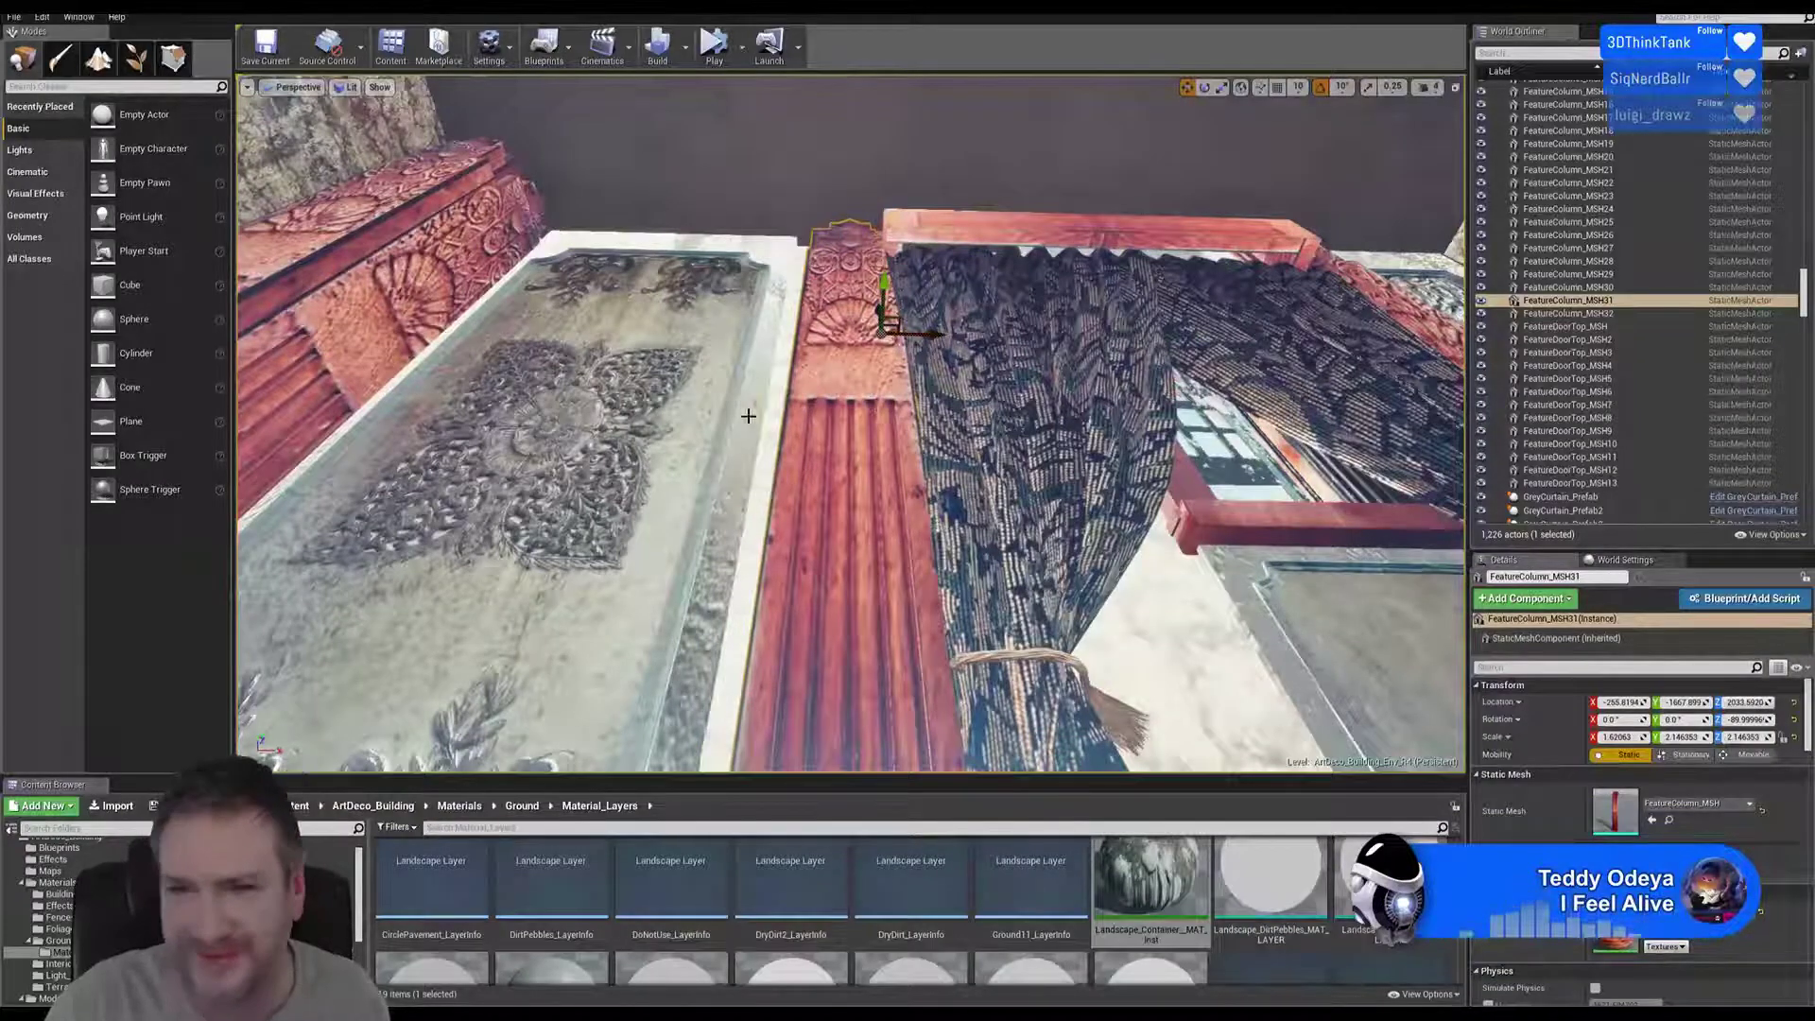
Narrow carved plaster panel PlasterPanelB6 to an X scale of about 1.30 and shift it along the red axis to about X 710
right_click_drag(850, 425, 983, 477)
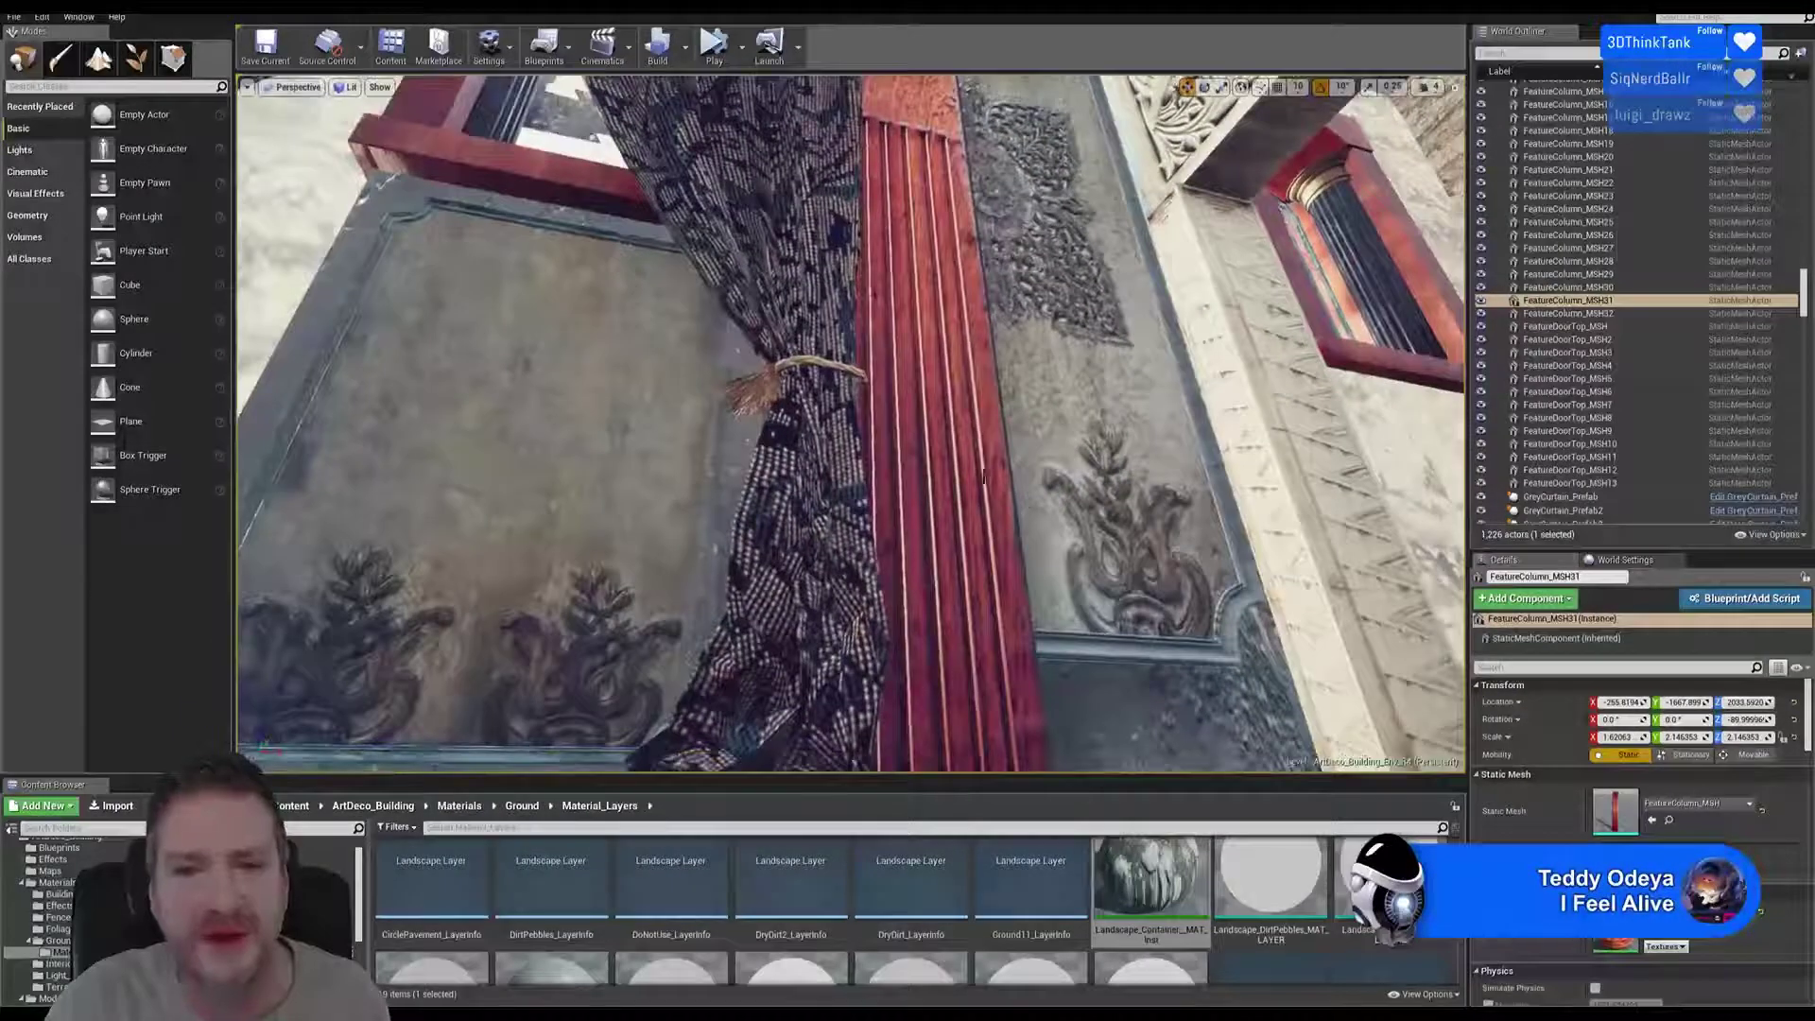
right_click_drag(1130, 410, 1076, 452)
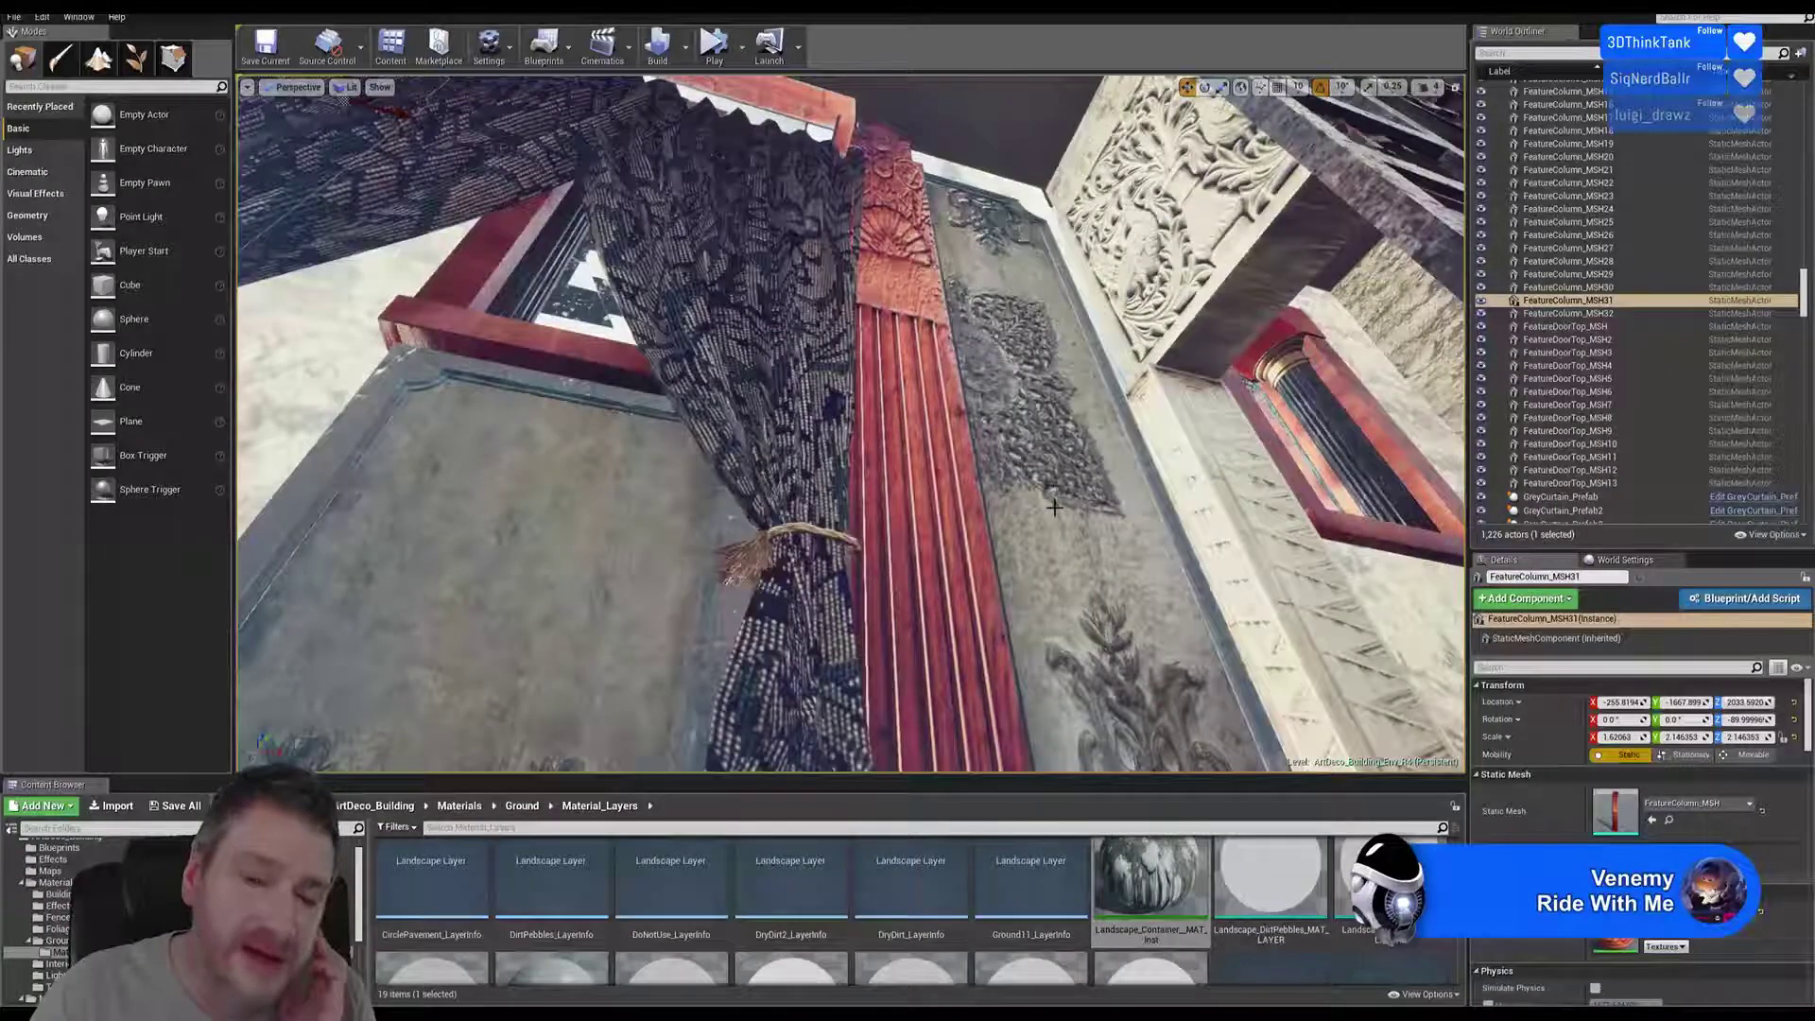
right_click_drag(1019, 475, 1033, 475)
left_click(993, 446)
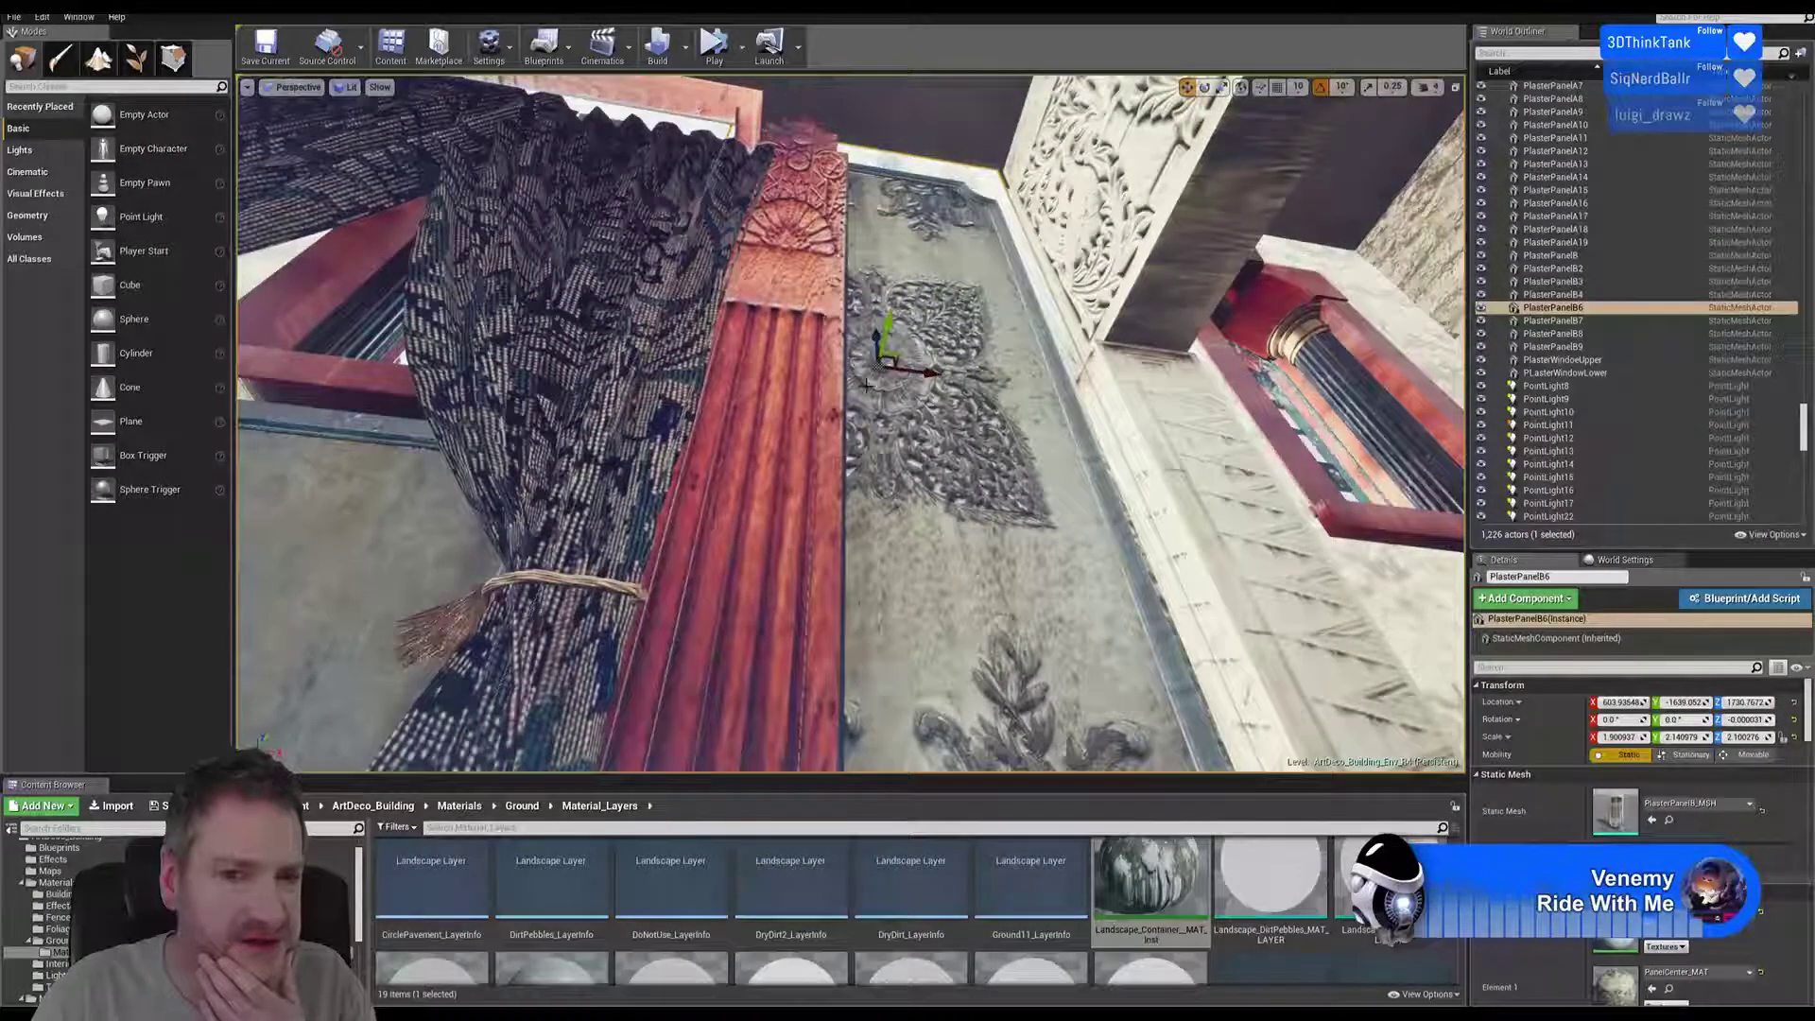
left_click(1220, 86)
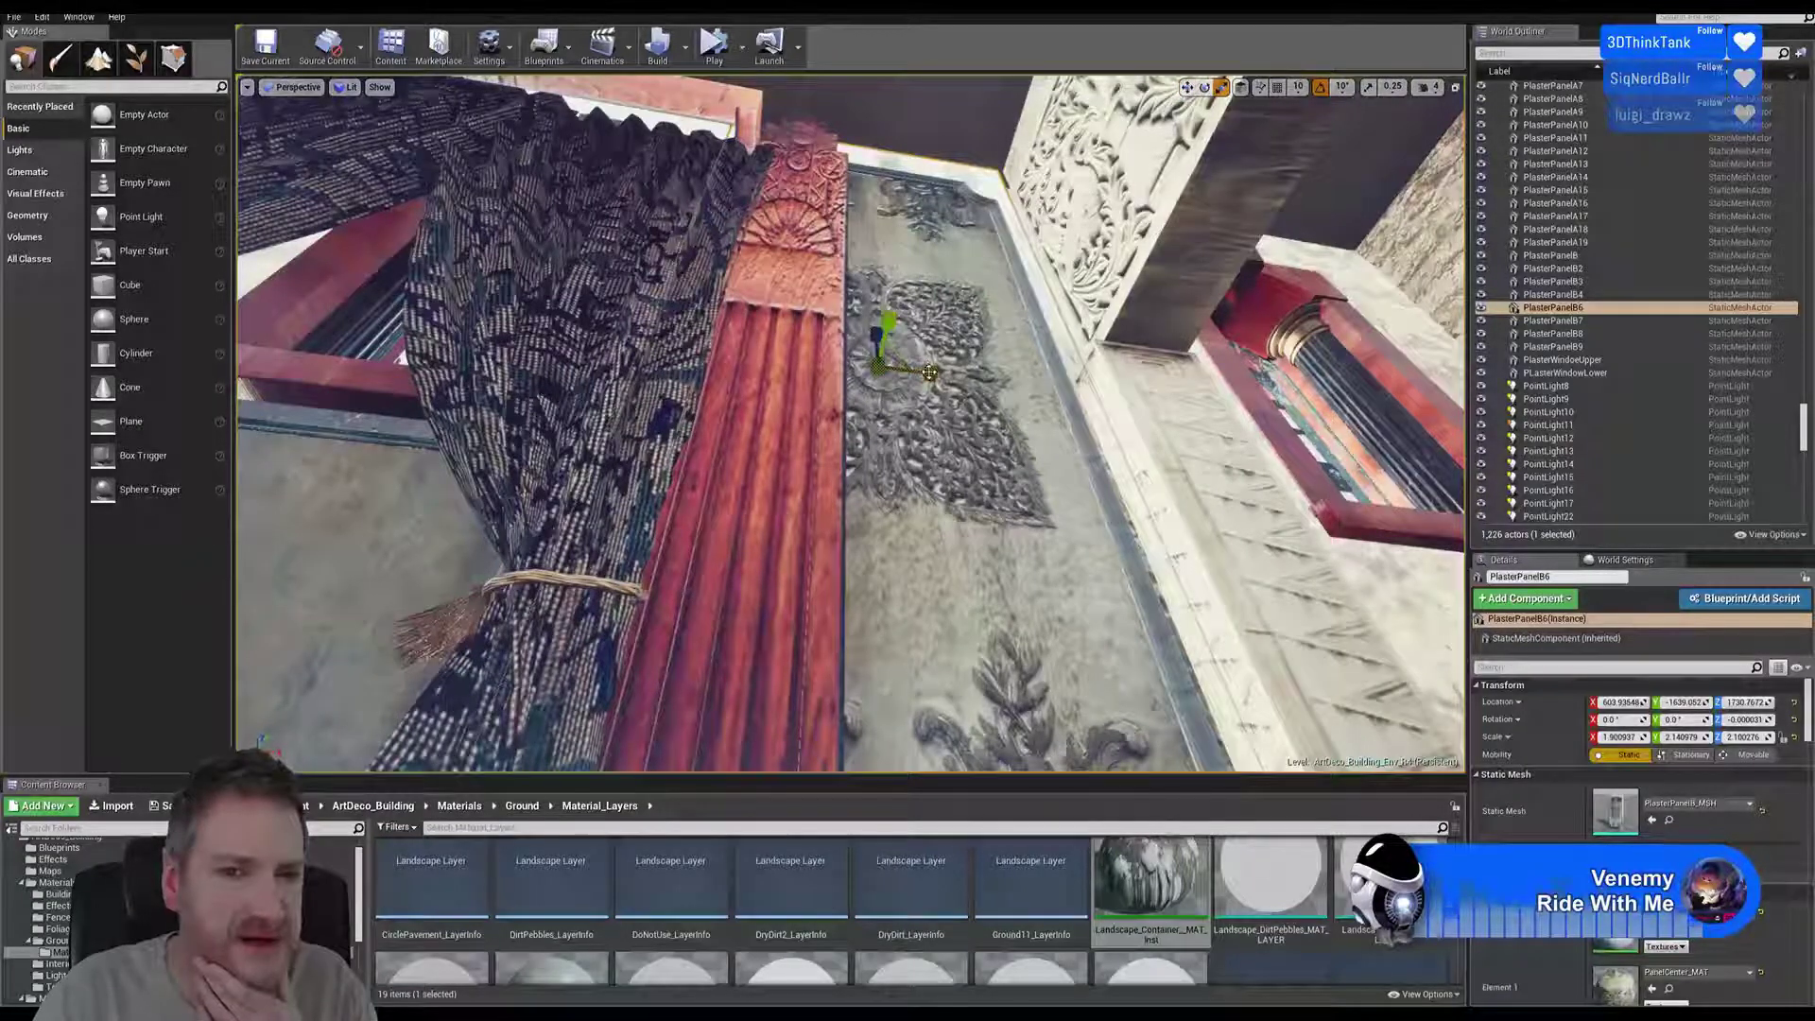
left_click_drag(926, 378, 903, 379)
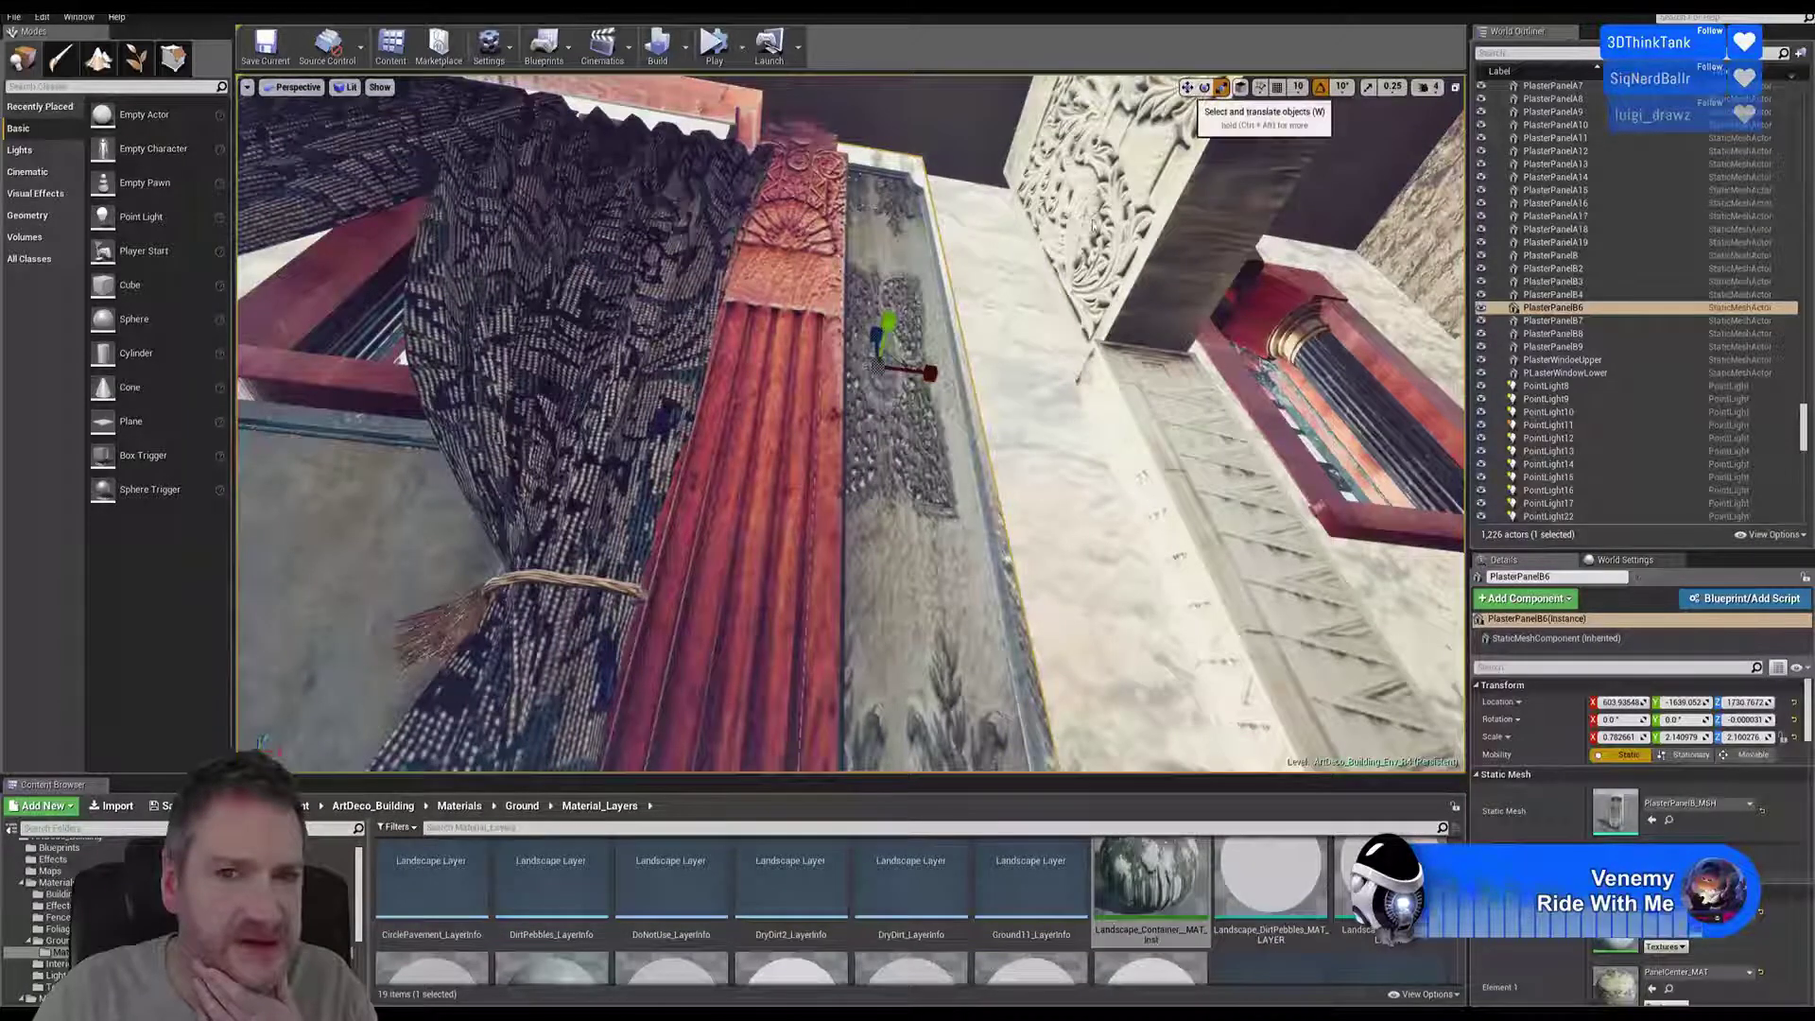
left_click_drag(931, 374, 1108, 387)
left_click(1221, 87)
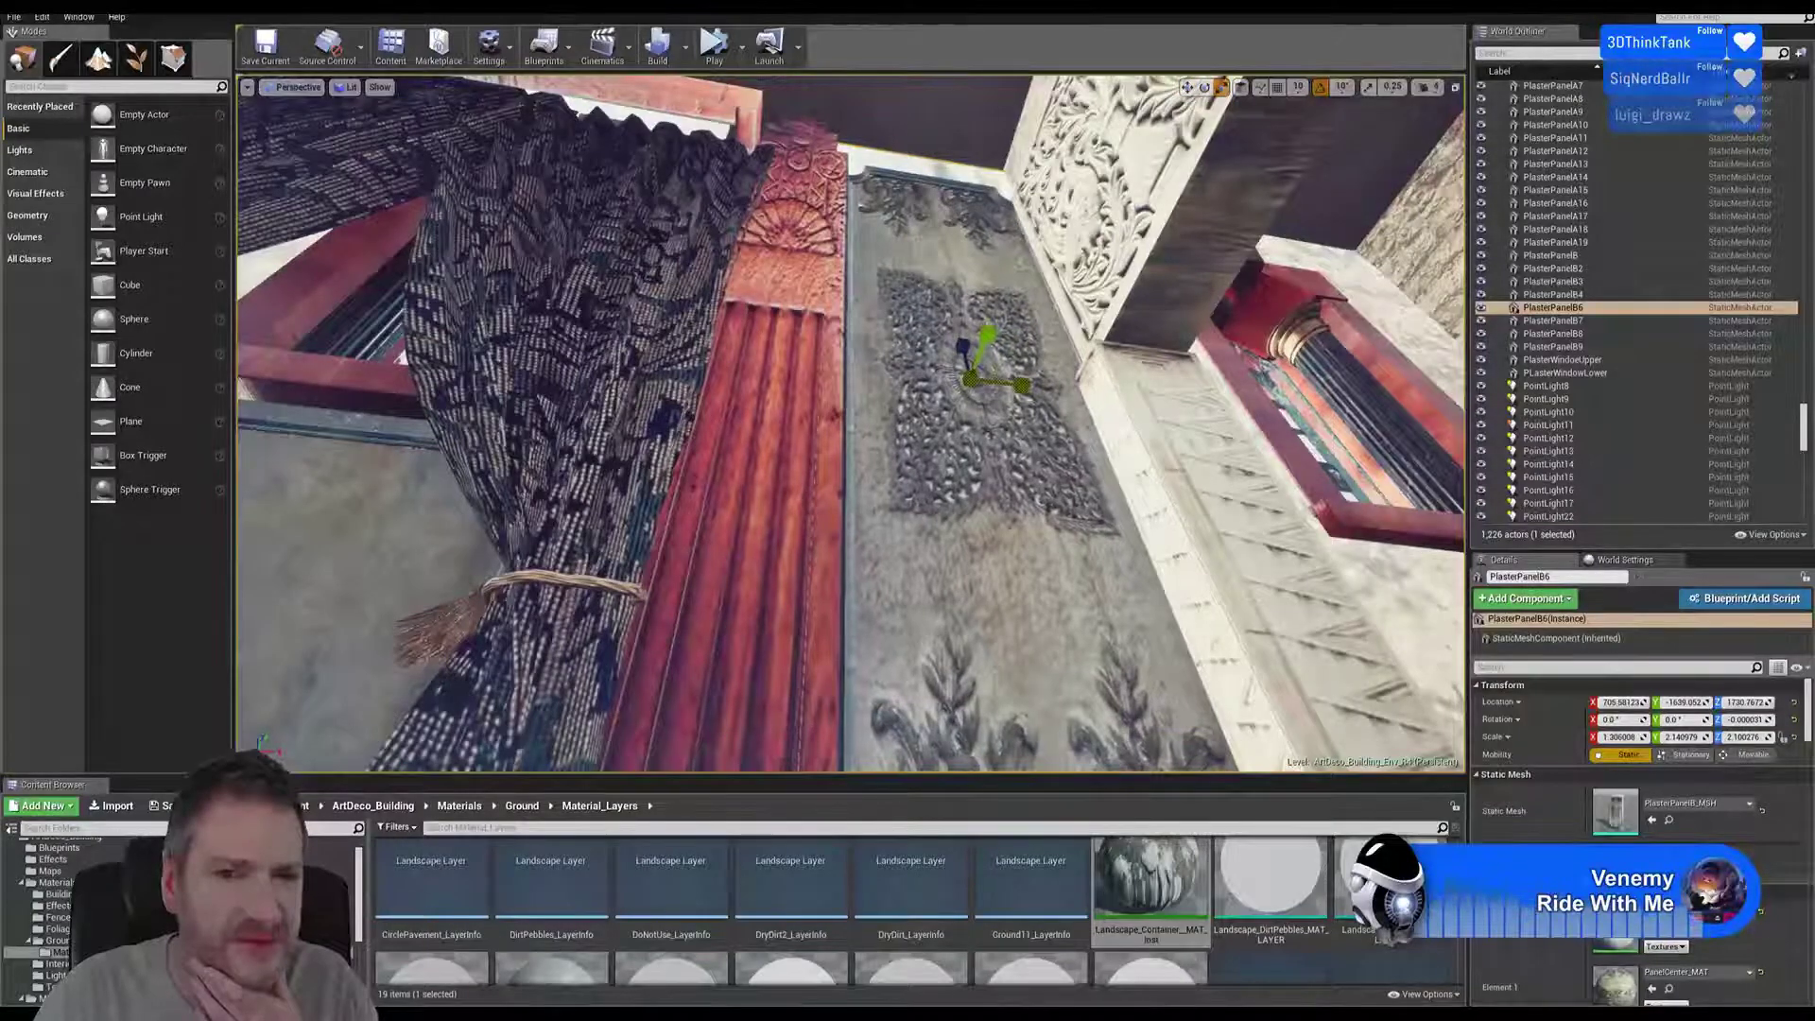
Widen the carved plaster panel to an X scale of about 1.66
right_click_drag(1020, 496, 1063, 478)
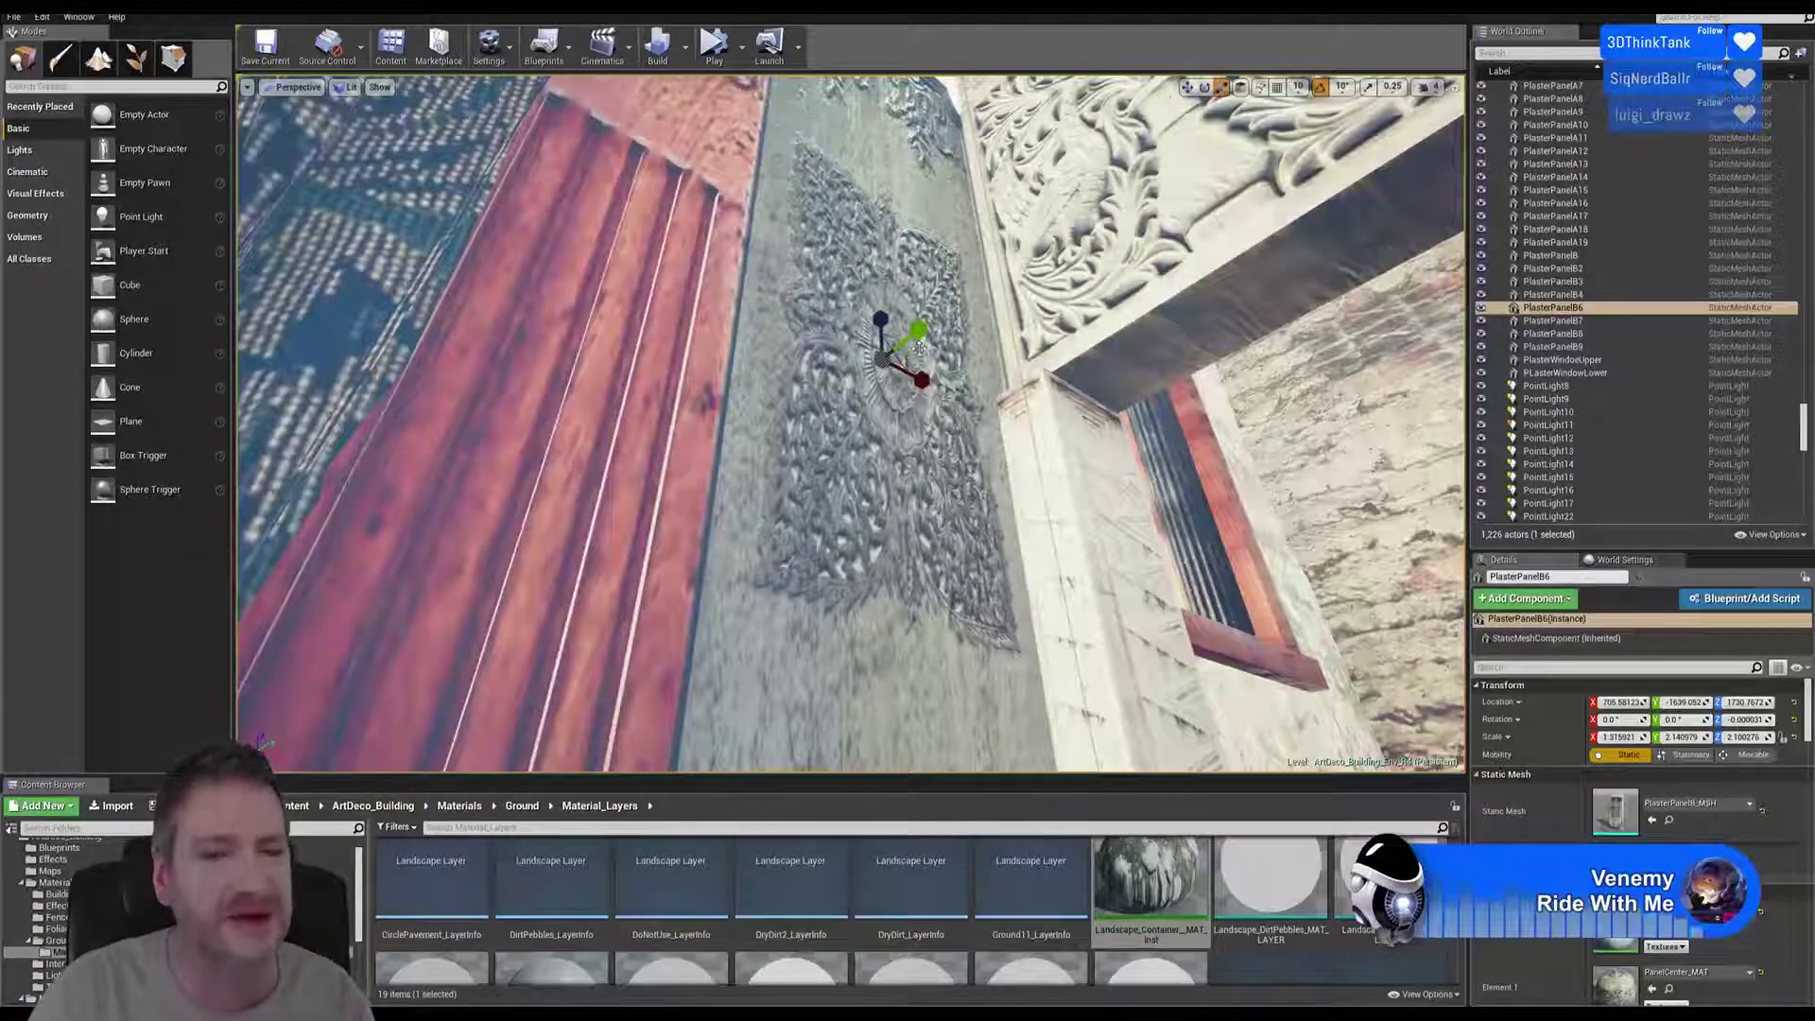
right_click_drag(904, 363, 886, 385)
left_click_drag(965, 318, 998, 333)
right_click_drag(1158, 568, 1099, 590)
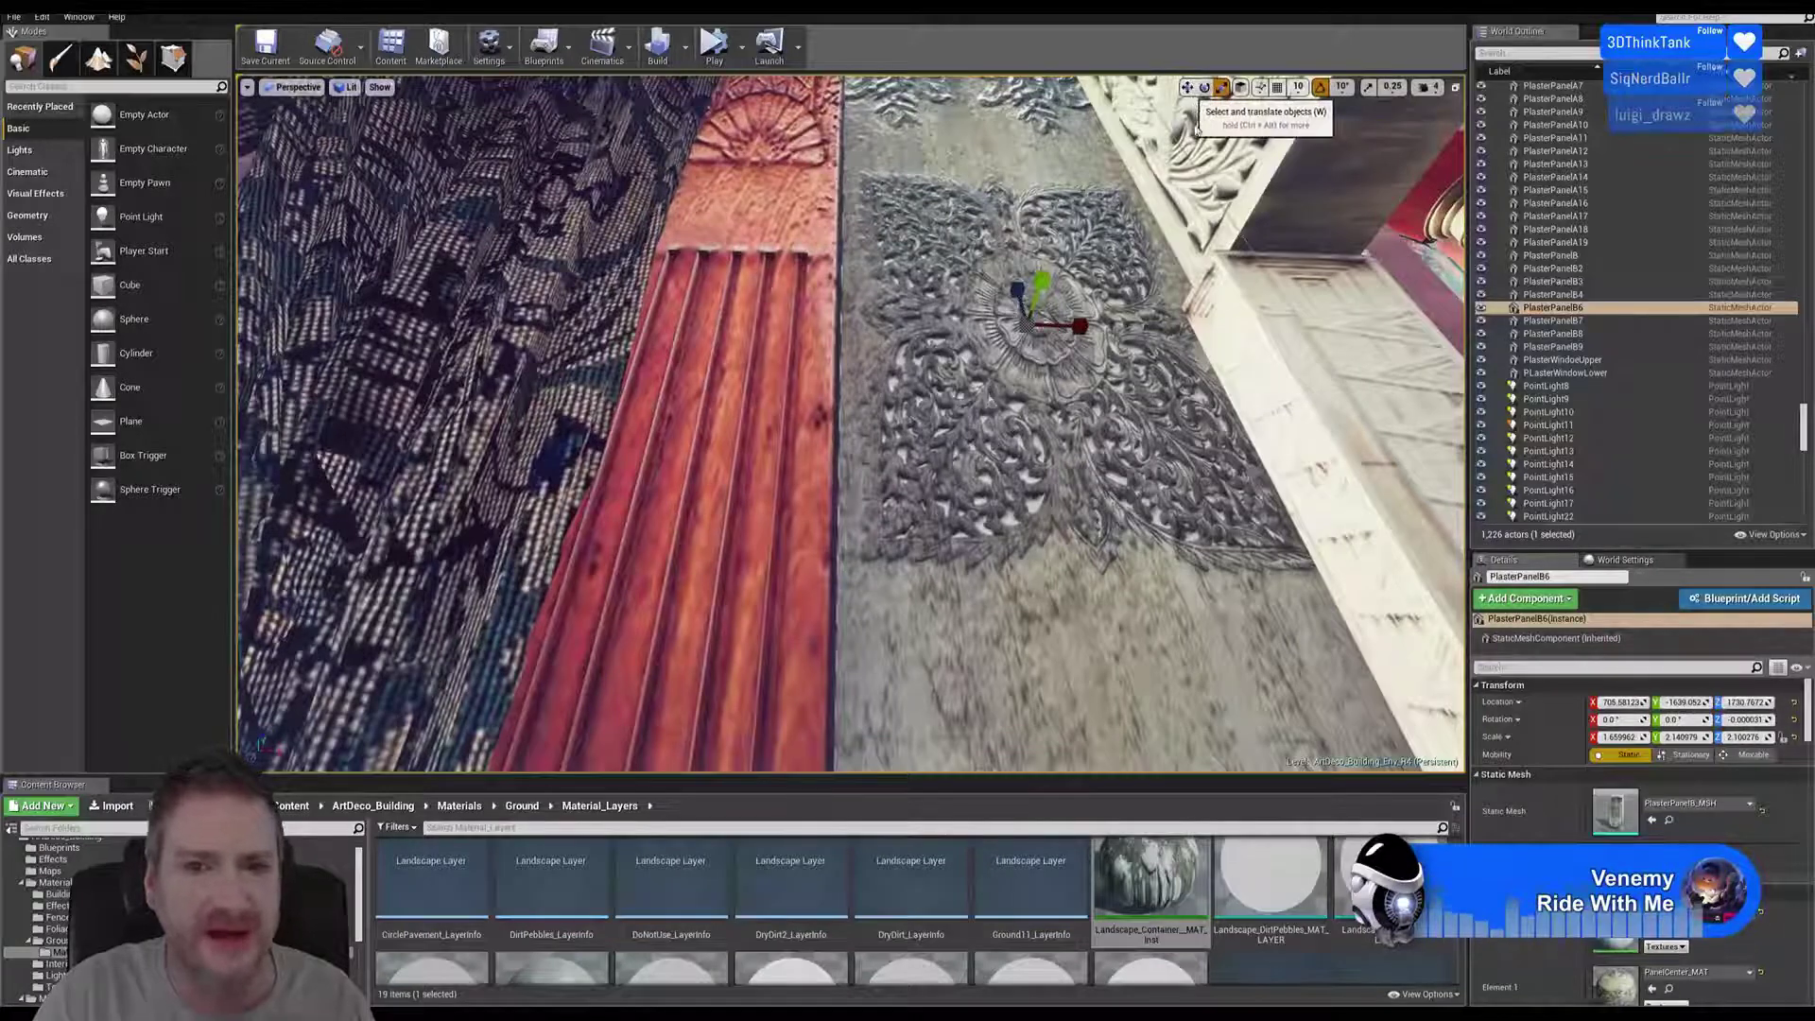
Reposition the widened plaster panel along the red axis between the red column and the pale corner pillar, at about X 698
left_click_drag(1085, 327, 969, 335)
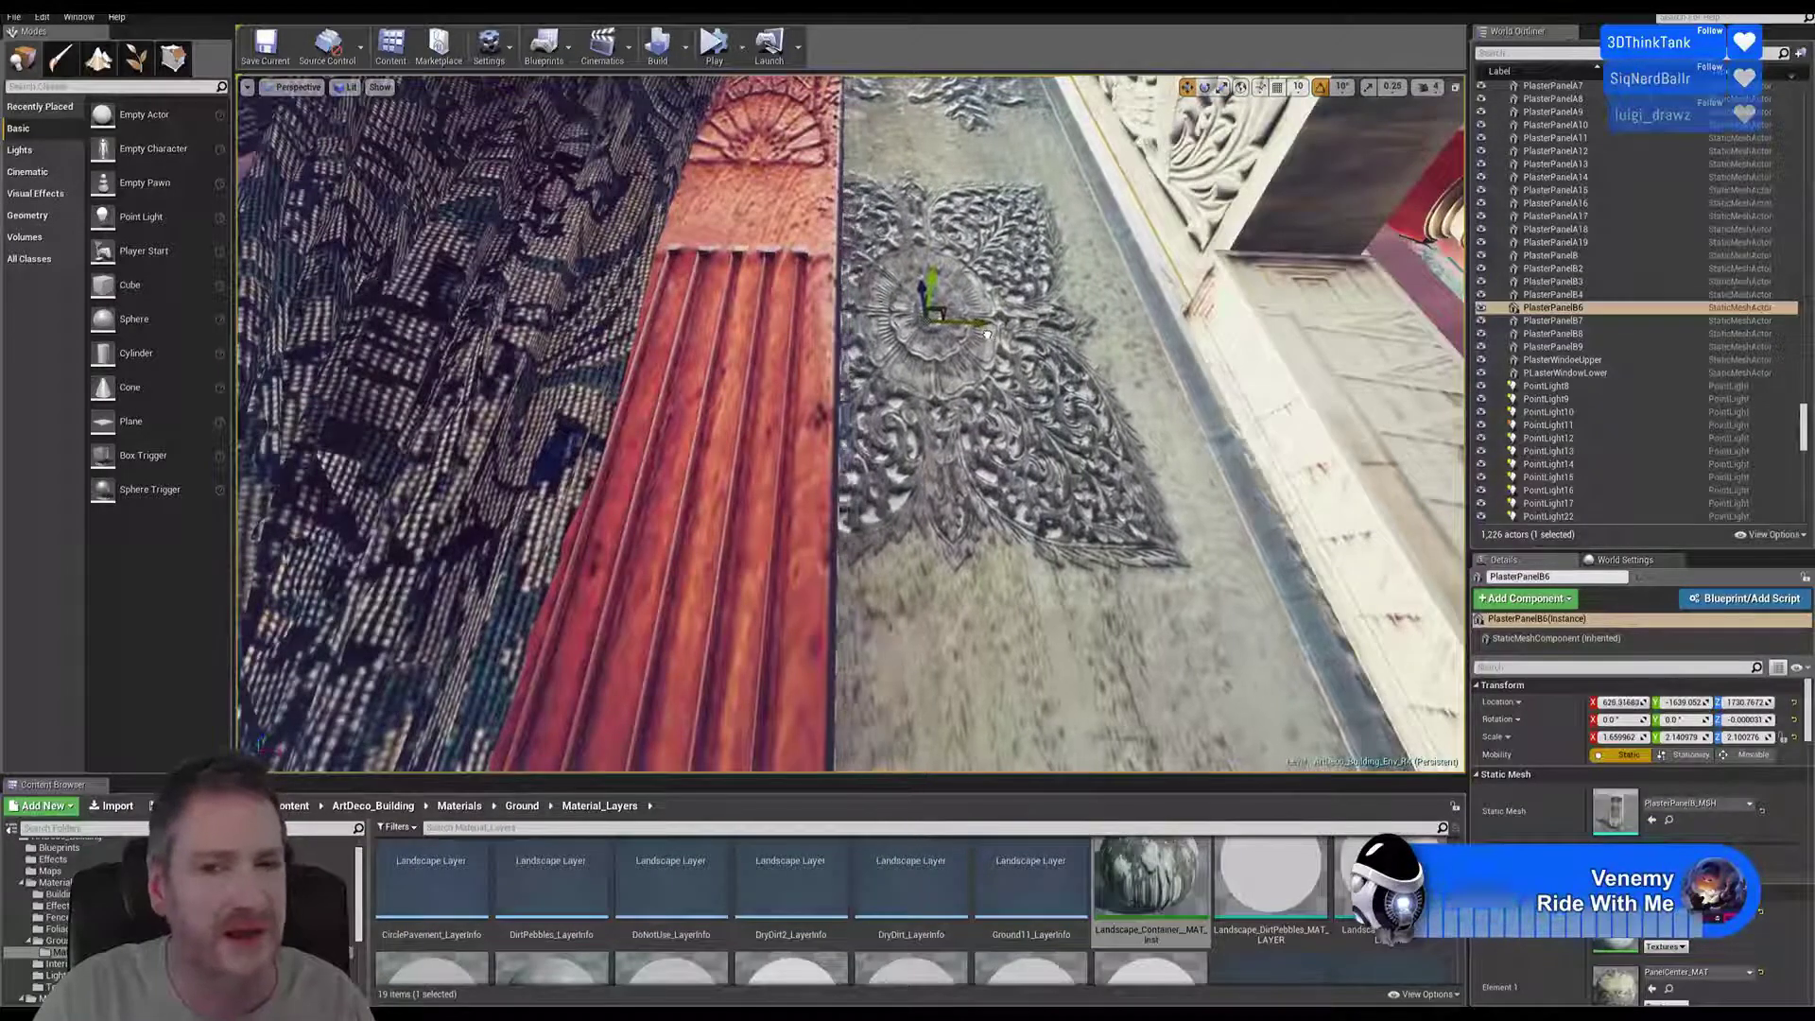
right_click_drag(1290, 643, 1219, 524)
right_click_drag(1205, 651, 1020, 123)
left_click_drag(1036, 280, 1147, 281)
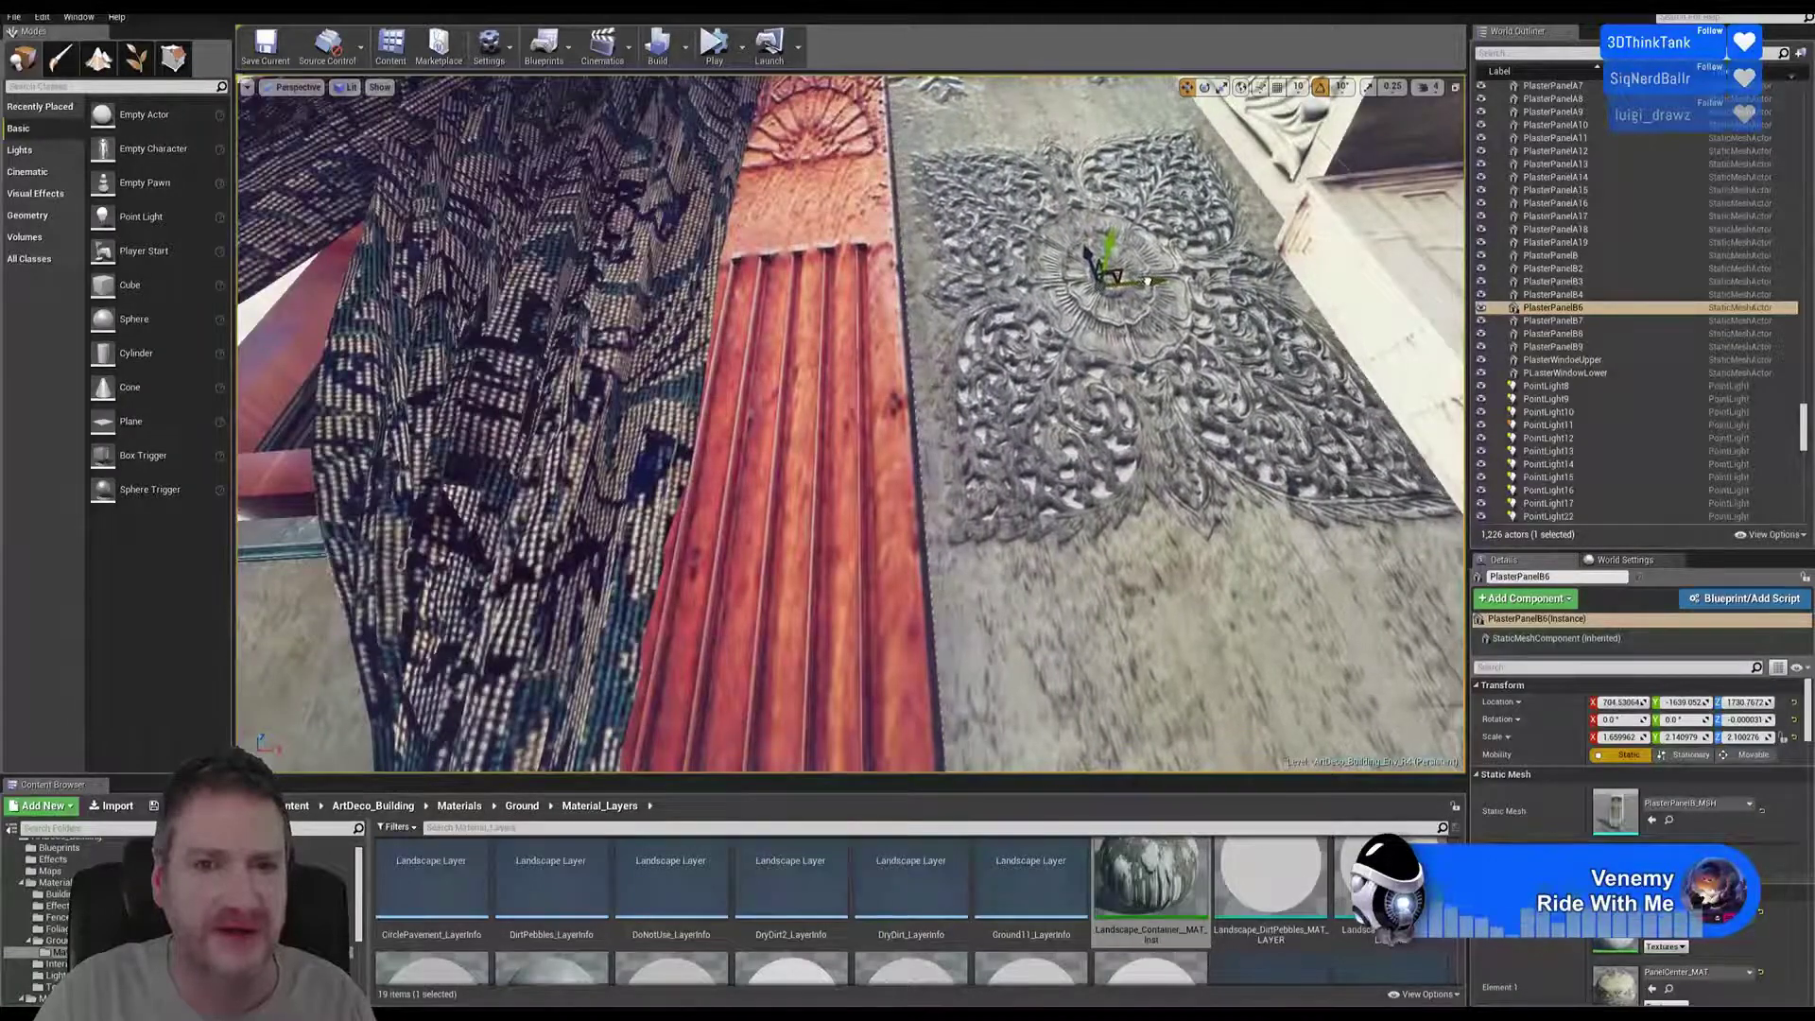
right_click_drag(1118, 325, 923, 726)
right_click_drag(949, 581, 1015, 249)
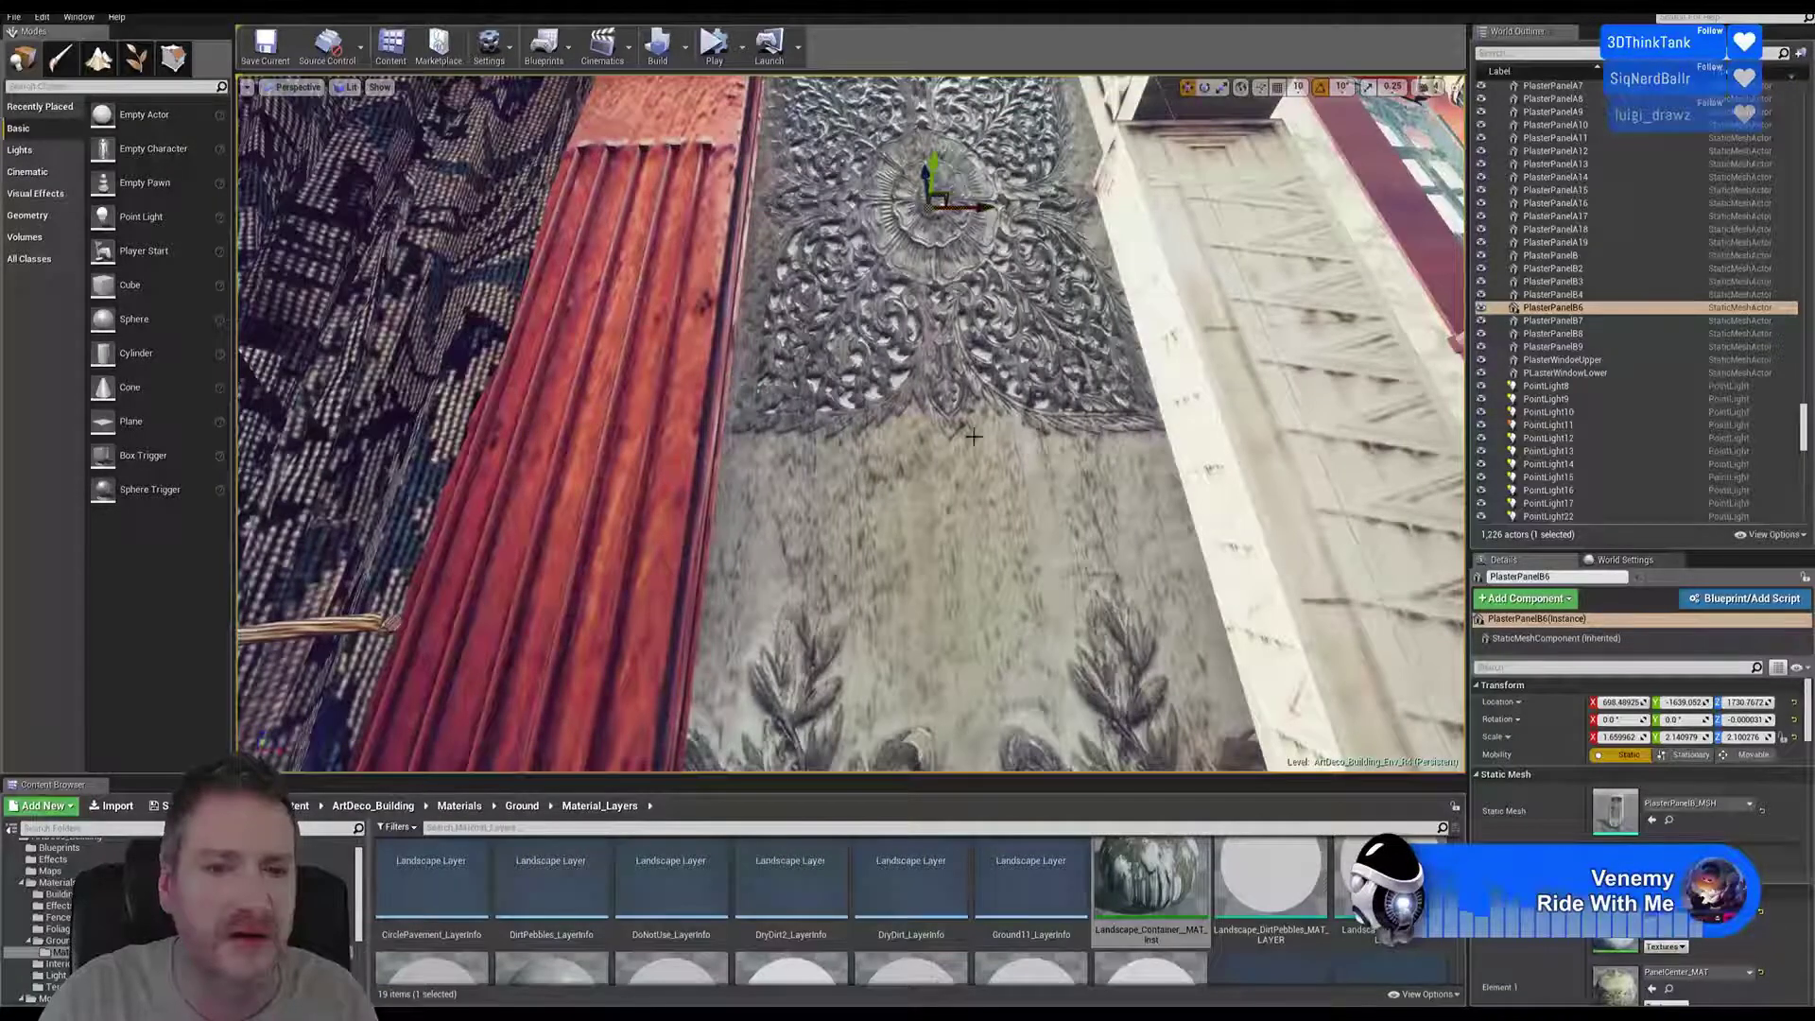
Examine the resized panel's fit down to the floor and compare it with the carved panel on the window's other side
right_click_drag(973, 437, 1030, 425)
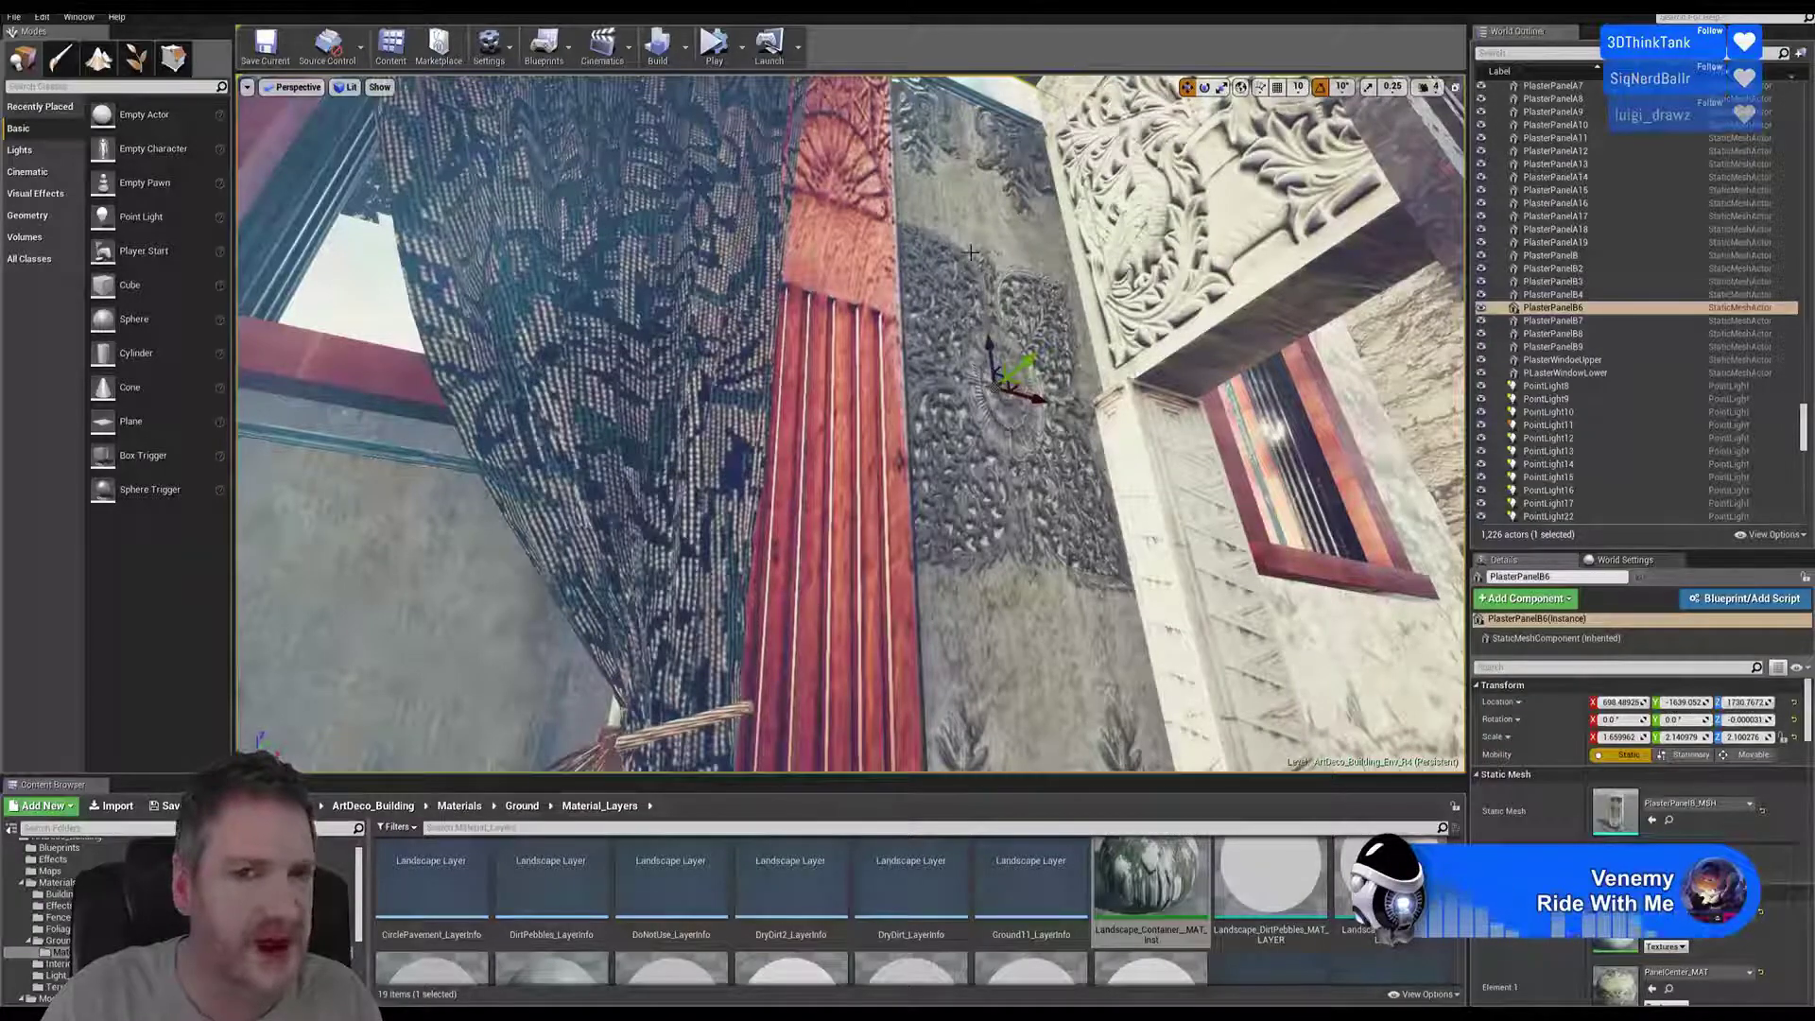
right_click_drag(1016, 724, 1062, 720)
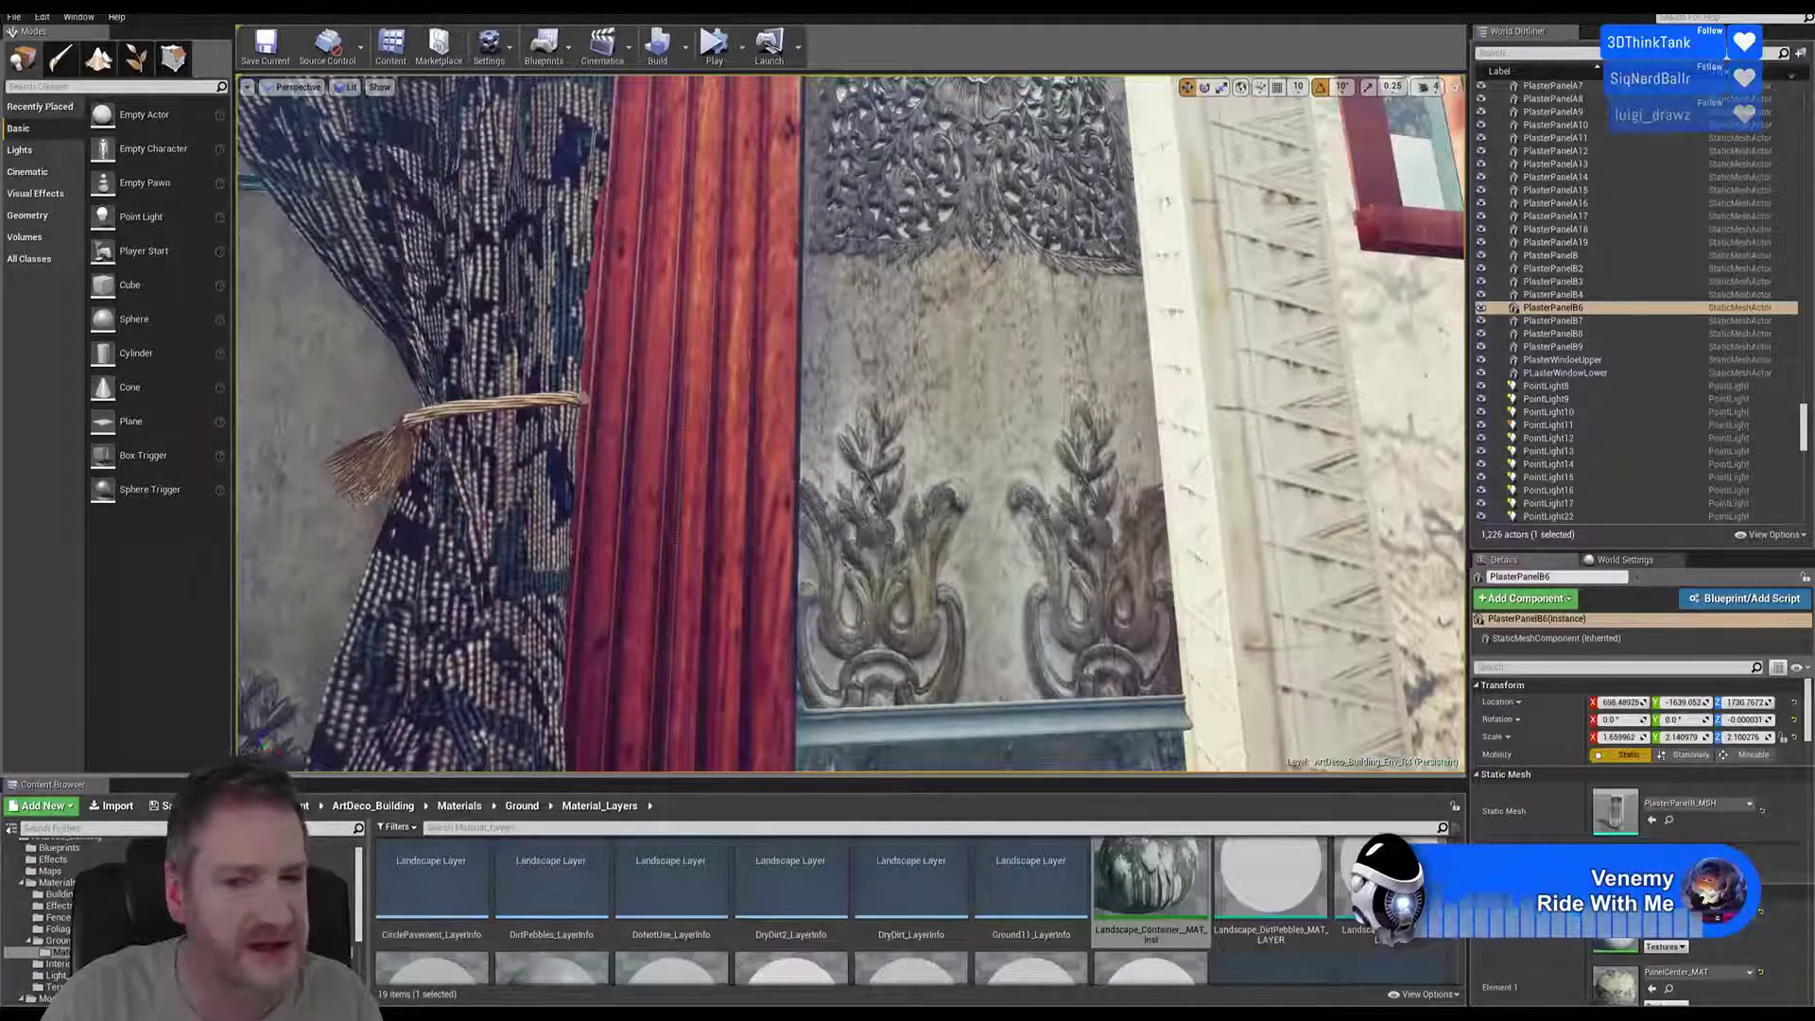
right_click_drag(1036, 541, 1036, 520)
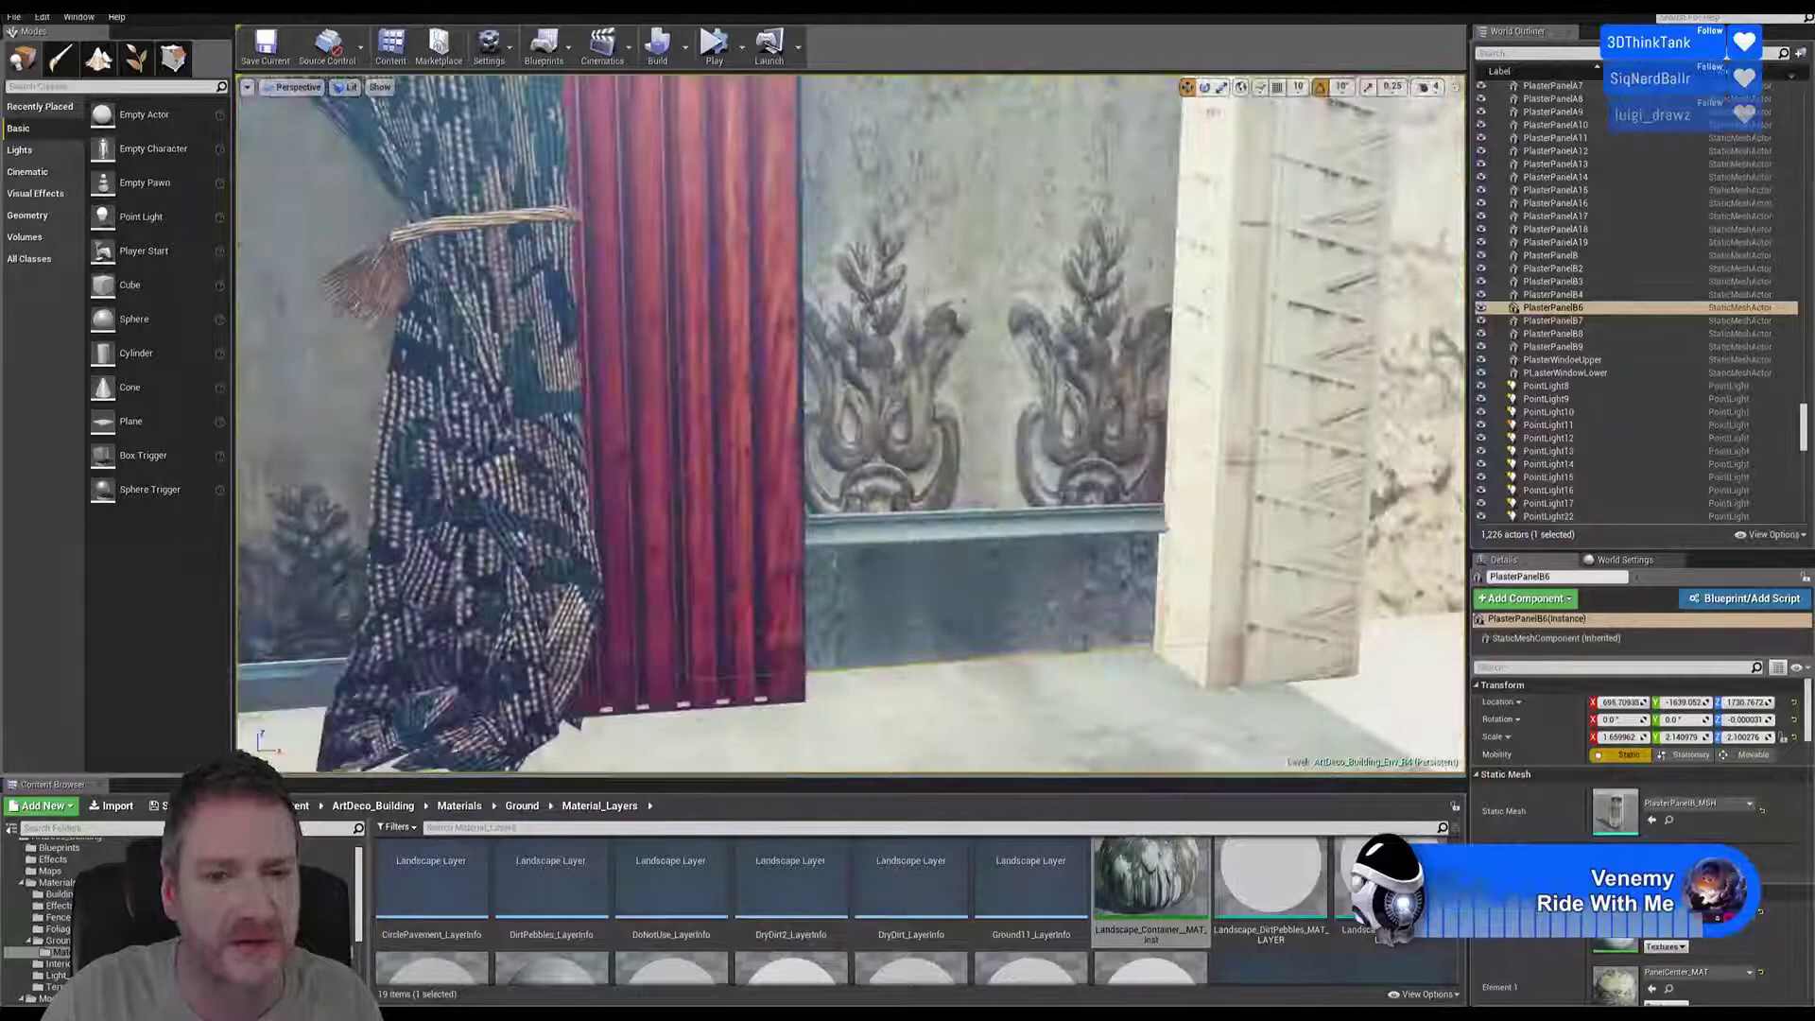
right_click_drag(1036, 519, 1024, 454)
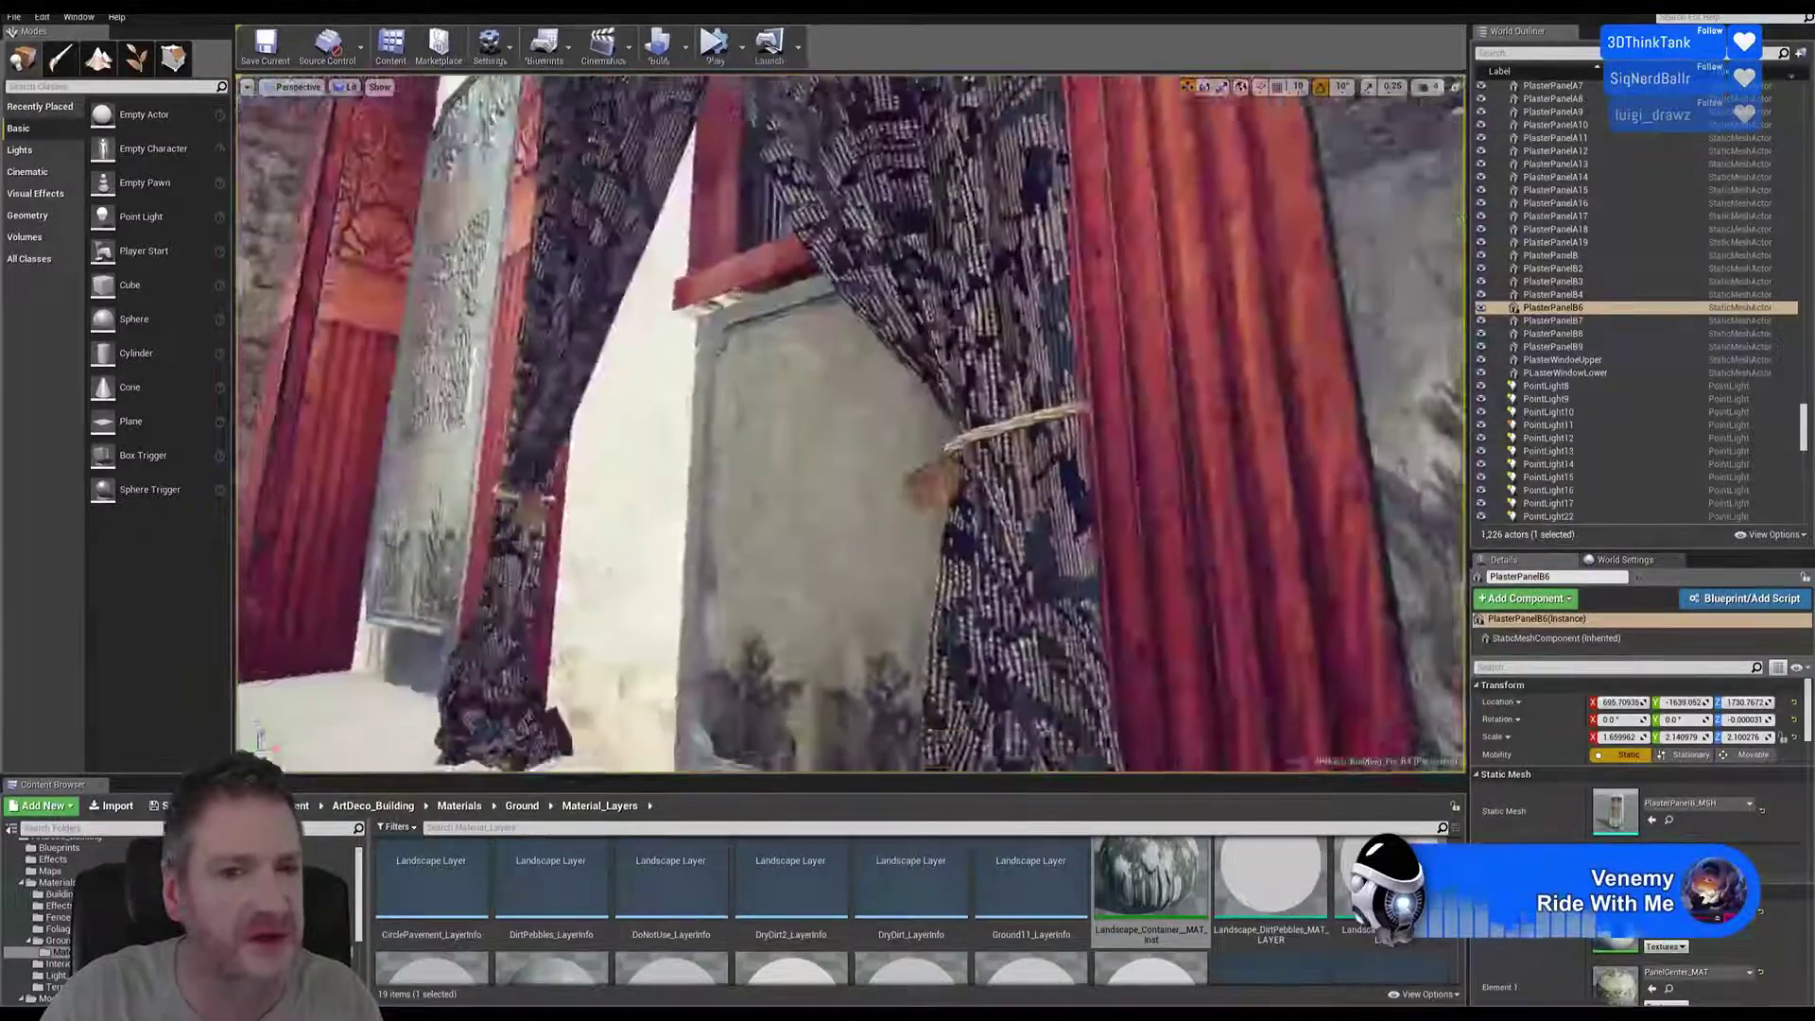
right_click_drag(1024, 454, 839, 382)
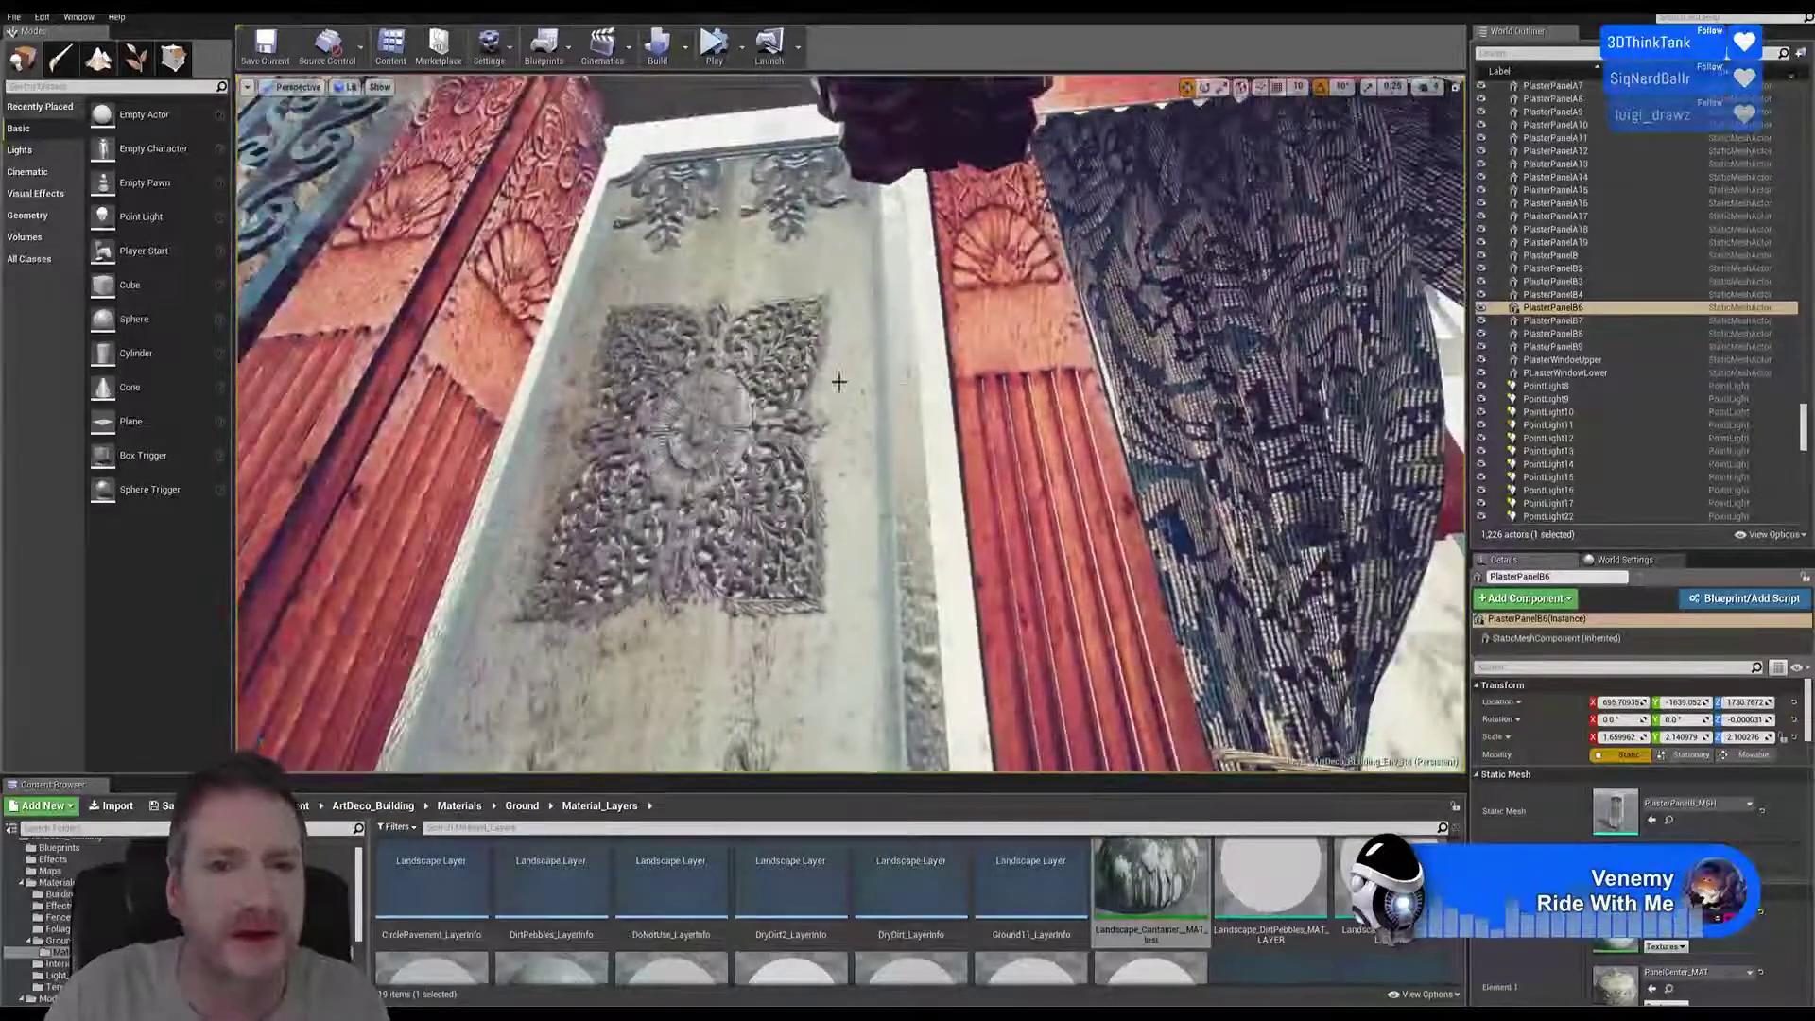
Widen carved plaster panel PlasterPanelB4 between the red columns to an X scale of about 2.09
left_click(760, 346)
left_click_drag(775, 427, 746, 422)
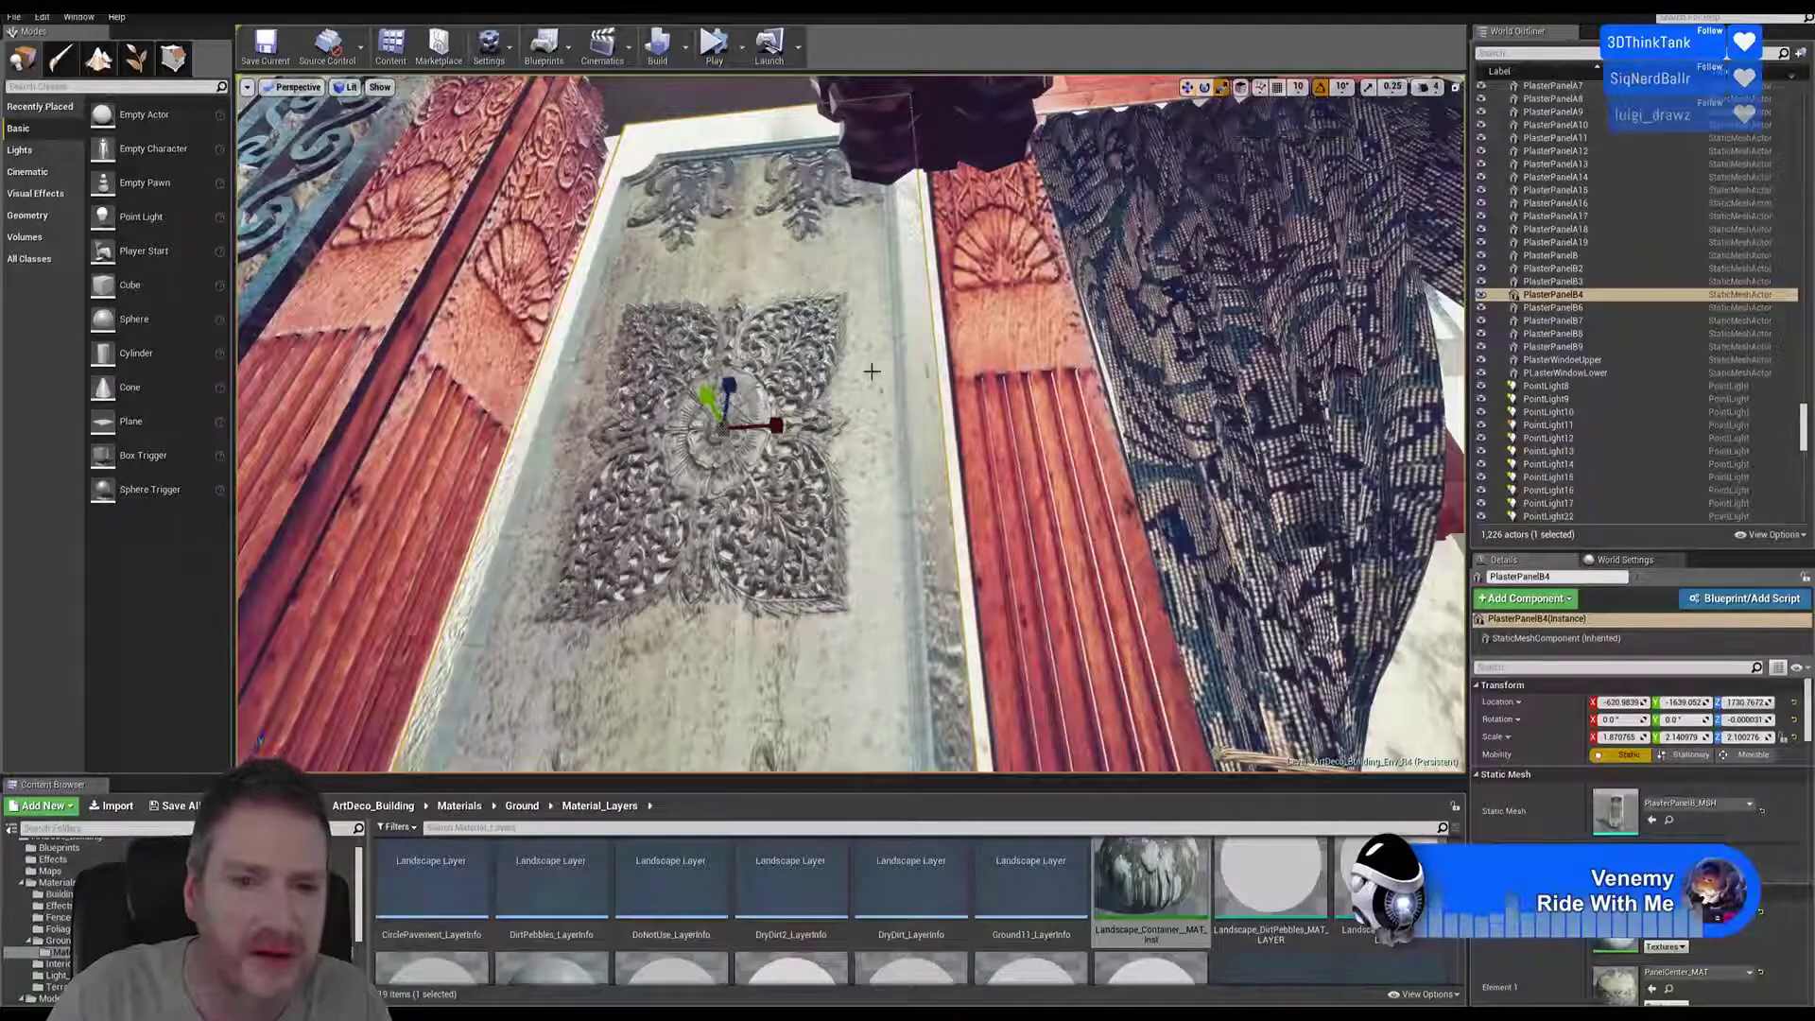
left_click_drag(784, 427, 813, 428)
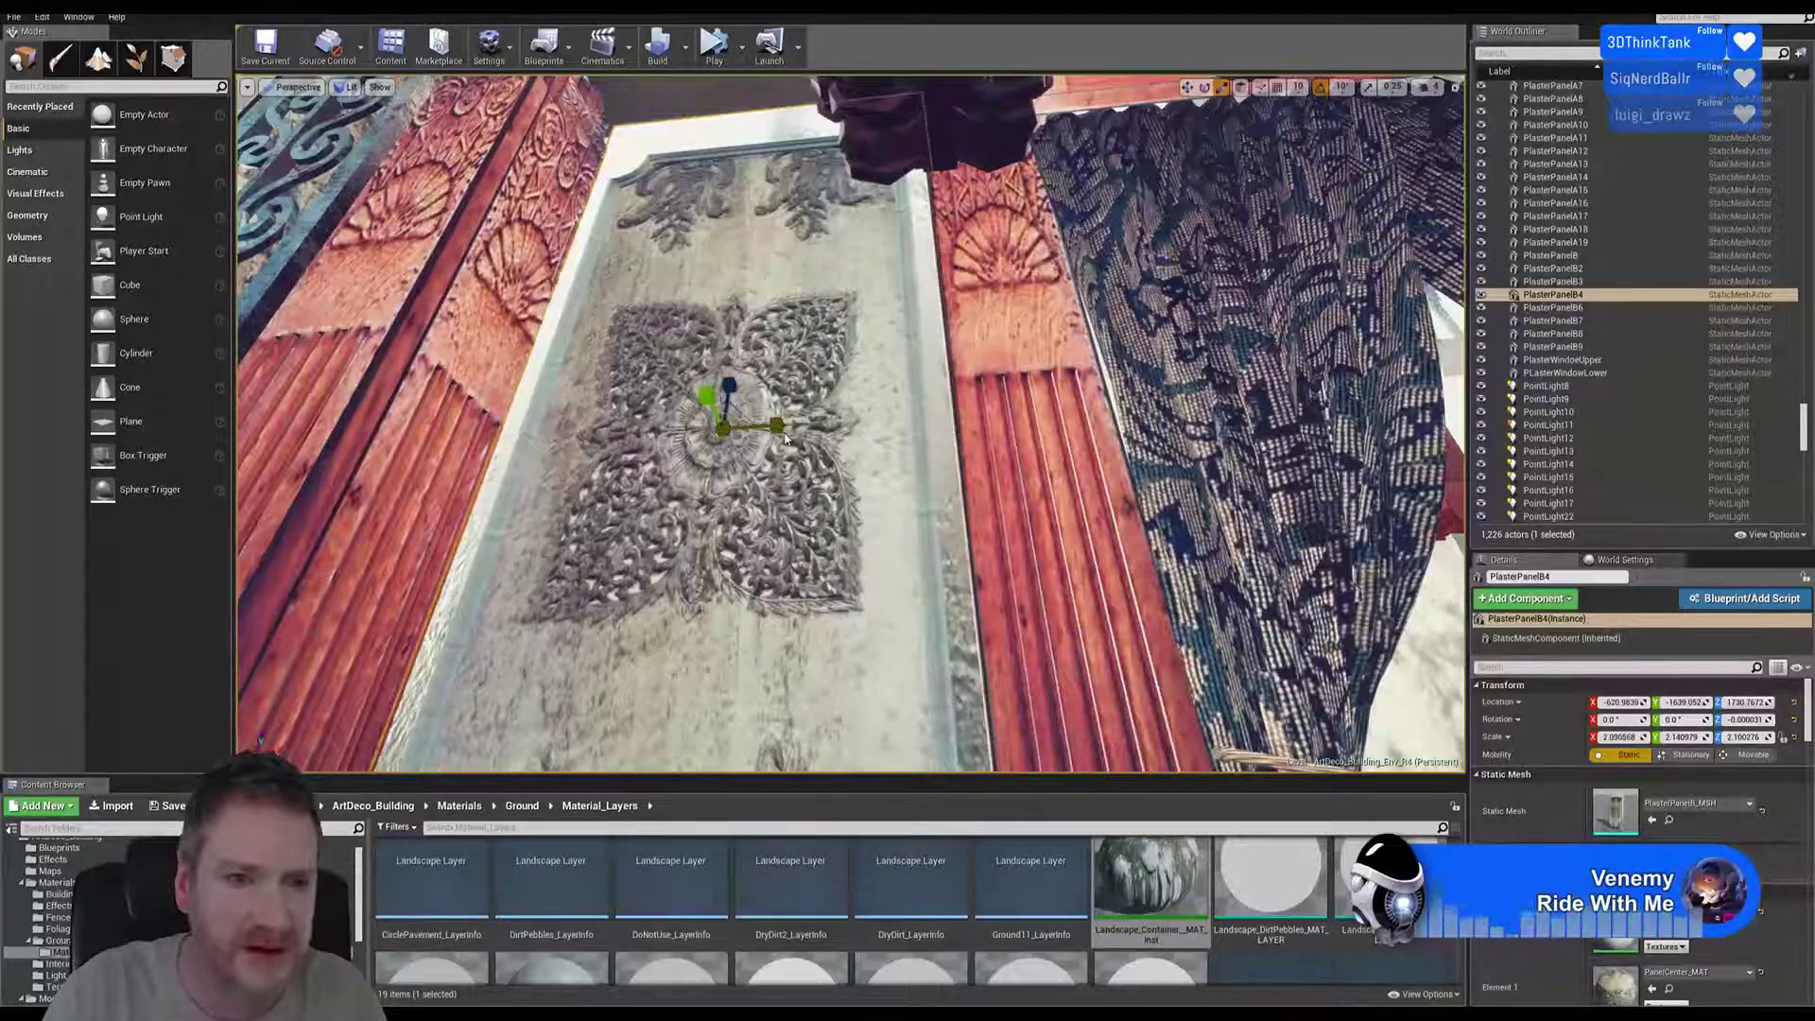
key("Escape")
Unhide the two sheer curtains Sheer_MSH17 and Sheer_MSH18 behind the patterned window drapes
right_click_drag(989, 369, 989, 369)
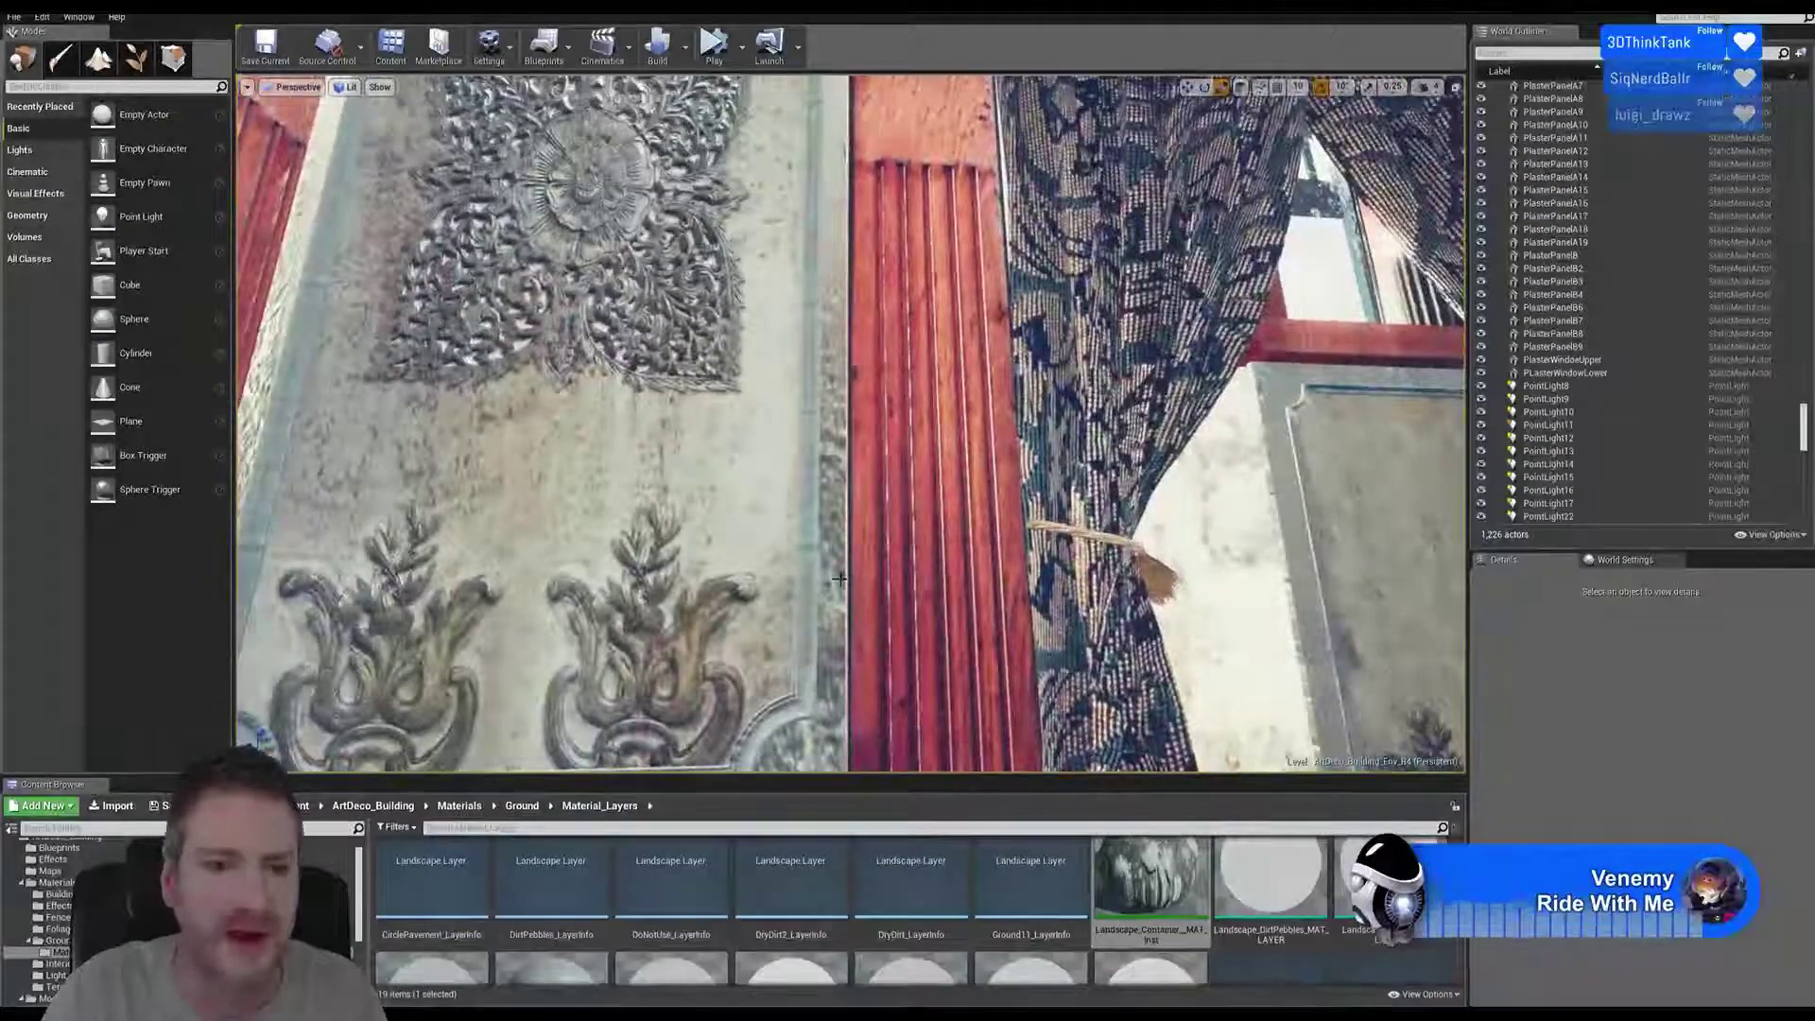
right_click_drag(337, 249, 336, 250)
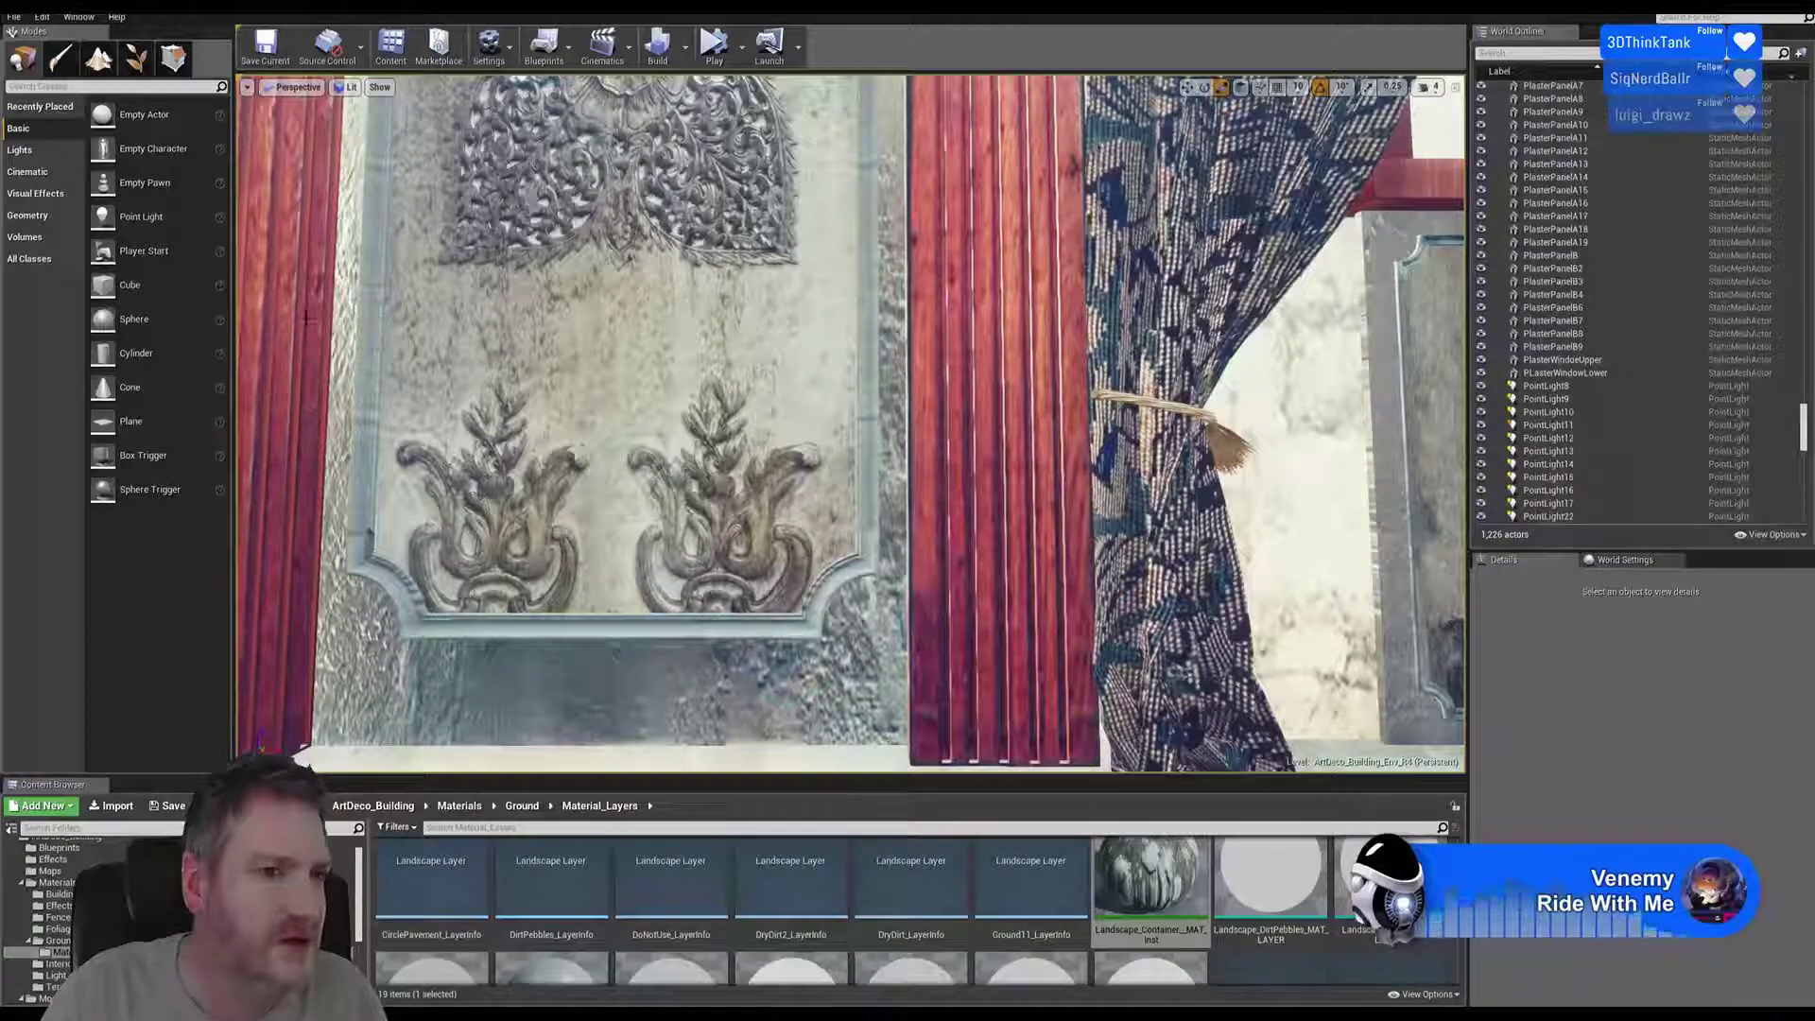
right_click_drag(957, 312, 770, 158)
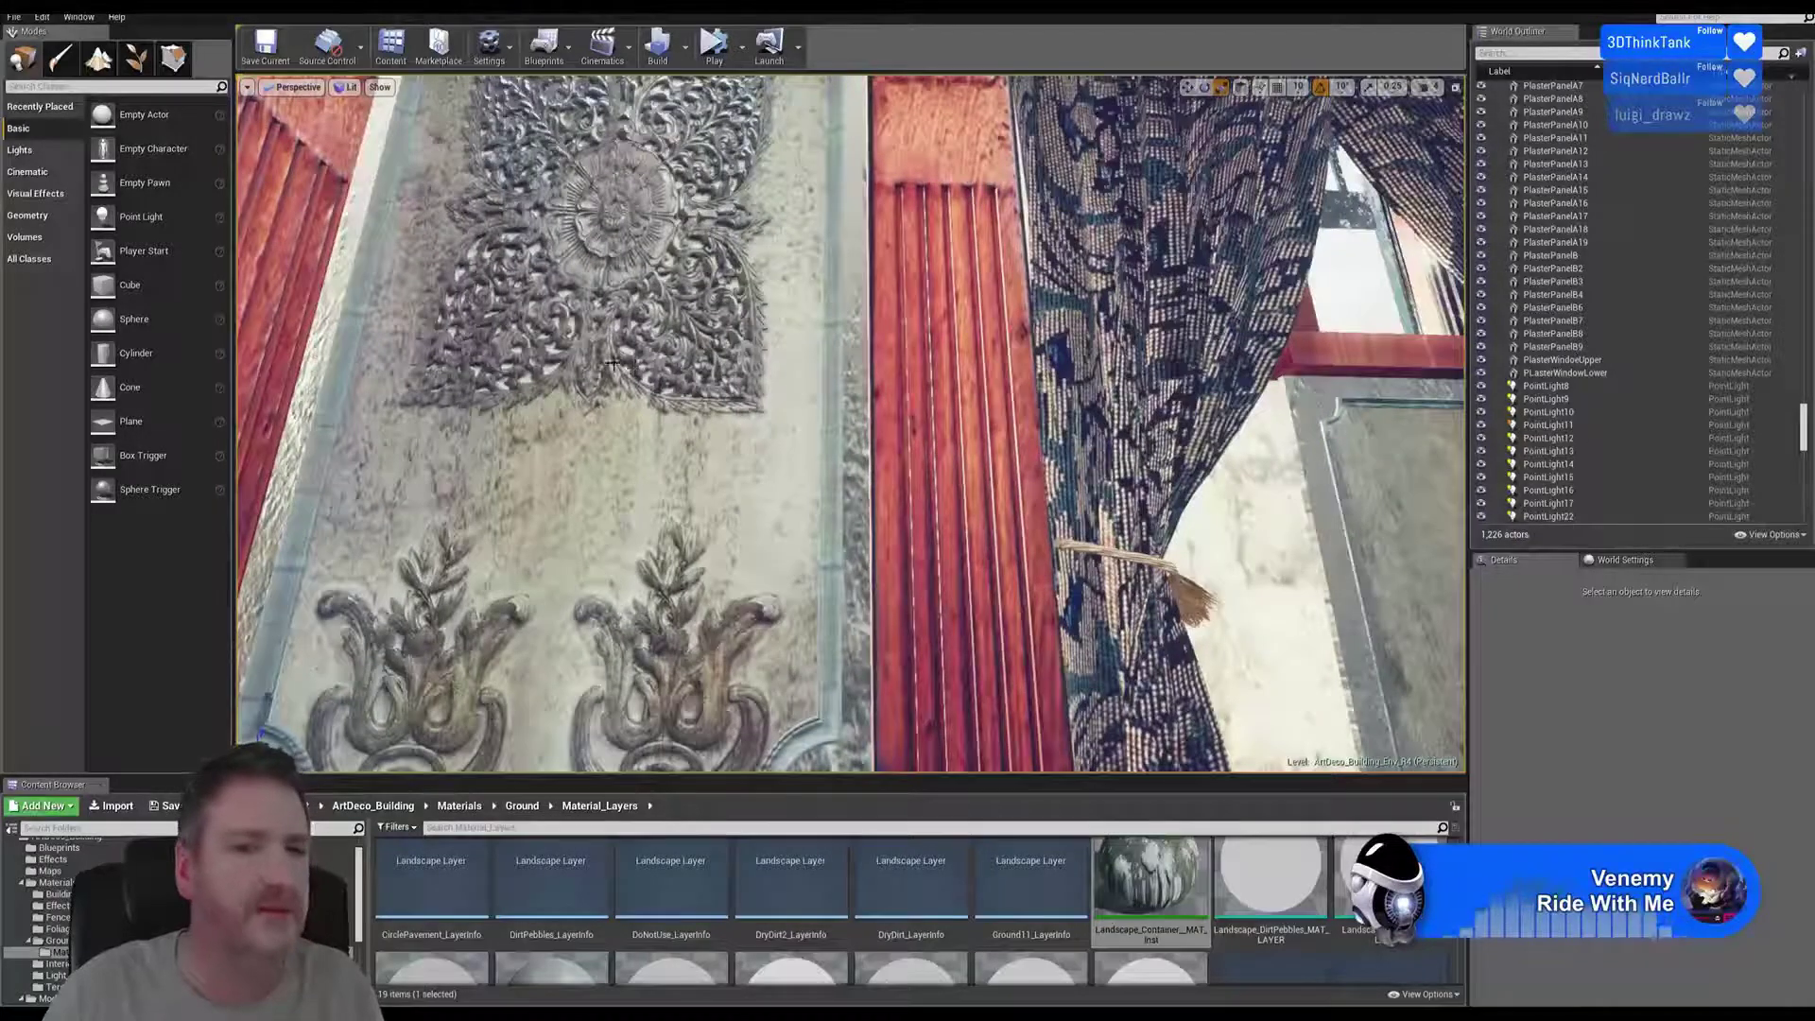
right_click_drag(635, 369, 539, 189)
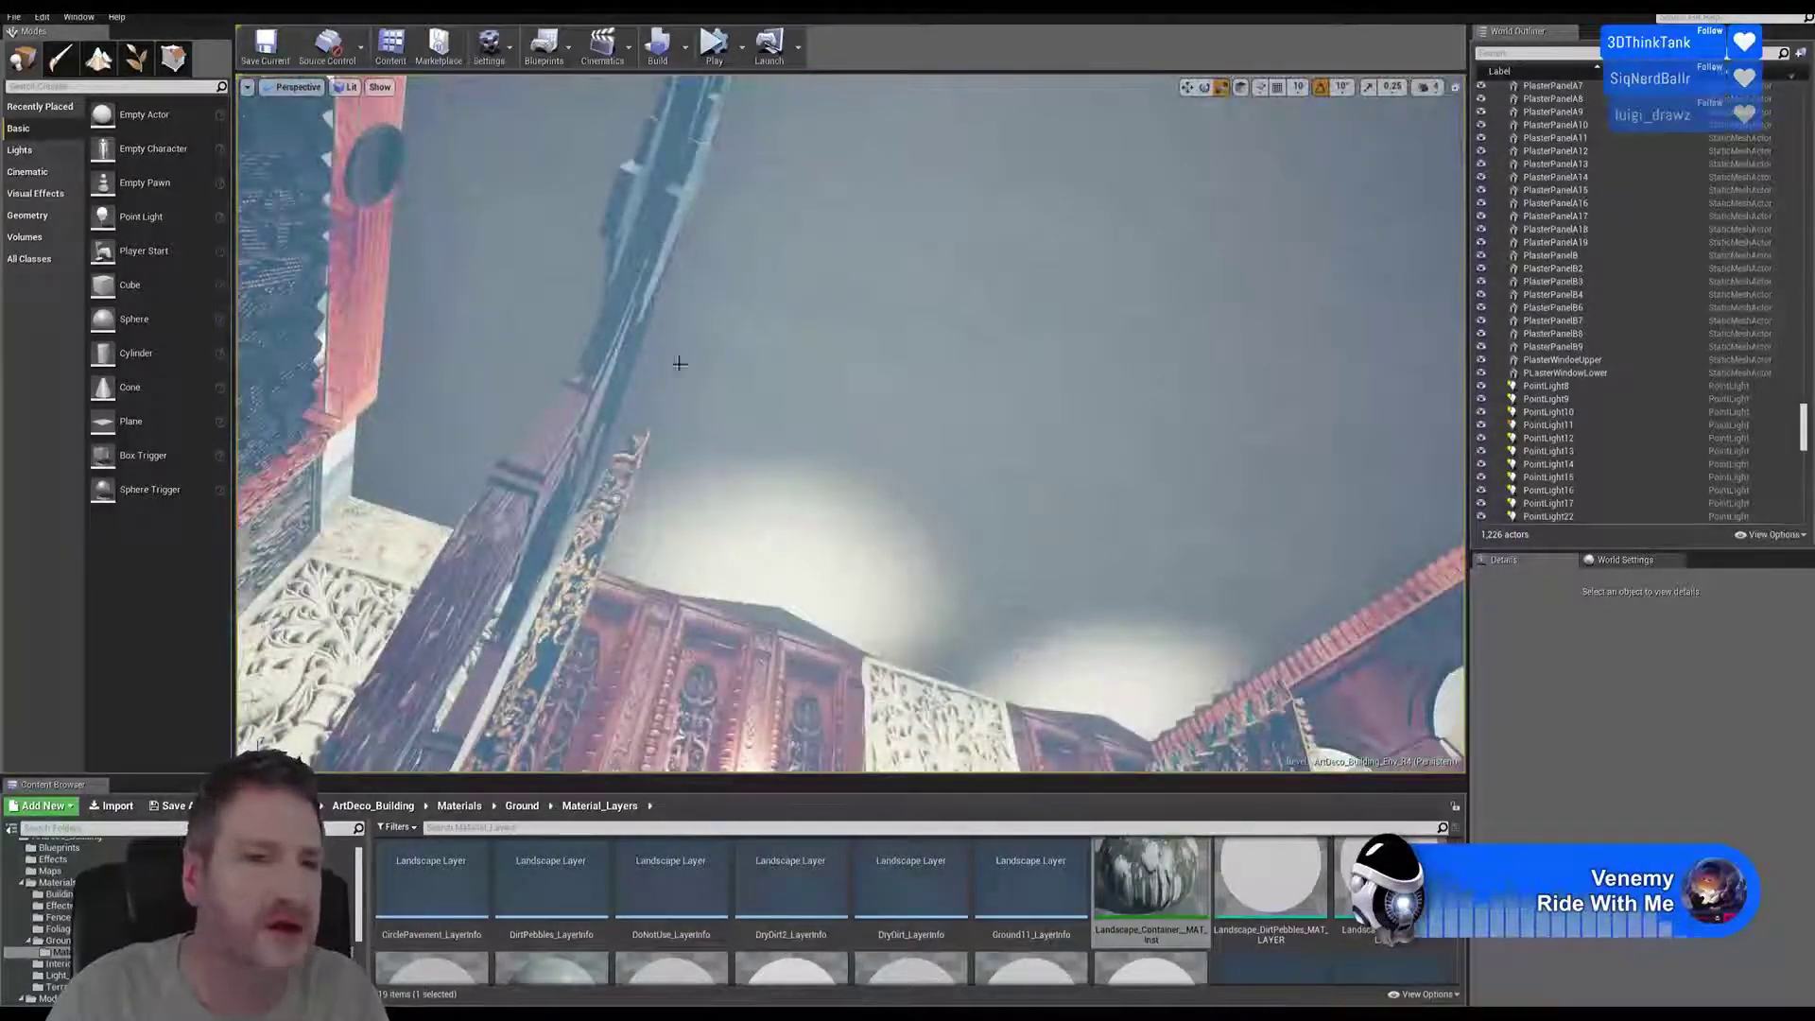
right_click_drag(614, 227, 679, 215)
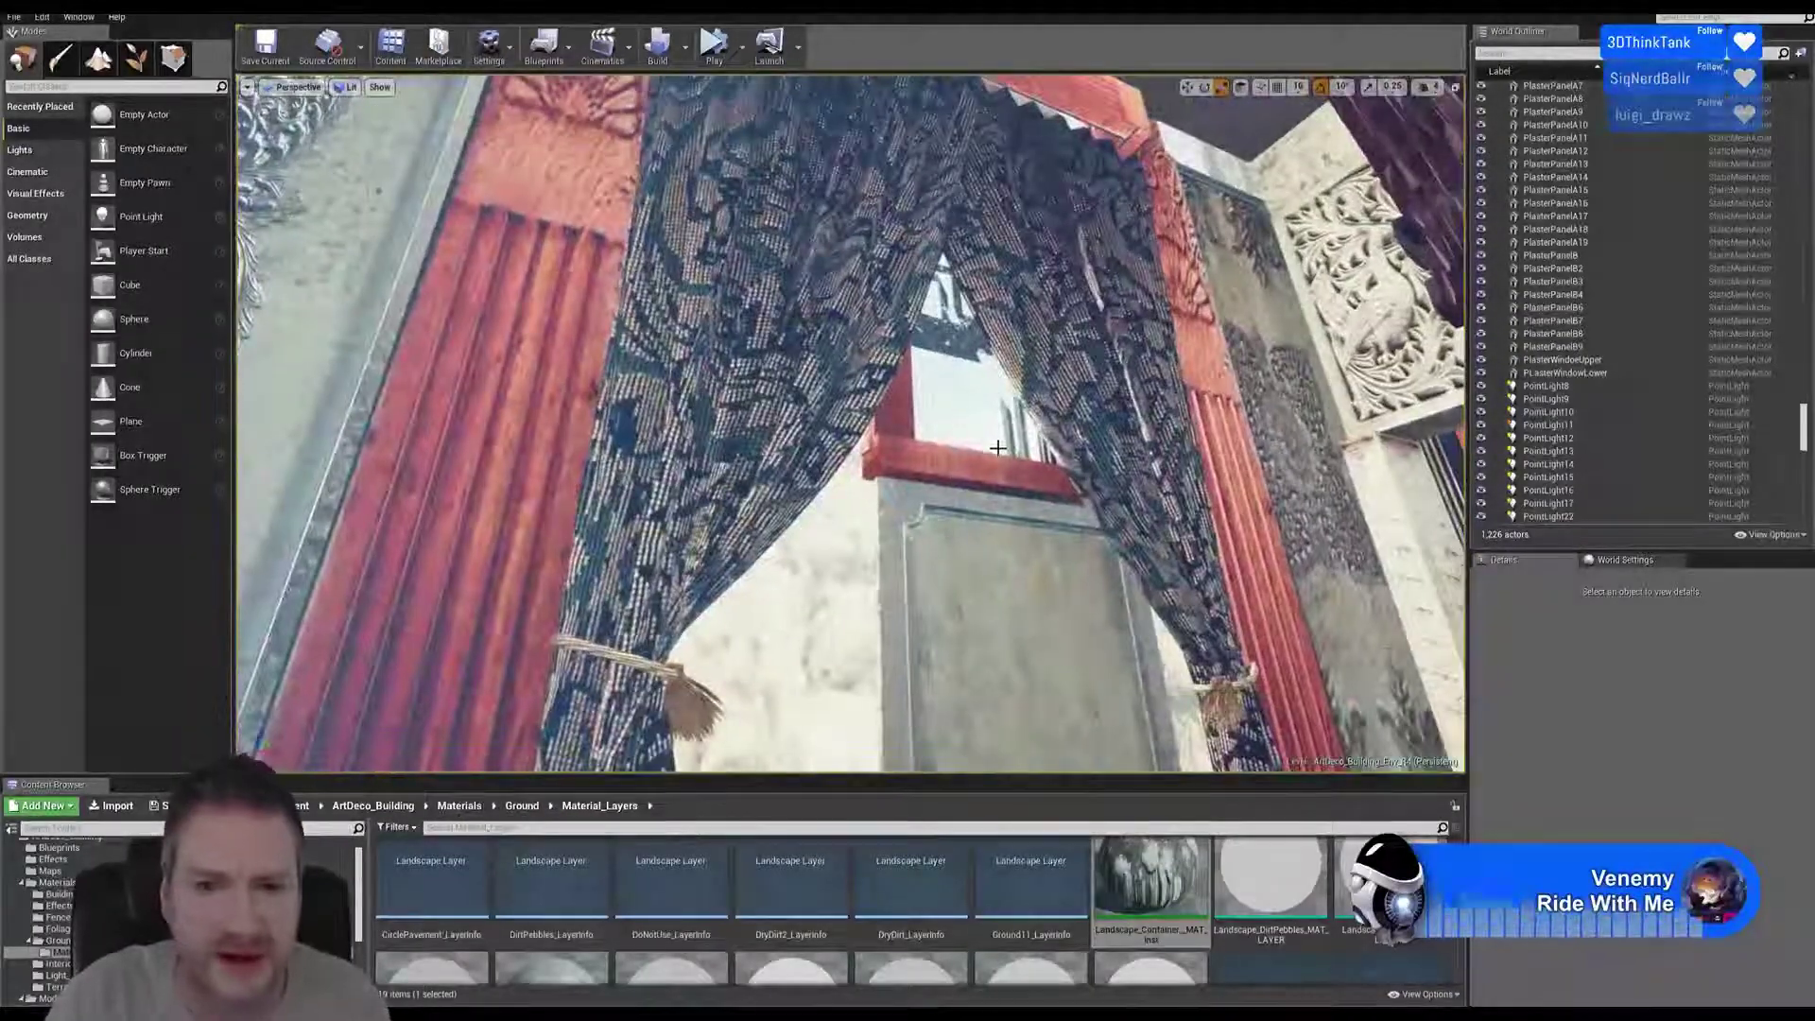
right_click_drag(998, 447, 1004, 467)
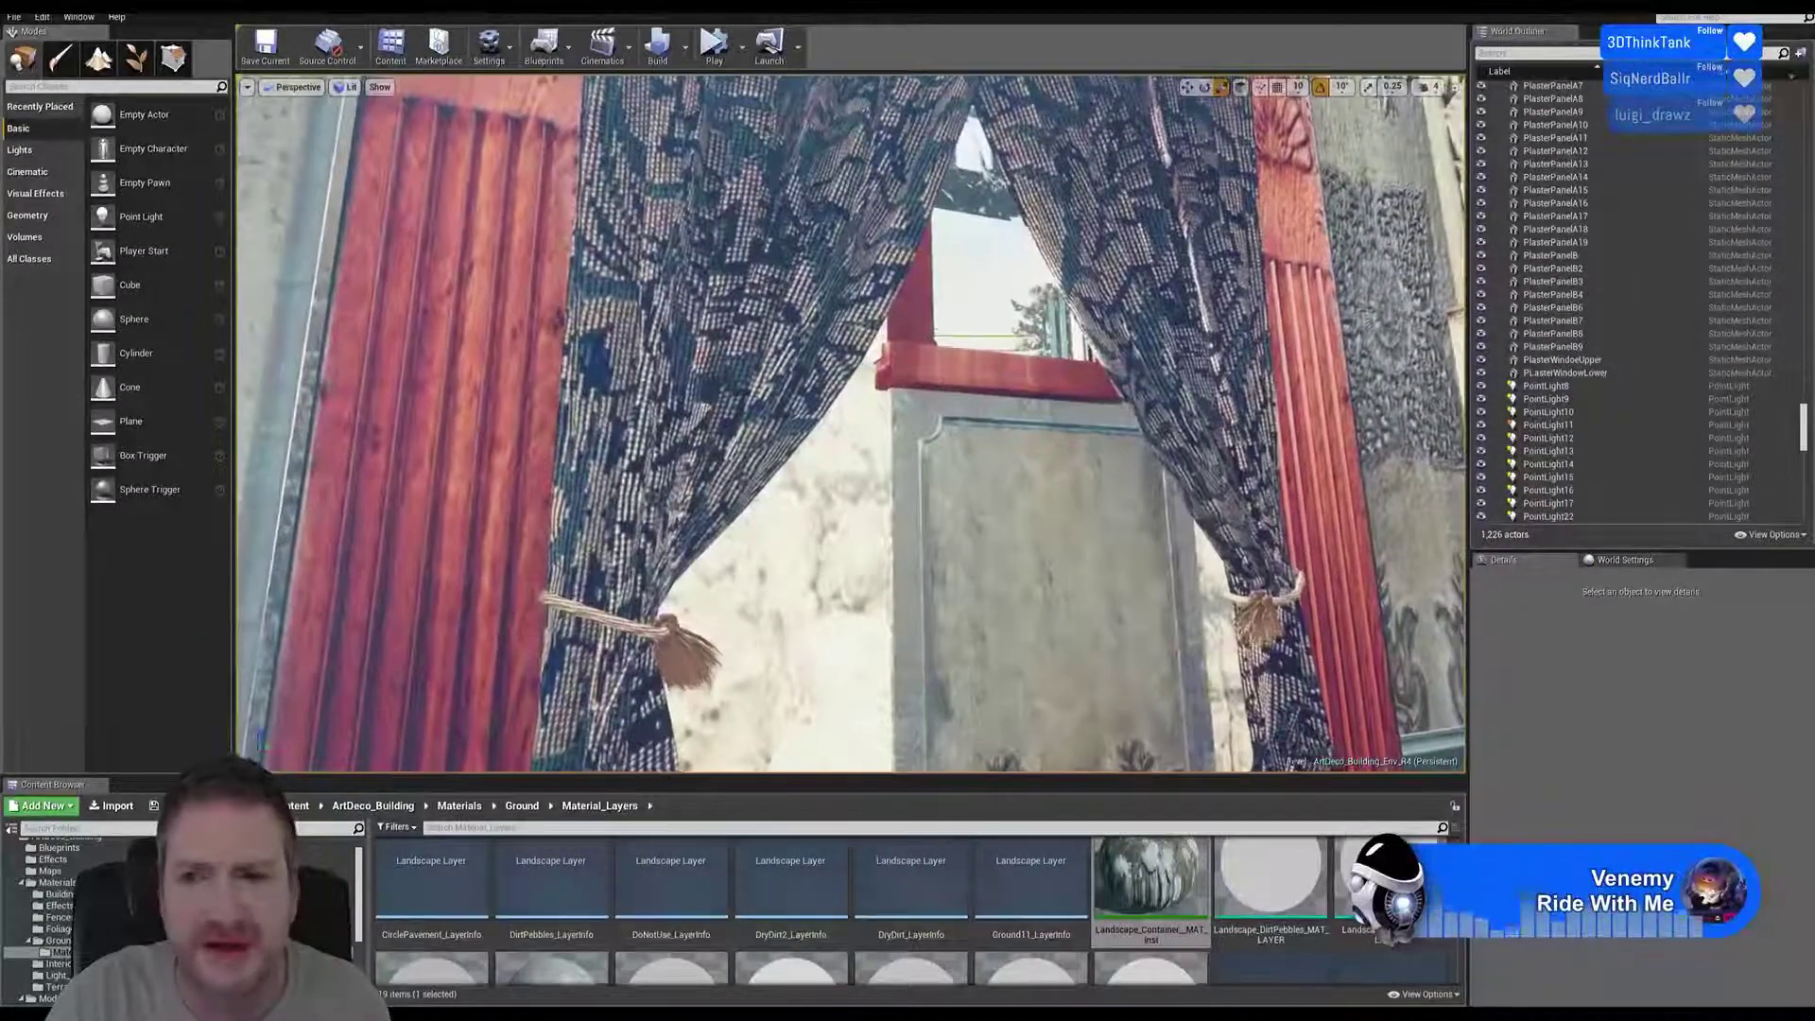
scroll(1526, 428, "down", 4)
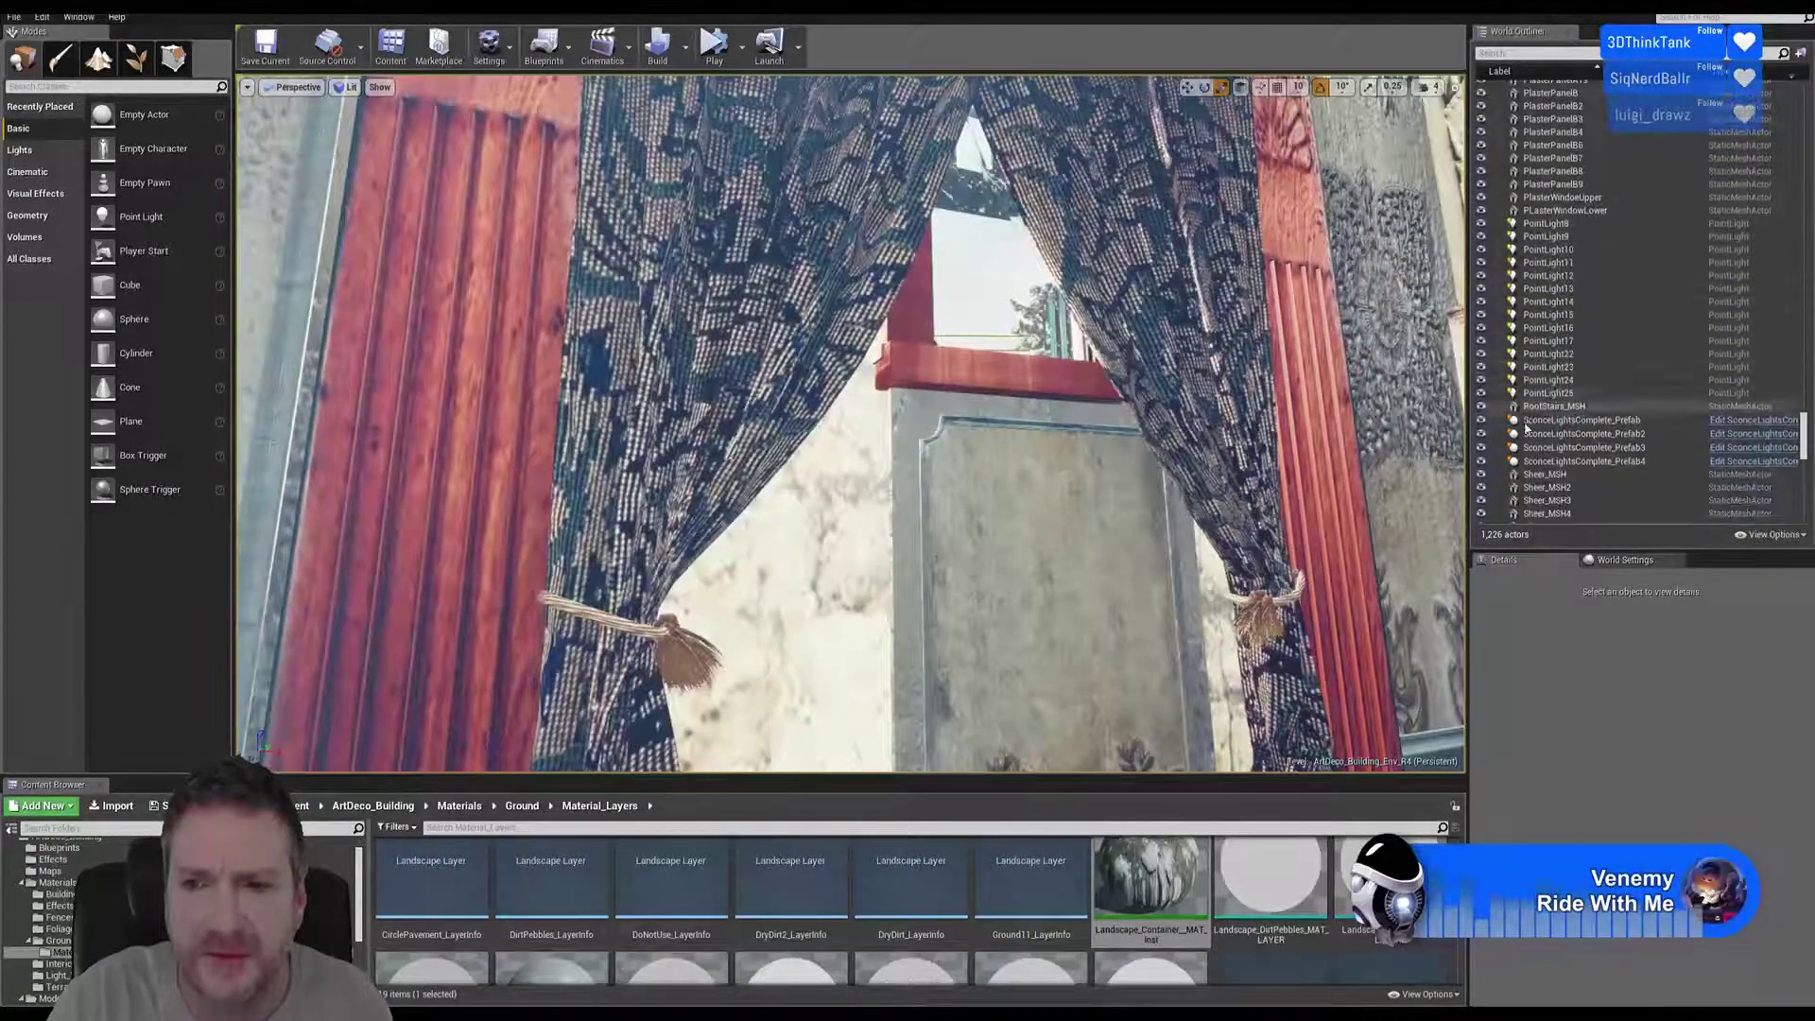
scroll(1525, 427, "down", 7)
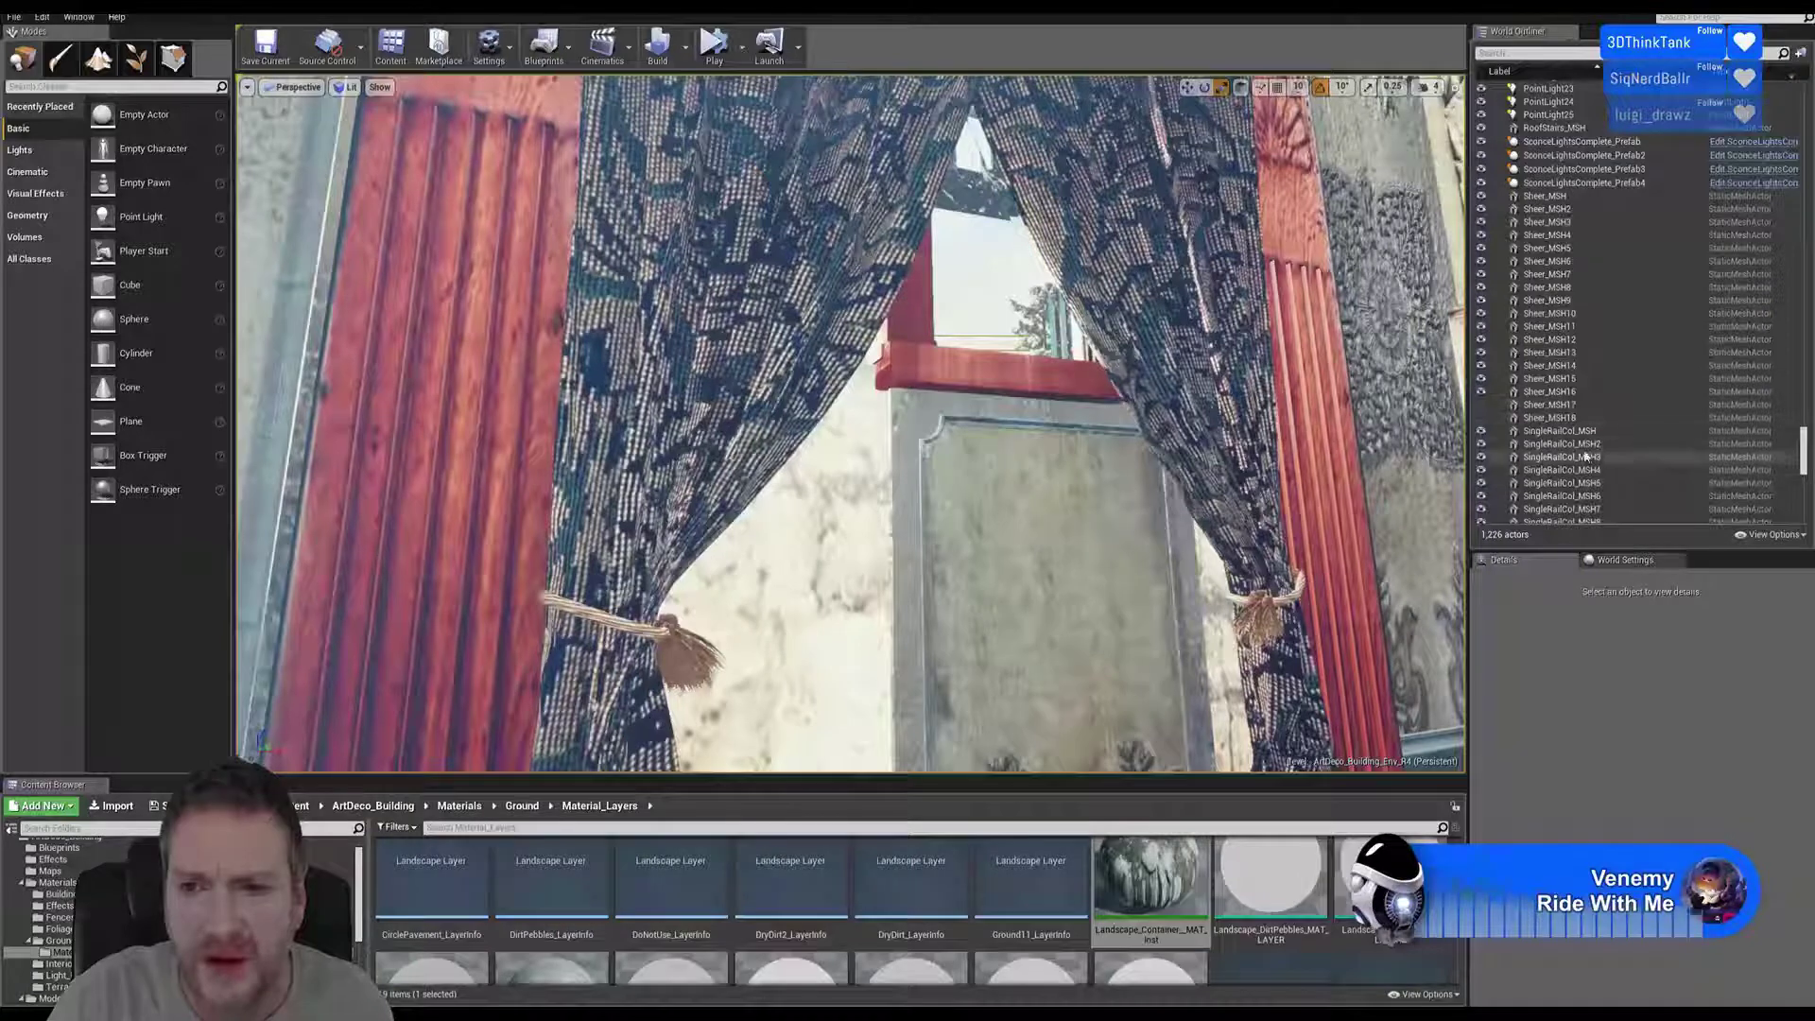
left_click(1481, 405)
left_click(1481, 417)
Select both sheers, both grey curtains, the curtain runner and both large tassels of this window together
left_click(1488, 421)
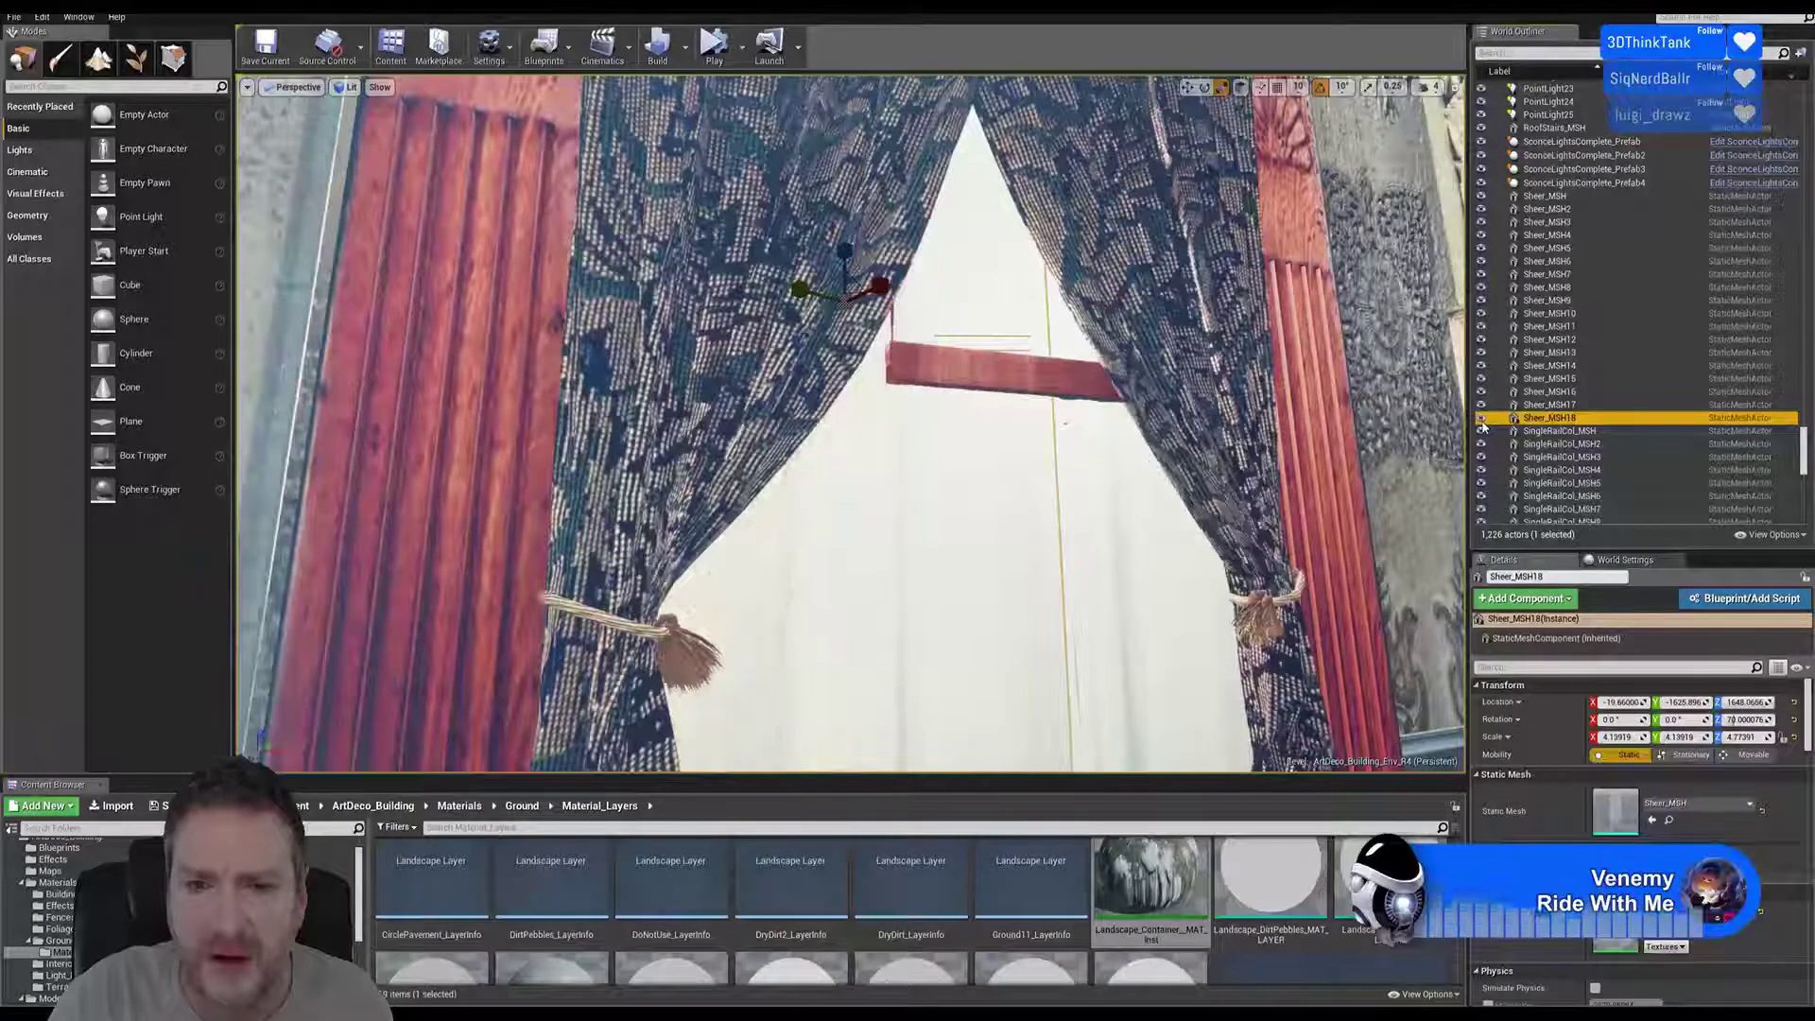
right_click_drag(1098, 441, 1137, 558)
left_click(1102, 579, "ctrl")
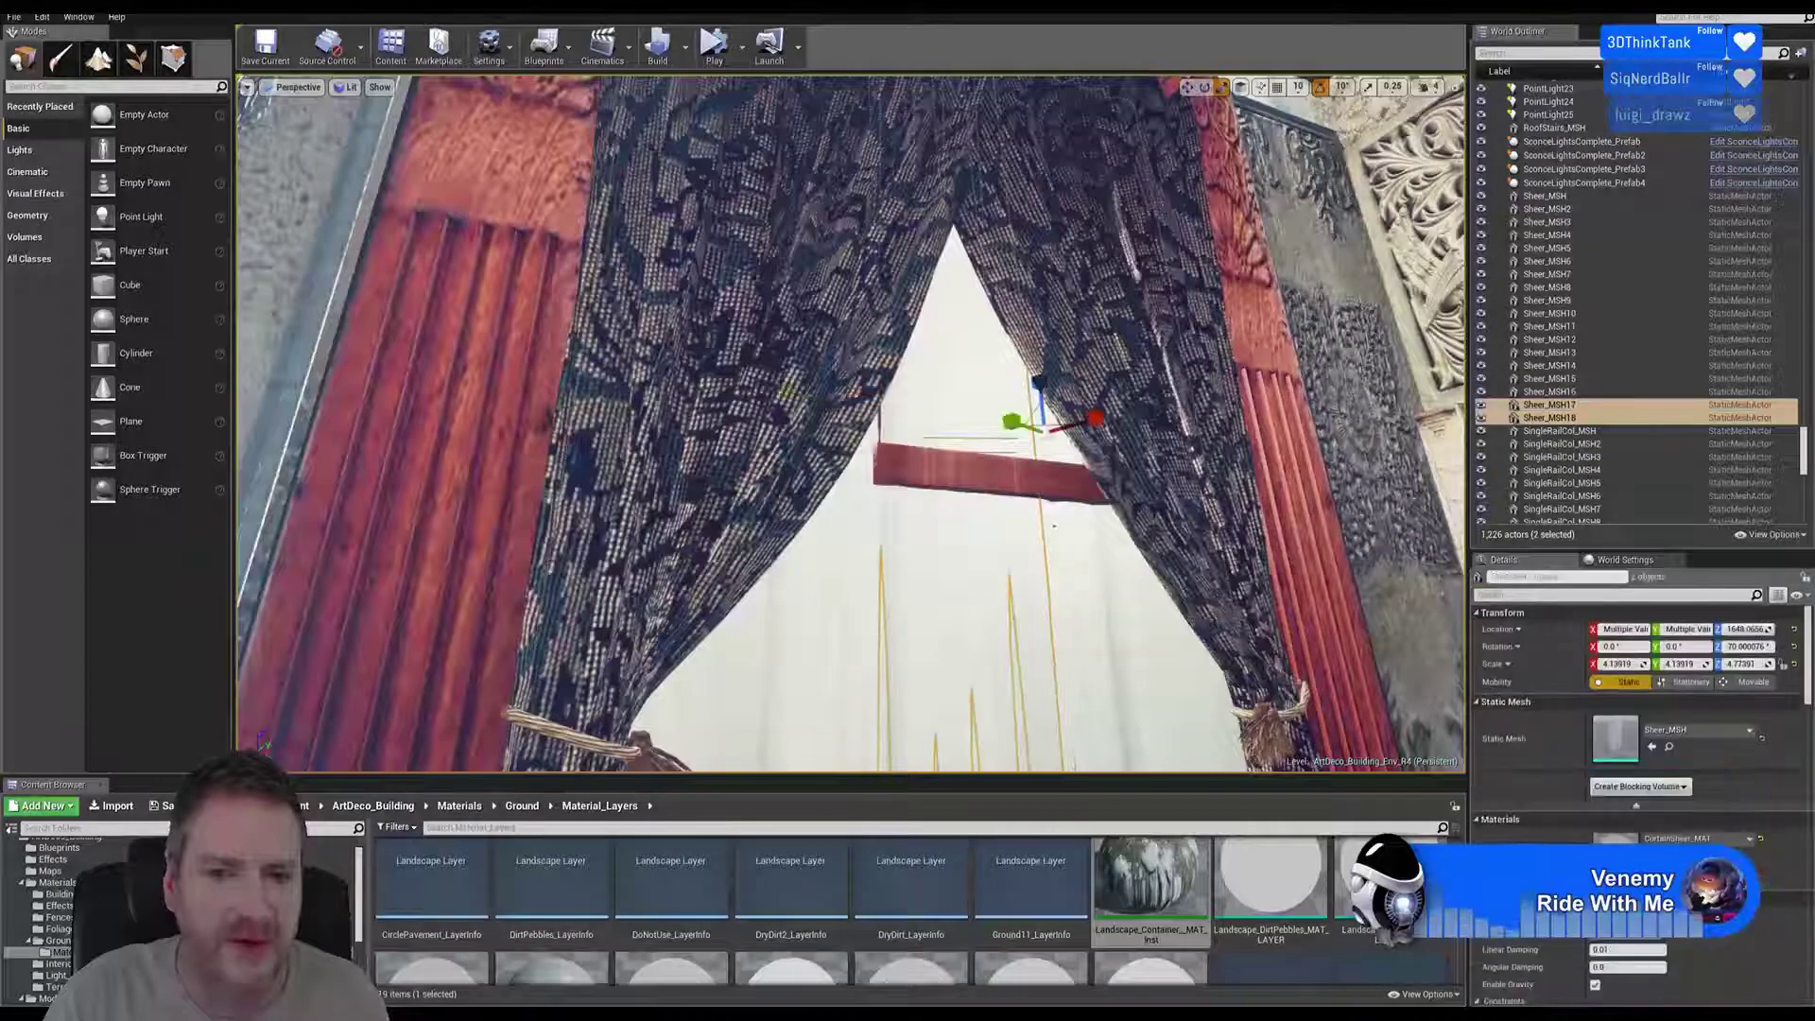
left_click(1186, 570, "ctrl")
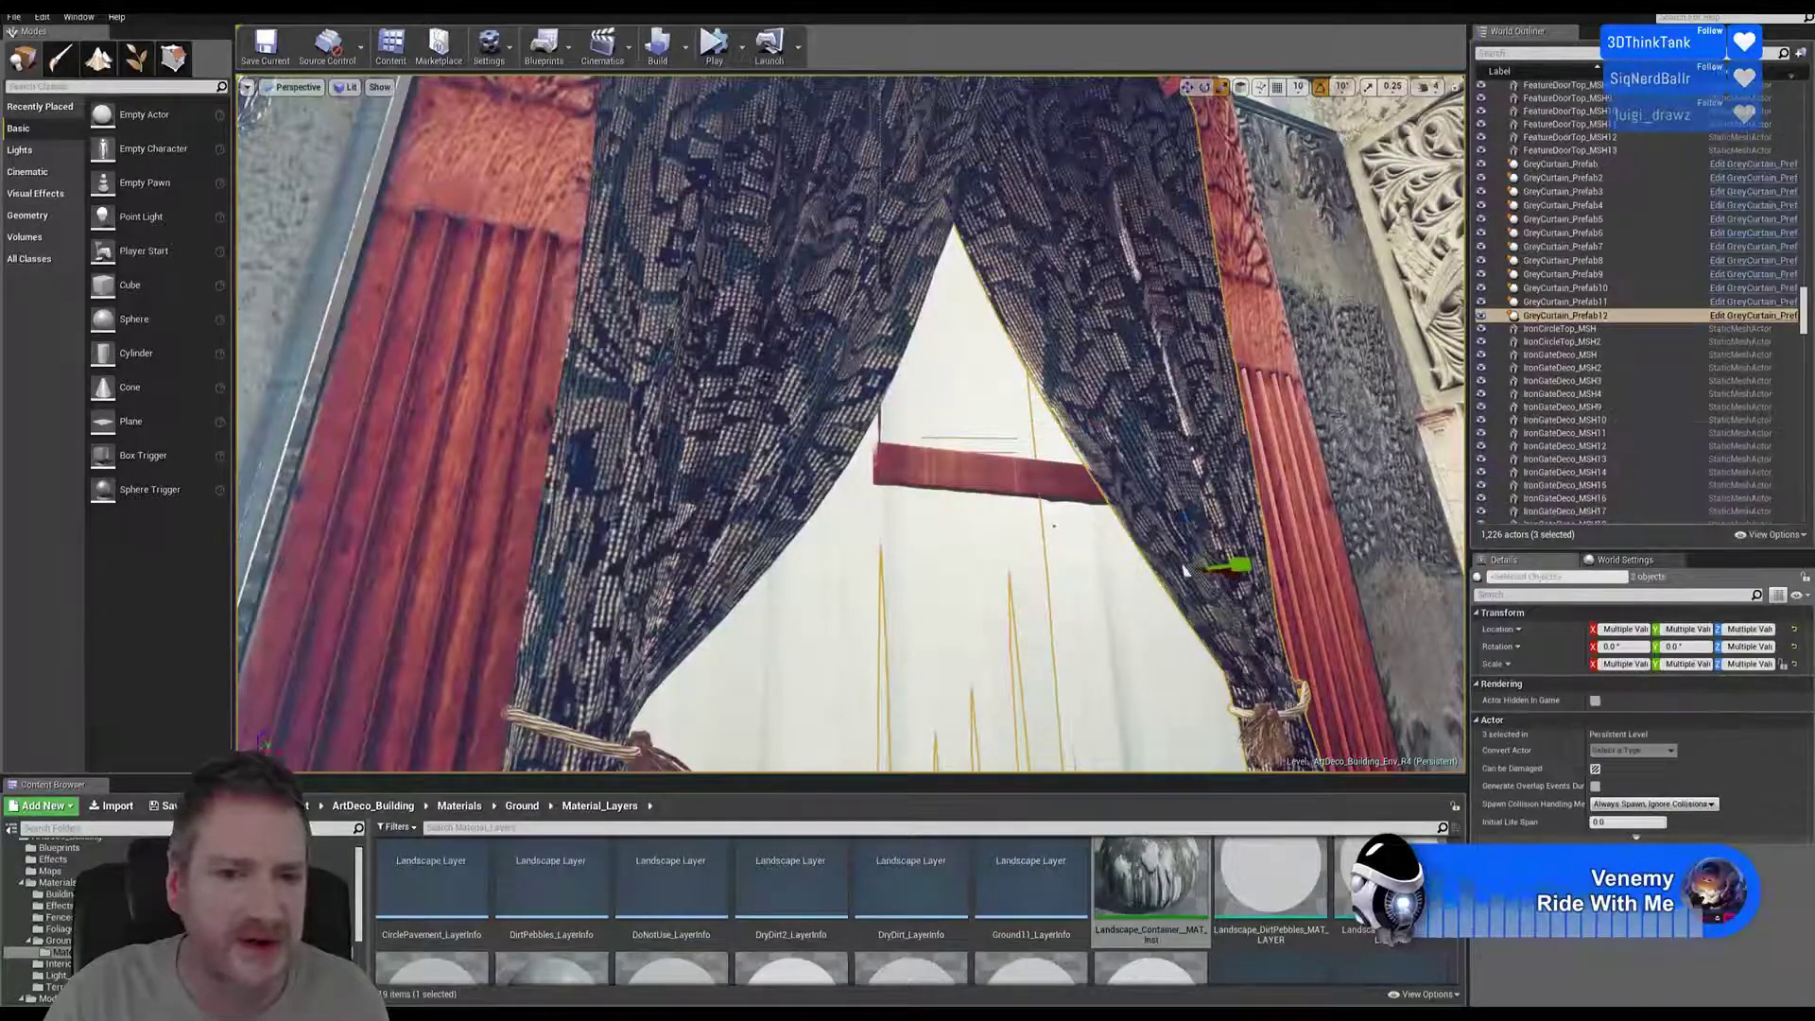
left_click(1058, 411, "ctrl")
right_click_drag(1059, 412, 1001, 454)
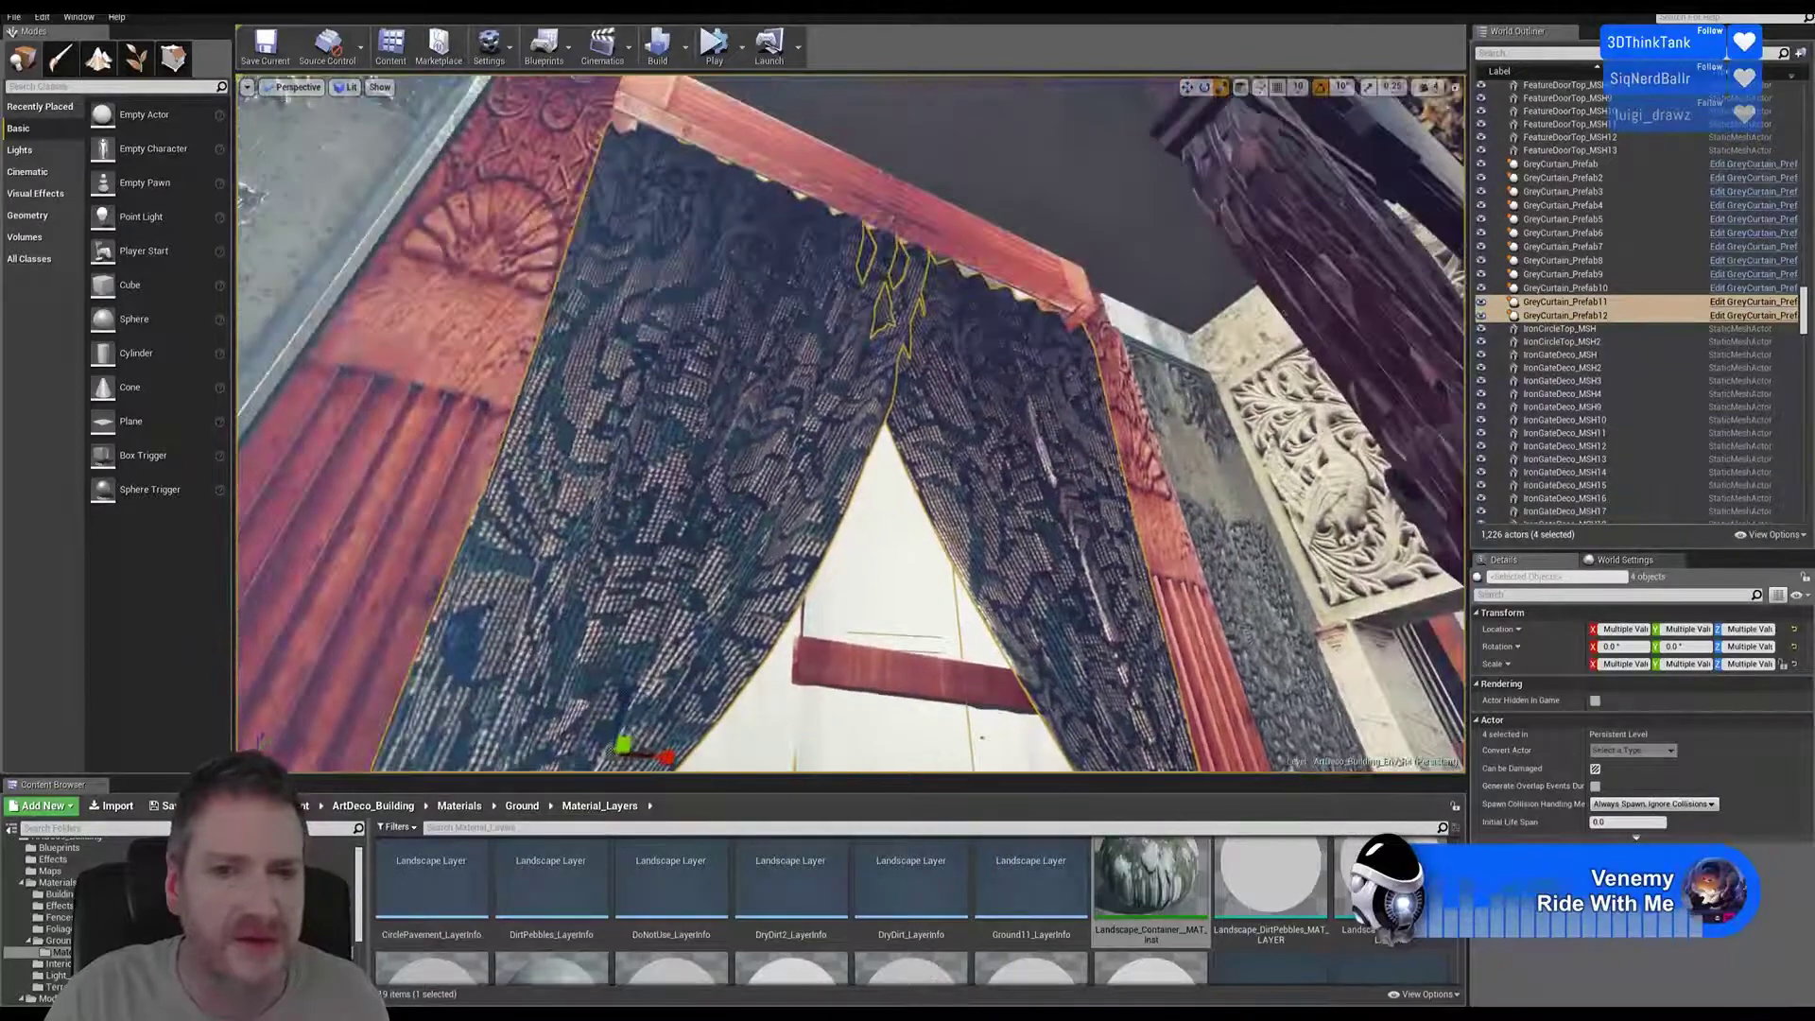
left_click(1023, 249, "ctrl")
right_click_drag(1023, 249, 1022, 284)
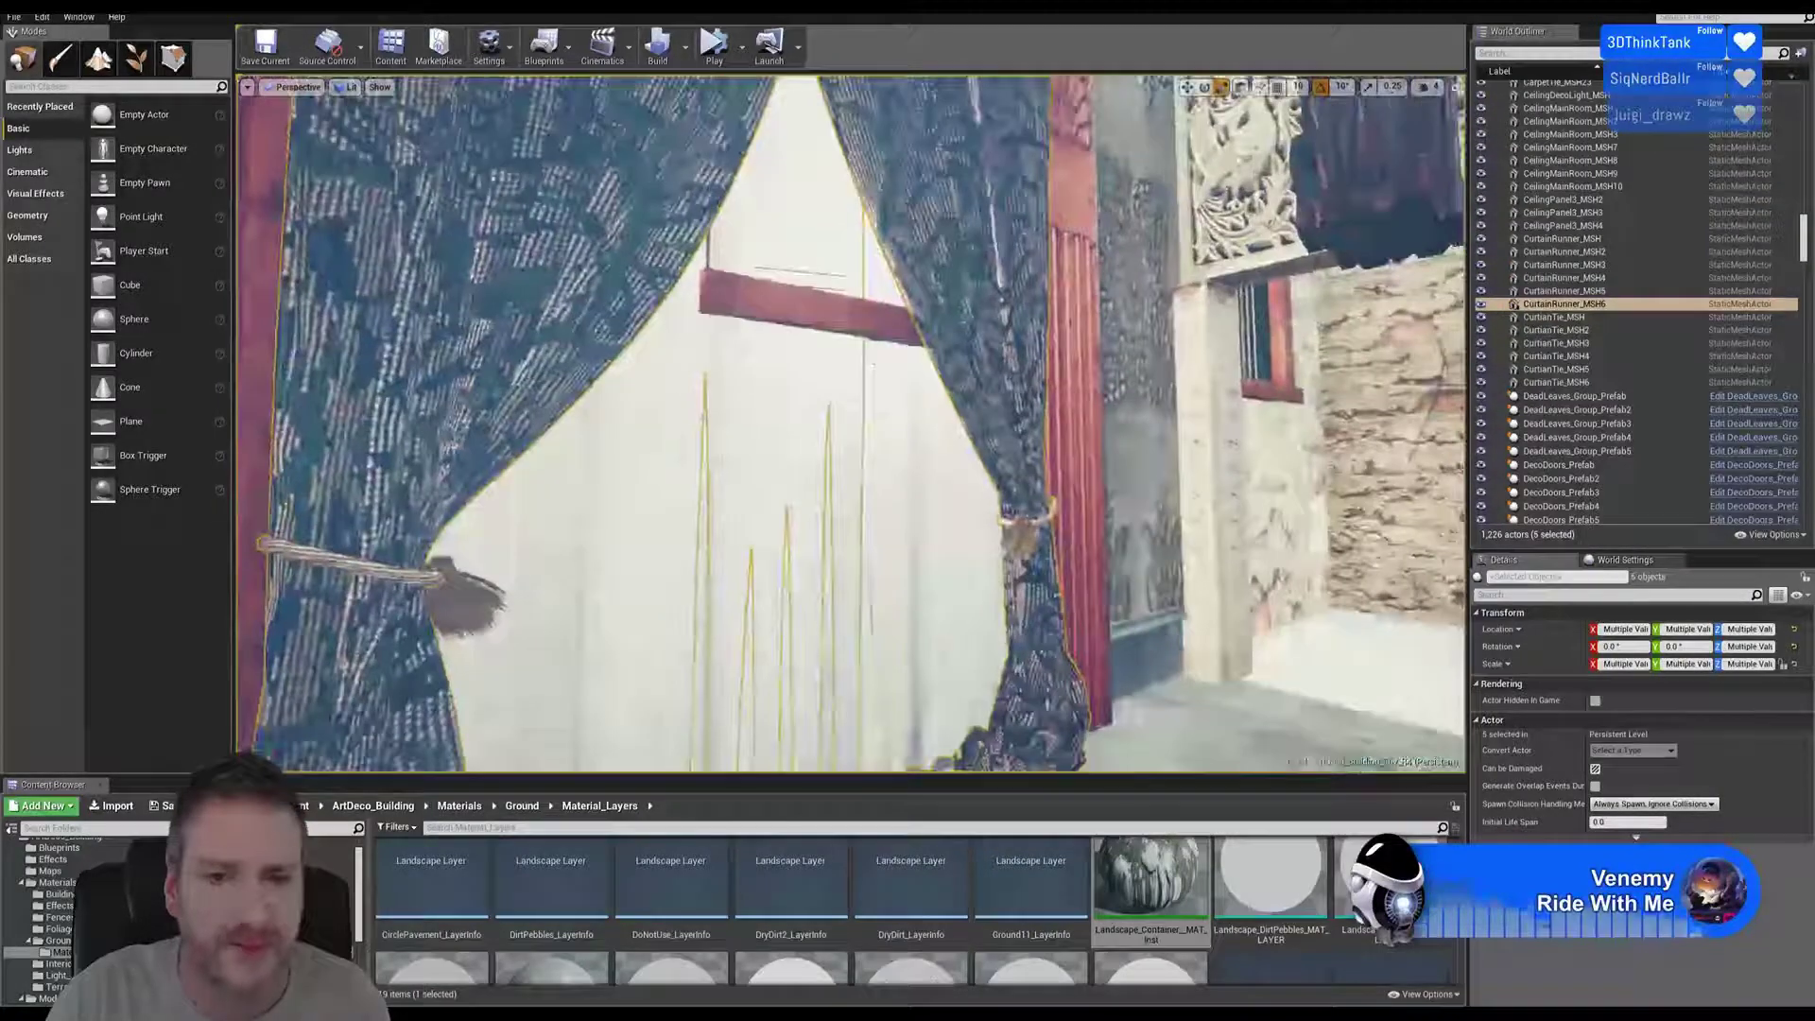
left_click(1017, 531, "ctrl")
left_click(458, 597, "ctrl")
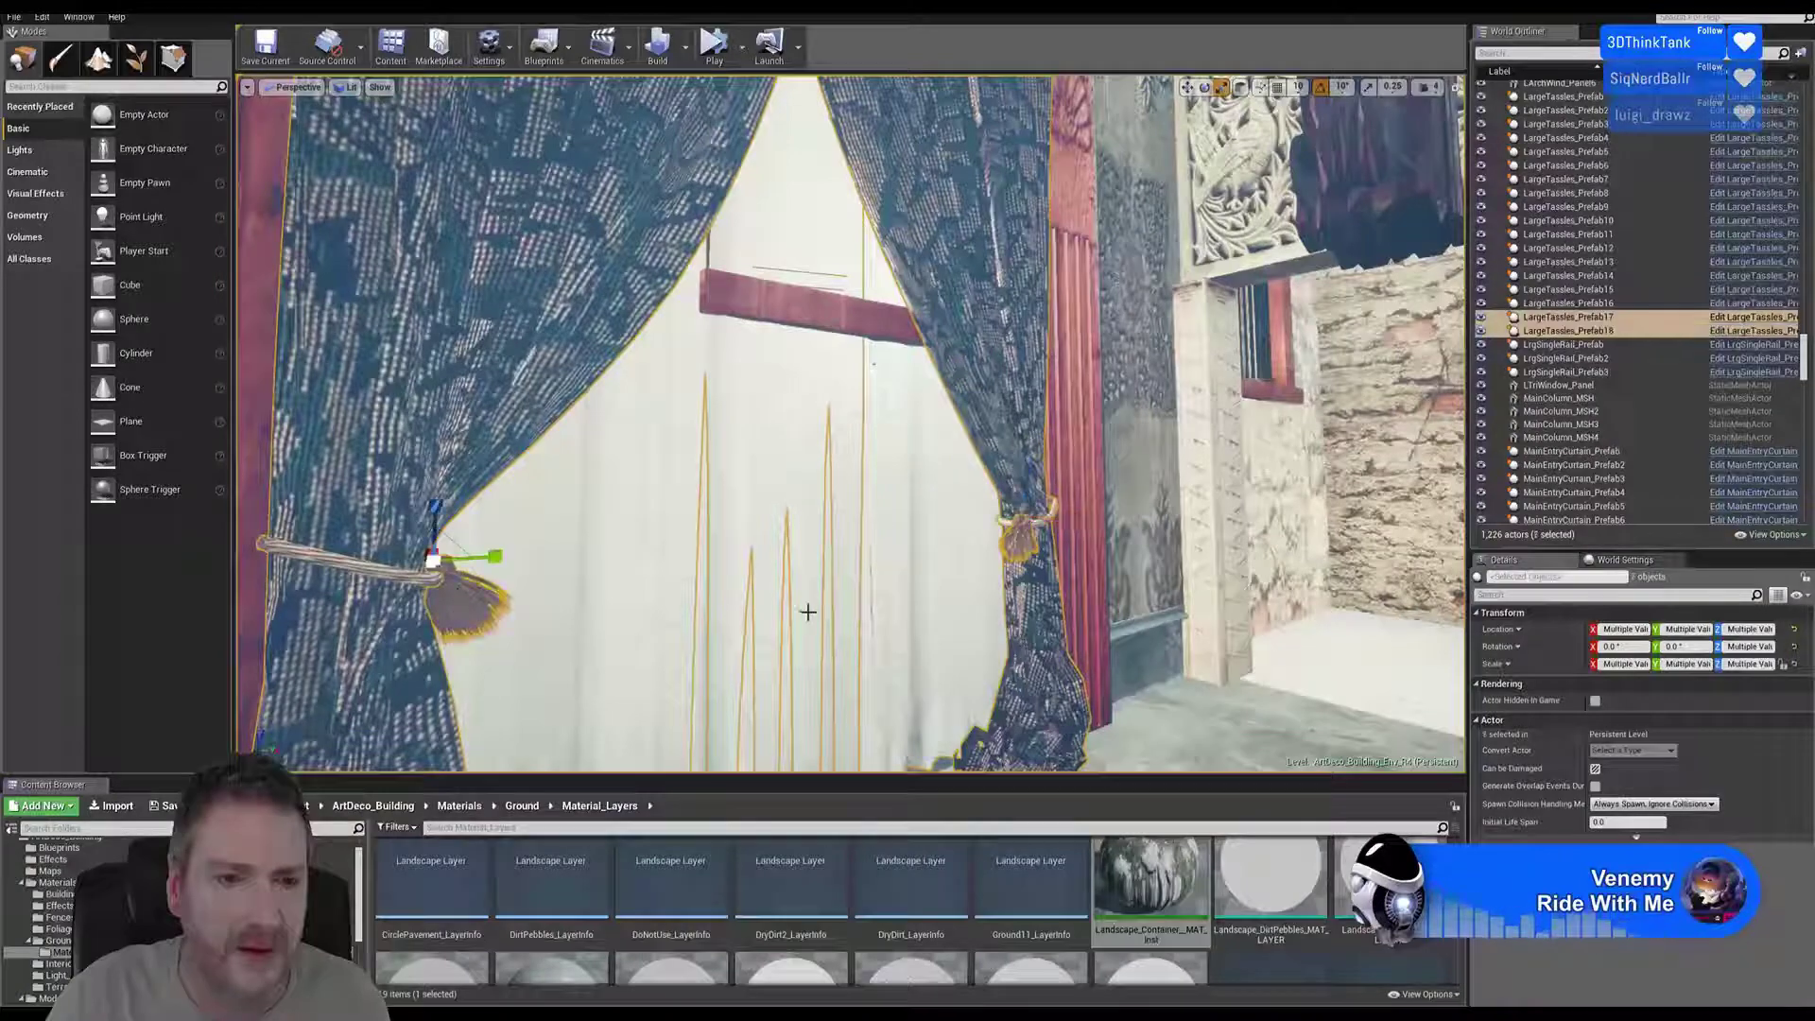
Move the selected curtain set along the green axis and check its spacing from the wall and red columns
left_click(1188, 88)
right_click_drag(632, 525, 599, 547)
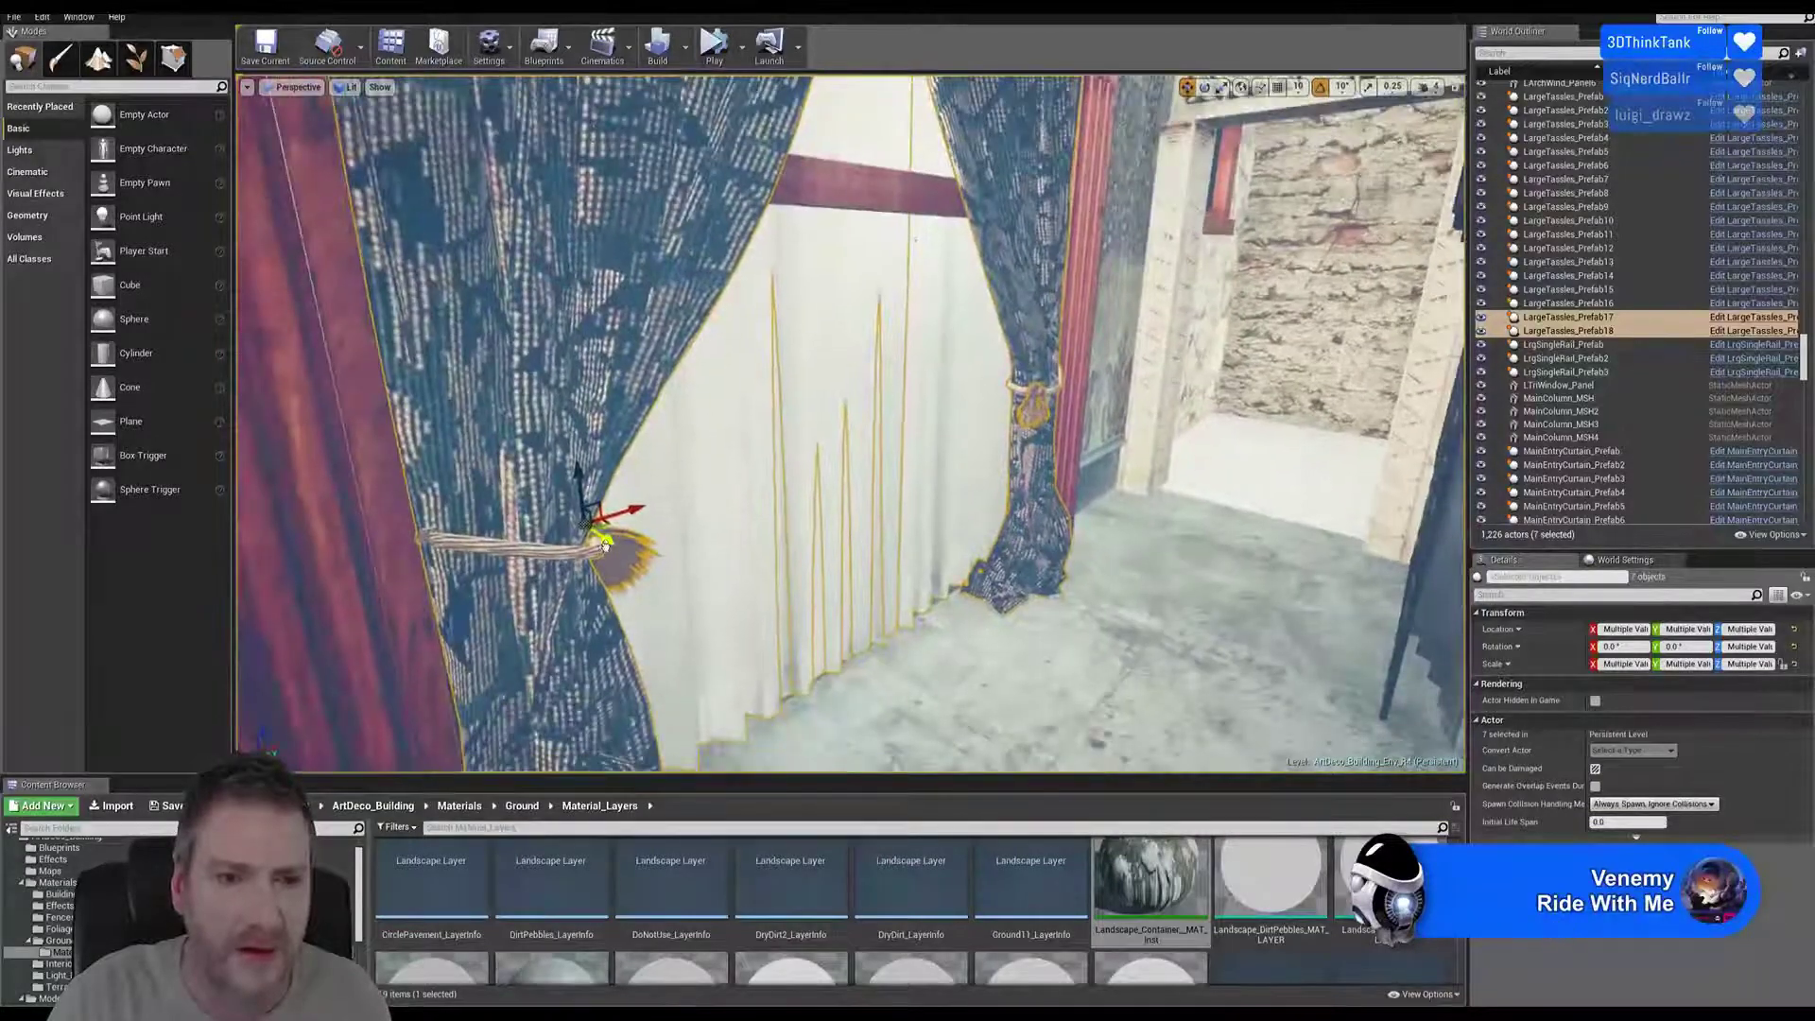
left_click_drag(605, 546, 614, 549)
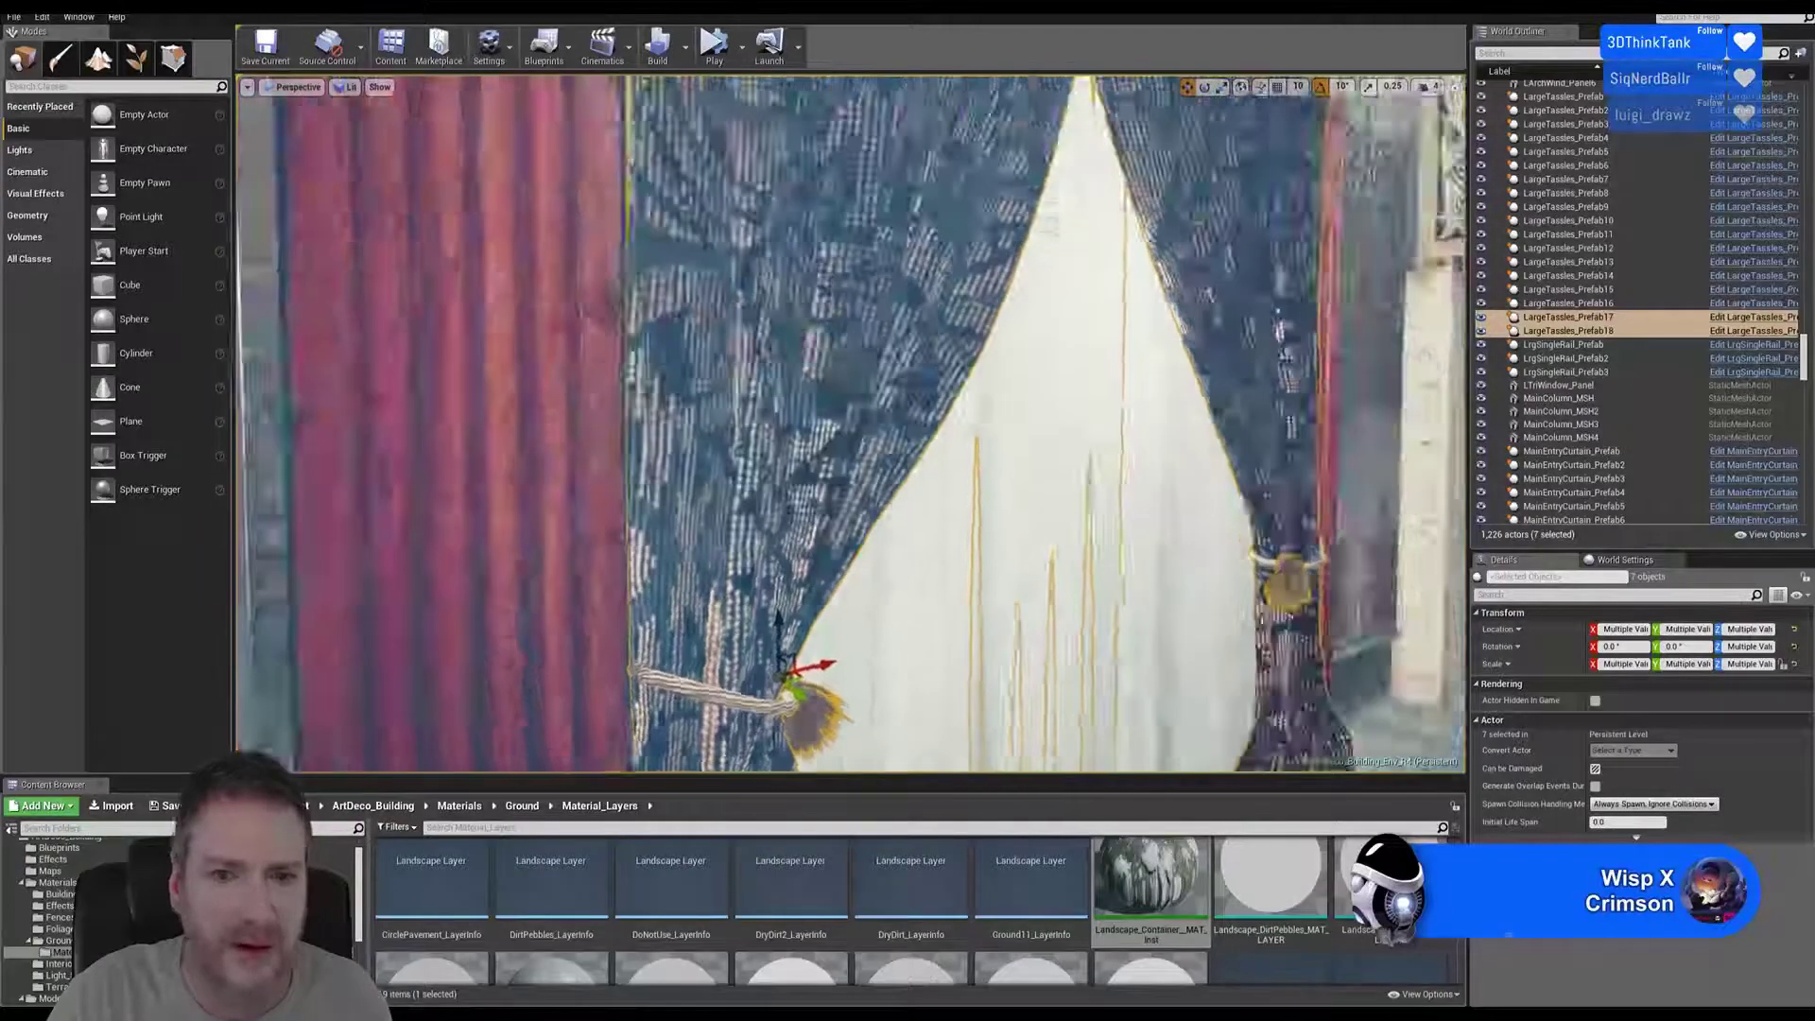
right_click_drag(614, 549, 614, 488)
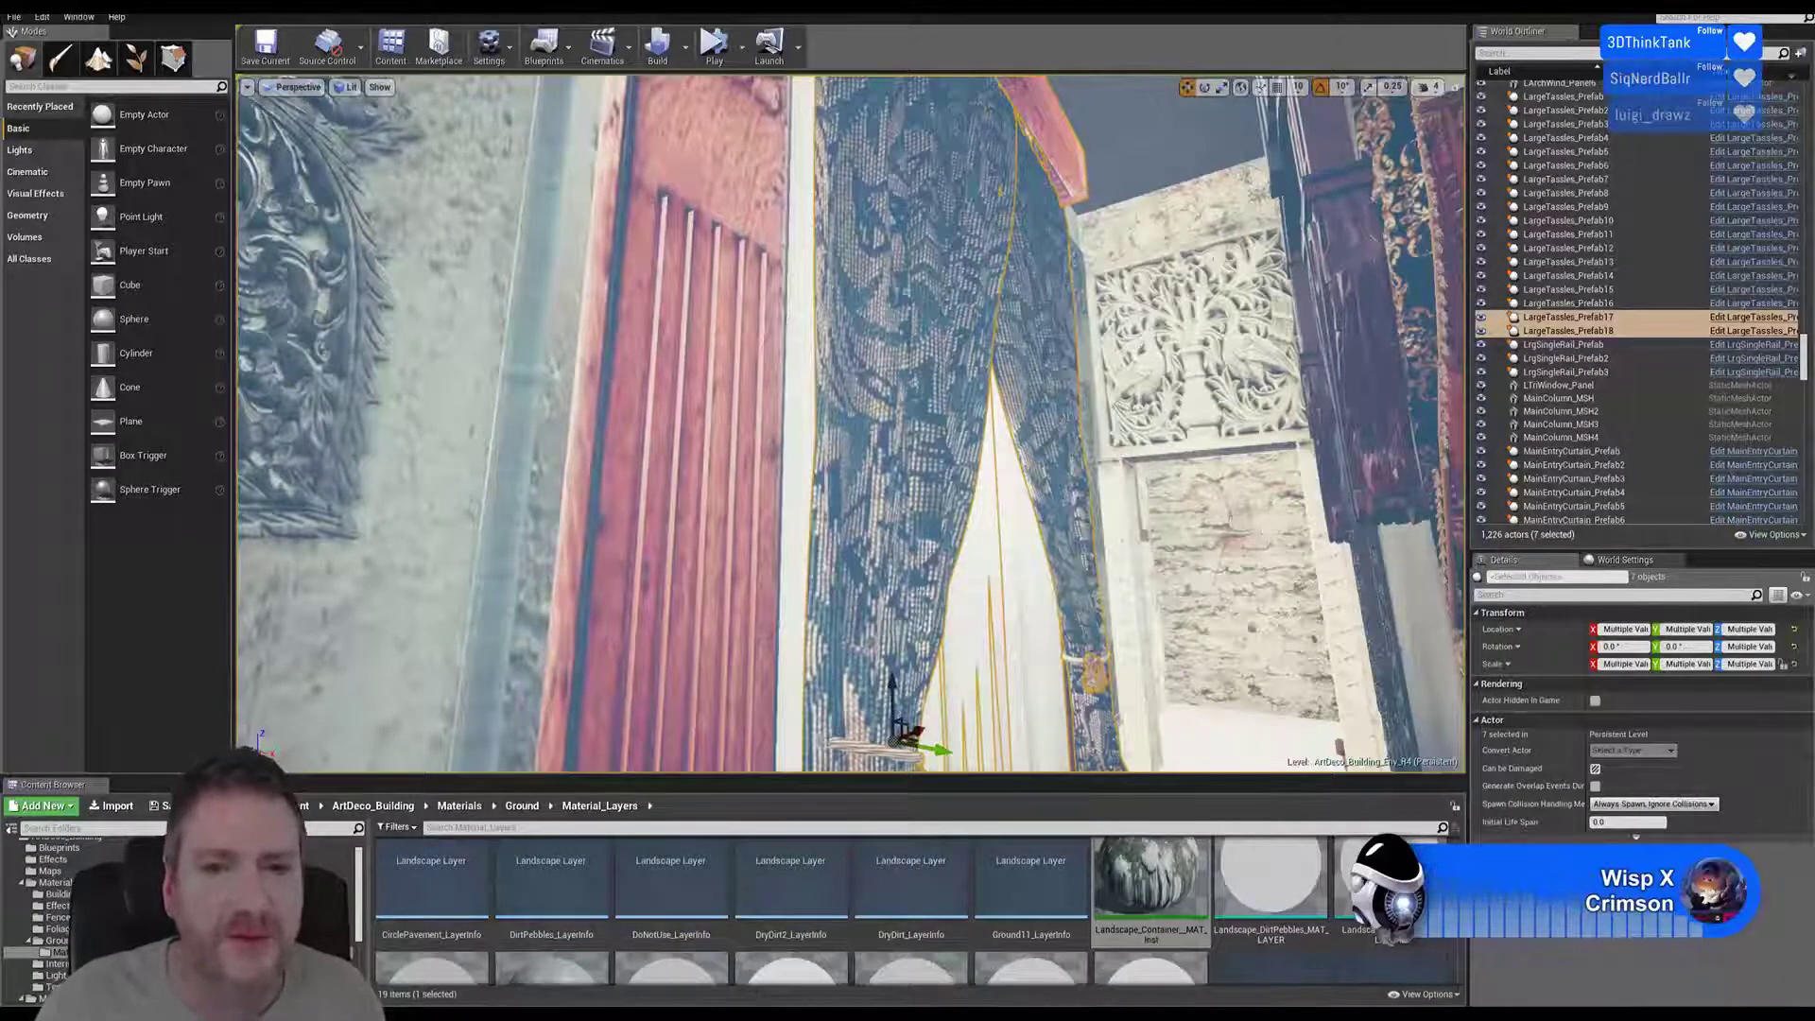
right_click_drag(853, 421, 850, 377)
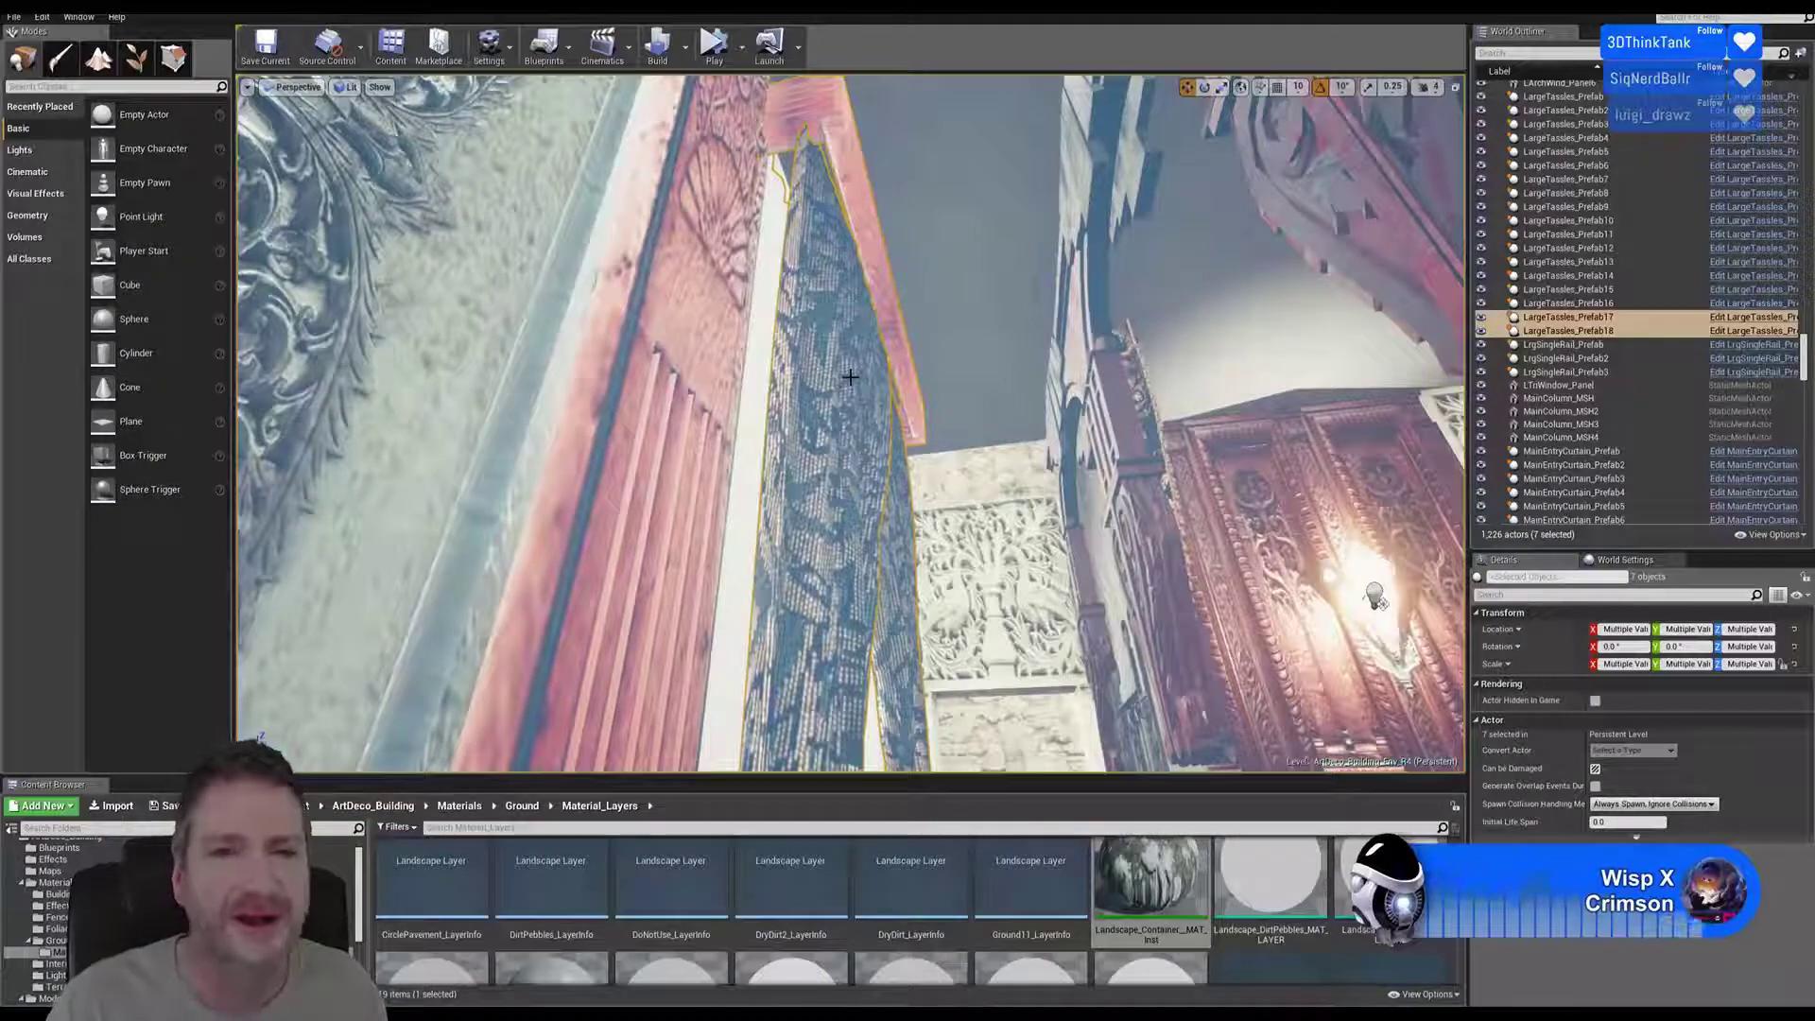
right_click_drag(789, 293, 711, 342)
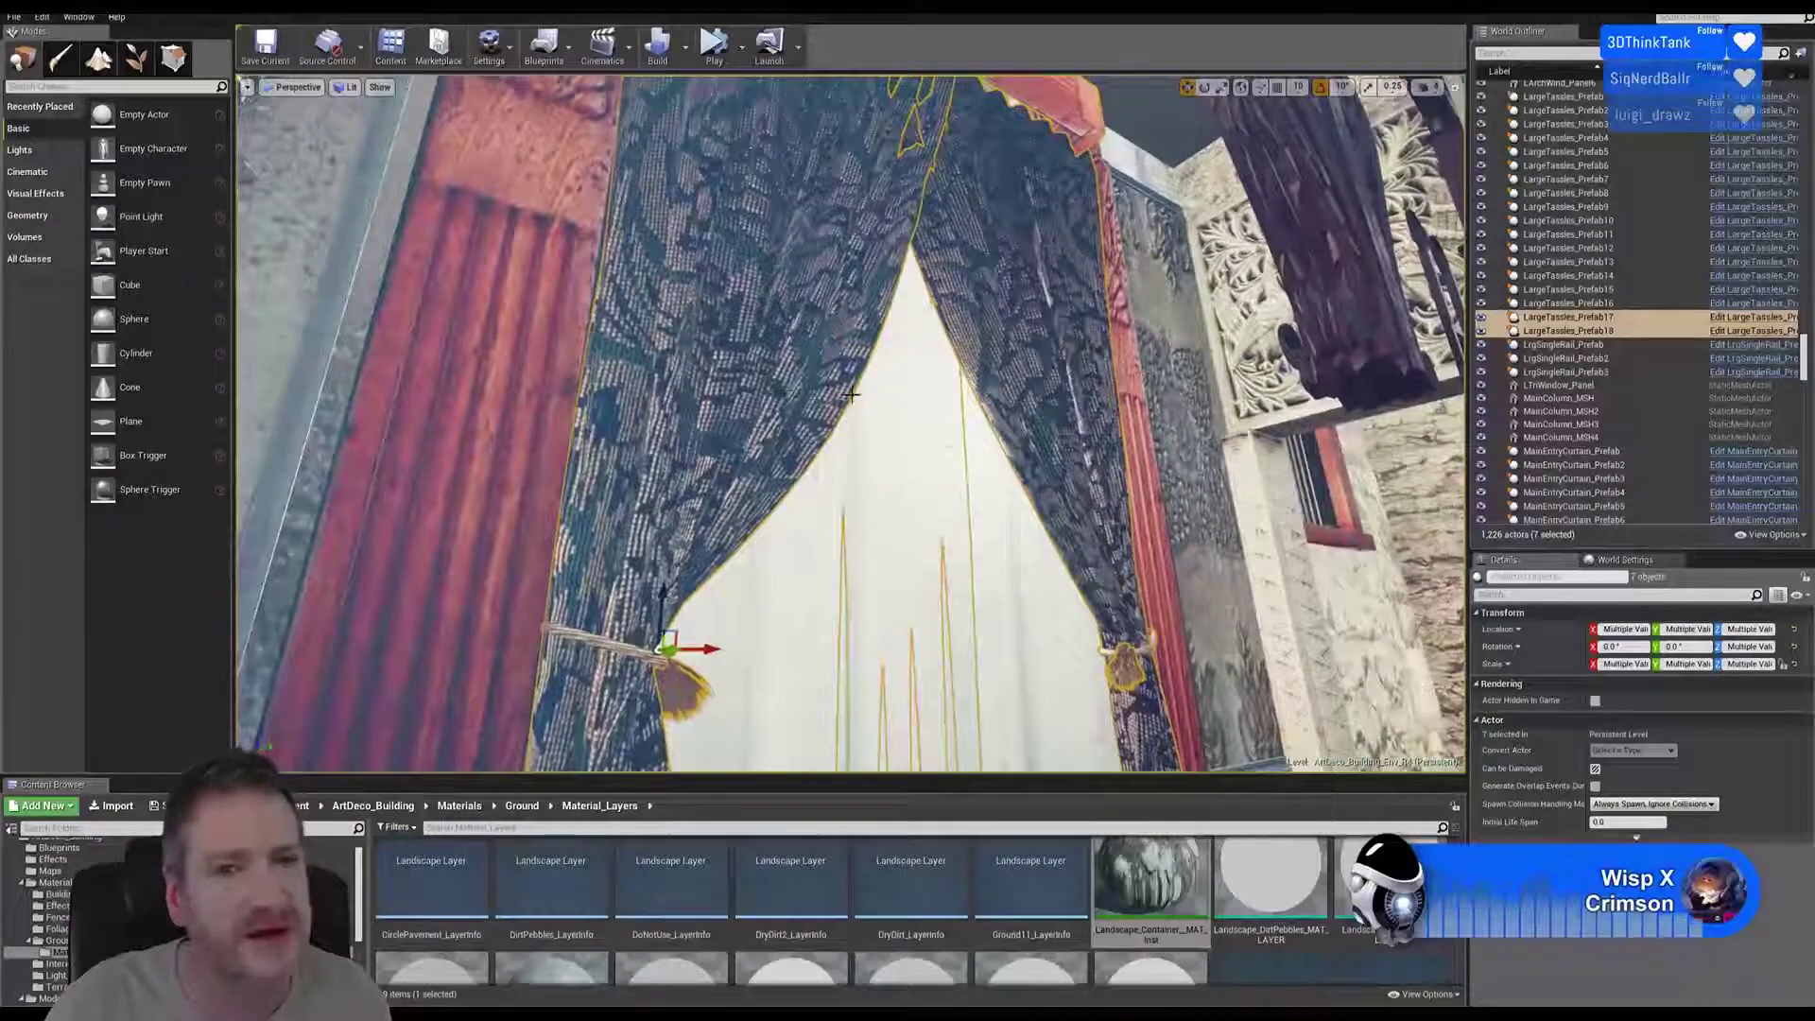
right_click_drag(919, 417, 889, 437)
Nudge the red carved column FeatureColumn_MSH31 beside the curtains along the green axis
left_click(849, 430)
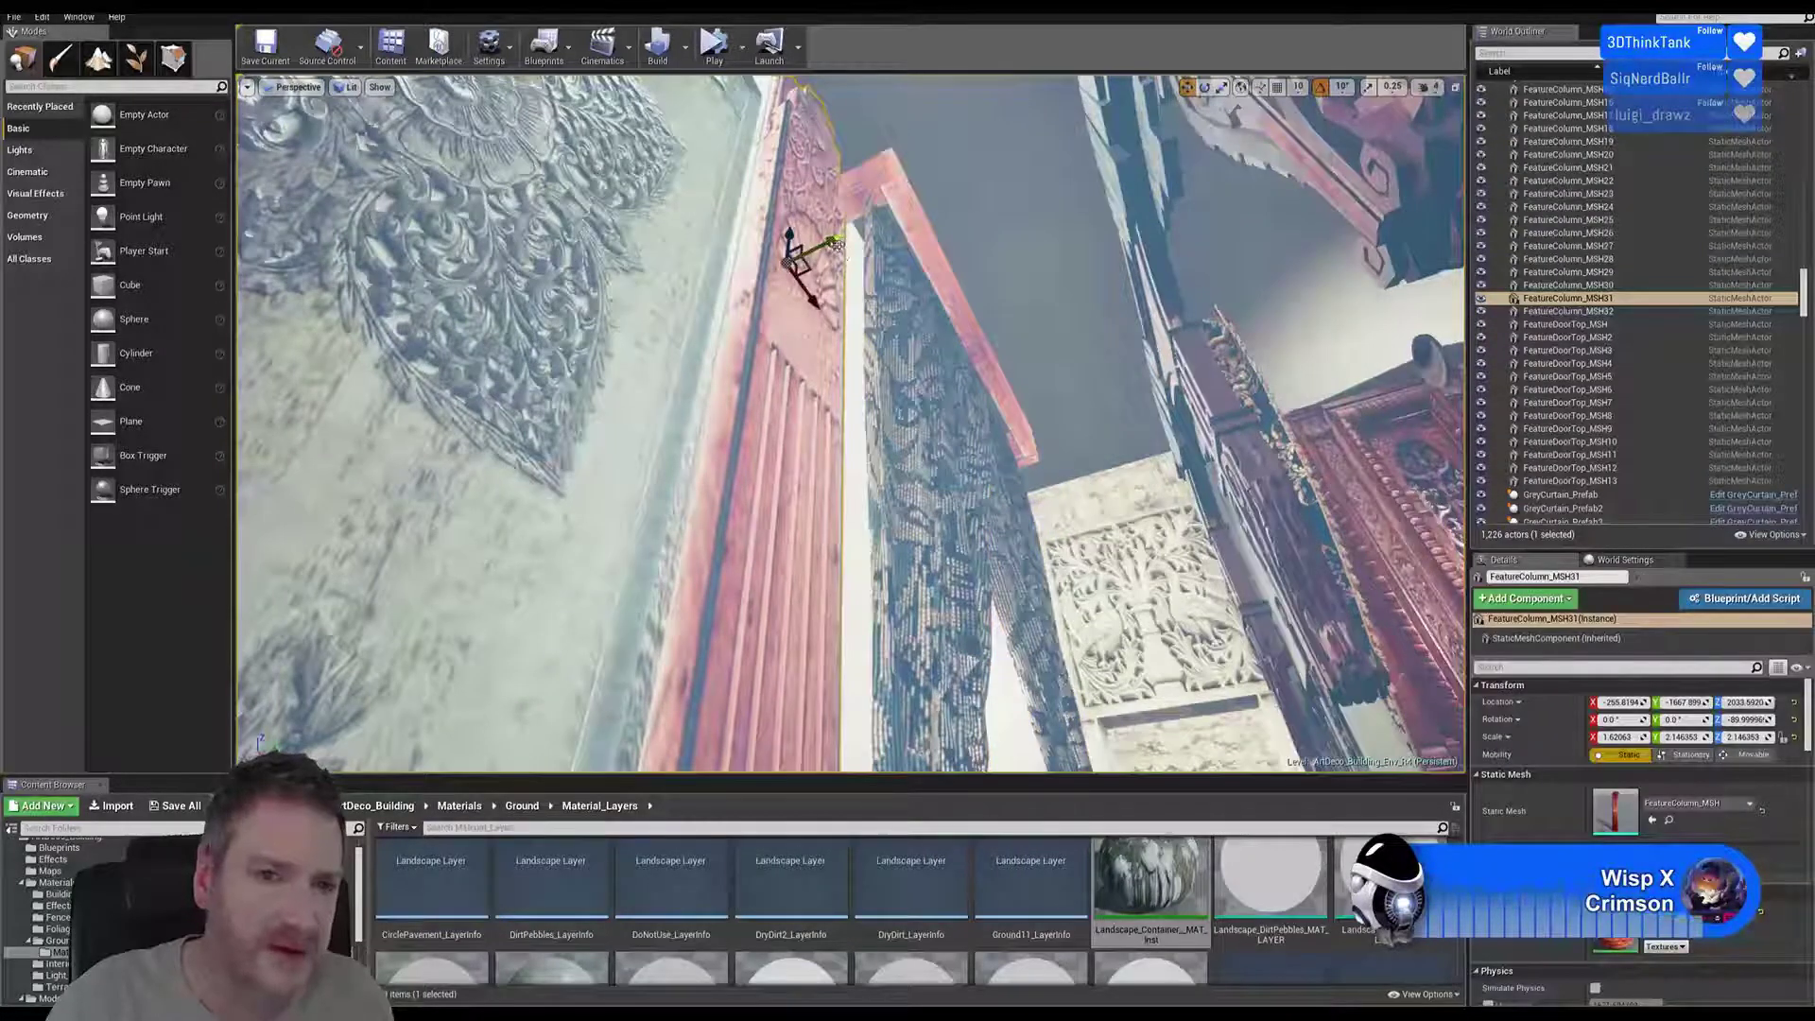
left_click_drag(844, 245, 843, 247)
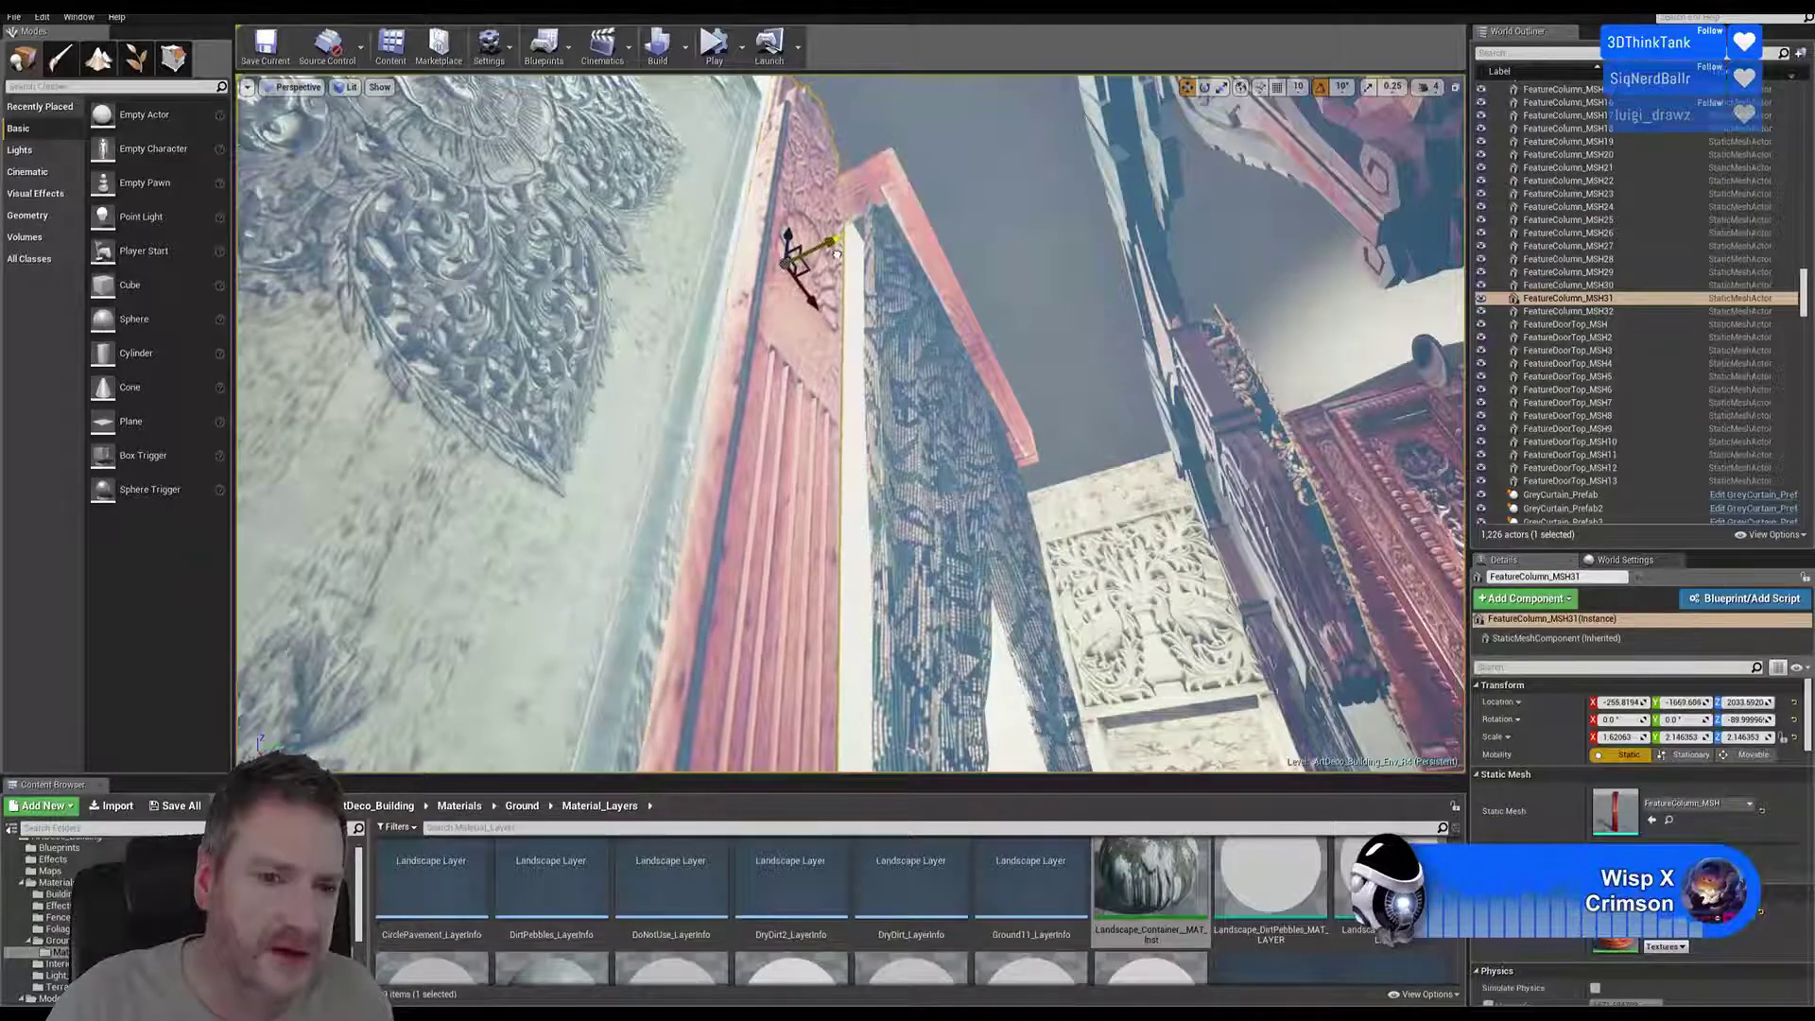
left_click_drag(842, 253, 855, 181, "shift")
Shift window frame ArchWindowFrame_Prefab5 behind the sheers along the green axis to about Y -1716
mouse_move(855, 182)
right_mouse_down()
mouse_move(851, 355)
mouse_move(855, 194)
mouse_move(850, 217)
mouse_move(841, 203)
right_mouse_up()
right_click_drag(747, 83, 718, 94)
right_click_drag(851, 423, 1349, 253)
left_click(866, 341)
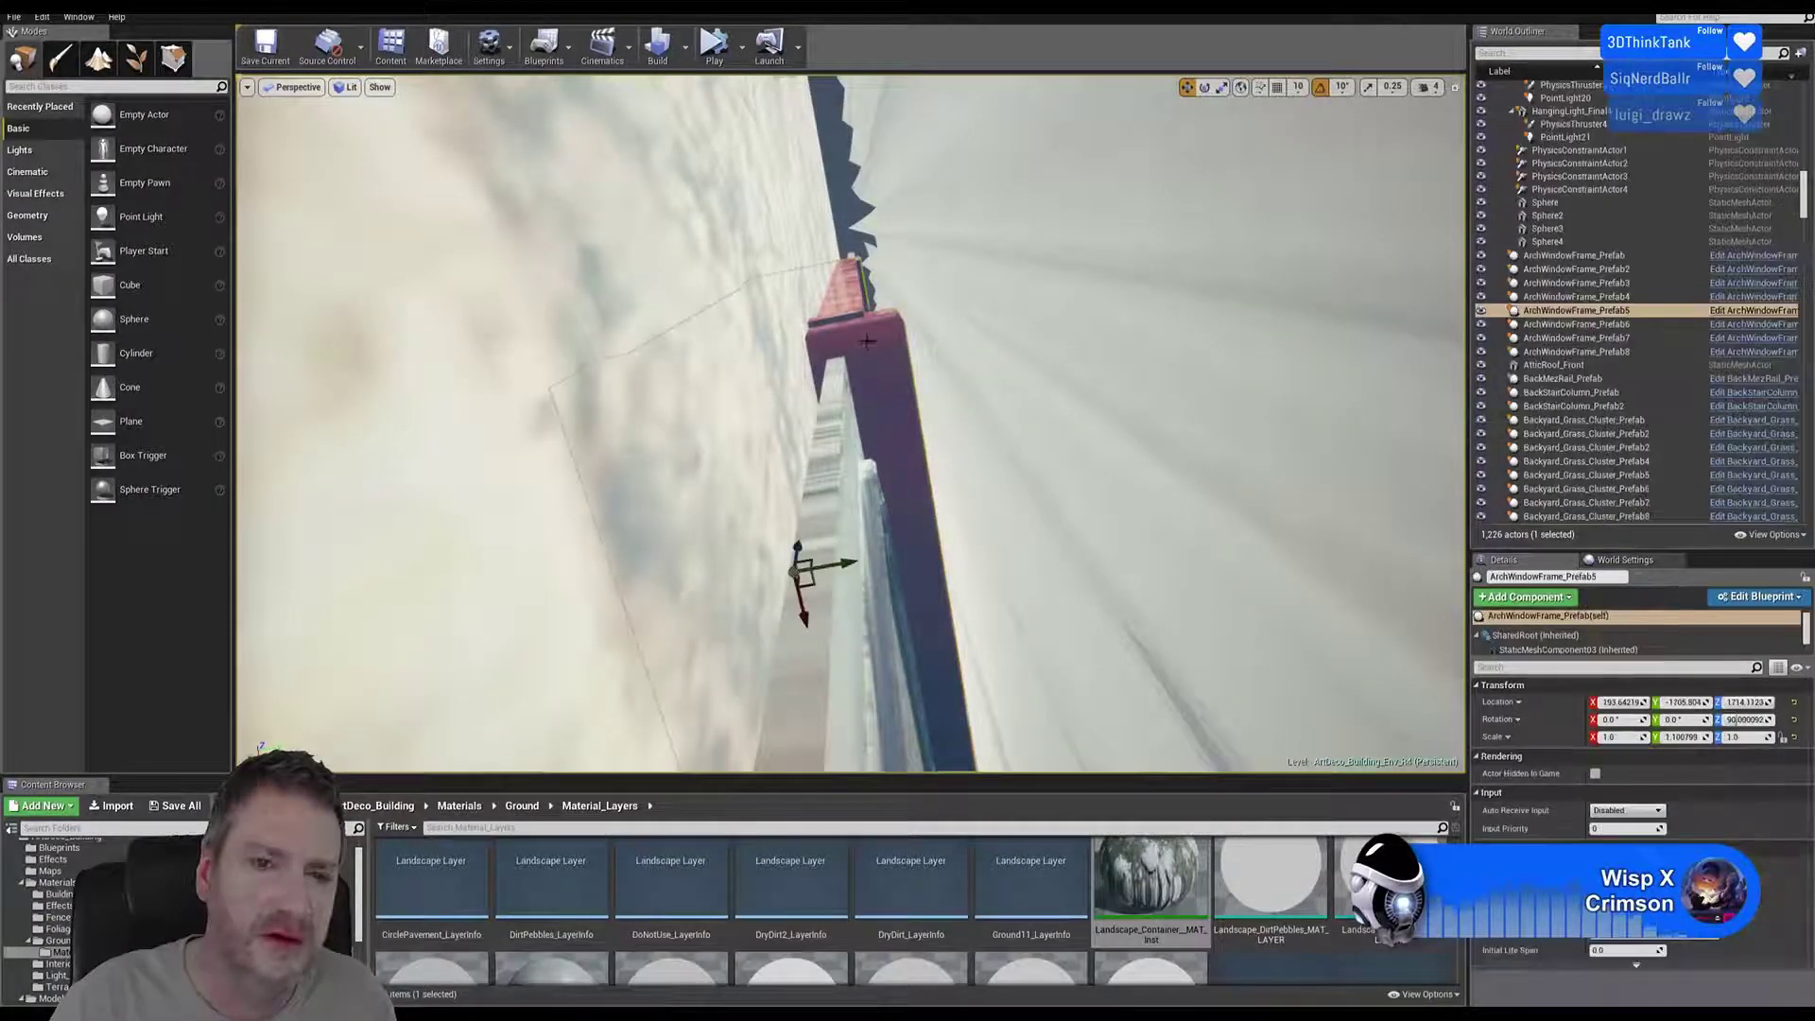
left_click_drag(838, 565, 821, 563)
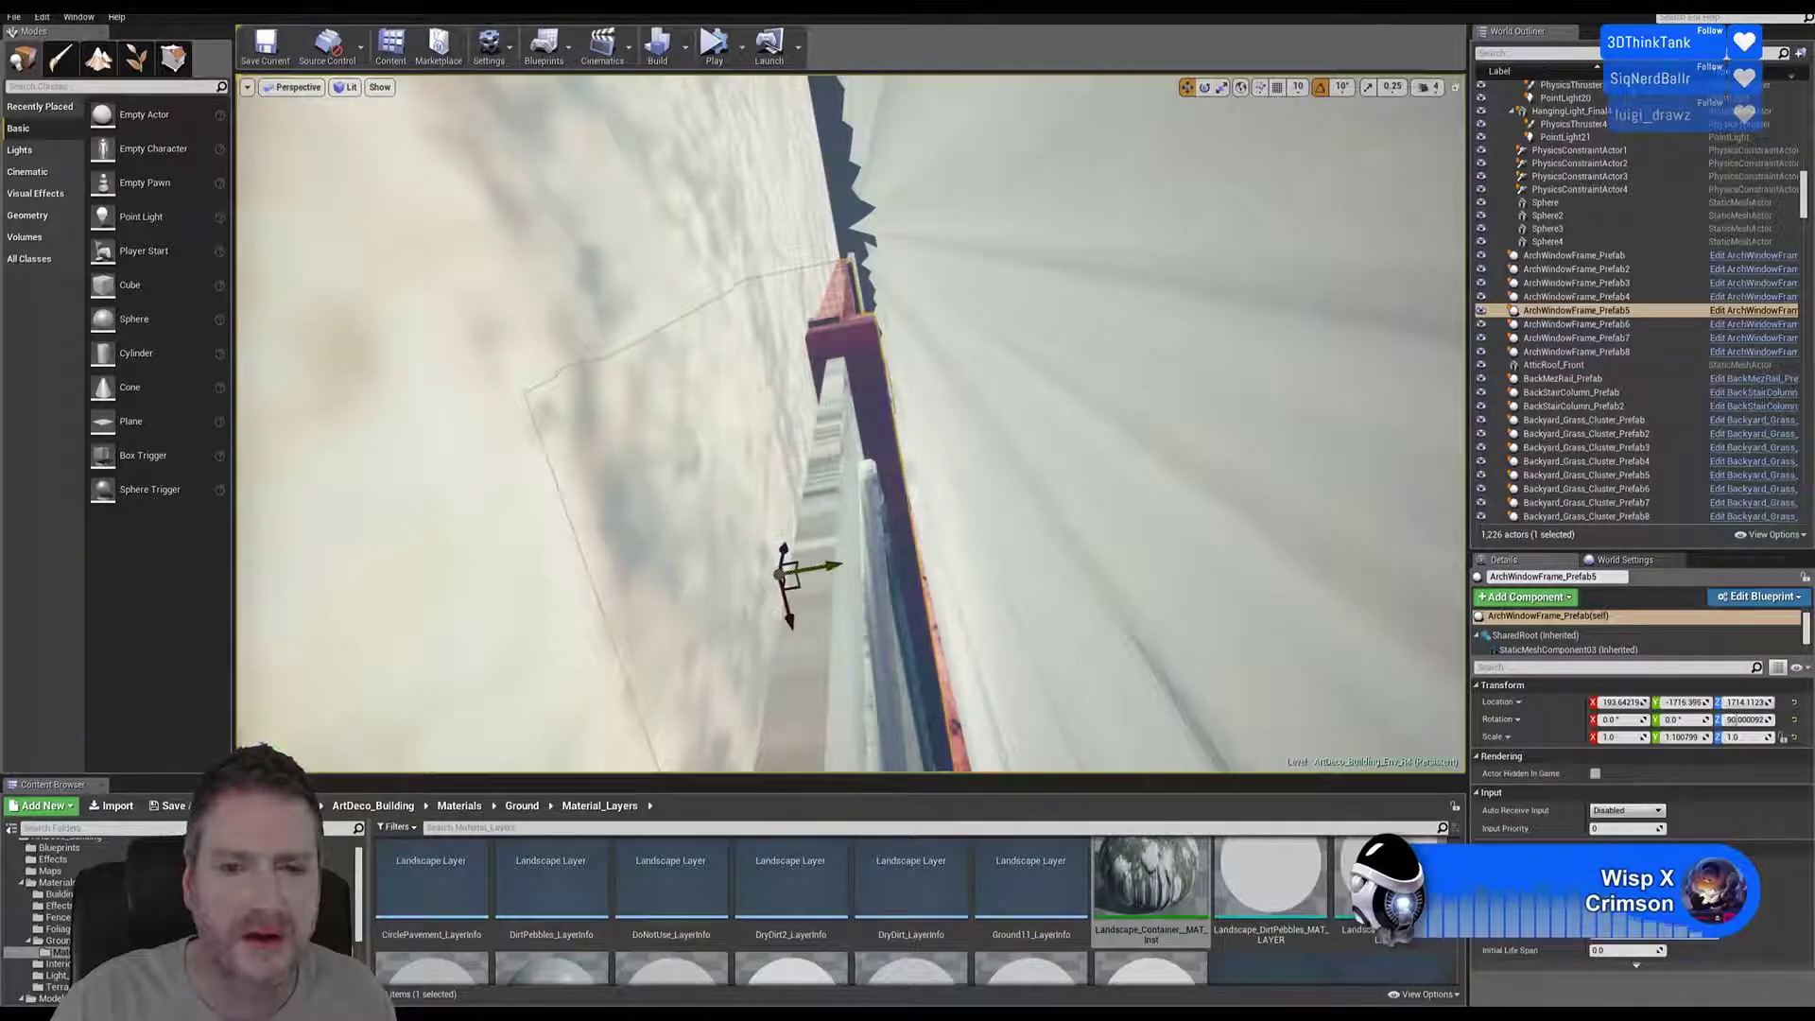
mouse_move(997, 540)
right_mouse_down()
mouse_move(1007, 624)
mouse_move(1181, 638)
mouse_move(1157, 652)
mouse_move(1001, 567)
right_mouse_up()
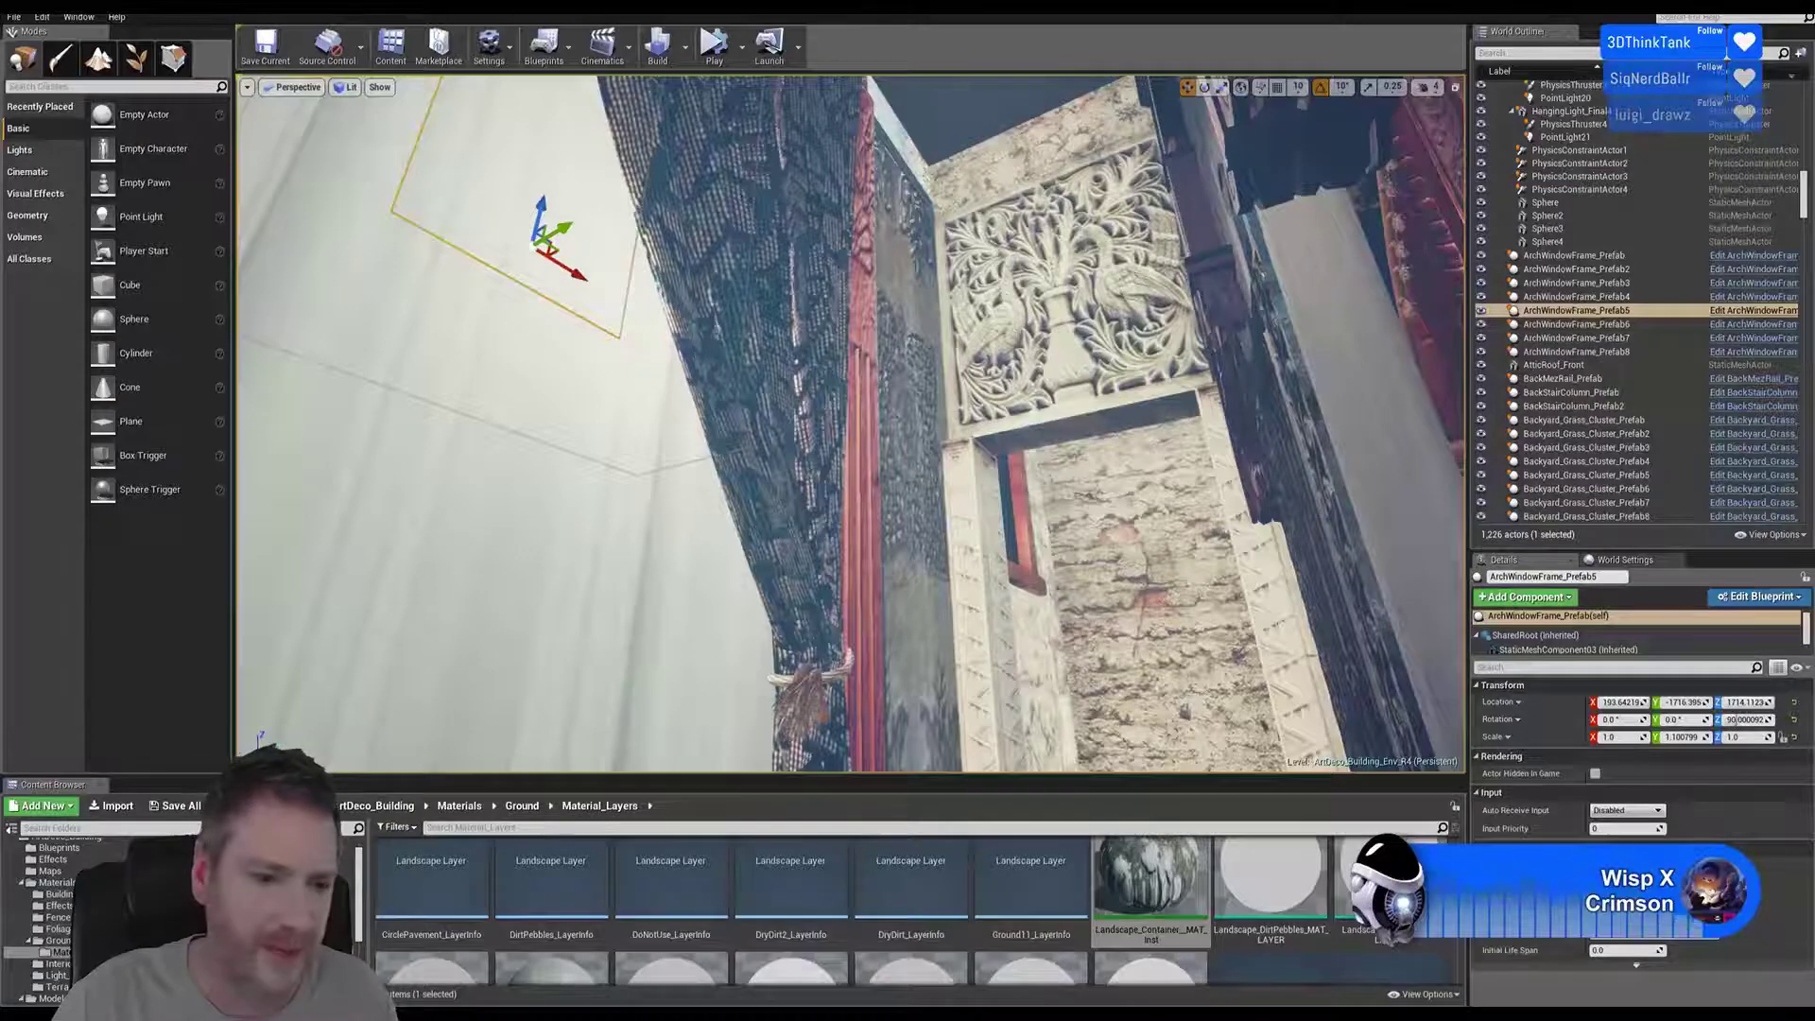
Switch to the web browser and open the shared imgur screenshot of the material tessellation settings
left_click(370, 1007)
left_click(201, 7)
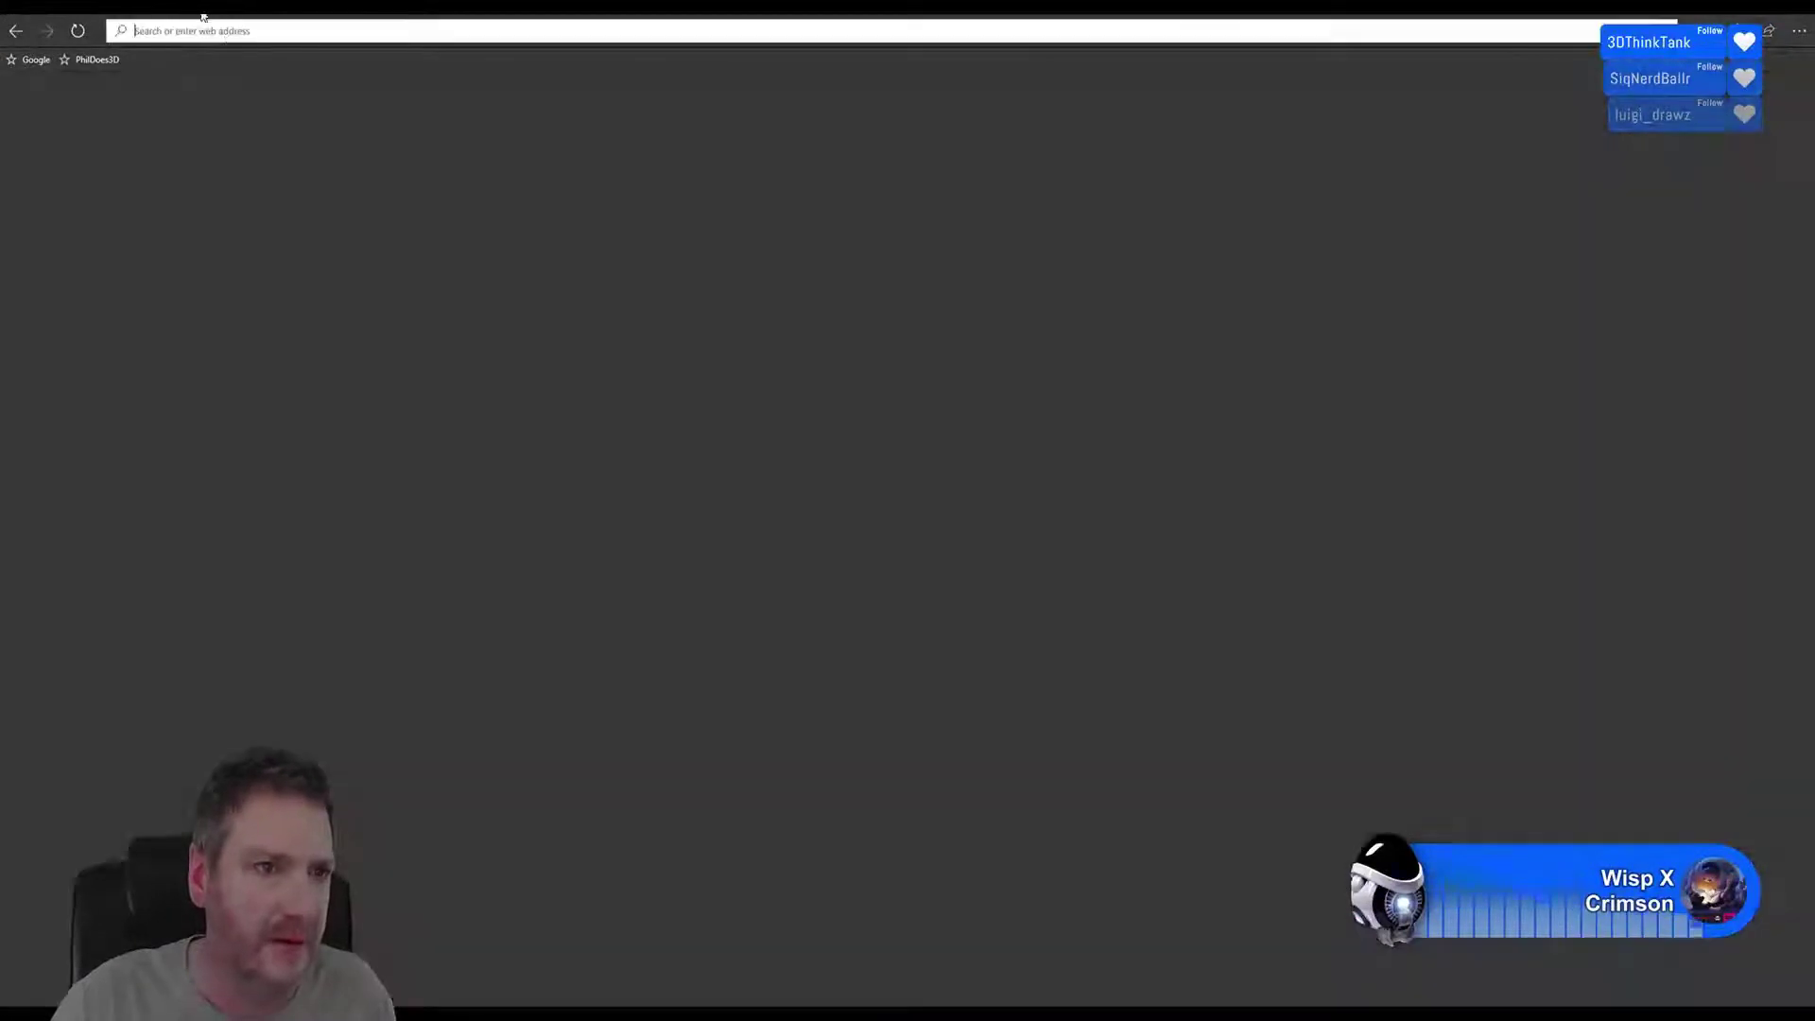
type("https://t.co/jHszRmoPD9")
key("Return")
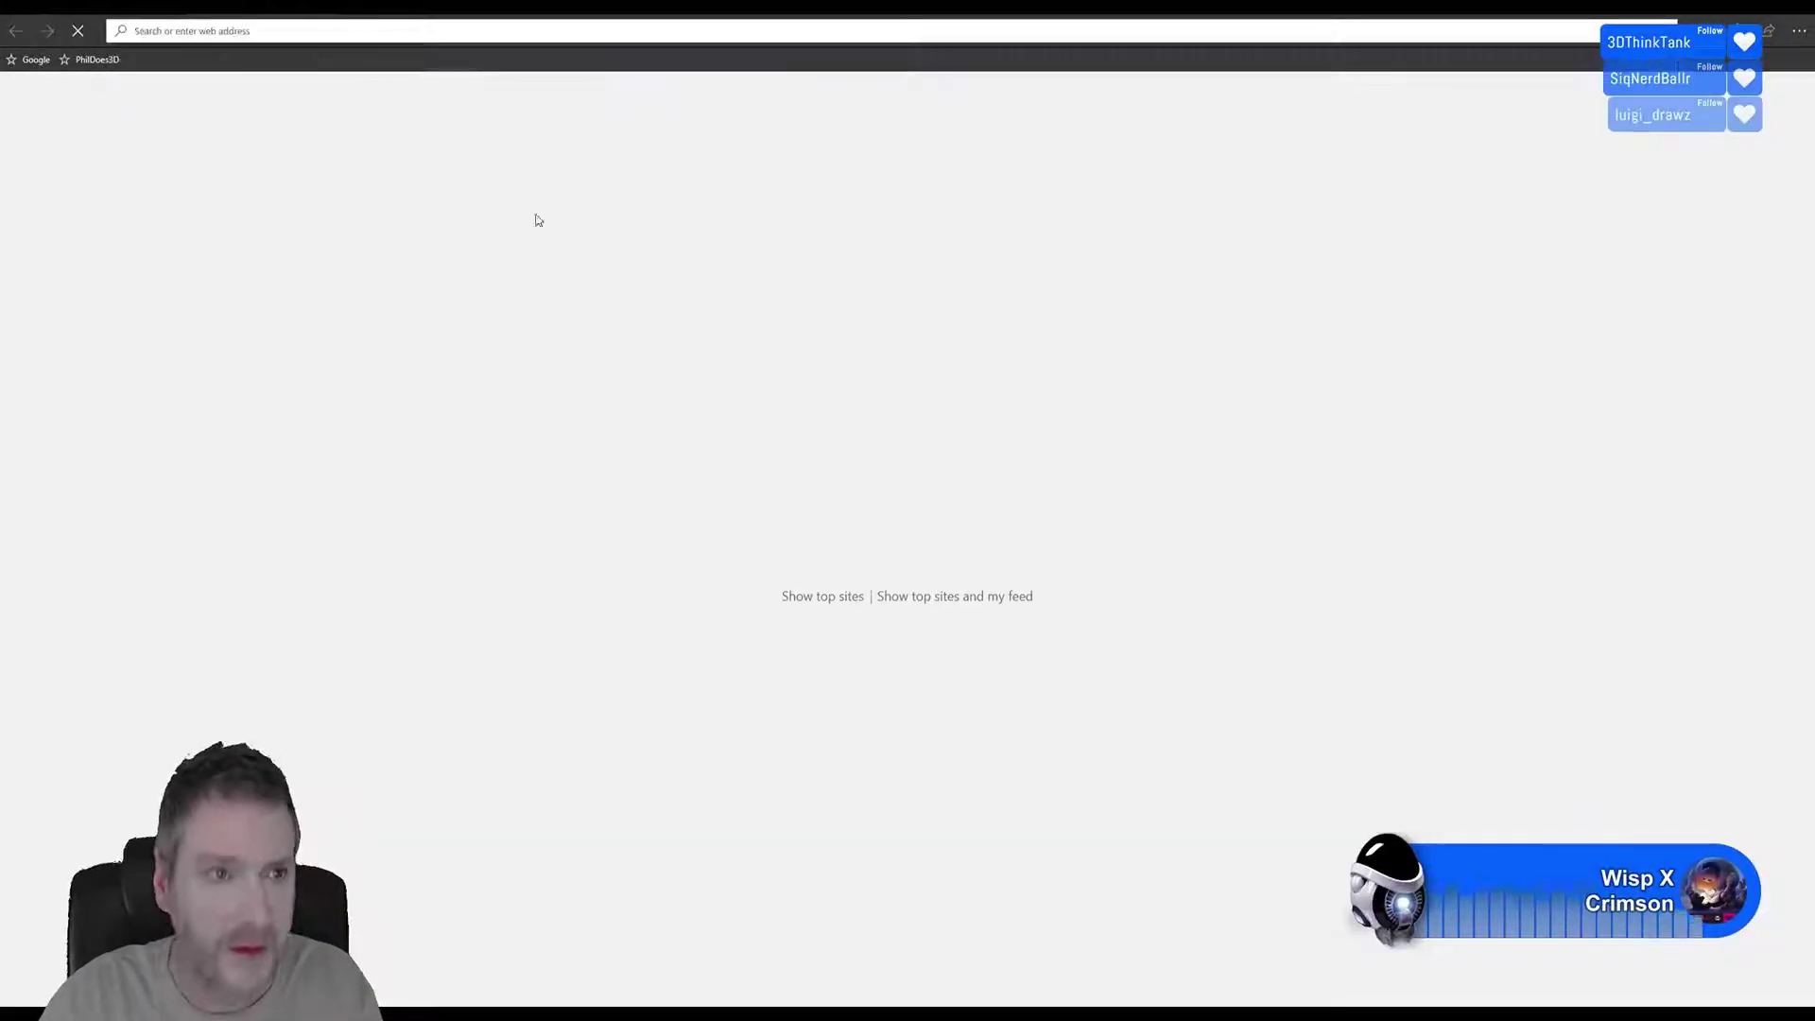
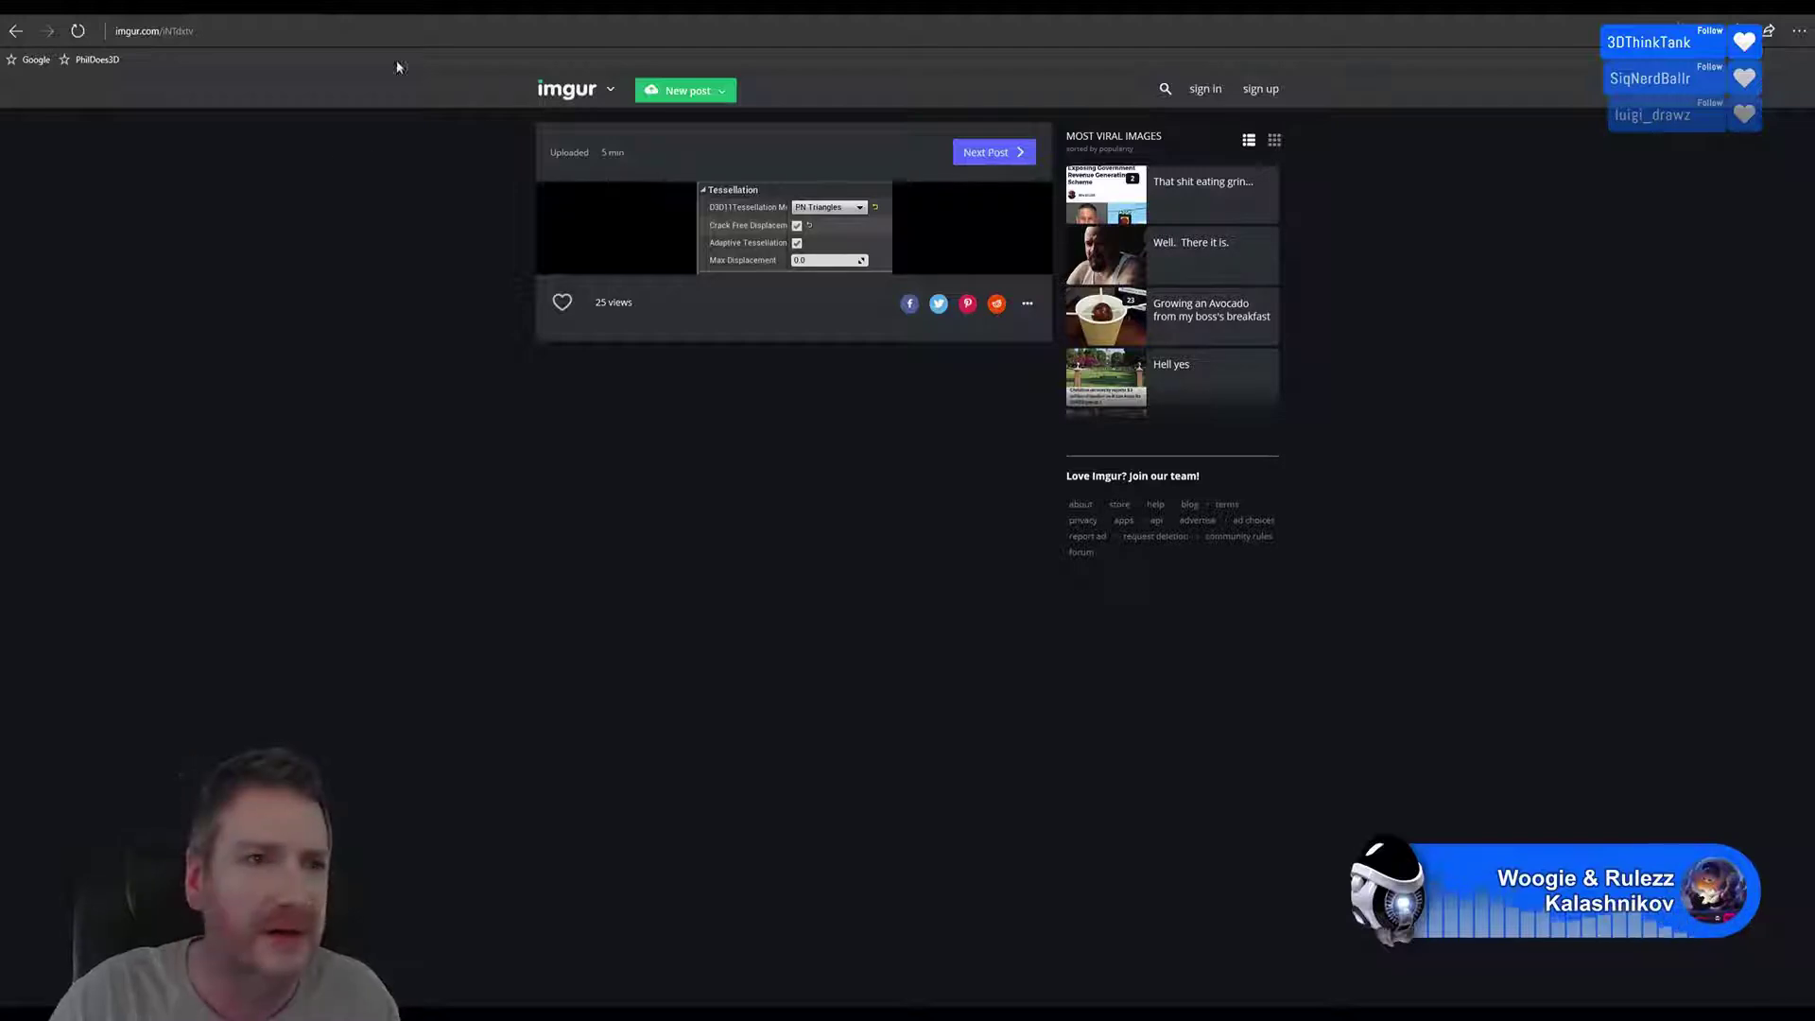
Open the second shared imgur image in a new tab and enlarge its layer-blend material graph
key("ctrl+t")
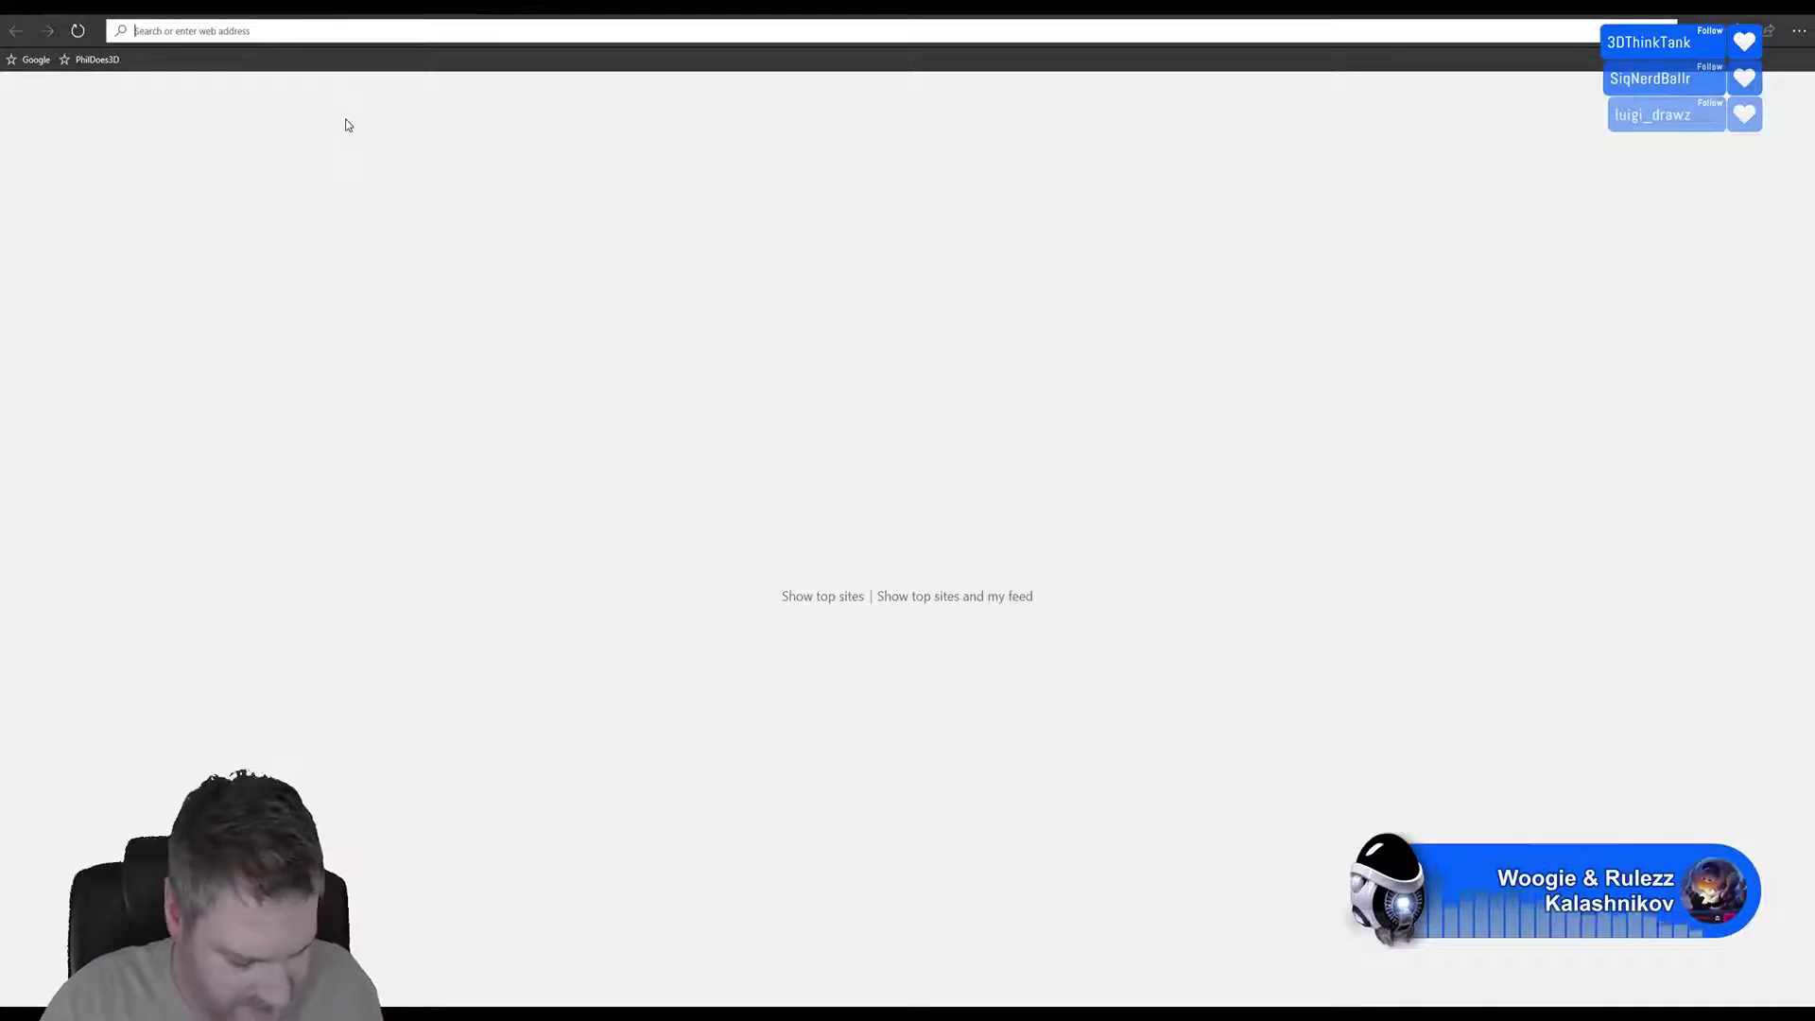
key("ctrl+v")
key("Return")
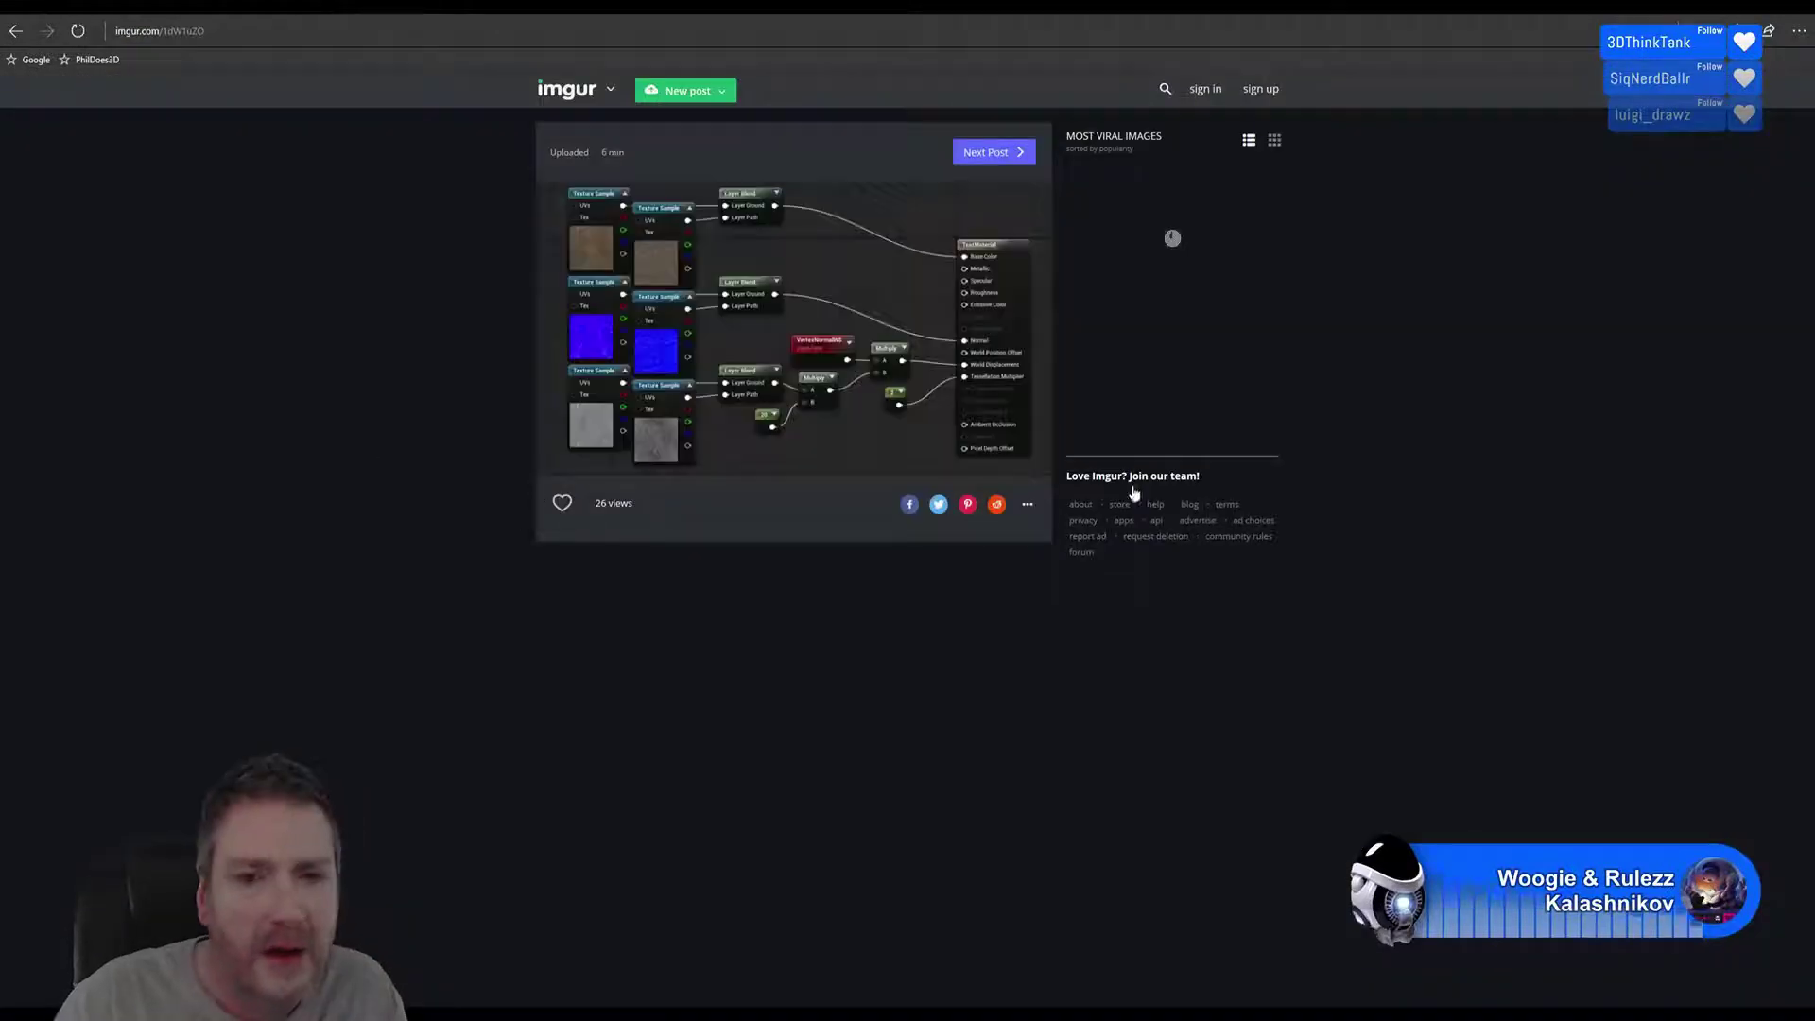
left_click(824, 336)
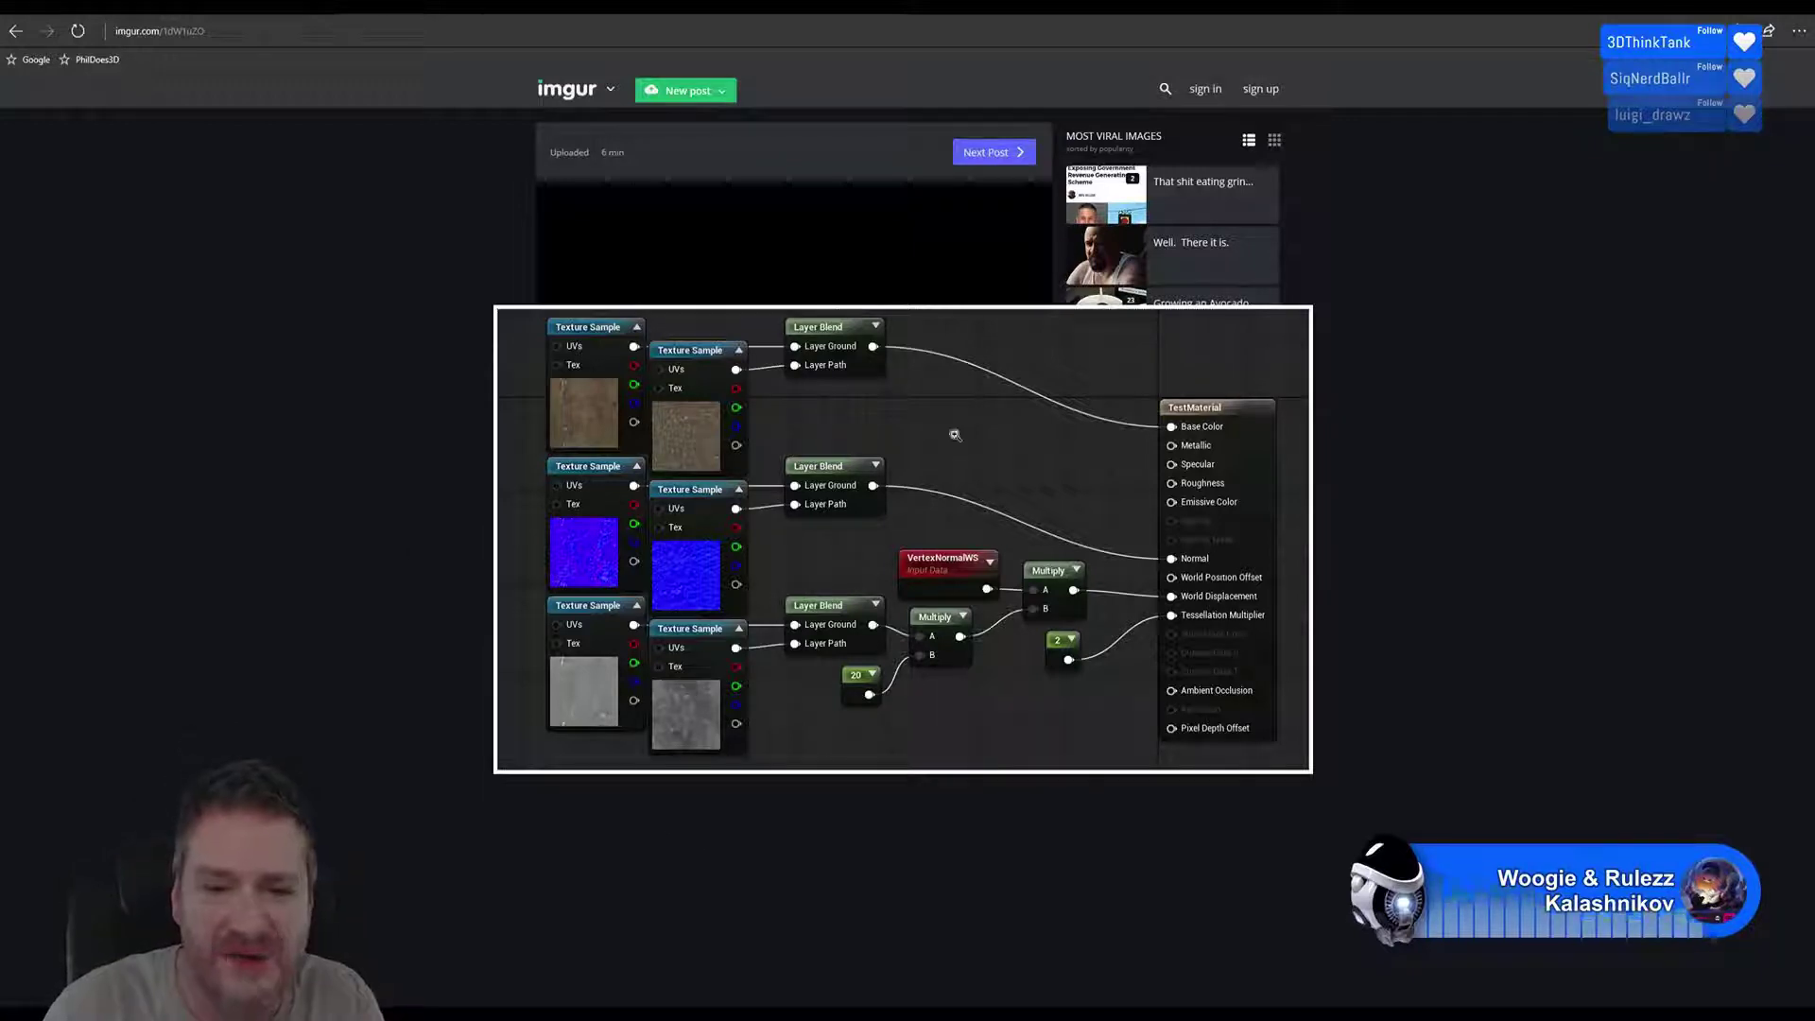
Switch back to Unreal Editor and examine the garden's grass, flower bed and cracked ground from outside
key("alt+Tab")
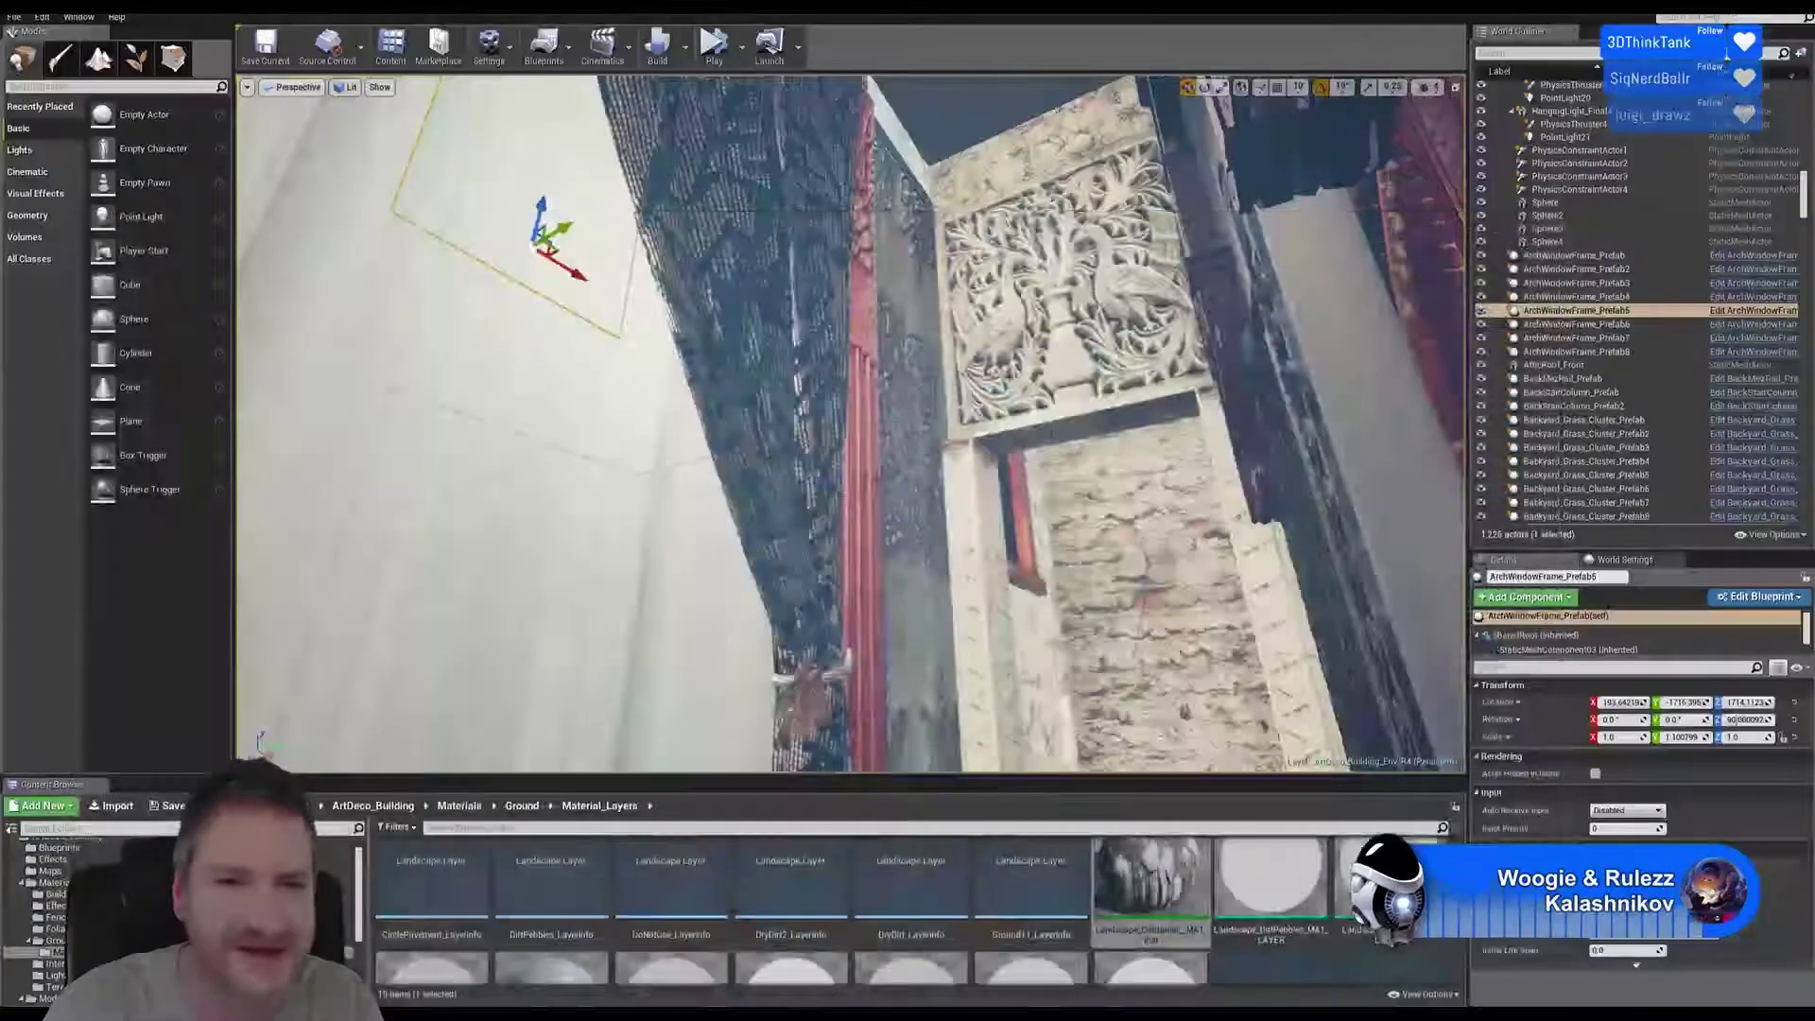
right_click_drag(1043, 544, 845, 587)
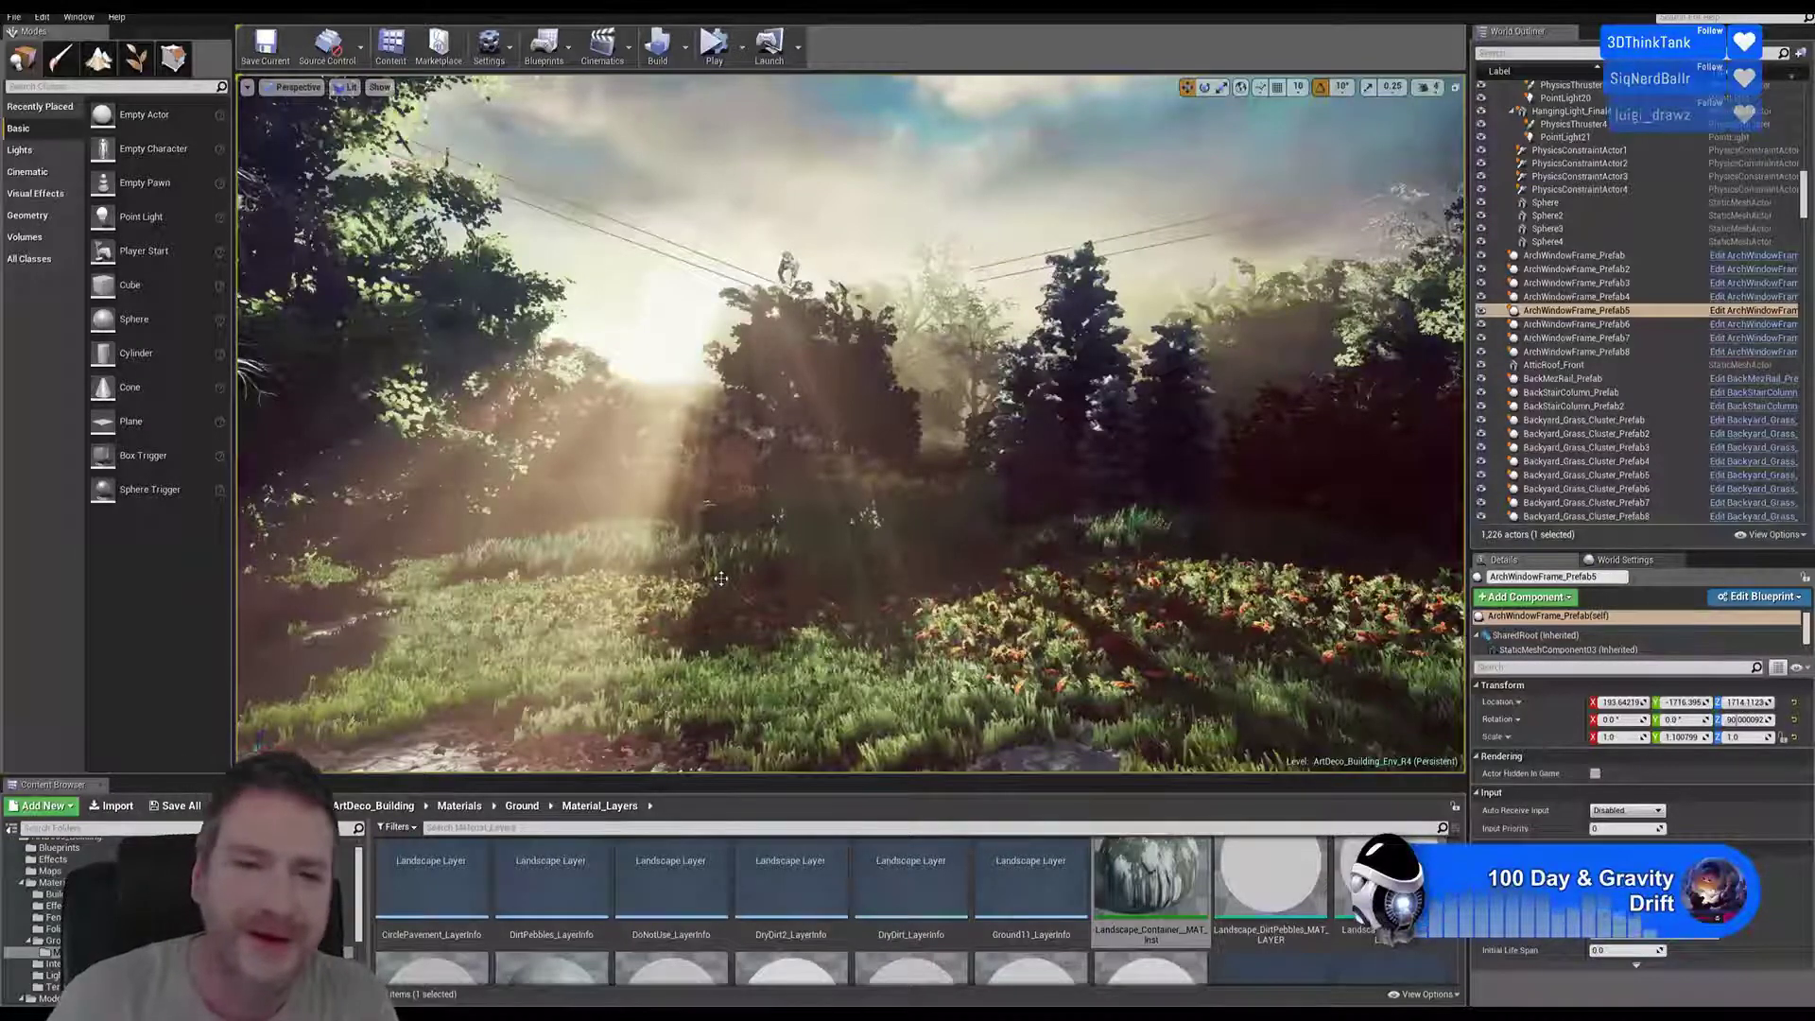
right_click_drag(743, 598, 790, 515)
key("s")
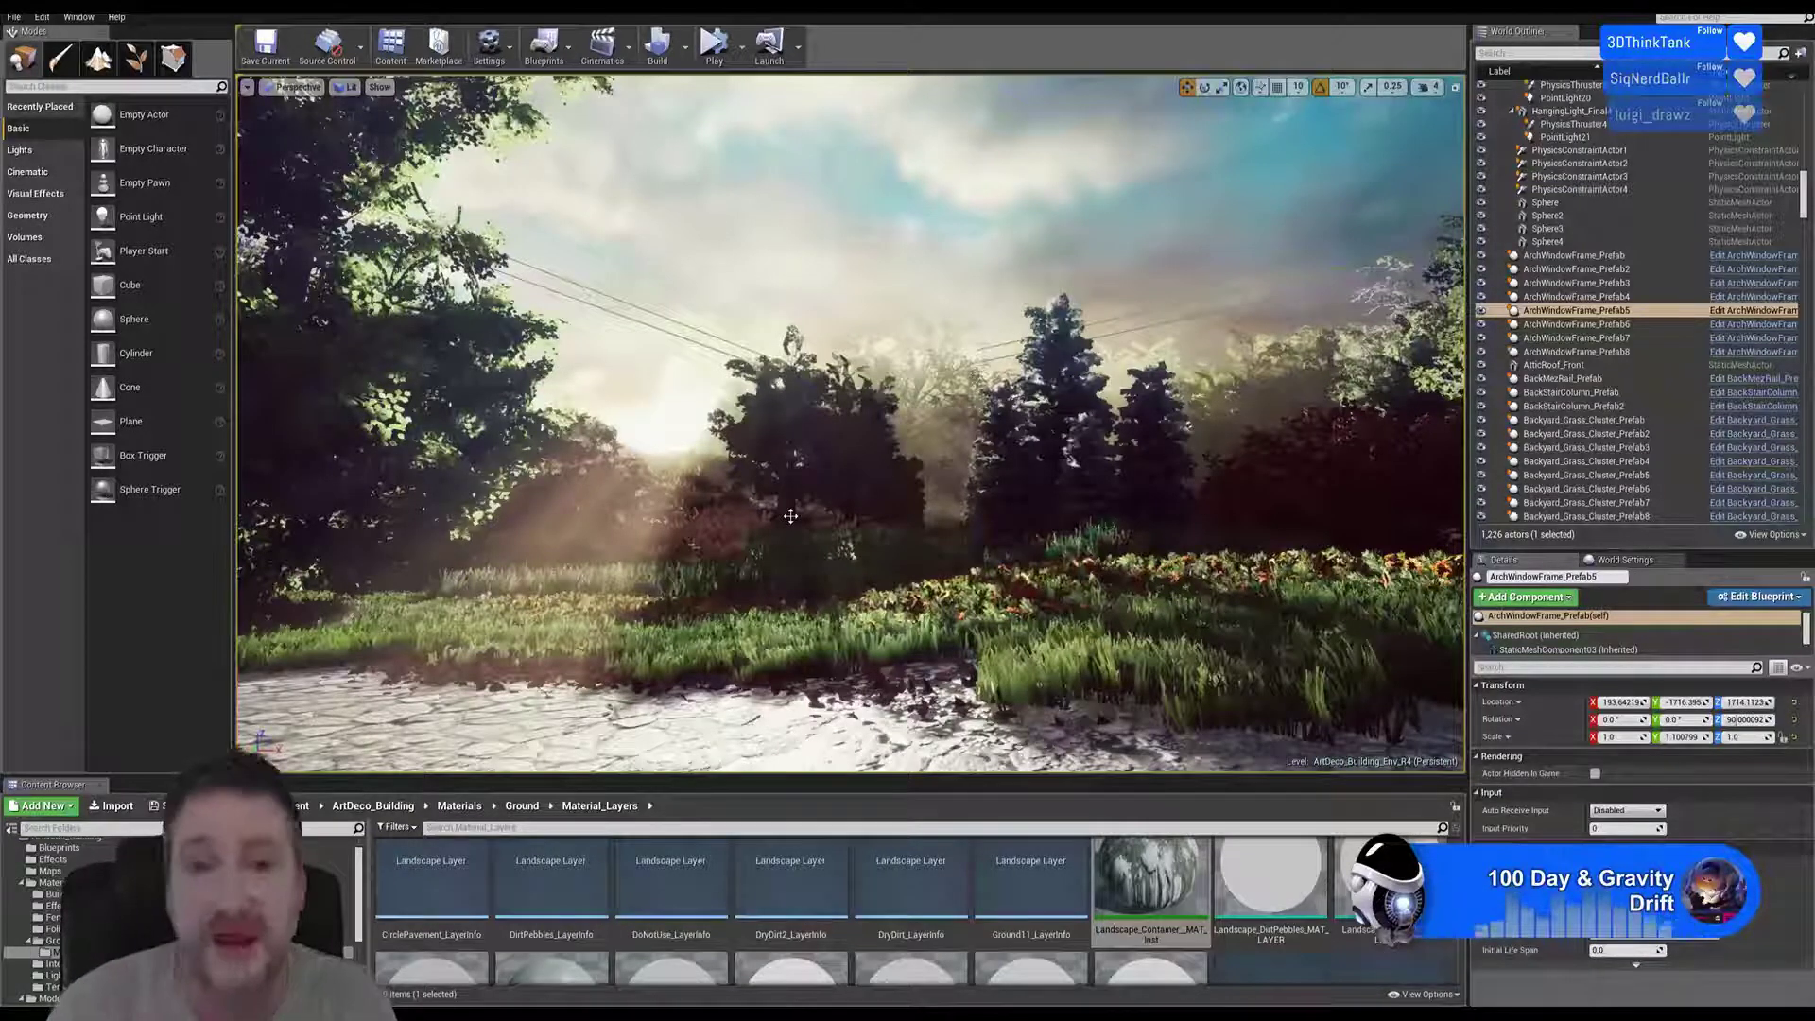
key("super")
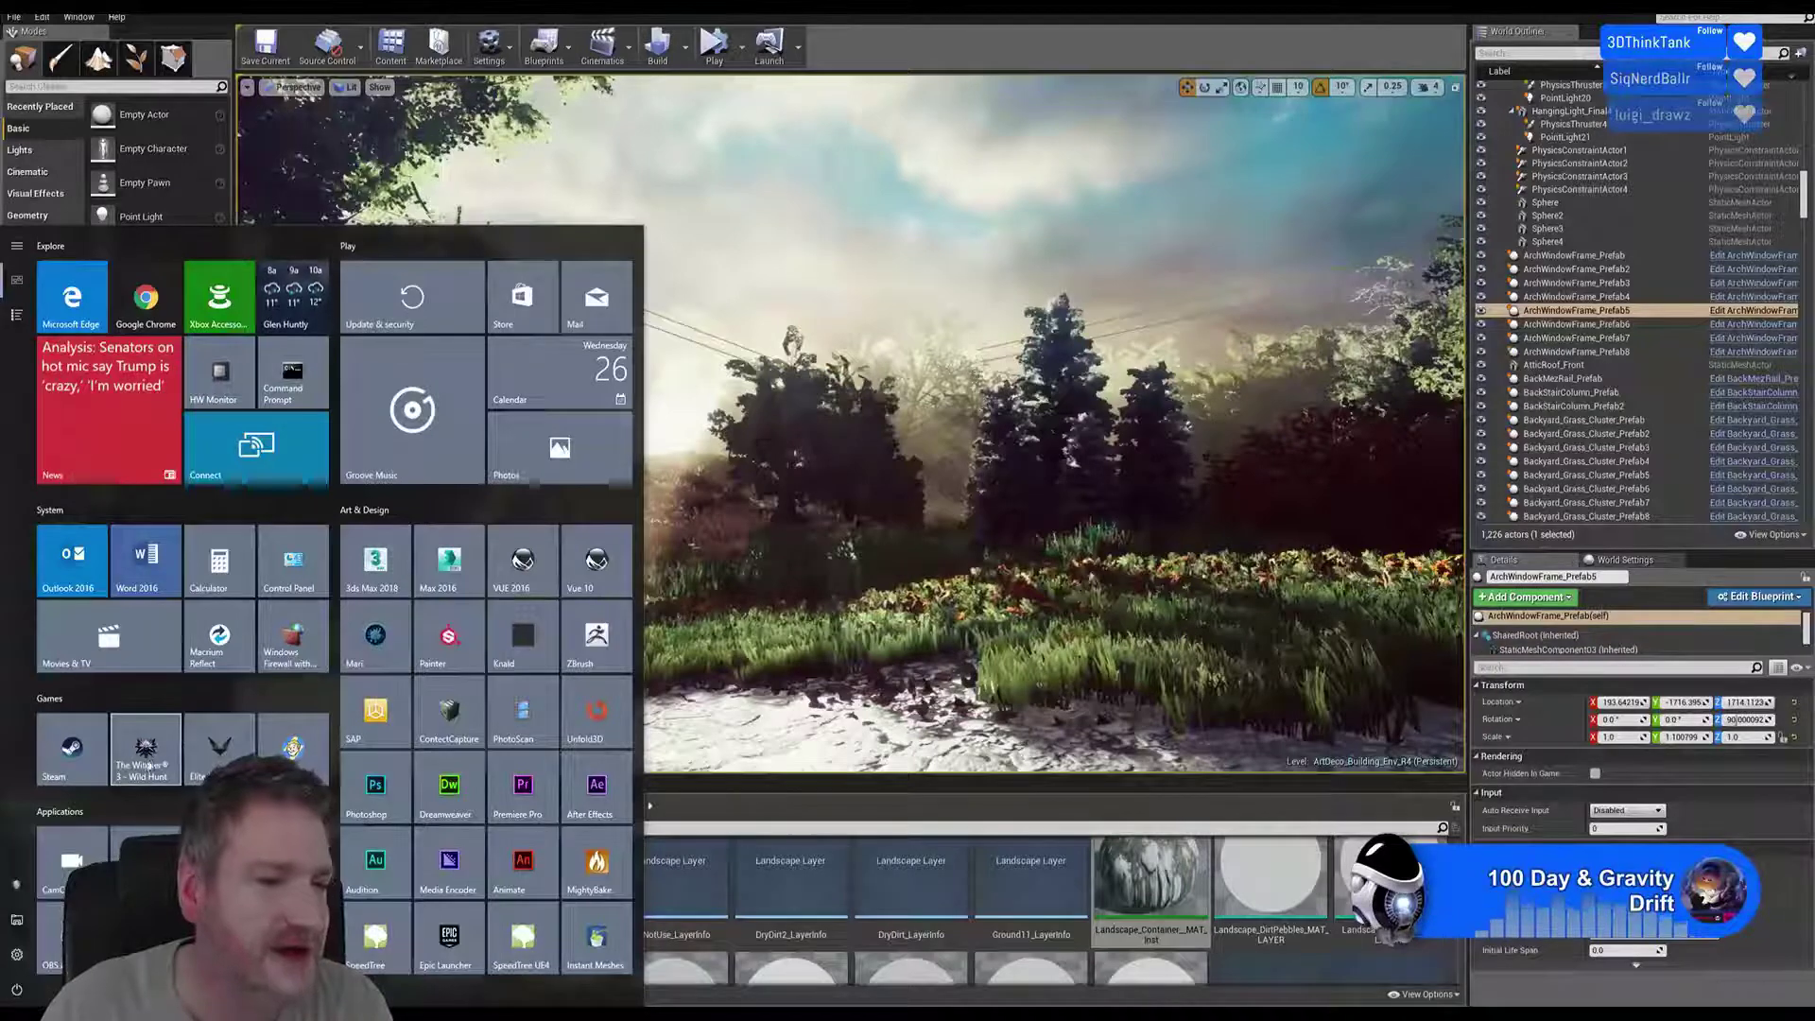
left_click(956, 39)
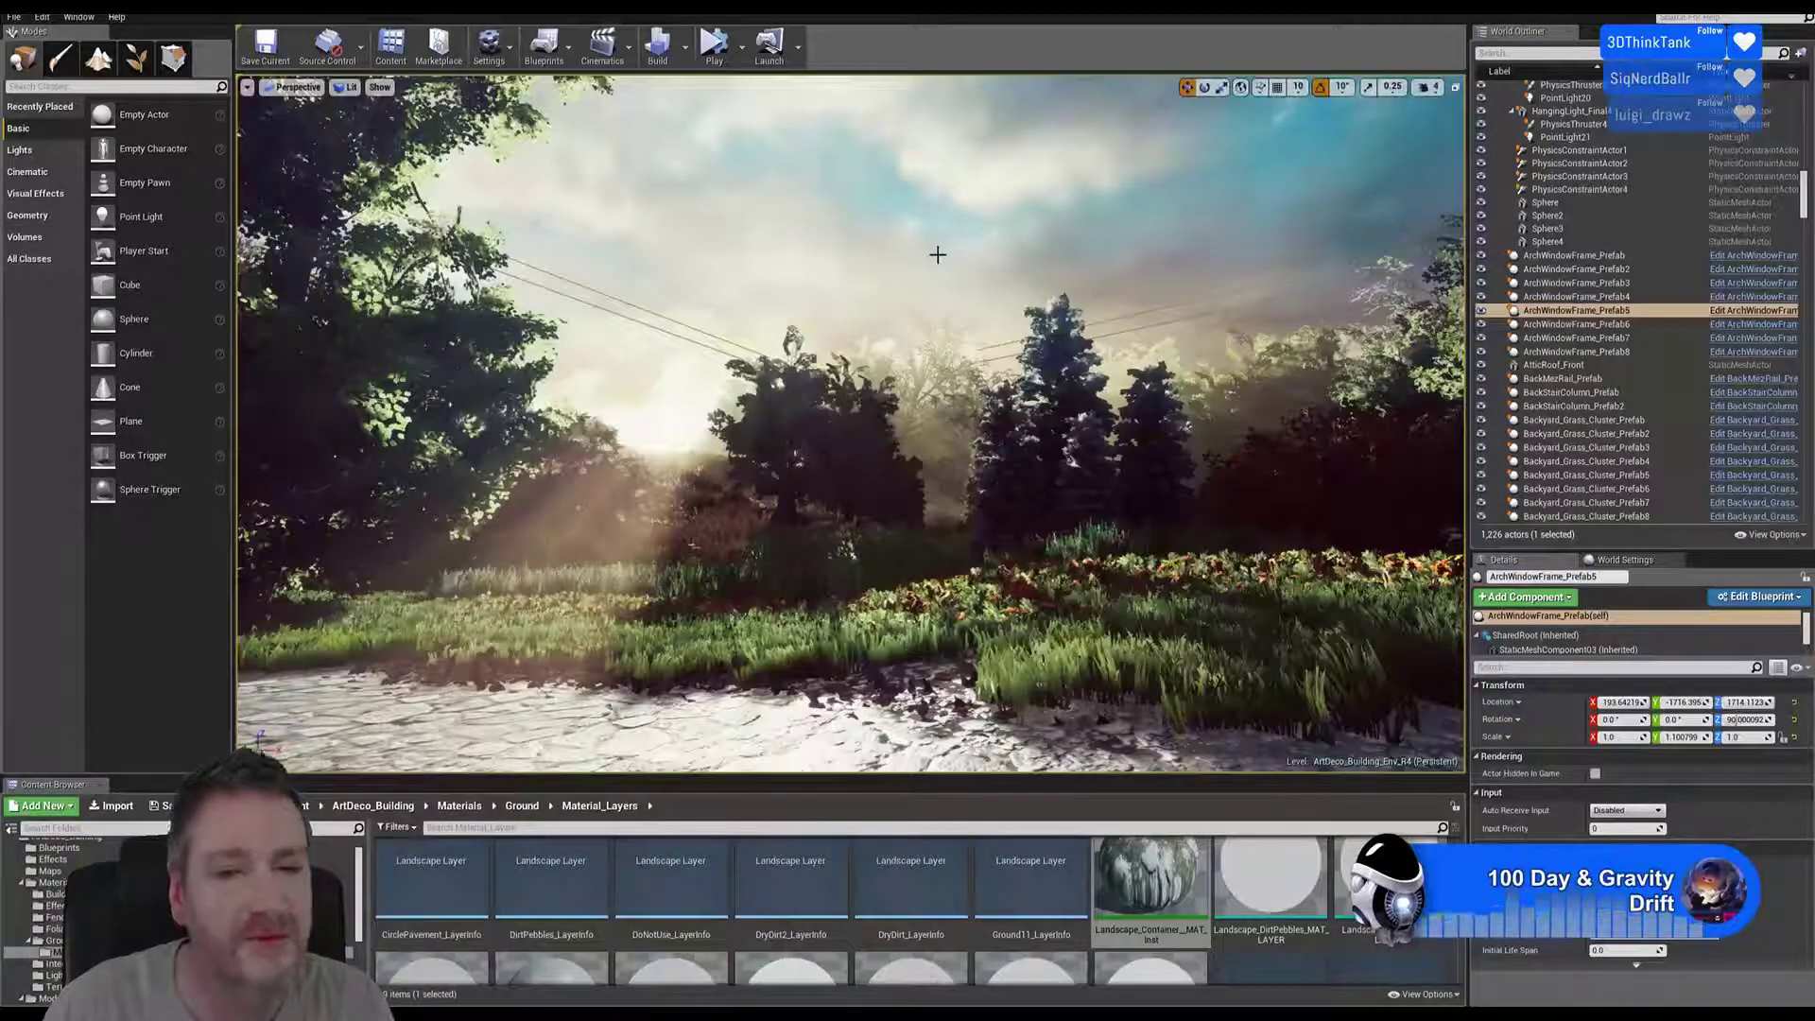